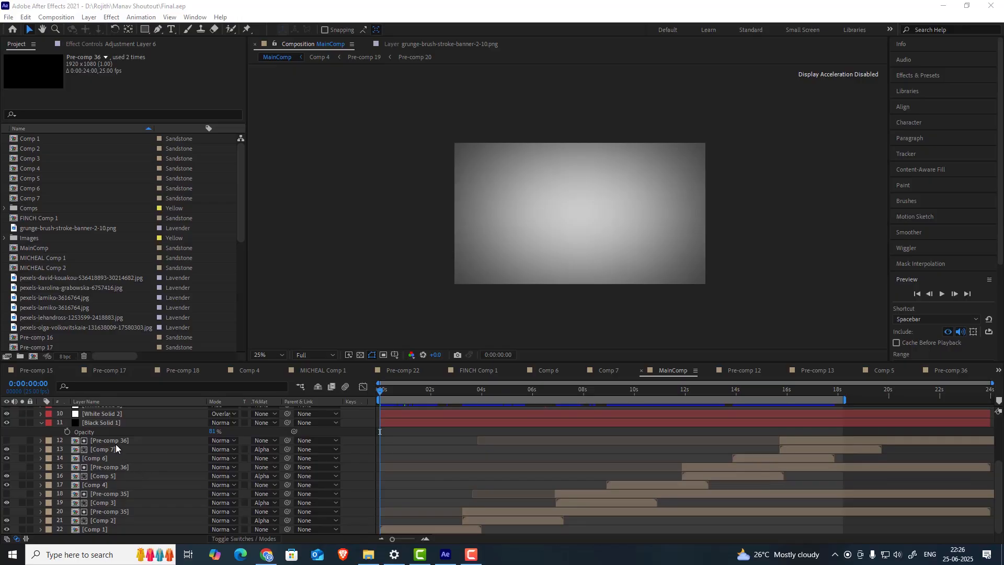
- Review the layer stack of MainComp, from the nested comps and their pre-comp mattes up to the solids and adjustment layer
{"action": "left_click", "coordinate": [115, 443]}
{"action": "left_click", "coordinate": [110, 449]}
{"action": "left_click", "coordinate": [99, 475]}
{"action": "left_click", "coordinate": [100, 493]}
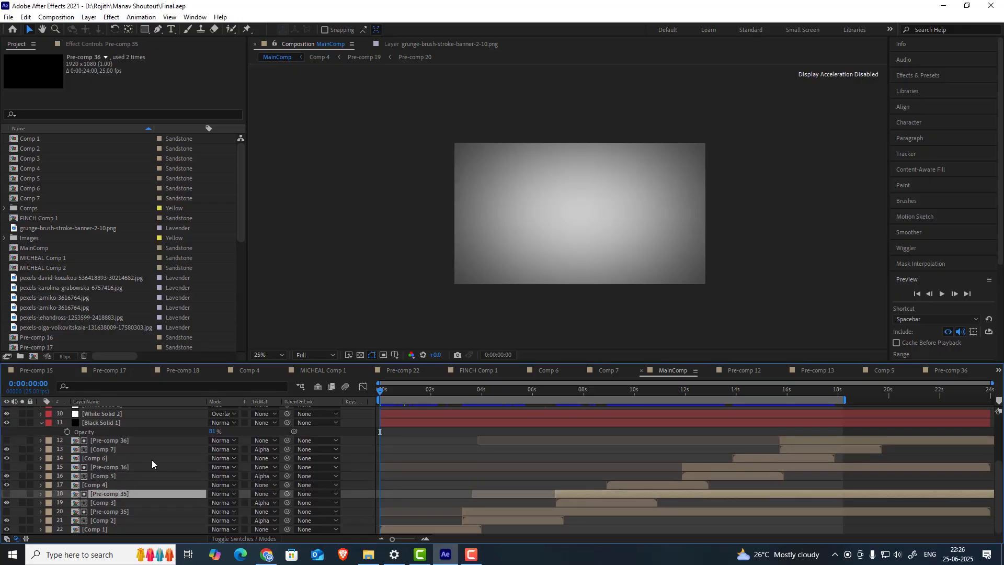
{"action": "left_click", "coordinate": [99, 529]}
{"action": "scroll", "coordinate": [206, 458], "scroll_direction": "up", "scroll_amount": 3}
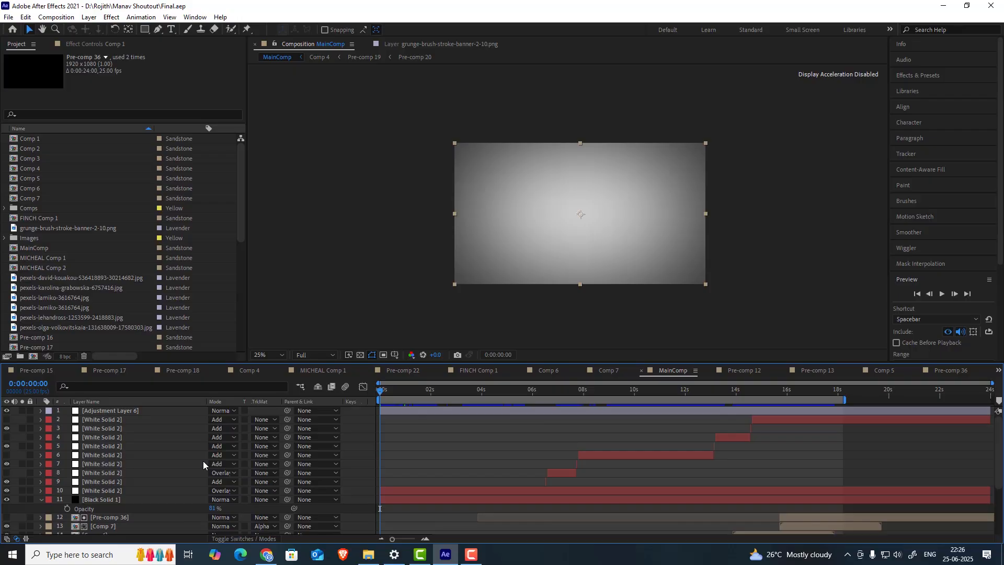
{"action": "scroll", "coordinate": [207, 455], "scroll_direction": "down", "scroll_amount": 3}
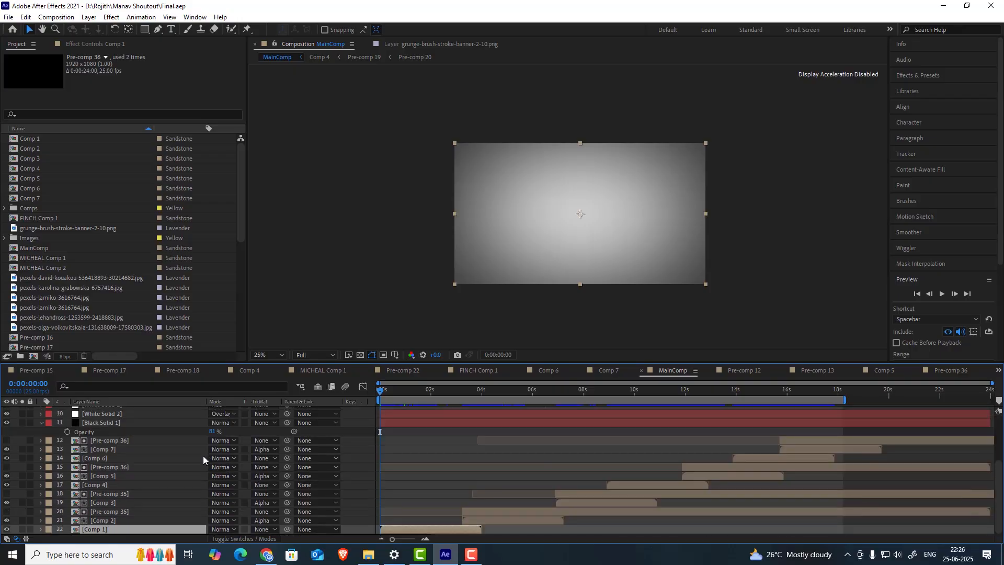
- Open Comp 1 from the MainComp layers and set its preview resolution to Quarter
{"action": "double_click", "coordinate": [89, 529]}
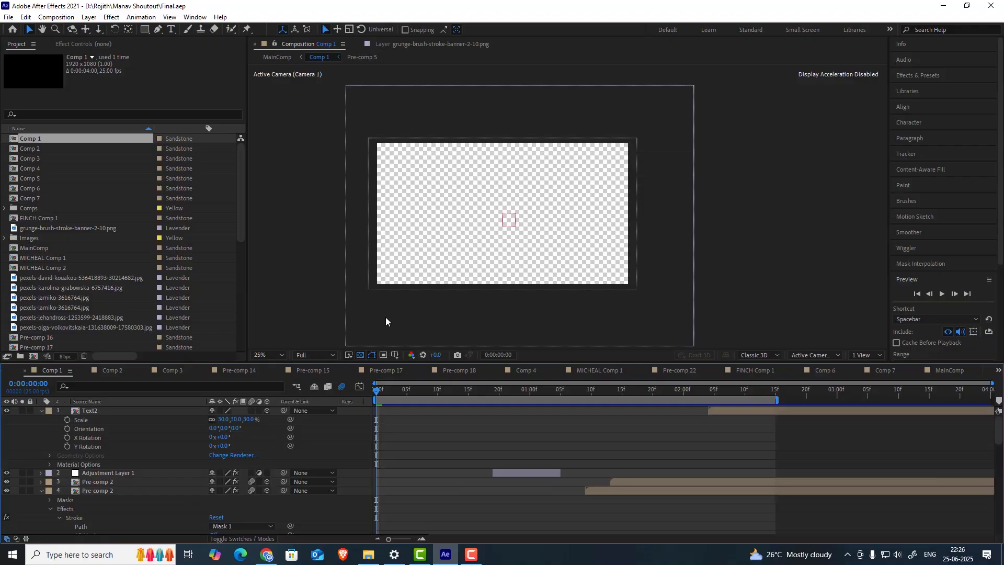
{"action": "left_click", "coordinate": [315, 354]}
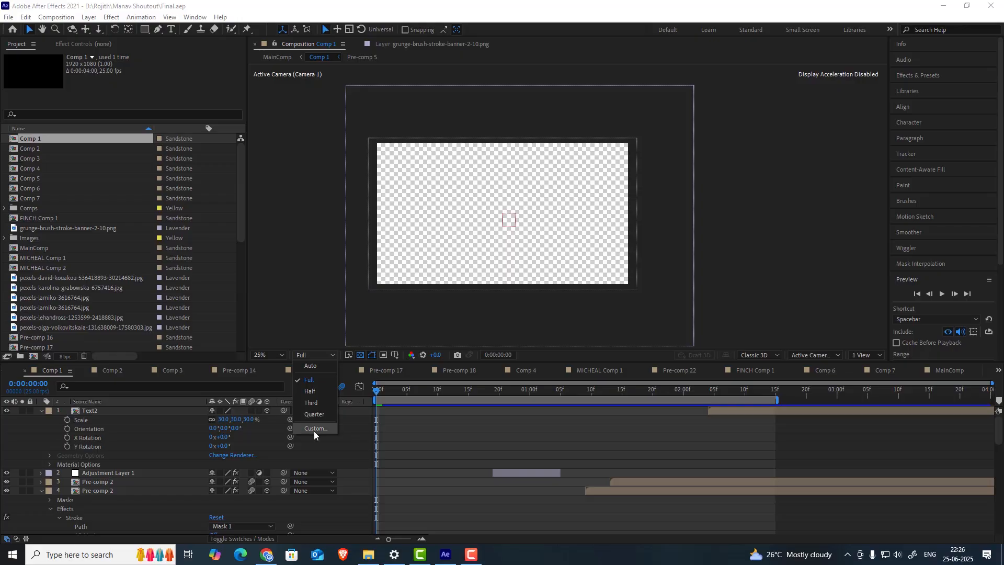
{"action": "left_click", "coordinate": [313, 415]}
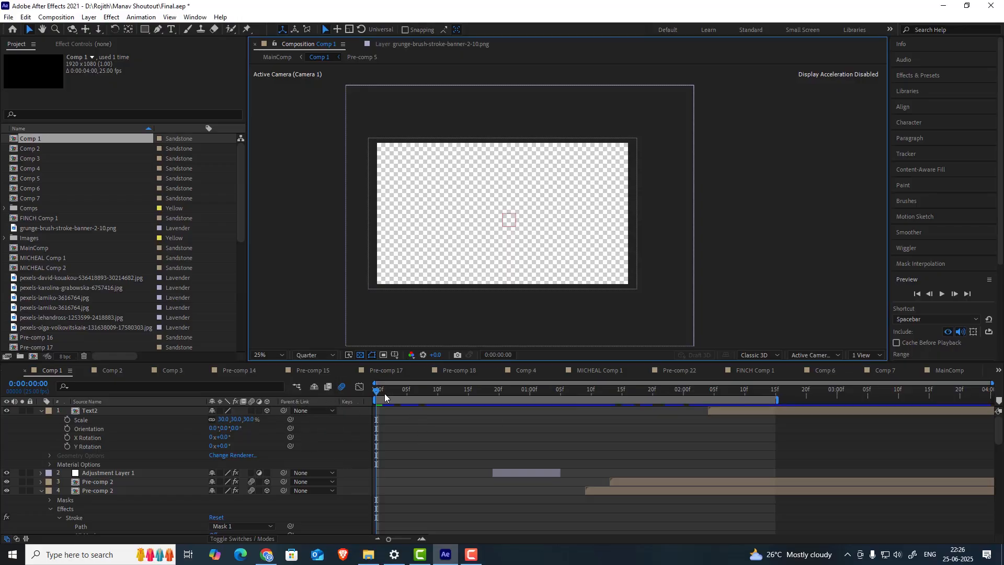
- Play back Comp 1, stop the preview and return the playhead to frame 2
{"action": "left_click", "coordinate": [941, 294]}
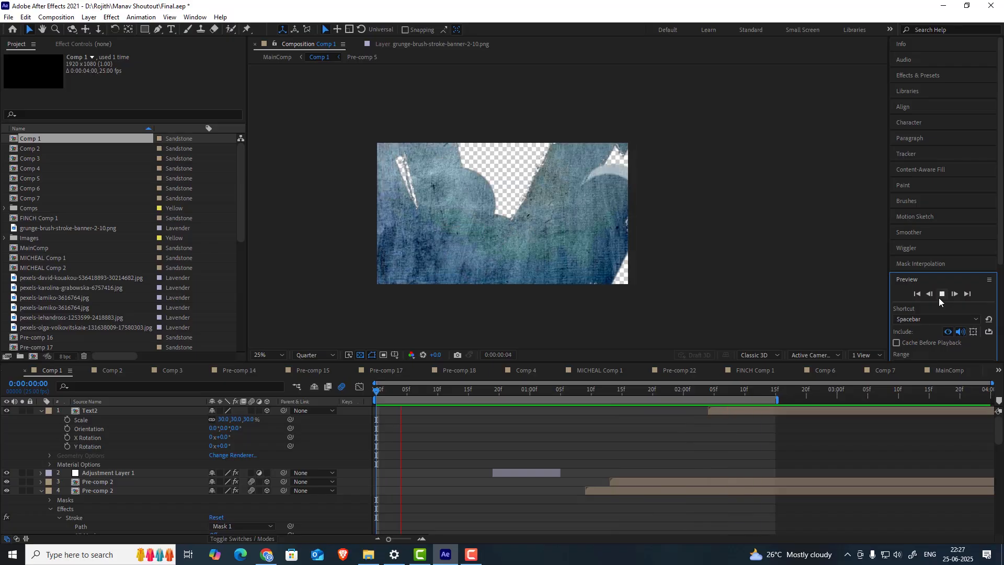
{"action": "left_click", "coordinate": [940, 295]}
{"action": "left_click_drag", "start_coordinate": [466, 393], "coordinate": [389, 400]}
- Open the bottom texture image layer of Comp 1 in its own viewer and inspect the whole image
{"action": "scroll", "coordinate": [256, 472], "scroll_direction": "down", "scroll_amount": 10}
{"action": "scroll", "coordinate": [256, 471], "scroll_direction": "down", "scroll_amount": 5}
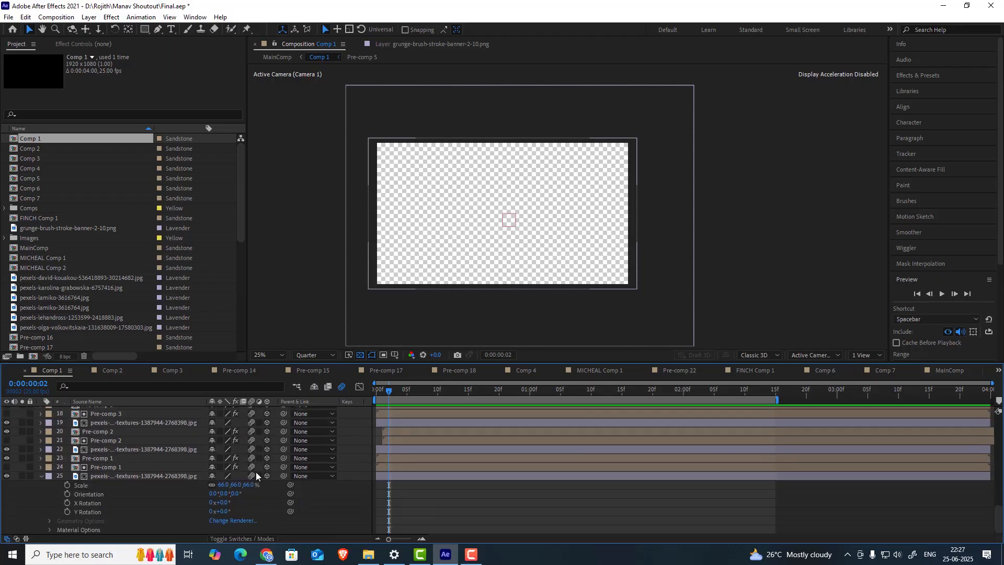
{"action": "left_click", "coordinate": [162, 478]}
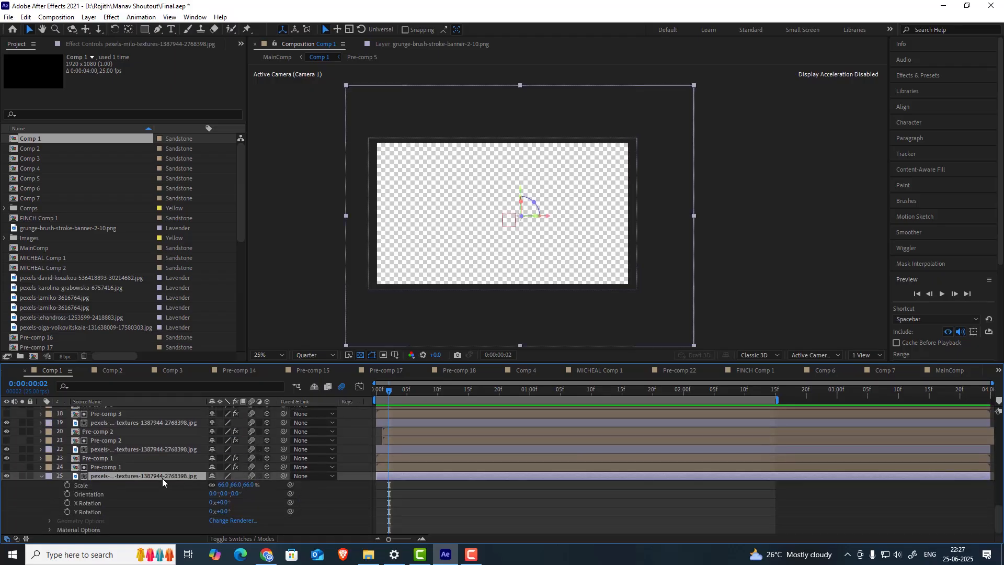
{"action": "double_click", "coordinate": [162, 478]}
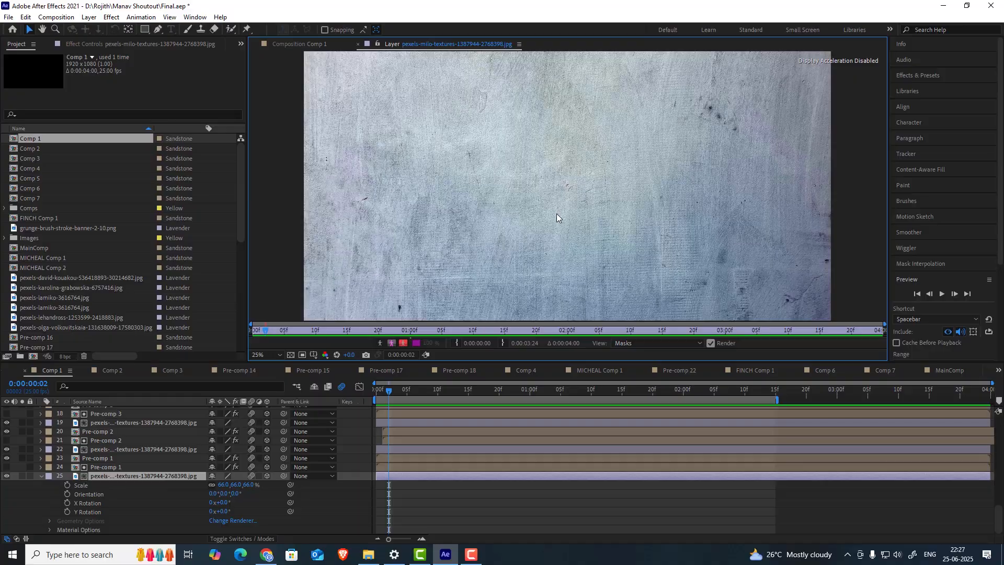
{"action": "scroll", "coordinate": [556, 214], "scroll_direction": "up", "scroll_amount": 1}
{"action": "scroll", "coordinate": [556, 215], "scroll_direction": "down", "scroll_amount": 2}
{"action": "scroll", "coordinate": [557, 216], "scroll_direction": "up", "scroll_amount": 1}
{"action": "scroll", "coordinate": [557, 216], "scroll_direction": "down", "scroll_amount": 1}
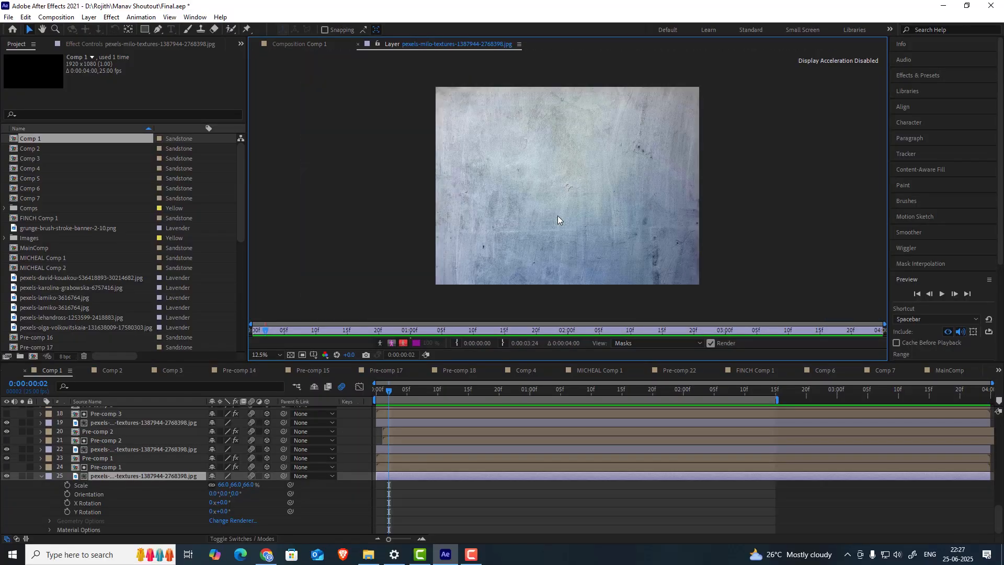
- Return to the Comp 1 view and scrub through the texture reveal to frame 16
{"action": "left_click", "coordinate": [294, 44]}
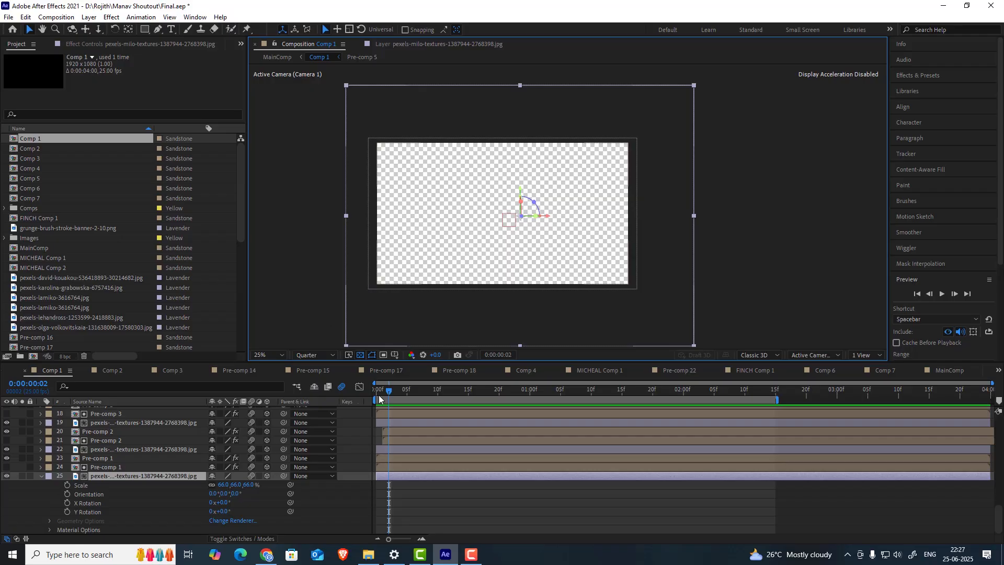
{"action": "left_click_drag", "start_coordinate": [383, 392], "coordinate": [470, 392]}
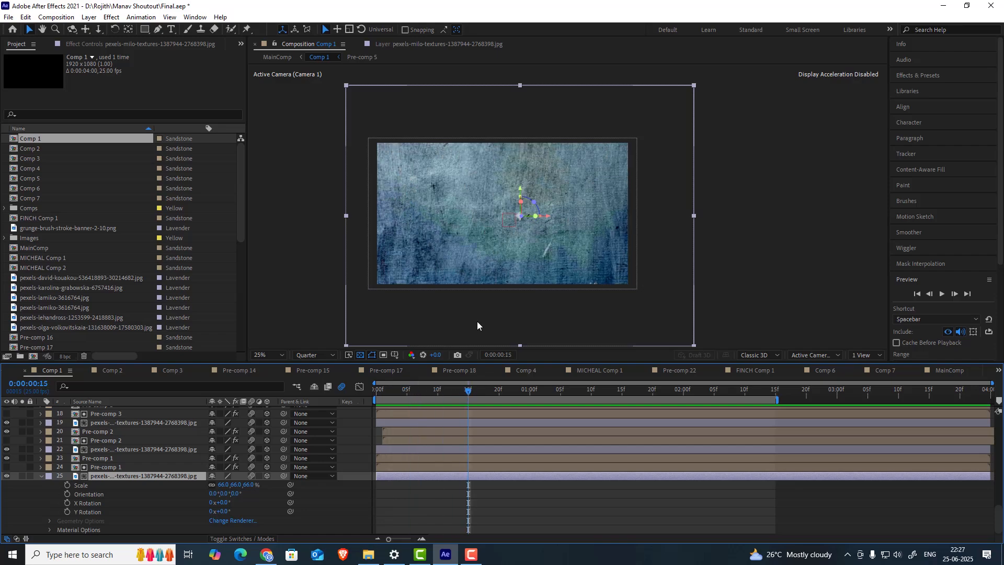
{"action": "left_click", "coordinate": [482, 390]}
{"action": "mouse_move", "coordinate": [482, 390]}
{"action": "left_mouse_down"}
{"action": "mouse_move", "coordinate": [448, 393]}
{"action": "mouse_move", "coordinate": [475, 391]}
{"action": "left_mouse_up"}
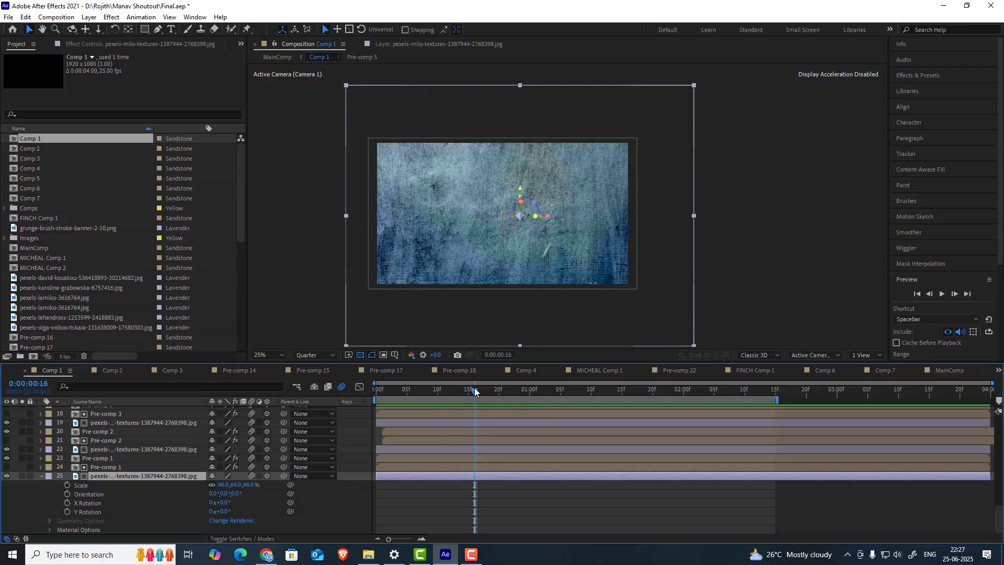
- Open Pre-comp 1 and inspect the alpha channel of its bottom grunge brush stroke layer in the layer viewer
{"action": "double_click", "coordinate": [111, 468]}
{"action": "left_click", "coordinate": [117, 450]}
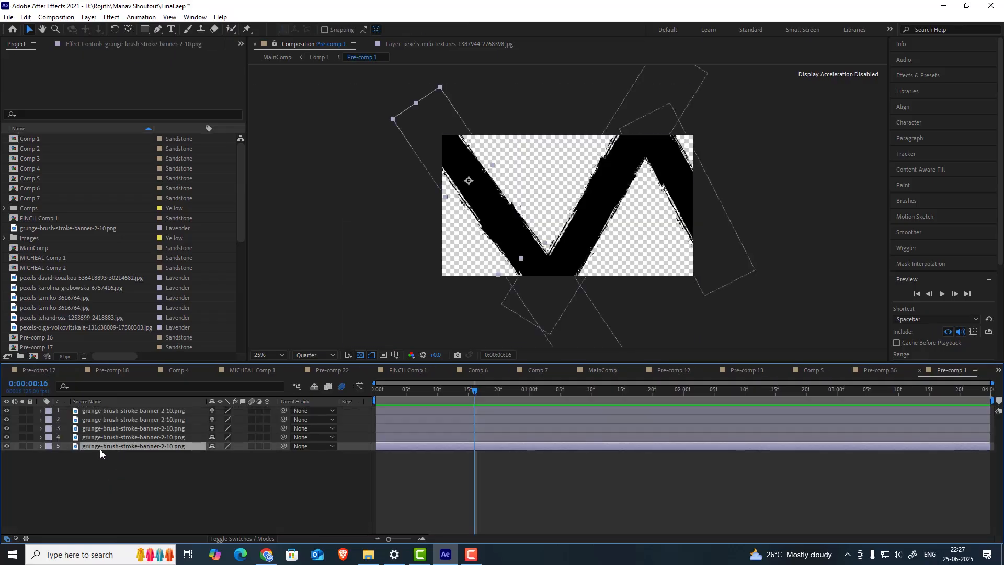
{"action": "double_click", "coordinate": [100, 448]}
{"action": "scroll", "coordinate": [583, 203], "scroll_direction": "up", "scroll_amount": 1}
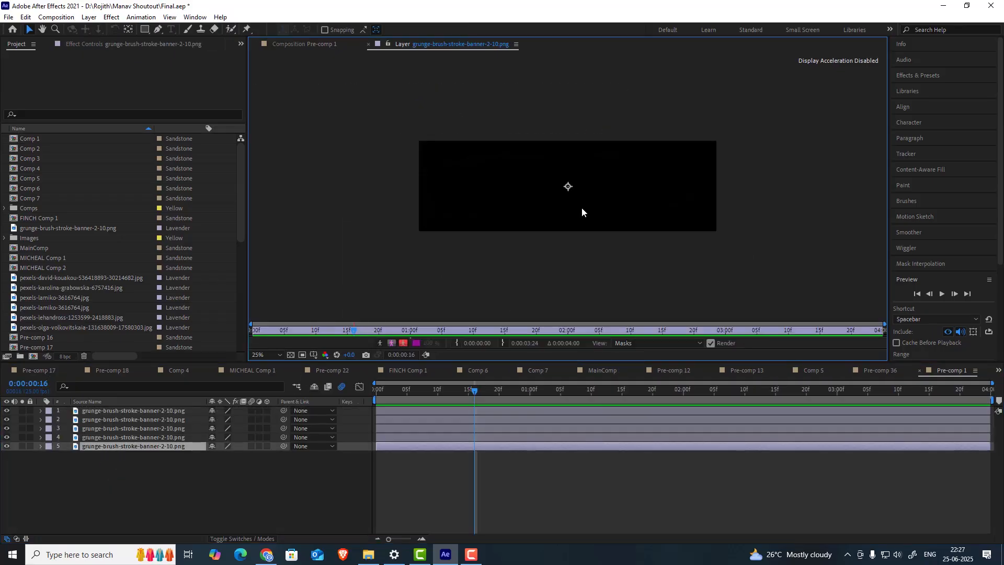
{"action": "scroll", "coordinate": [581, 211], "scroll_direction": "up", "scroll_amount": 1}
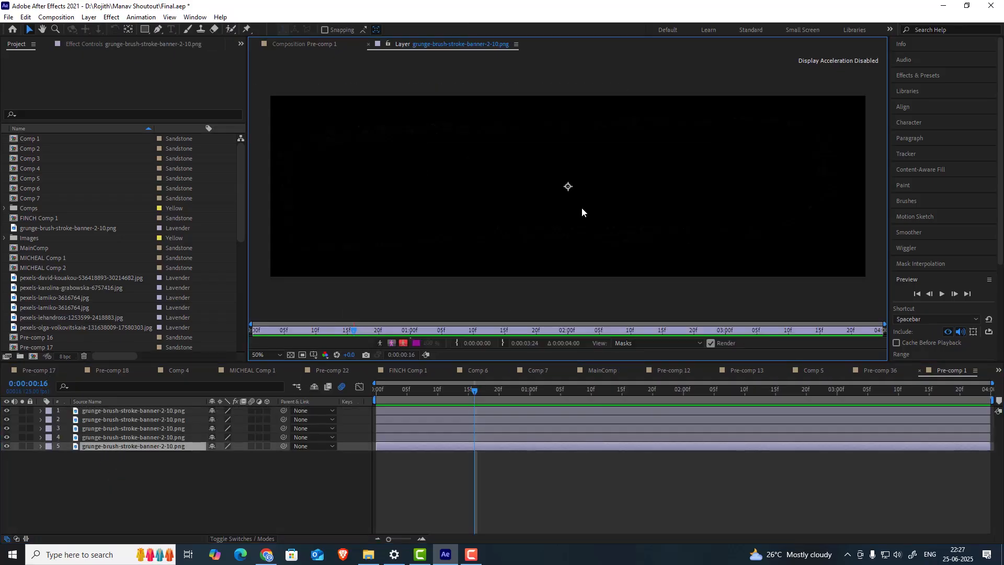
{"action": "left_click", "coordinate": [381, 343]}
{"action": "scroll", "coordinate": [590, 139], "scroll_direction": "down", "scroll_amount": 1}
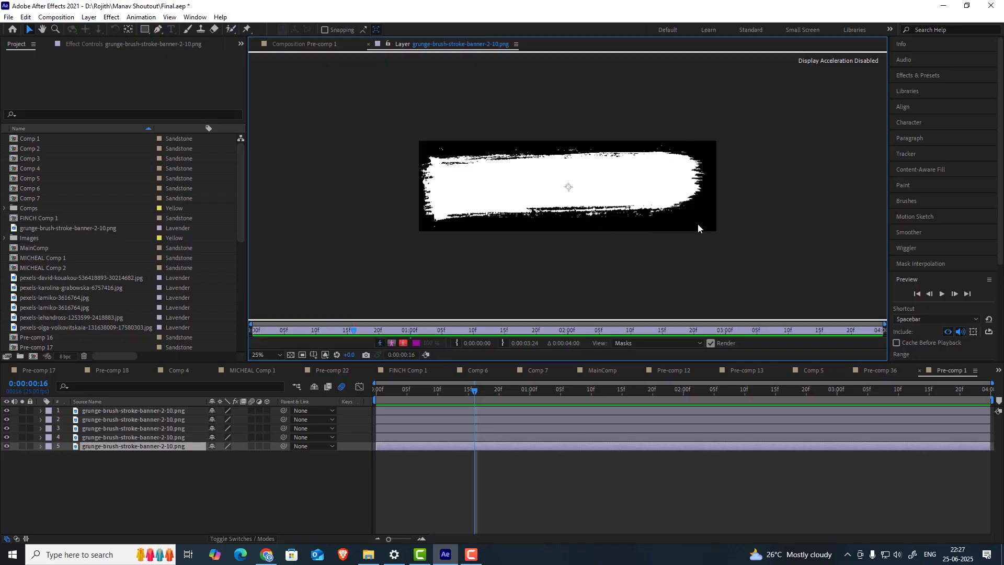
- Return to the Pre-comp 1 view and solo its five brush stroke layers one after another, from bottom to top
{"action": "left_click", "coordinate": [308, 43]}
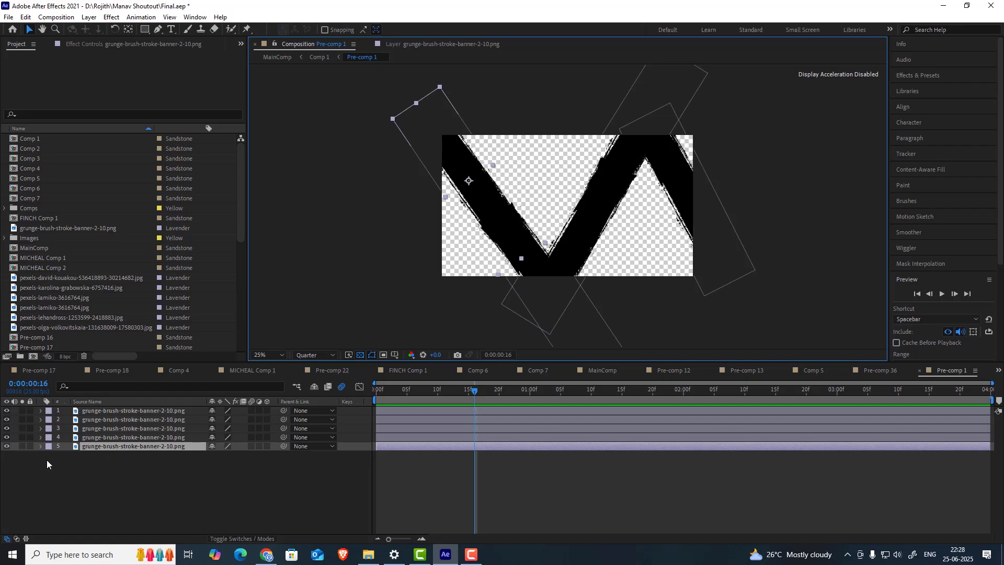
{"action": "left_click", "coordinate": [23, 446]}
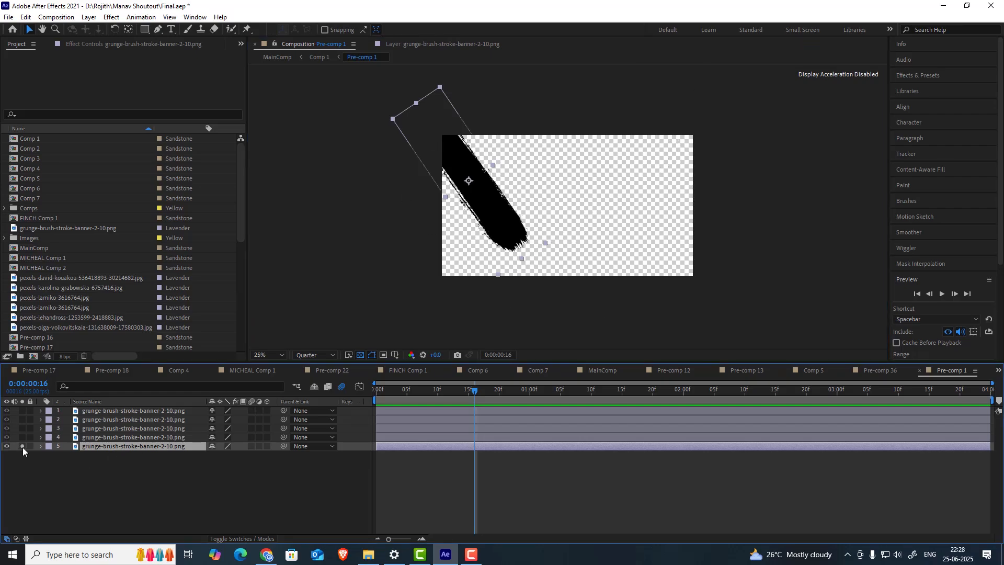
{"action": "left_click", "coordinate": [21, 437]}
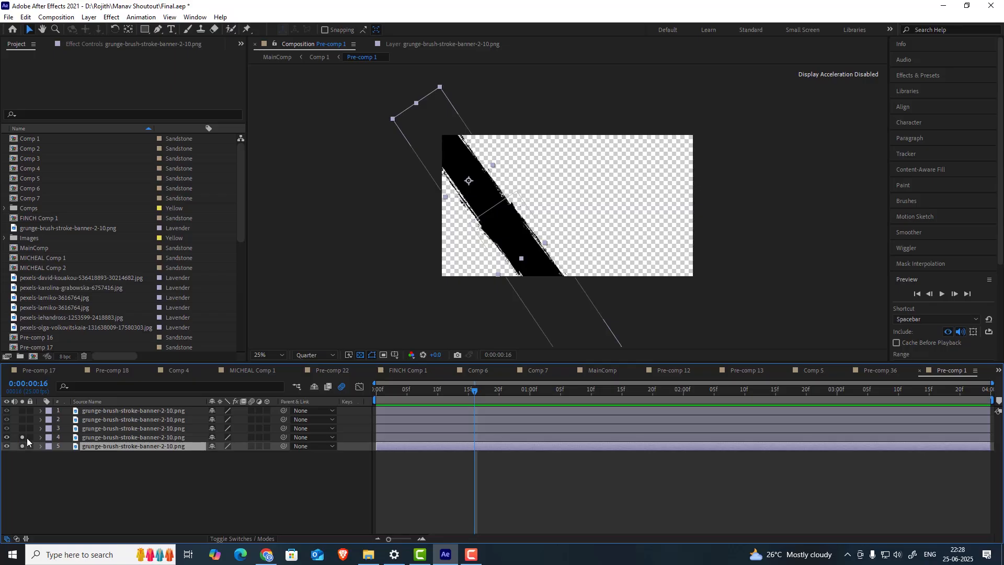
{"action": "left_click", "coordinate": [121, 428]}
{"action": "left_click", "coordinate": [22, 428]}
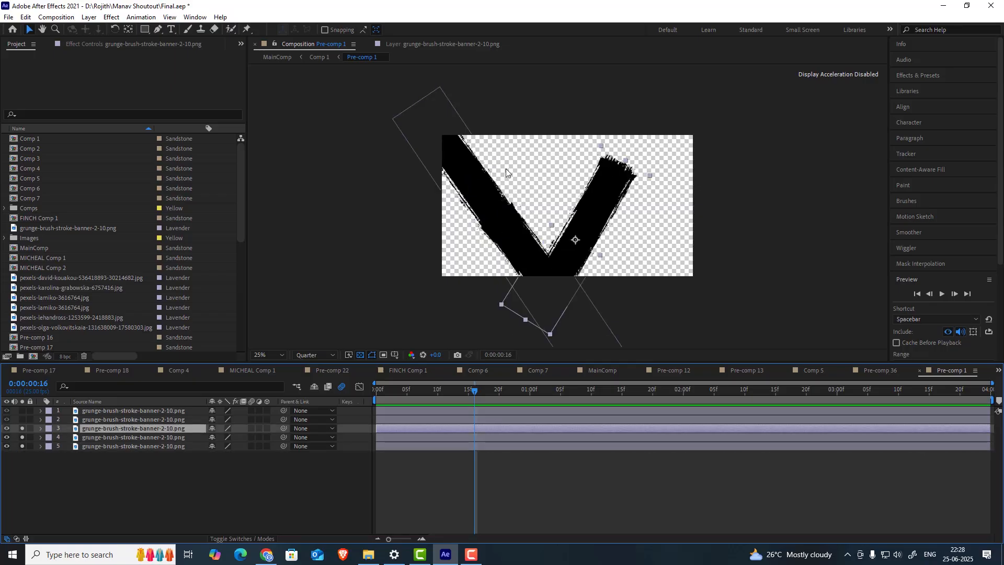
{"action": "left_click", "coordinate": [139, 420]}
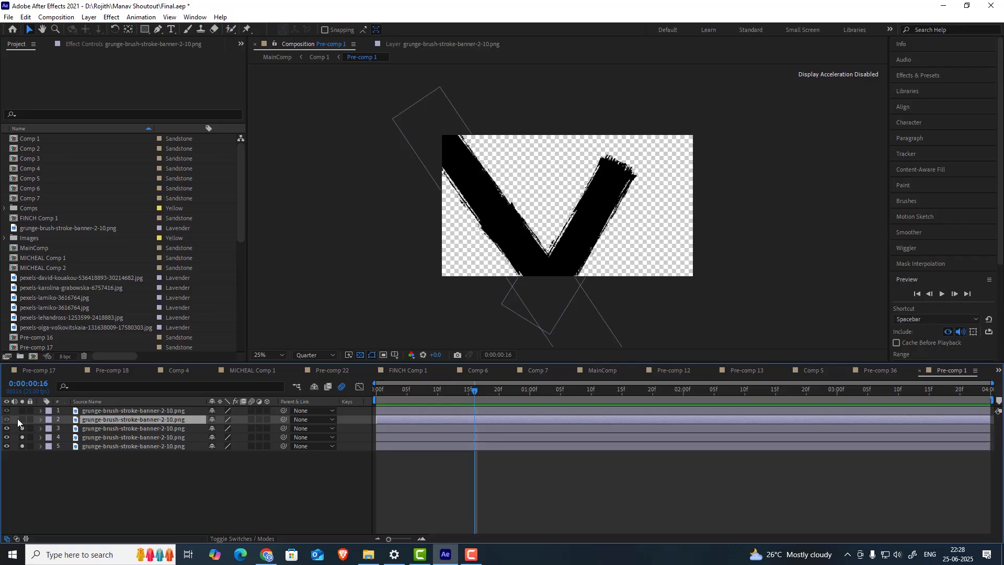
{"action": "left_click", "coordinate": [21, 419]}
{"action": "left_click", "coordinate": [92, 410]}
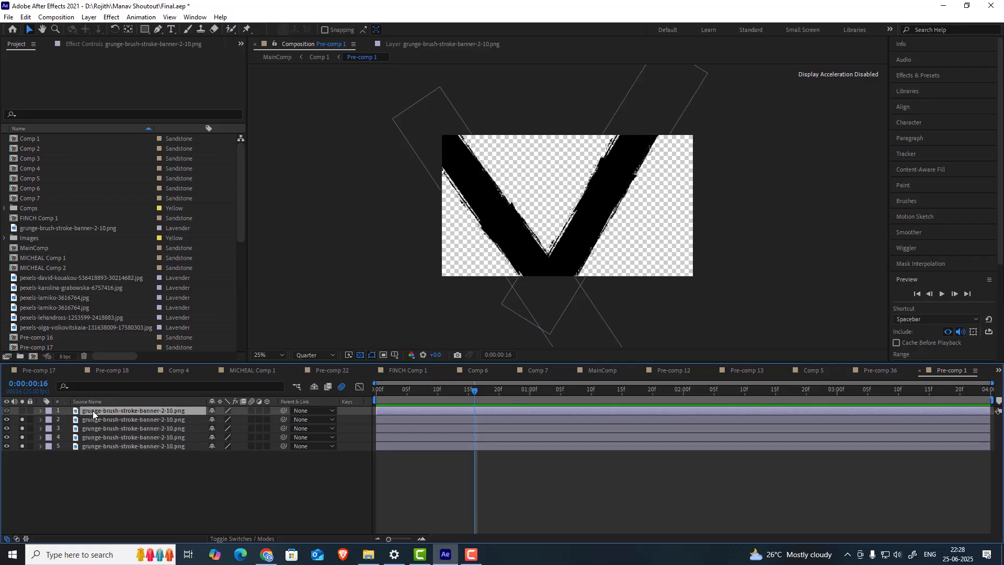
{"action": "left_click", "coordinate": [22, 411]}
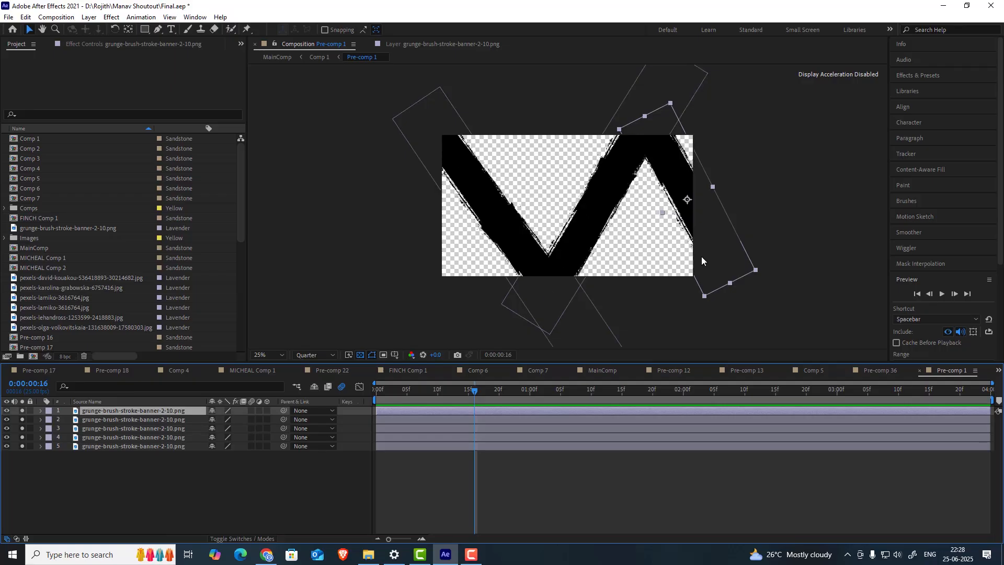
{"action": "left_click", "coordinate": [22, 410]}
- Close the Pre-comp 12, FINCH Comp 1, Pre-comp 15, Pre-comp 14 and Pre-comp 17 timelines and return to Comp 1
{"action": "left_click", "coordinate": [874, 371]}
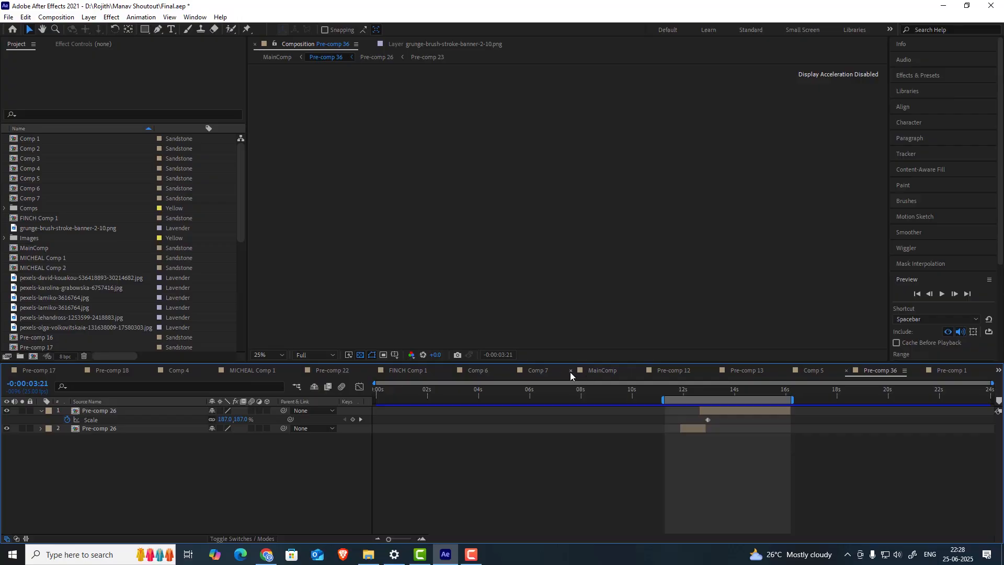
{"action": "left_click", "coordinate": [640, 370]}
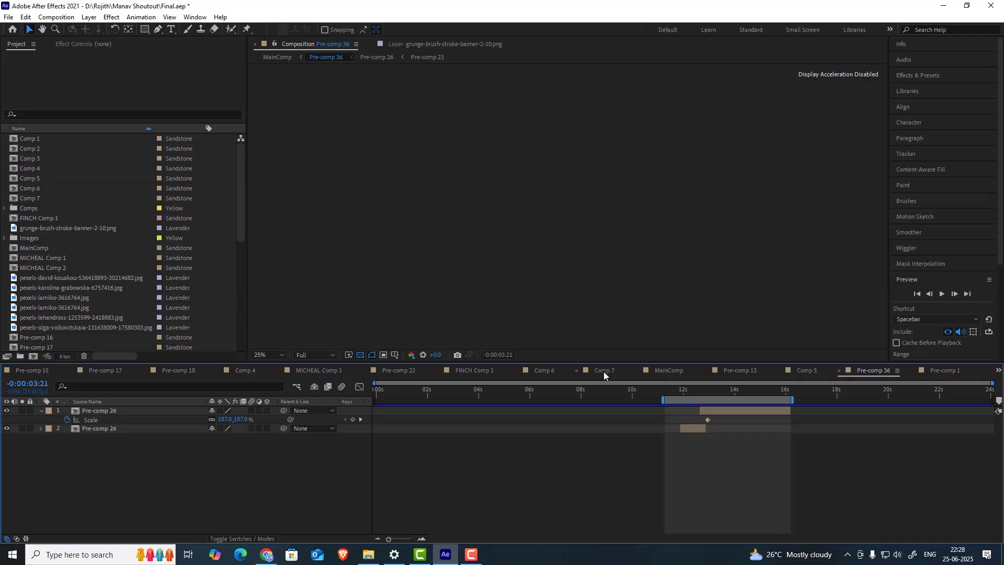
{"action": "left_click", "coordinate": [436, 371]}
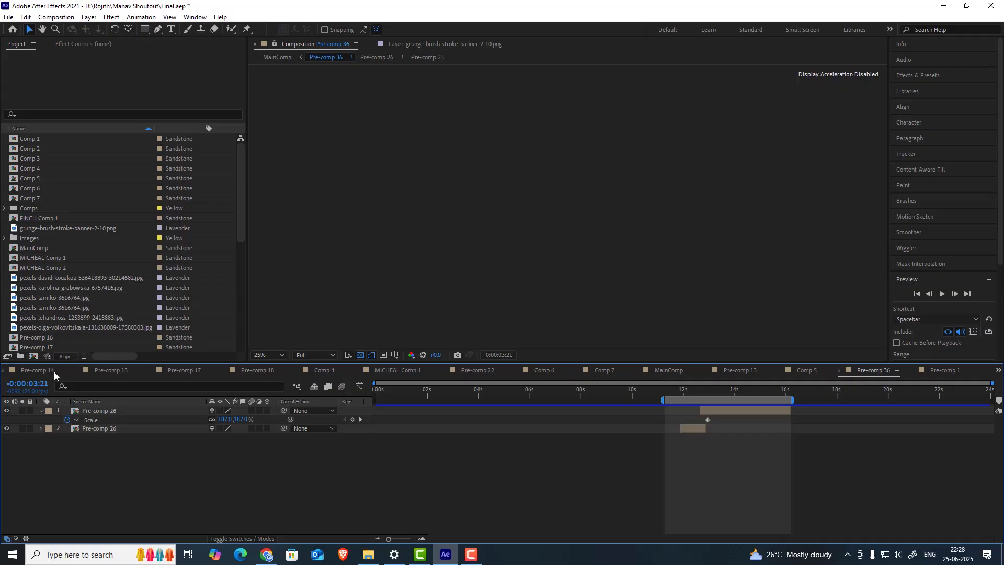
{"action": "left_click", "coordinate": [76, 370]}
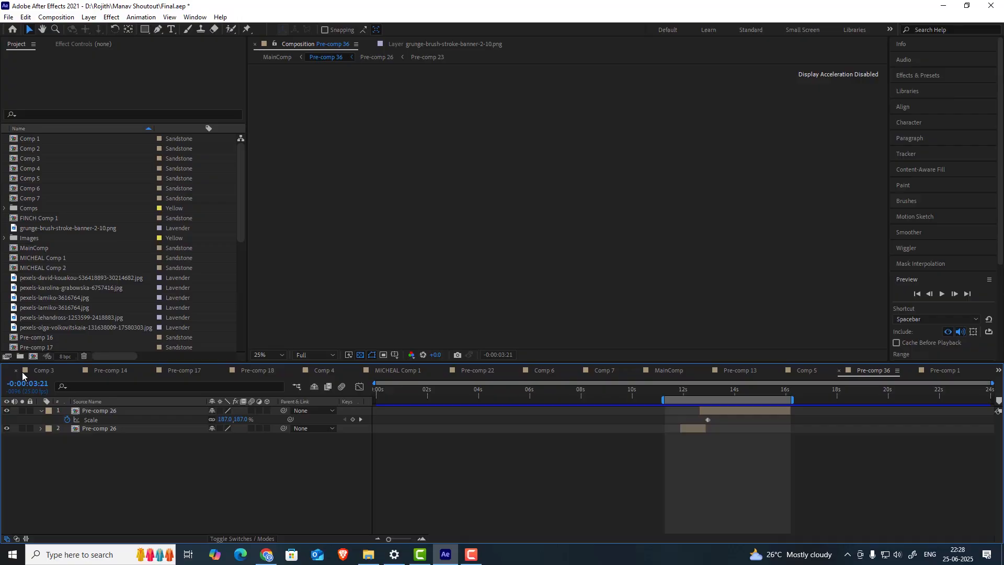
{"action": "left_click", "coordinate": [77, 369]}
{"action": "left_click", "coordinate": [150, 371]}
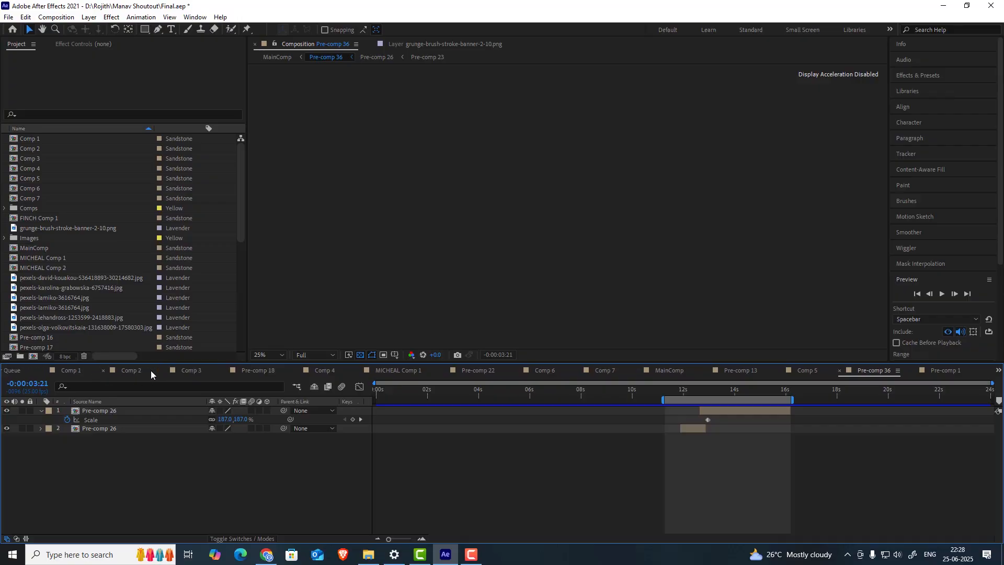
{"action": "left_click", "coordinate": [66, 373]}
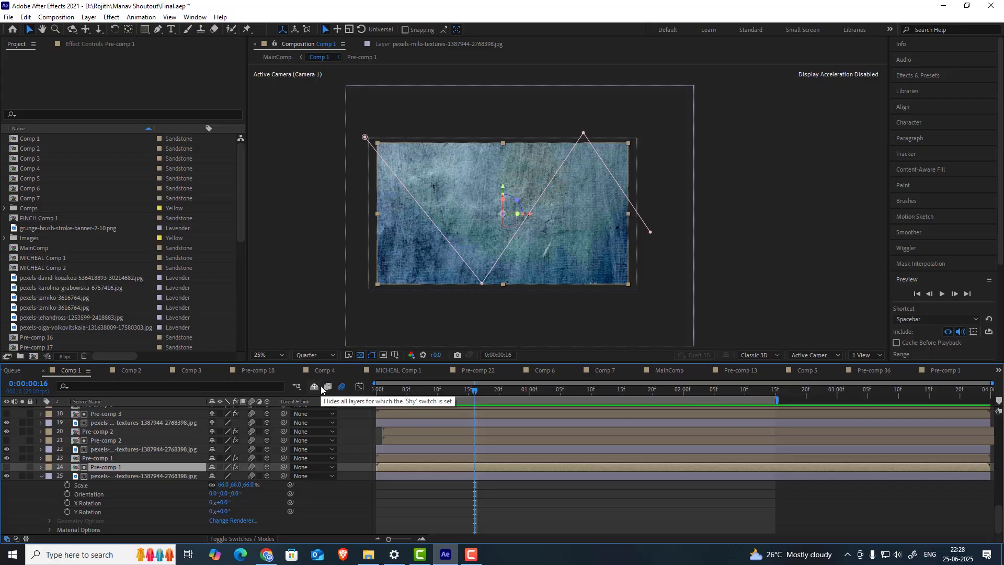
- Show the blend mode and track matte columns, solo the bottom texture layer above which Pre-comp 1 sits, and go to frame 14
{"action": "left_click", "coordinate": [158, 476]}
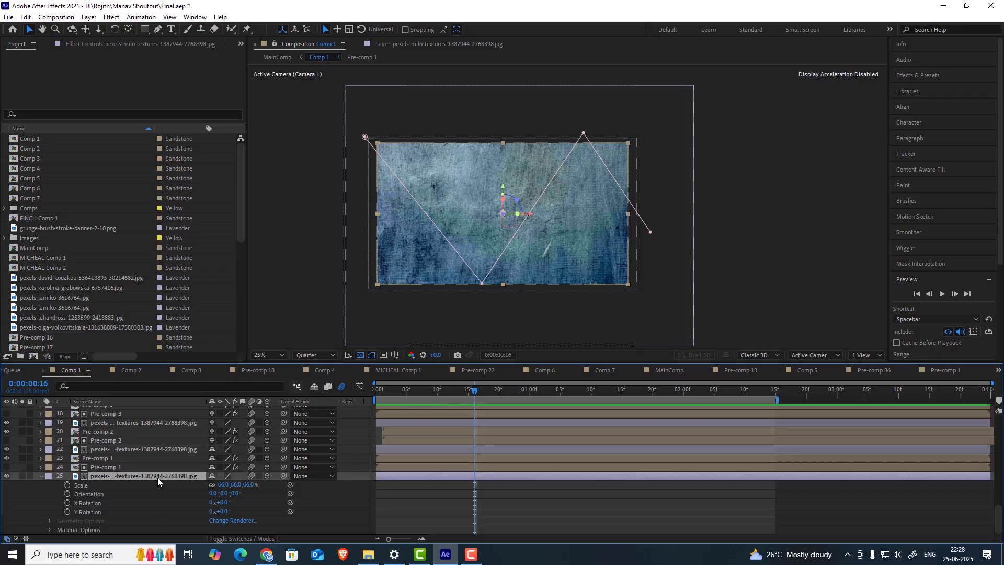
{"action": "left_click", "coordinate": [229, 540]}
{"action": "left_click", "coordinate": [229, 539]}
{"action": "left_click", "coordinate": [229, 539]}
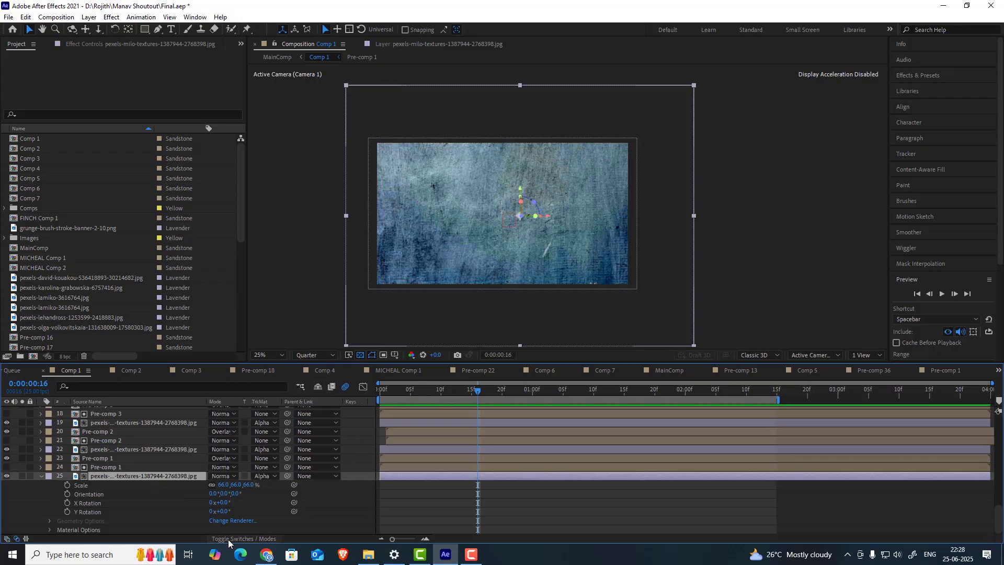
{"action": "left_click", "coordinate": [109, 468]}
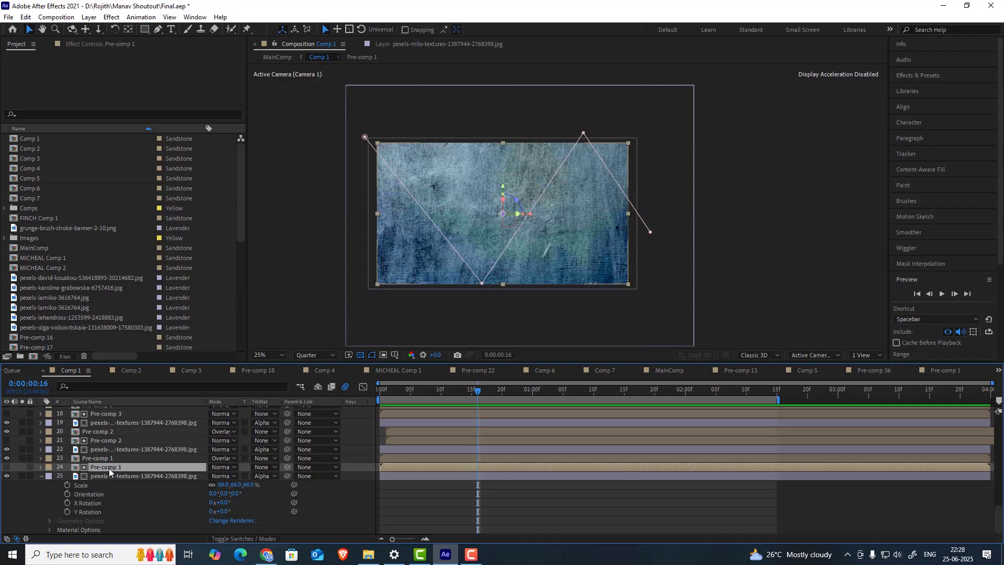
{"action": "left_click", "coordinate": [22, 476]}
{"action": "left_click", "coordinate": [465, 393]}
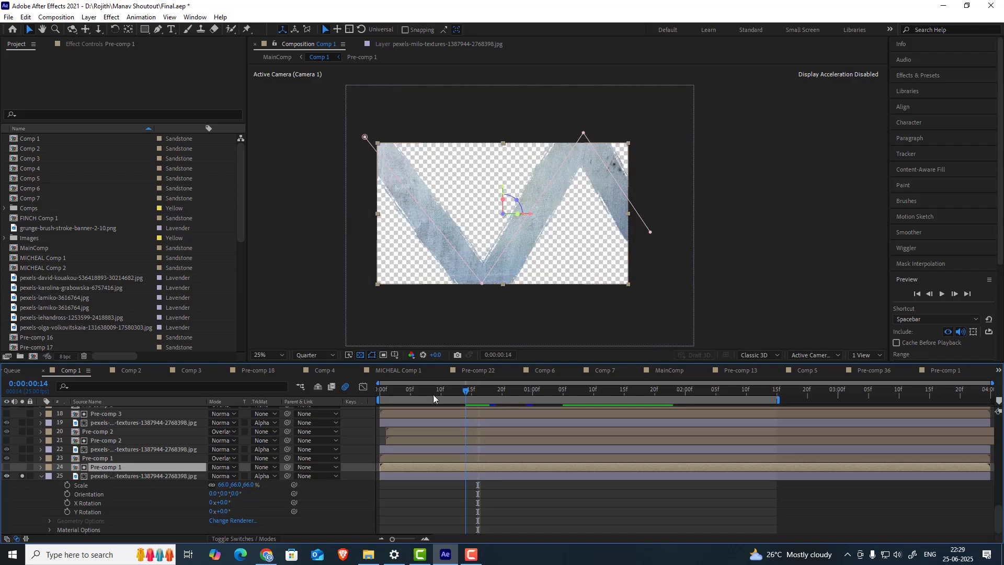
- Scrub the texture reveal to frame 13 and display the Stroke effect settings of the bottom Pre-comp 1 matte layer
{"action": "left_click_drag", "start_coordinate": [432, 394], "coordinate": [460, 404]}
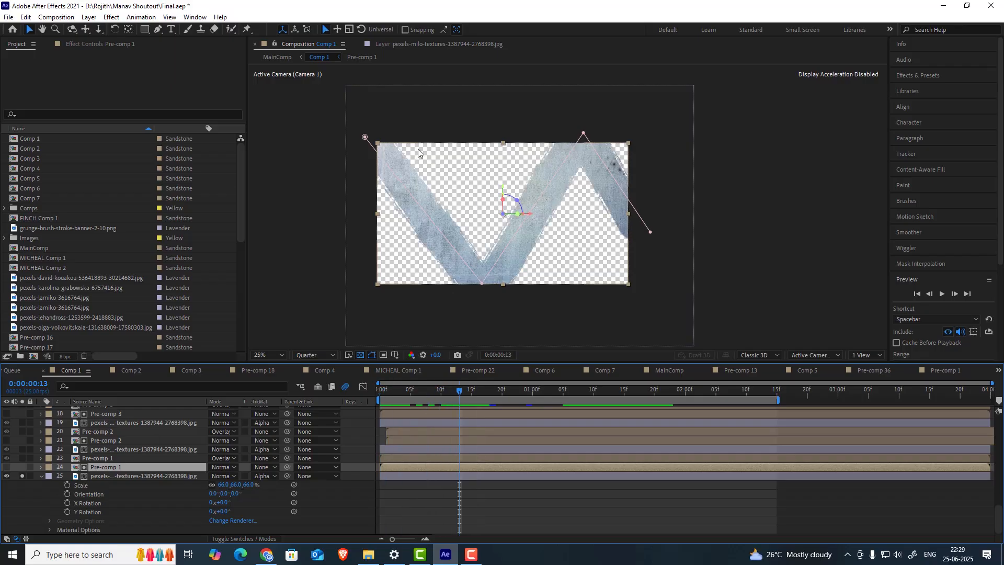
{"action": "left_click", "coordinate": [137, 475]}
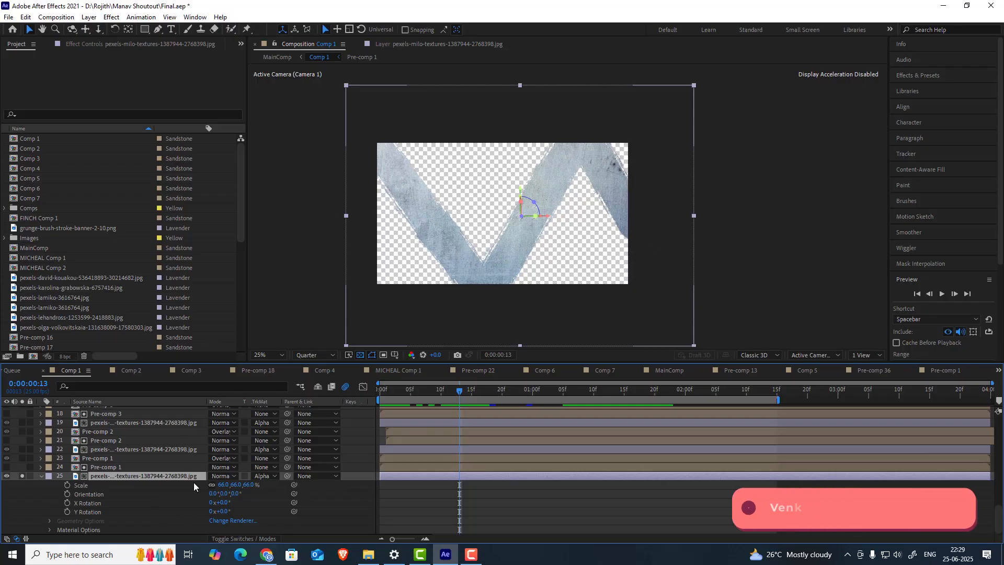
{"action": "left_click", "coordinate": [105, 469]}
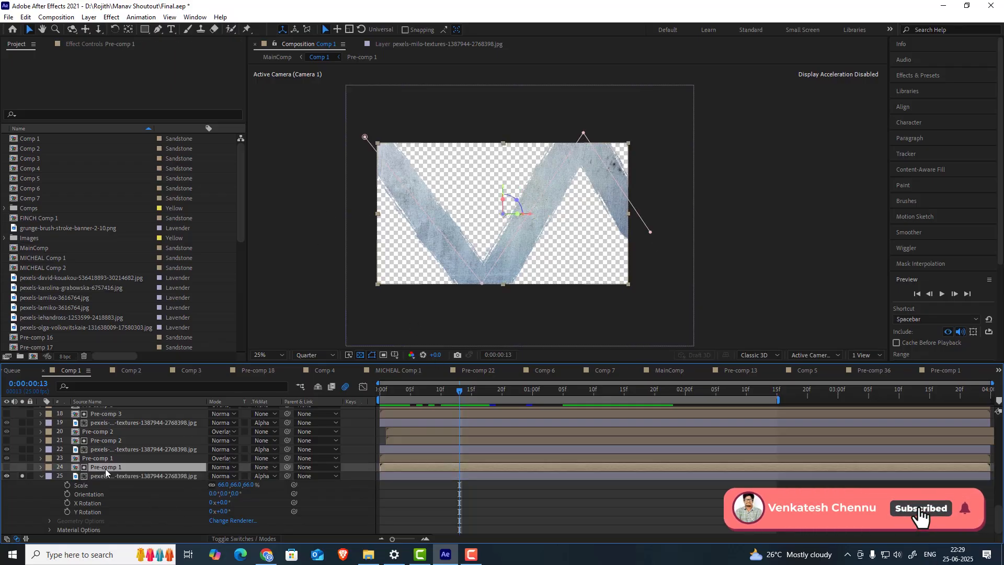
{"action": "left_click", "coordinate": [90, 45]}
{"action": "left_click", "coordinate": [29, 65]}
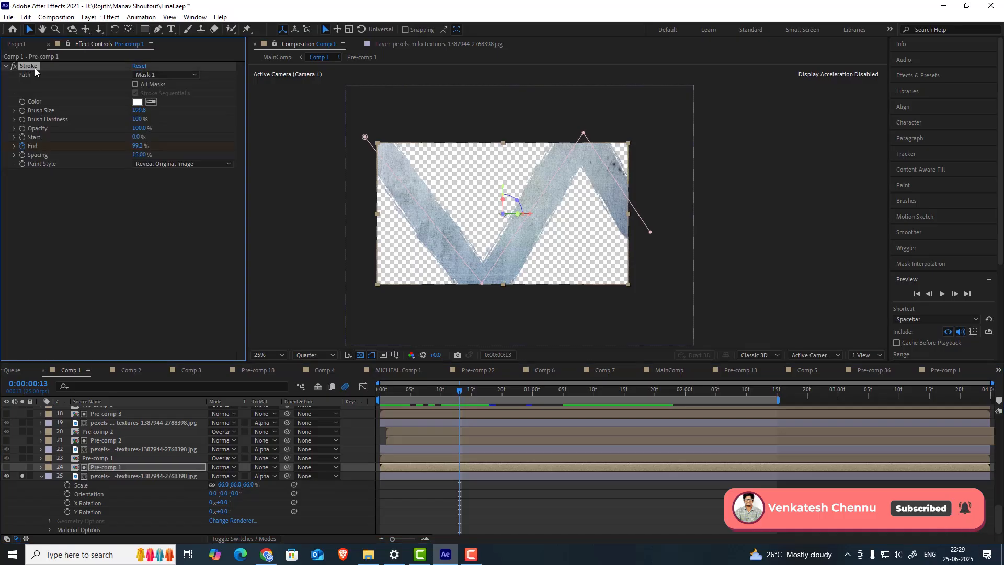
- Scrub Comp 1 back through its opening frames to preview the stroke reveal and stop at frame 8
{"action": "key", "text": "period"}
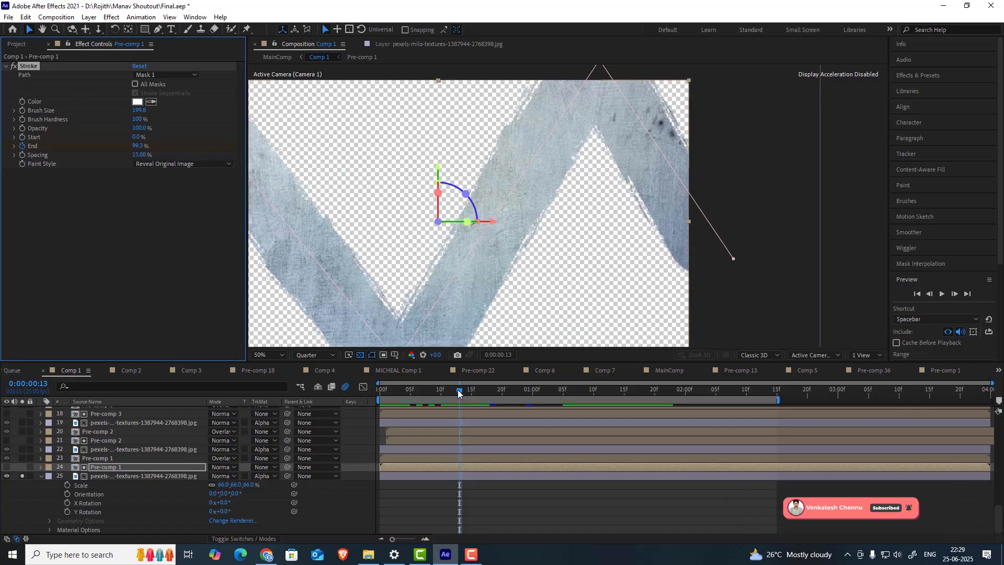
{"action": "mouse_move", "coordinate": [441, 387]}
{"action": "left_mouse_down"}
{"action": "mouse_move", "coordinate": [383, 398]}
{"action": "mouse_move", "coordinate": [391, 397]}
{"action": "left_mouse_up"}
{"action": "left_click", "coordinate": [425, 387]}
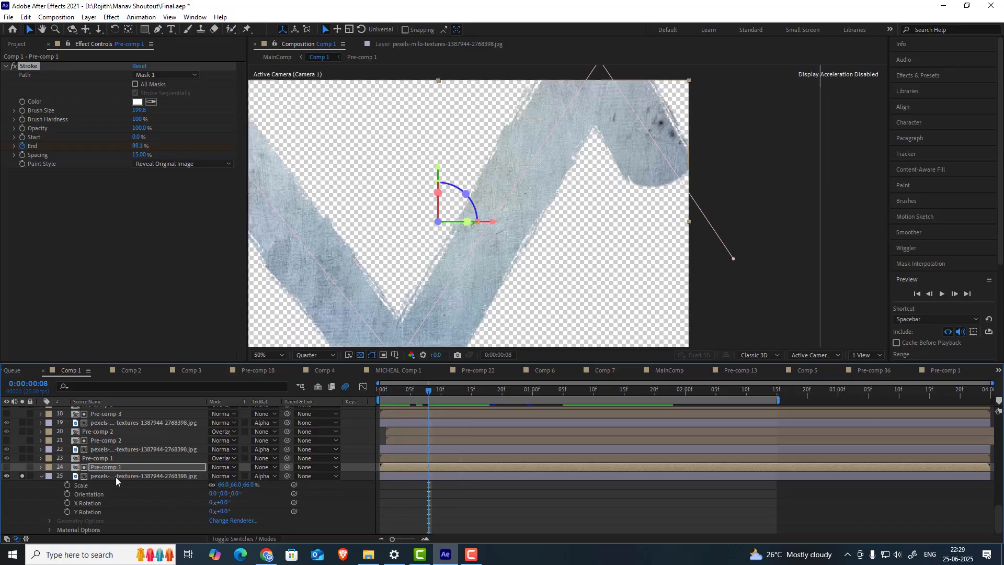
- Open Pre-comp 1, scrub its opening frames to check the black brush strokes, and return to Comp 1
{"action": "double_click", "coordinate": [113, 465]}
{"action": "left_click_drag", "start_coordinate": [418, 395], "coordinate": [361, 398]}
{"action": "left_click", "coordinate": [378, 404]}
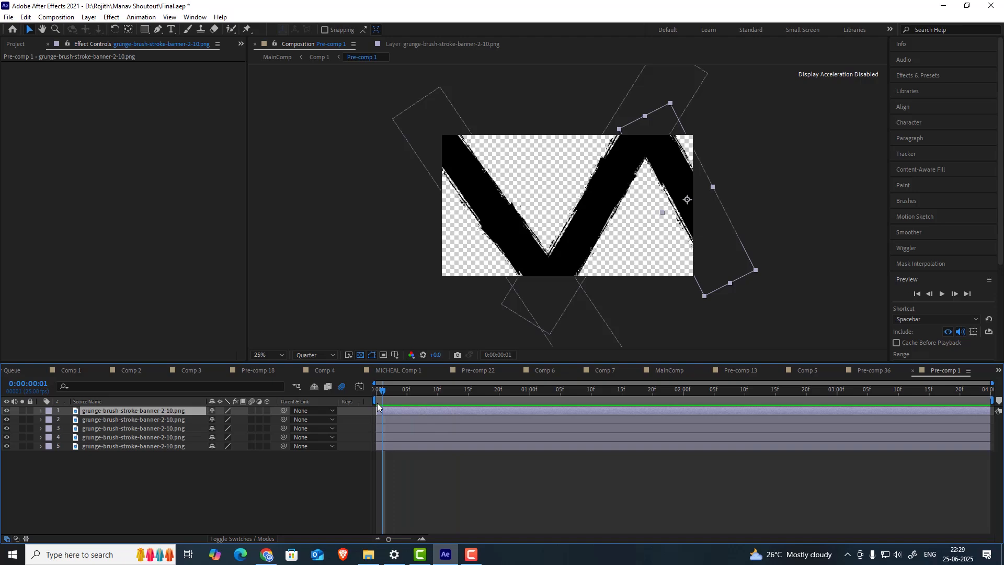
{"action": "left_click", "coordinate": [71, 370]}
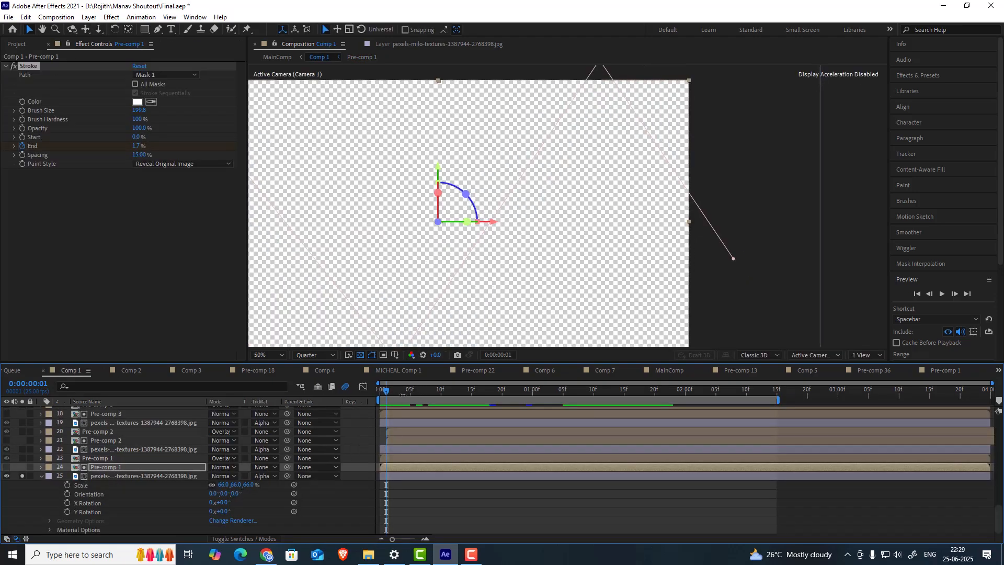
- Scrub Comp 1 forward to frame 12 and choose Mask 1 as the Stroke effect's path
{"action": "left_click_drag", "start_coordinate": [379, 396], "coordinate": [453, 384]}
{"action": "scroll", "coordinate": [435, 191], "scroll_direction": "down", "scroll_amount": 2}
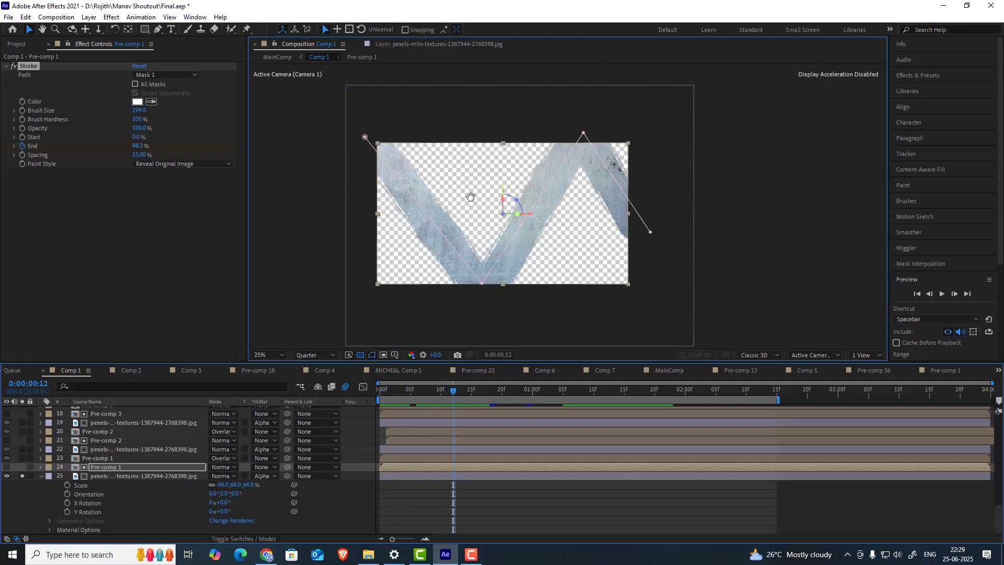
{"action": "left_click", "coordinate": [165, 76]}
{"action": "left_click", "coordinate": [159, 102]}
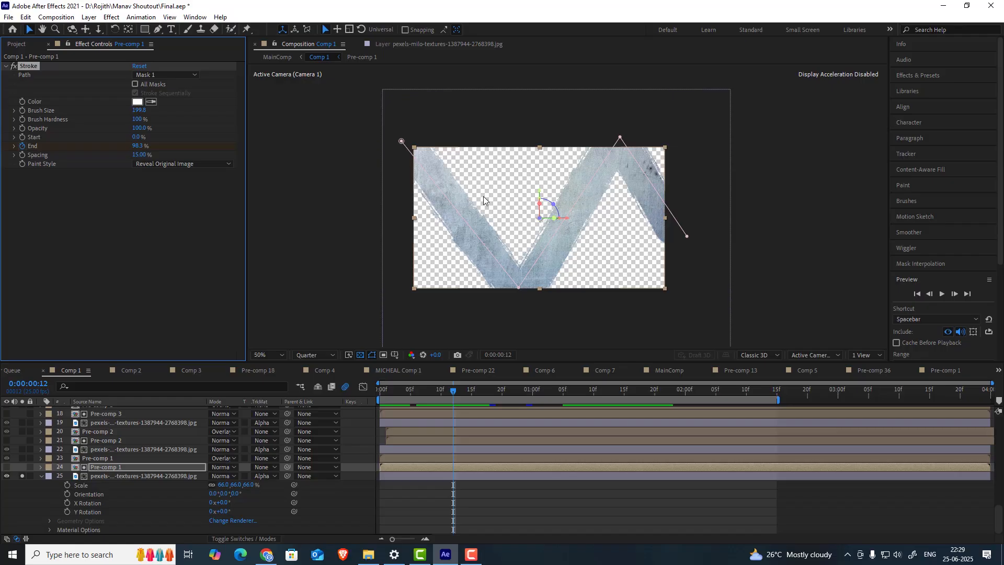
- Expand the masks of the Pre-comp 1 matte layer and change Mask 1's outline colour to black
{"action": "key", "text": "period"}
{"action": "left_click", "coordinate": [41, 468]}
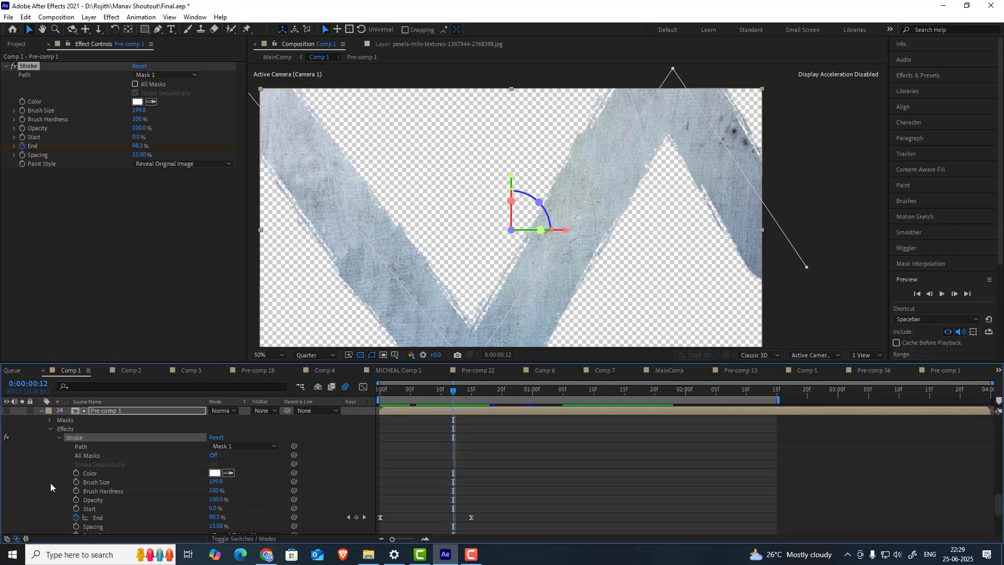
{"action": "left_click", "coordinate": [51, 420]}
{"action": "left_click", "coordinate": [51, 420]}
{"action": "left_click", "coordinate": [51, 421]}
{"action": "left_click", "coordinate": [67, 429]}
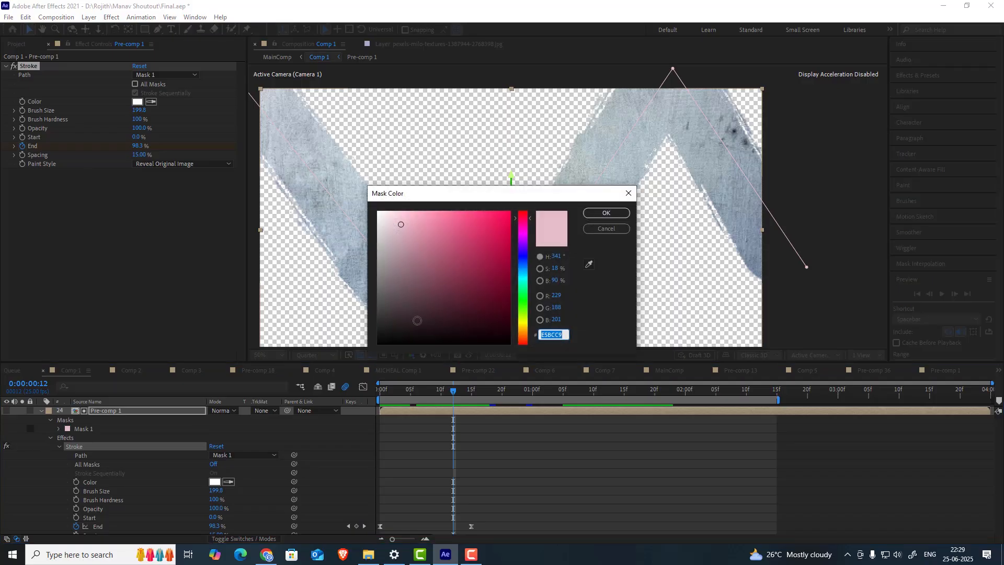
{"action": "left_click_drag", "start_coordinate": [411, 325], "coordinate": [377, 365]}
{"action": "left_click", "coordinate": [594, 215]}
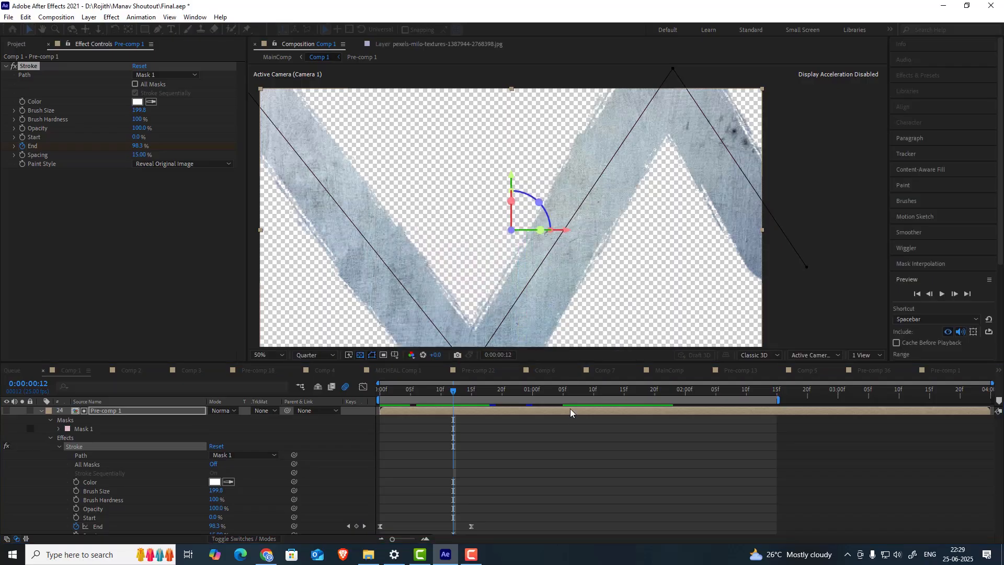
{"action": "scroll", "coordinate": [564, 184], "scroll_direction": "down", "scroll_amount": 2}
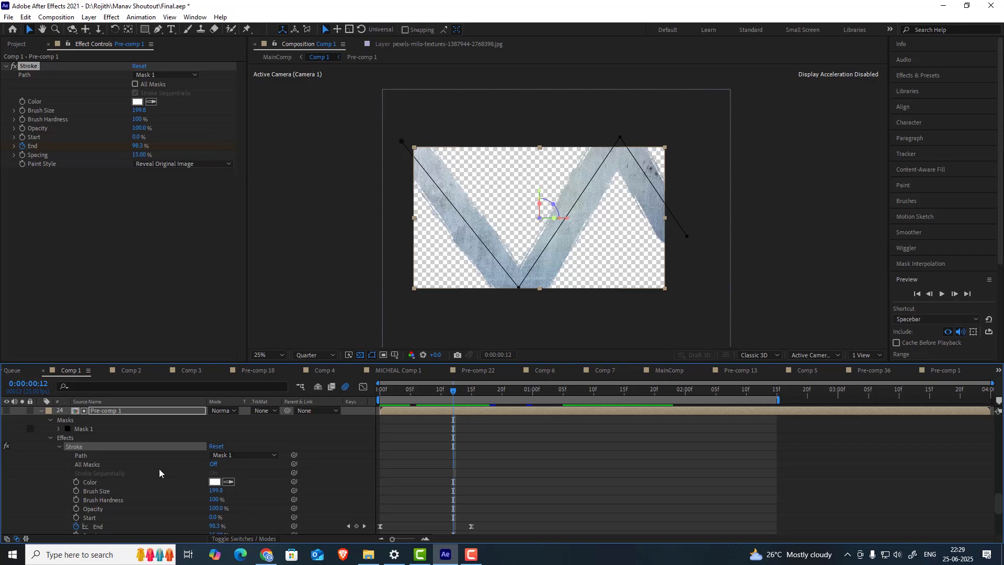
- Select Mask 1, check the Stroke effect's End keyframes at frames 0 and 15, and scrub back to frame 13
{"action": "left_click", "coordinate": [87, 429]}
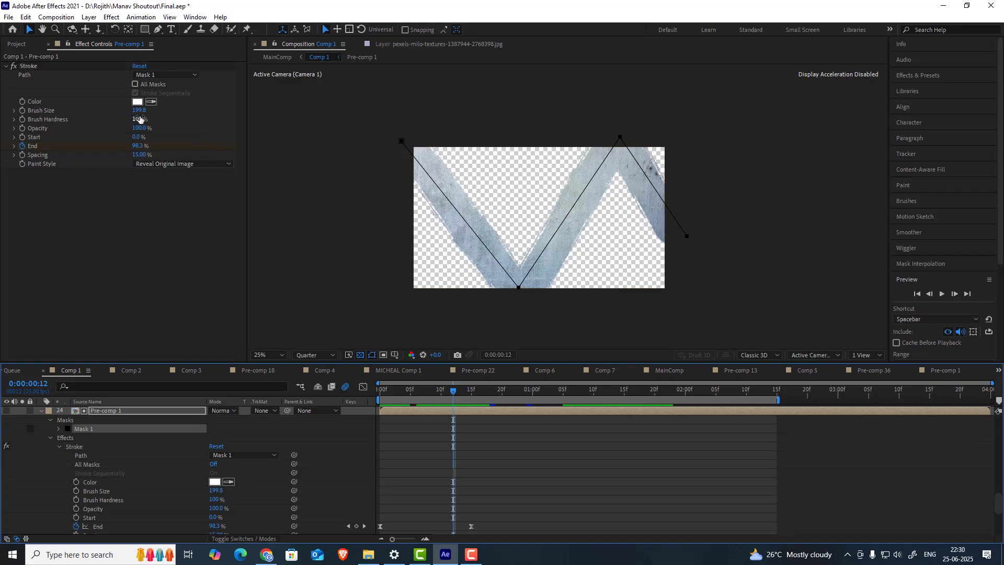
{"action": "scroll", "coordinate": [575, 206], "scroll_direction": "up", "scroll_amount": 2}
{"action": "scroll", "coordinate": [573, 190], "scroll_direction": "up", "scroll_amount": 2}
{"action": "scroll", "coordinate": [568, 186], "scroll_direction": "down", "scroll_amount": 2}
{"action": "left_click", "coordinate": [474, 390]}
{"action": "left_click", "coordinate": [380, 392]}
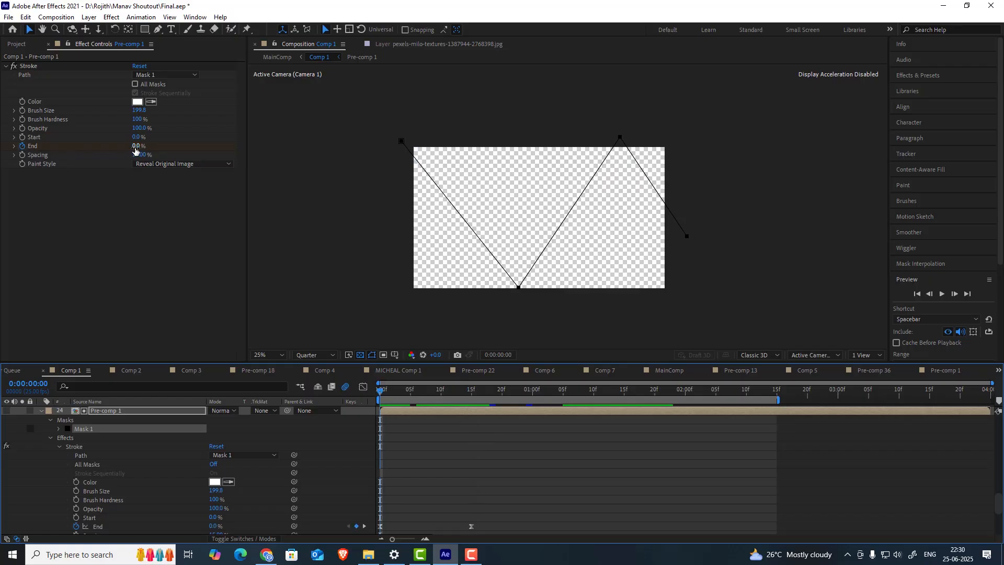
{"action": "left_click", "coordinate": [473, 391]}
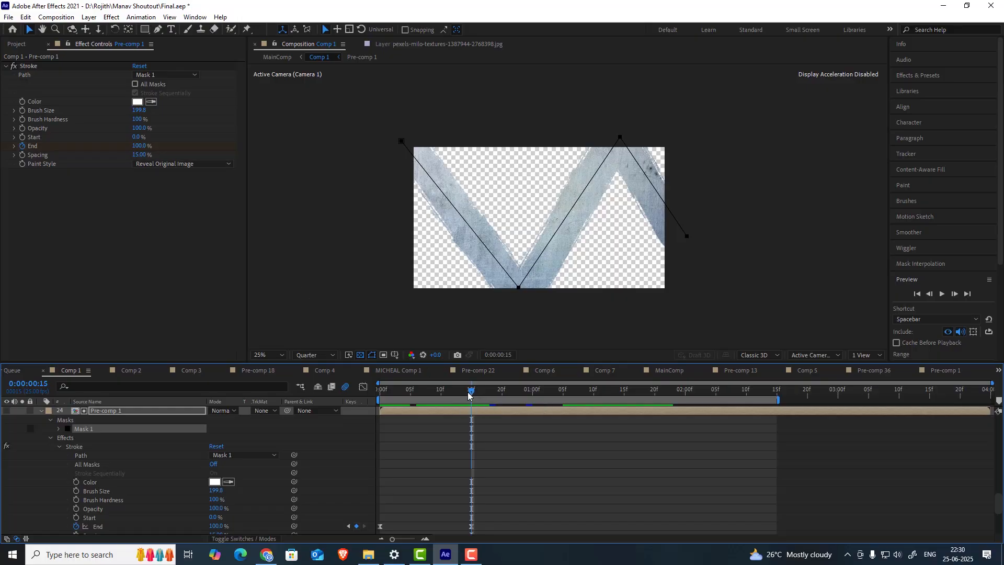
{"action": "mouse_move", "coordinate": [468, 391]}
{"action": "left_mouse_down"}
{"action": "mouse_move", "coordinate": [390, 398]}
{"action": "mouse_move", "coordinate": [456, 406]}
{"action": "left_mouse_up"}
- Collapse the Pre-comp 1 matte layer and compare the bottom texture layer unsoloed and soloed
{"action": "scroll", "coordinate": [120, 405], "scroll_direction": "up", "scroll_amount": 2}
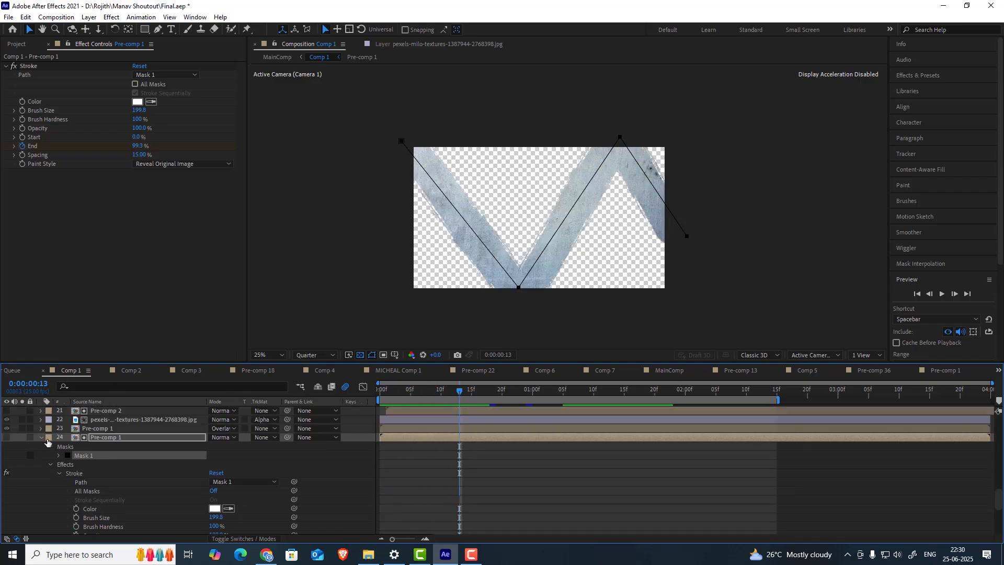
{"action": "left_click", "coordinate": [42, 437]}
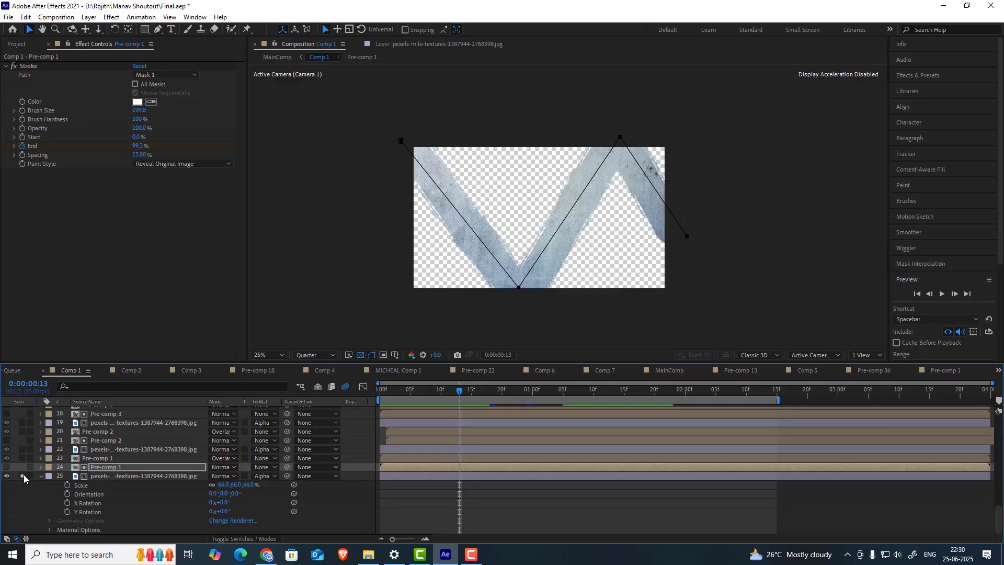
{"action": "left_click", "coordinate": [23, 475]}
{"action": "left_click", "coordinate": [124, 478]}
{"action": "left_click", "coordinate": [111, 467]}
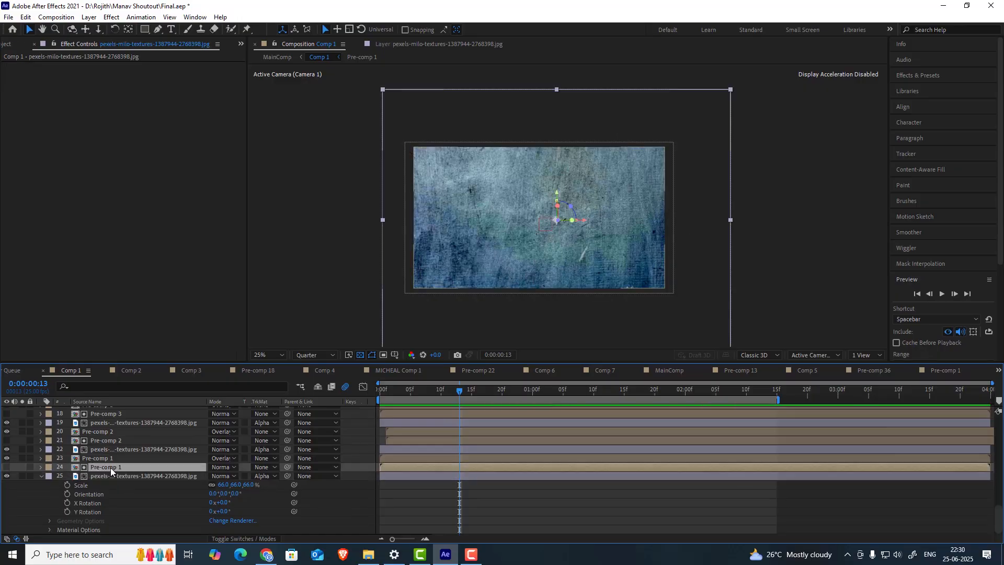
{"action": "left_click", "coordinate": [113, 472]}
{"action": "left_click", "coordinate": [109, 468]}
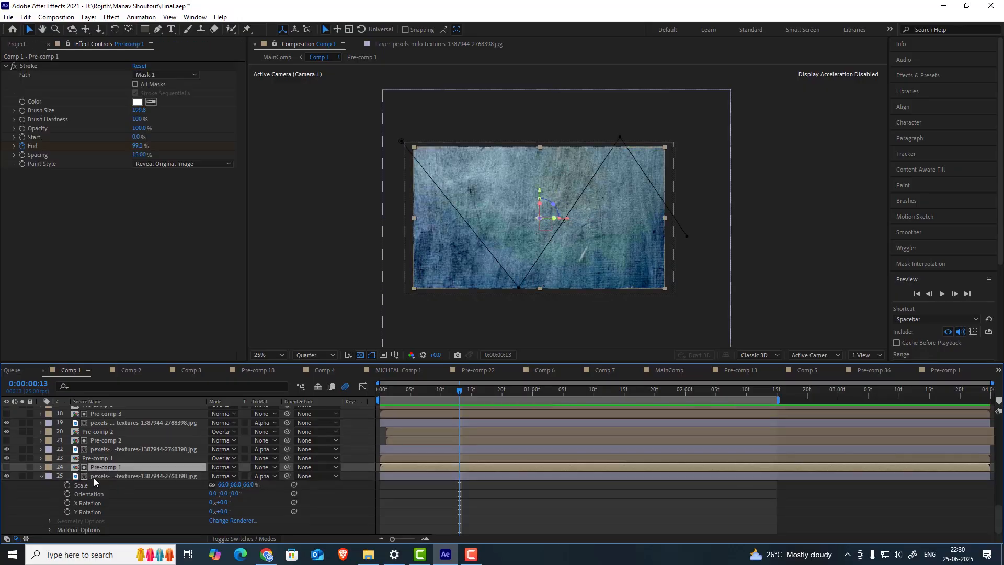
{"action": "left_click", "coordinate": [26, 475]}
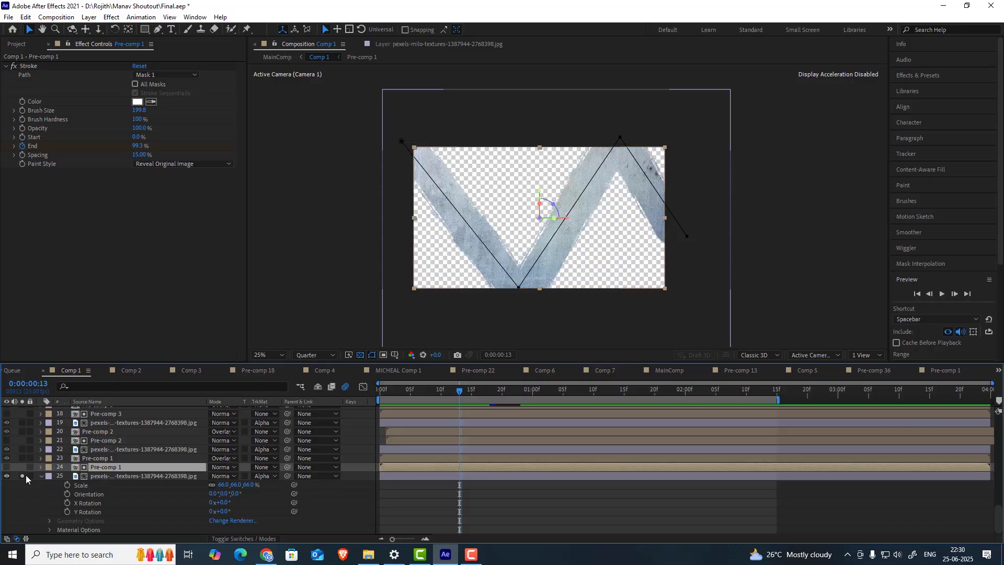
- Scrub to frame 11, unsolo the bottom texture layer and select the Overlay copy of Pre-comp 1
{"action": "mouse_move", "coordinate": [450, 394]}
{"action": "left_mouse_down"}
{"action": "mouse_move", "coordinate": [368, 406]}
{"action": "mouse_move", "coordinate": [451, 400]}
{"action": "left_mouse_up"}
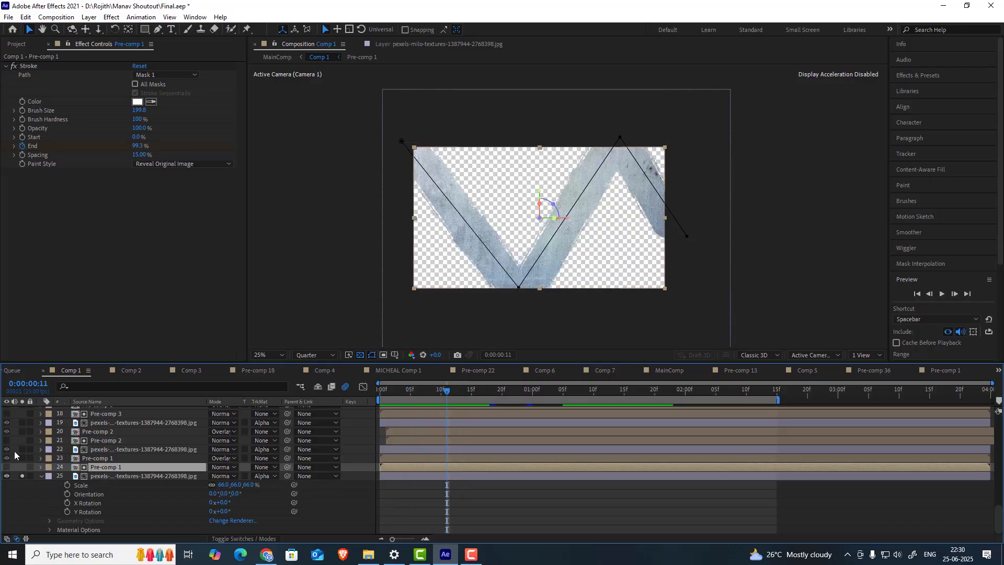
{"action": "left_click", "coordinate": [24, 475]}
{"action": "left_click", "coordinate": [99, 458]}
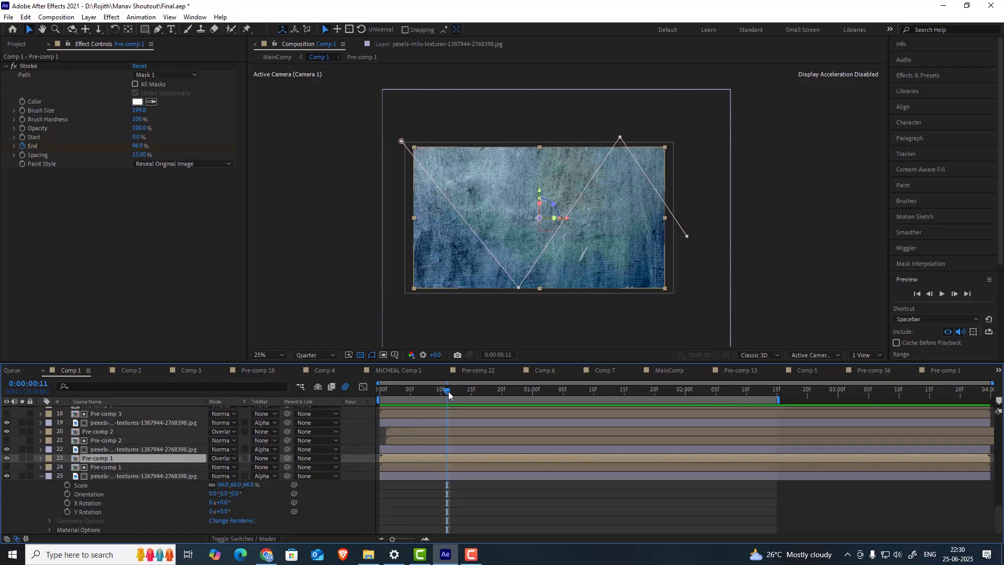
{"action": "mouse_move", "coordinate": [448, 391]}
{"action": "left_mouse_down"}
{"action": "mouse_move", "coordinate": [398, 398]}
{"action": "mouse_move", "coordinate": [447, 391]}
{"action": "left_mouse_up"}
- Compare the Pre-comp 4, Pre-comp 3 and Pre-comp 1 matte layers and the Overlay copy of Pre-comp 1
{"action": "scroll", "coordinate": [103, 470], "scroll_direction": "up", "scroll_amount": 3}
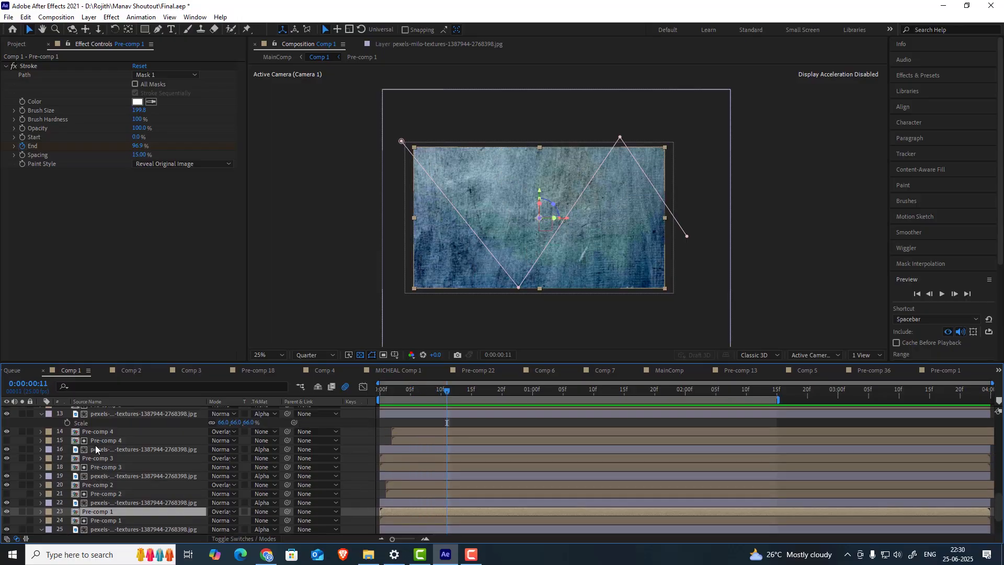
{"action": "left_click", "coordinate": [95, 441]}
{"action": "left_click", "coordinate": [97, 463]}
{"action": "scroll", "coordinate": [112, 475], "scroll_direction": "down", "scroll_amount": 2}
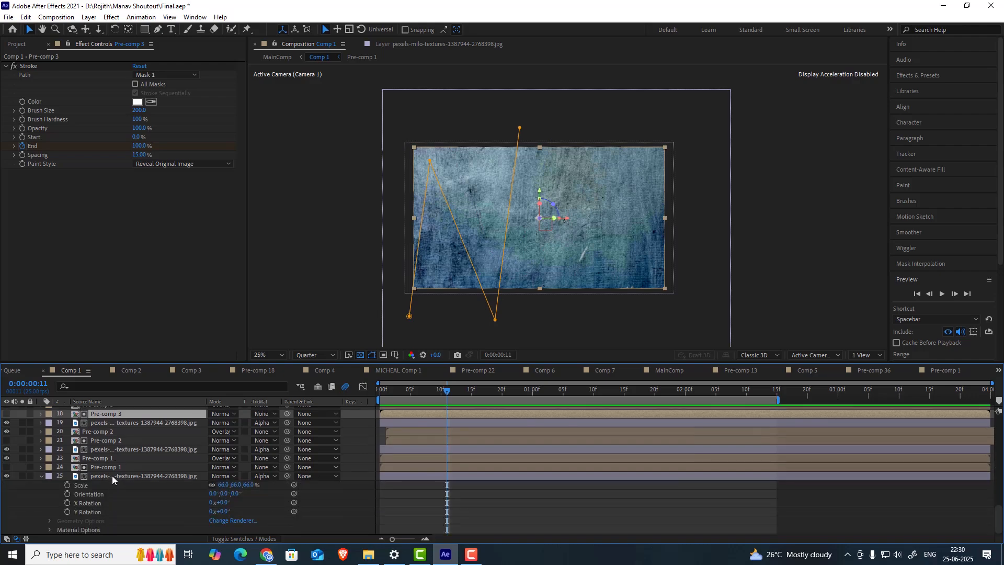
{"action": "left_click", "coordinate": [104, 492]}
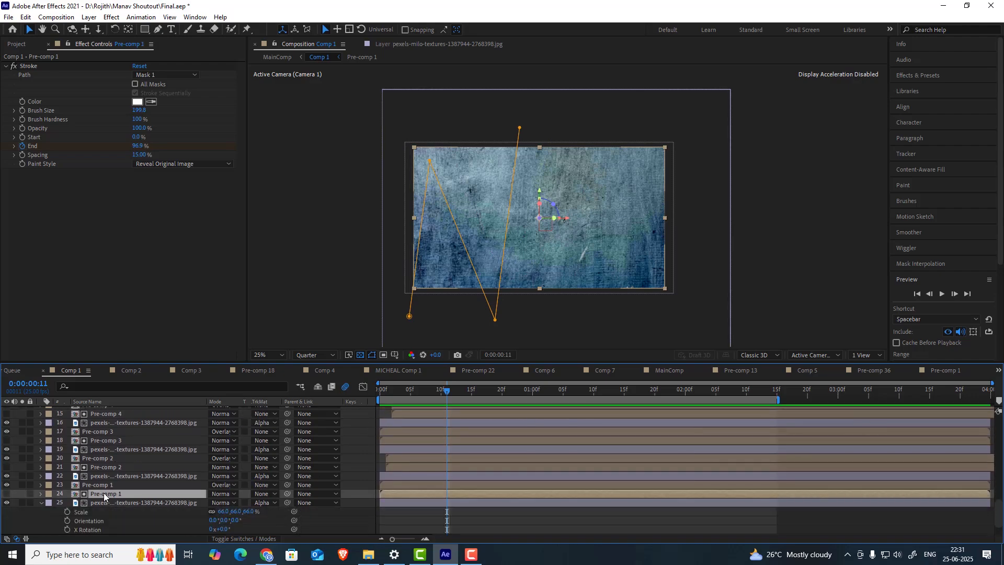
{"action": "left_click", "coordinate": [102, 485]}
{"action": "left_click", "coordinate": [105, 494]}
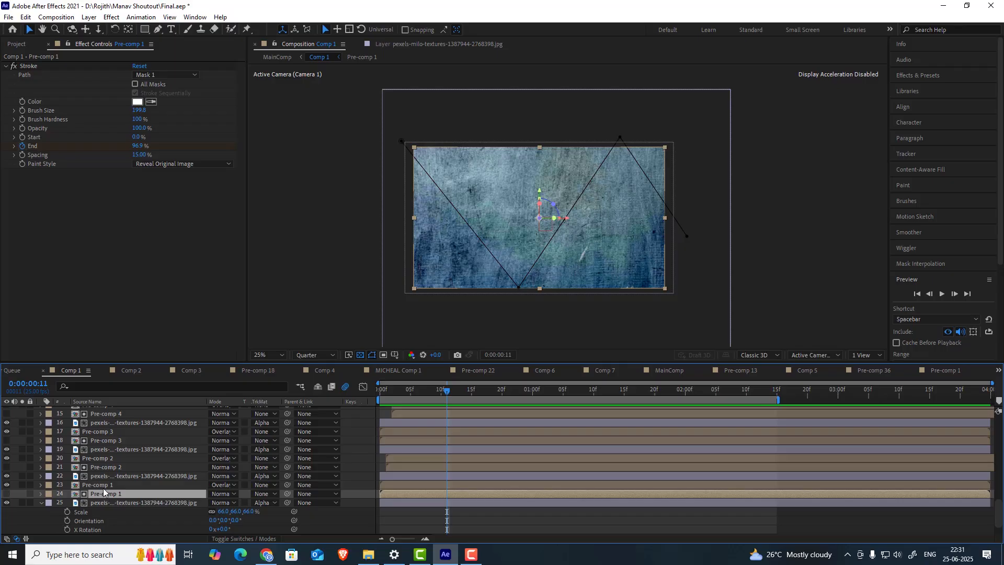
{"action": "left_click", "coordinate": [102, 485]}
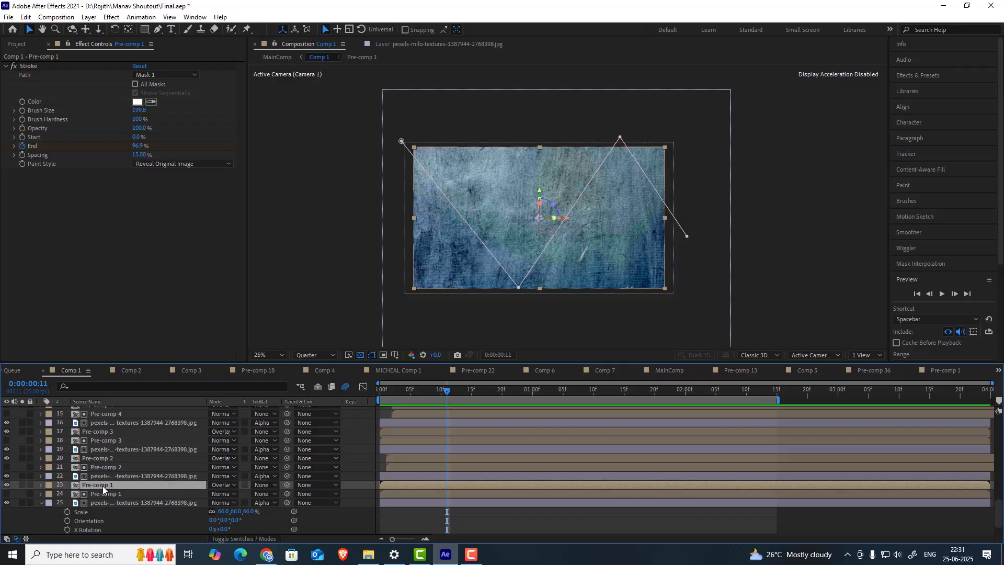
- Toggle the visibility of the Overlay copy of Pre-comp 1 and solo it together with the bottom texture layer
{"action": "left_click", "coordinate": [7, 488]}
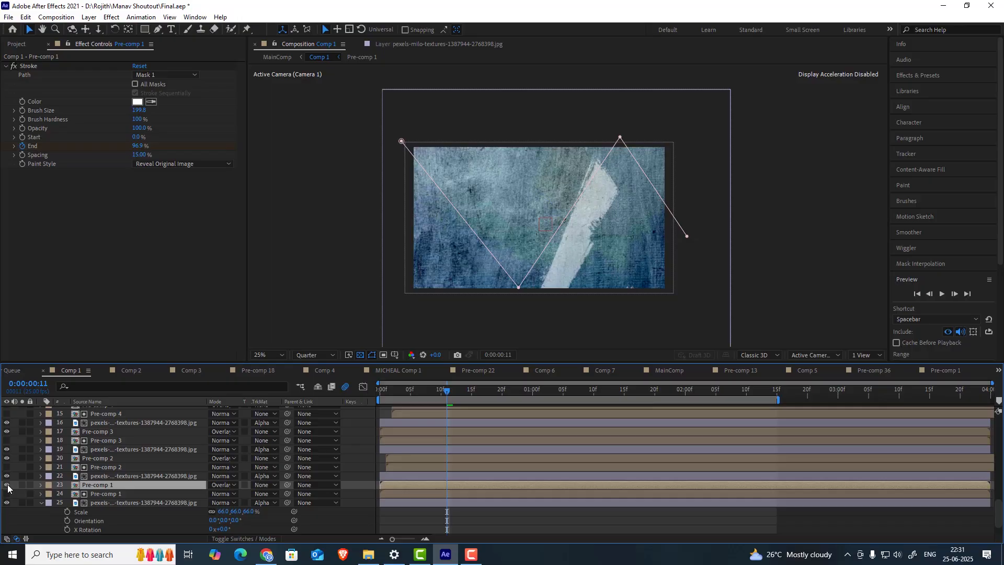
{"action": "left_click", "coordinate": [22, 502]}
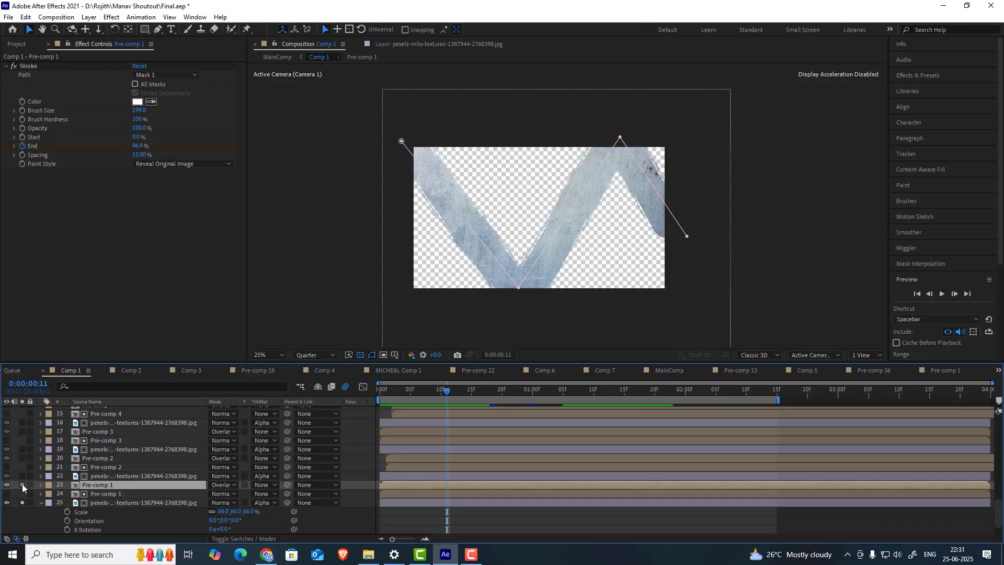
{"action": "left_click", "coordinate": [22, 484]}
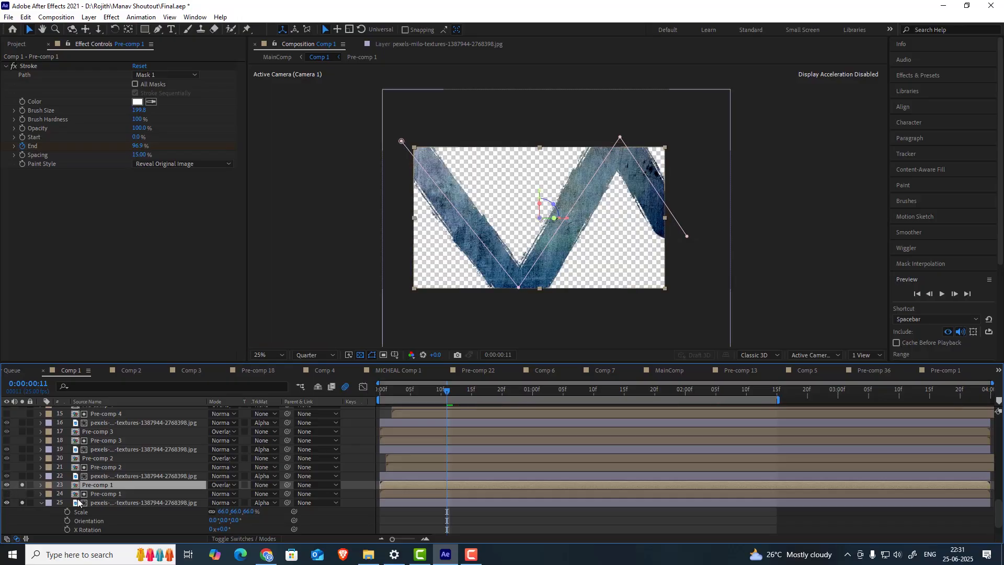
- Inspect the combined texture stroke with its Overlay copy of Pre-comp 1 up close, and select the Pre-comp 1 matte layer
{"action": "left_click", "coordinate": [121, 503]}
{"action": "left_click", "coordinate": [50, 486]}
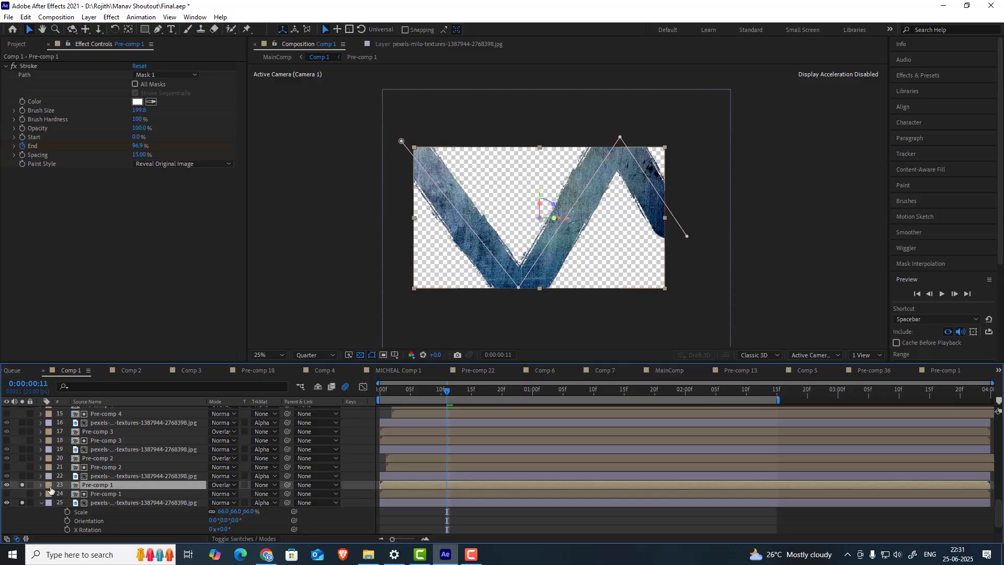
{"action": "left_click", "coordinate": [21, 484]}
{"action": "key", "text": "period"}
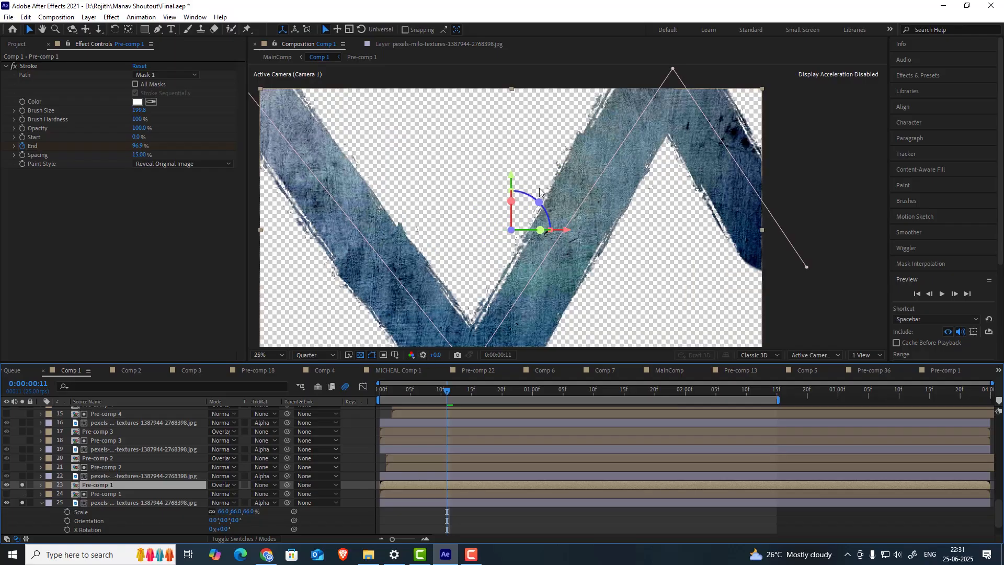
{"action": "key", "text": "comma"}
{"action": "left_click", "coordinate": [101, 494]}
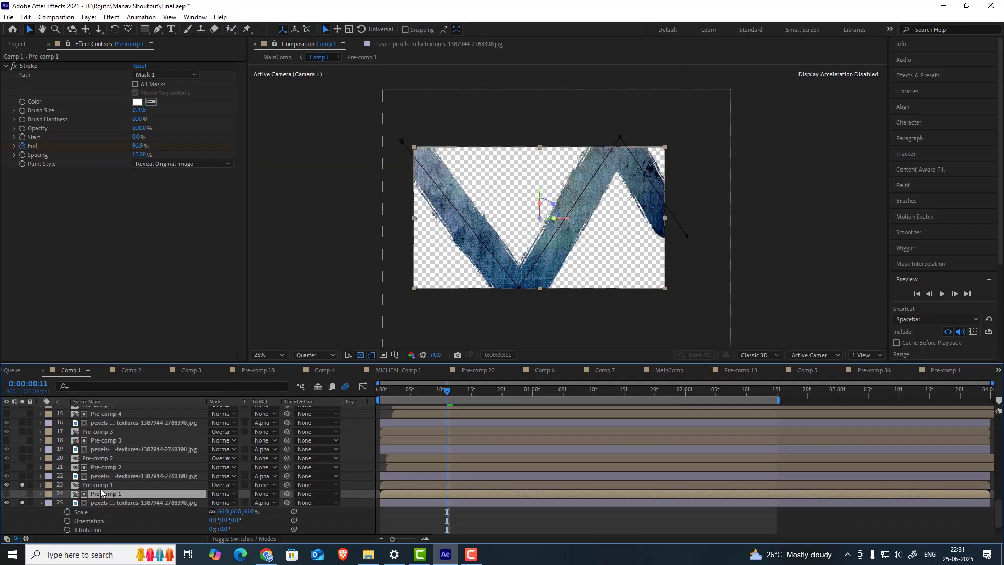
- Turn off solo on the Overlay copy of Pre-comp 1 and on the bottom texture layer
{"action": "left_click", "coordinate": [100, 486]}
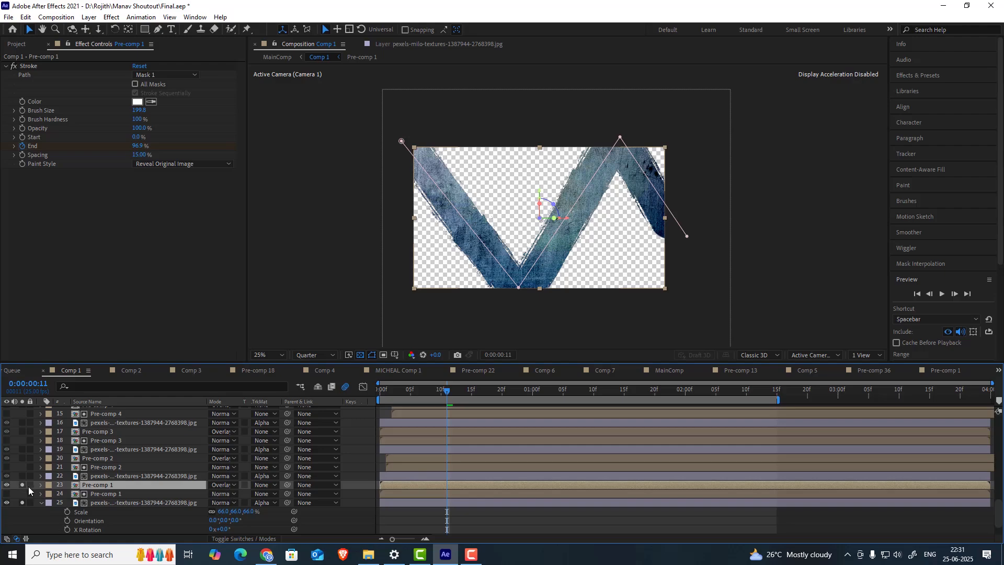
{"action": "left_click", "coordinate": [22, 502]}
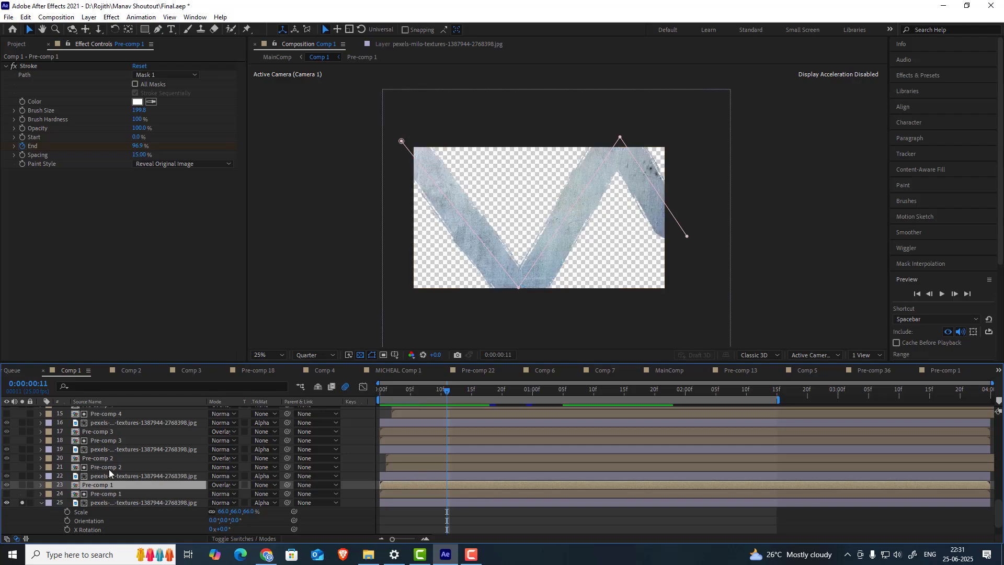
{"action": "scroll", "coordinate": [108, 469], "scroll_direction": "up", "scroll_amount": 3}
{"action": "scroll", "coordinate": [92, 450], "scroll_direction": "down", "scroll_amount": 3}
{"action": "left_click", "coordinate": [22, 502]}
{"action": "left_click", "coordinate": [23, 502]}
{"action": "scroll", "coordinate": [141, 472], "scroll_direction": "up", "scroll_amount": 2}
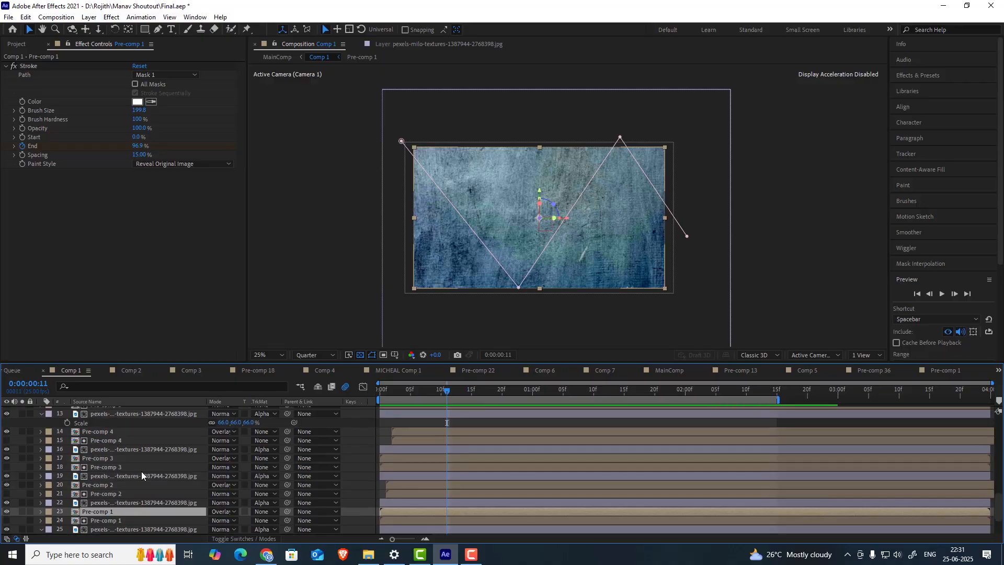
- Scrub through the full texture reveal in Comp 1 and stop at frame 17
{"action": "left_click", "coordinate": [458, 391]}
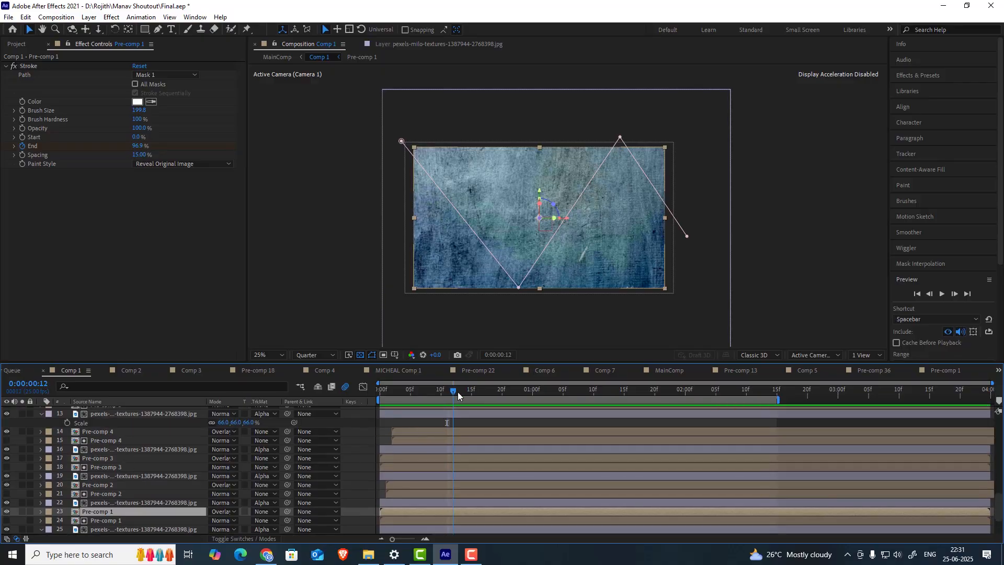
{"action": "left_click", "coordinate": [473, 390]}
{"action": "mouse_move", "coordinate": [409, 400]}
{"action": "left_mouse_down"}
{"action": "mouse_move", "coordinate": [368, 406]}
{"action": "mouse_move", "coordinate": [463, 393]}
{"action": "left_mouse_up"}
{"action": "left_click", "coordinate": [484, 391]}
- Compare the Pre-comp 5 matte layer with its Overlay copy, soloing the Overlay copy briefly to view its strokes alone
{"action": "scroll", "coordinate": [166, 446], "scroll_direction": "up", "scroll_amount": 1}
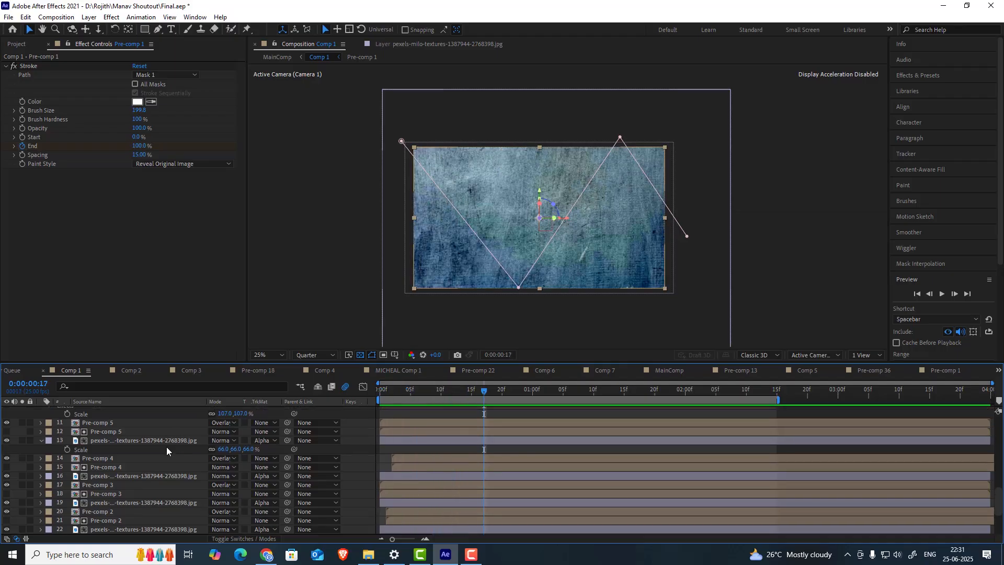
{"action": "left_click", "coordinate": [104, 439]}
{"action": "left_click", "coordinate": [105, 432]}
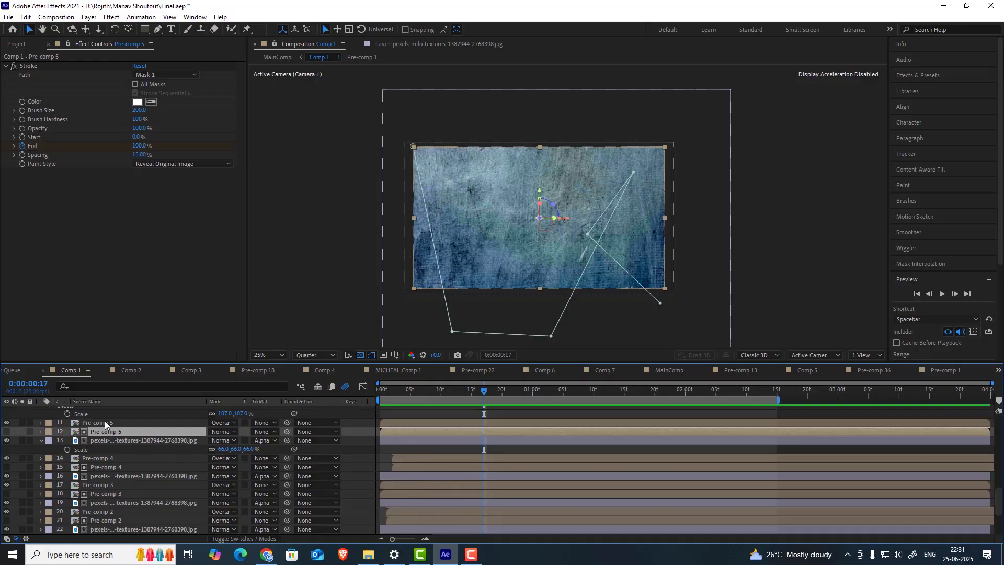
{"action": "left_click", "coordinate": [105, 422]}
{"action": "left_click", "coordinate": [26, 423]}
{"action": "left_click", "coordinate": [21, 423]}
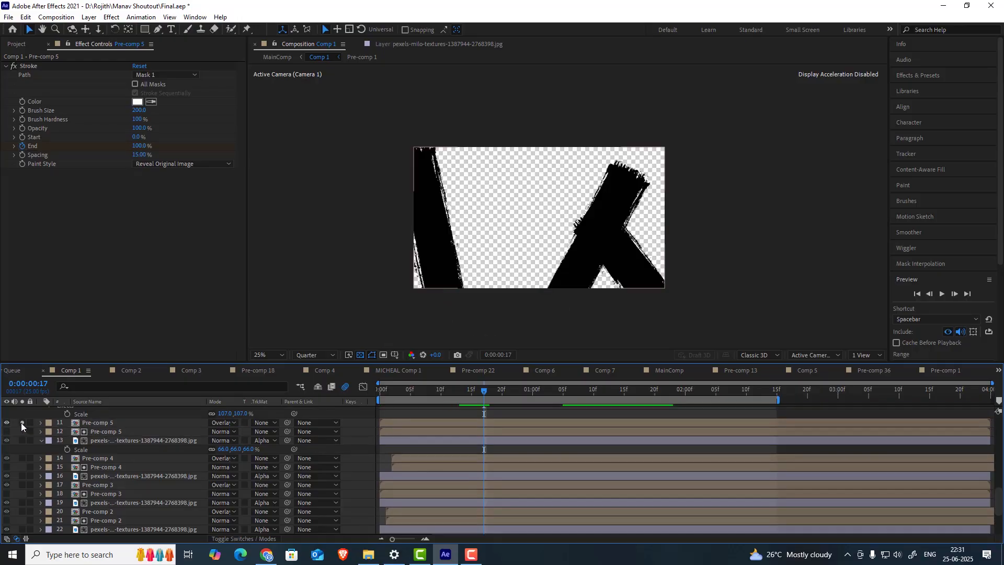
{"action": "left_click", "coordinate": [21, 422]}
- Inspect Adjustment Layer 5's Transform effect, toggle the layer's visibility off and on, and scrub back to frame 12
{"action": "scroll", "coordinate": [143, 463], "scroll_direction": "up", "scroll_amount": 4}
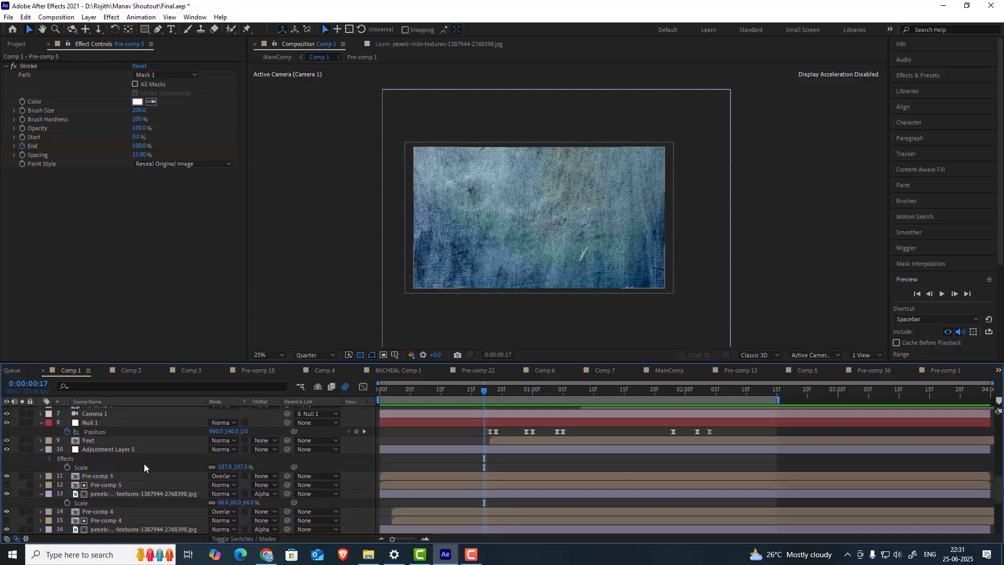
{"action": "left_click", "coordinate": [115, 477]}
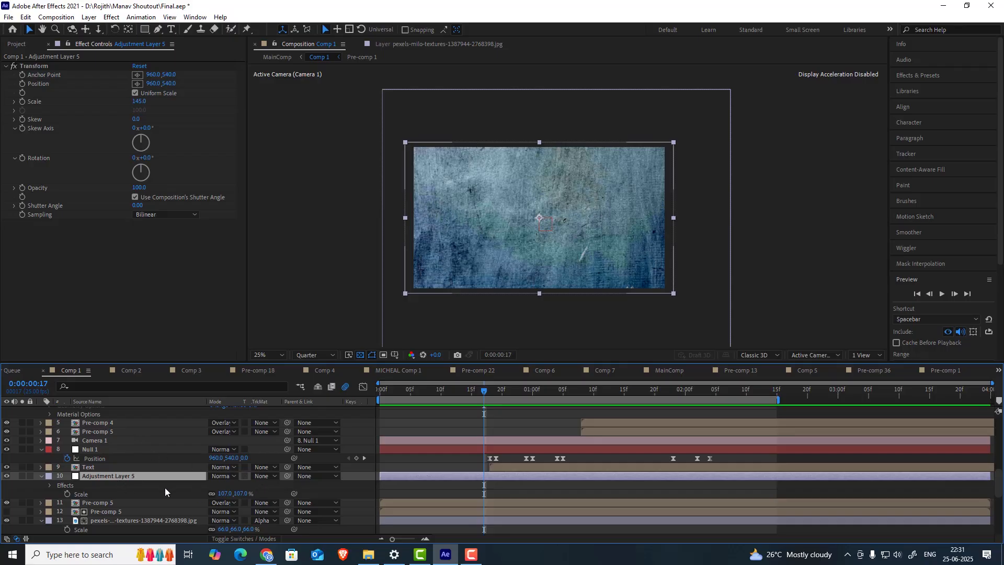
{"action": "left_click", "coordinate": [8, 476]}
{"action": "left_click", "coordinate": [8, 476]}
{"action": "left_click_drag", "start_coordinate": [484, 387], "coordinate": [453, 415]}
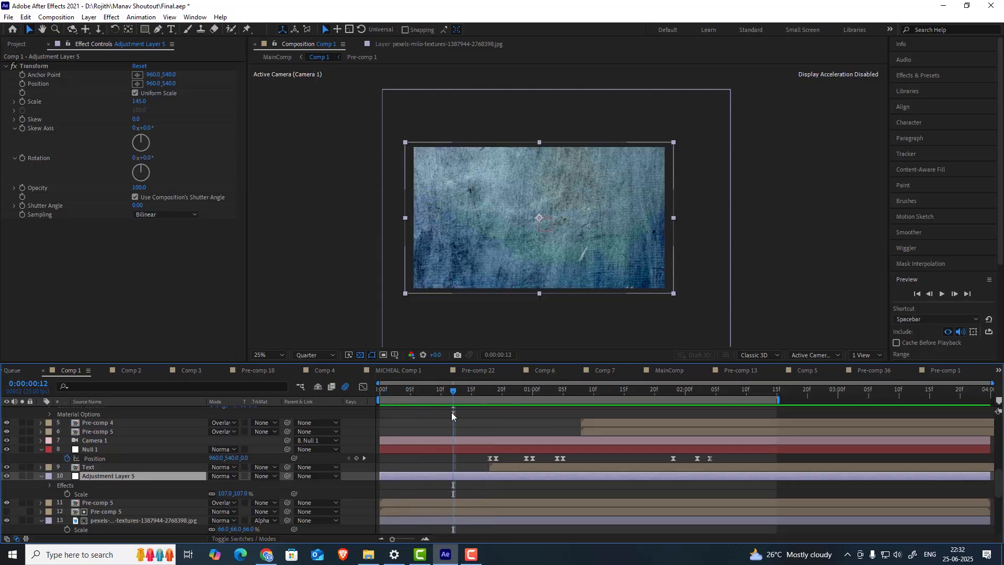
- Check the Text layer's start from frame 17 and review the Camera Settings of Camera 1
{"action": "left_click", "coordinate": [98, 468]}
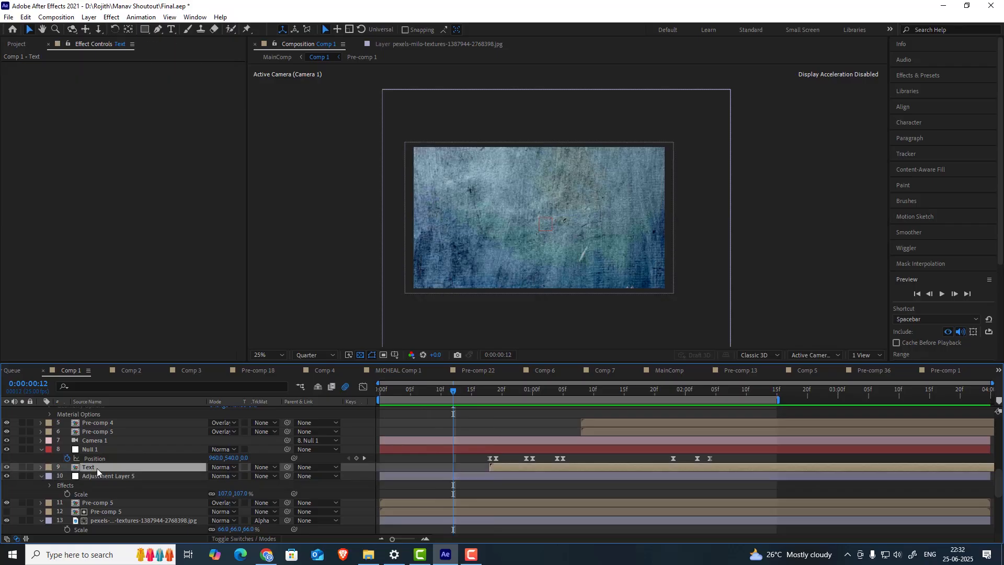
{"action": "left_click", "coordinate": [484, 390]}
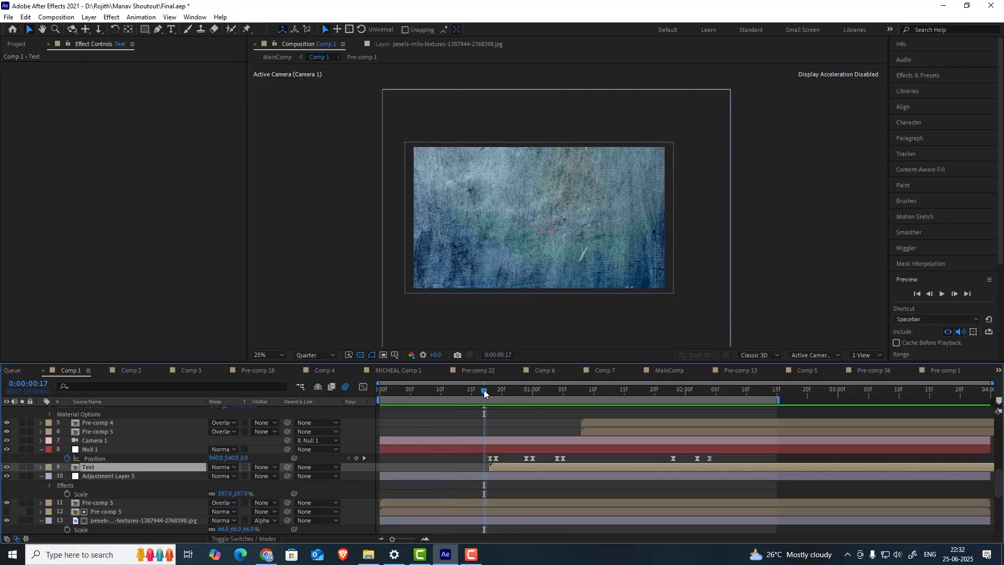
{"action": "left_click", "coordinate": [93, 441]}
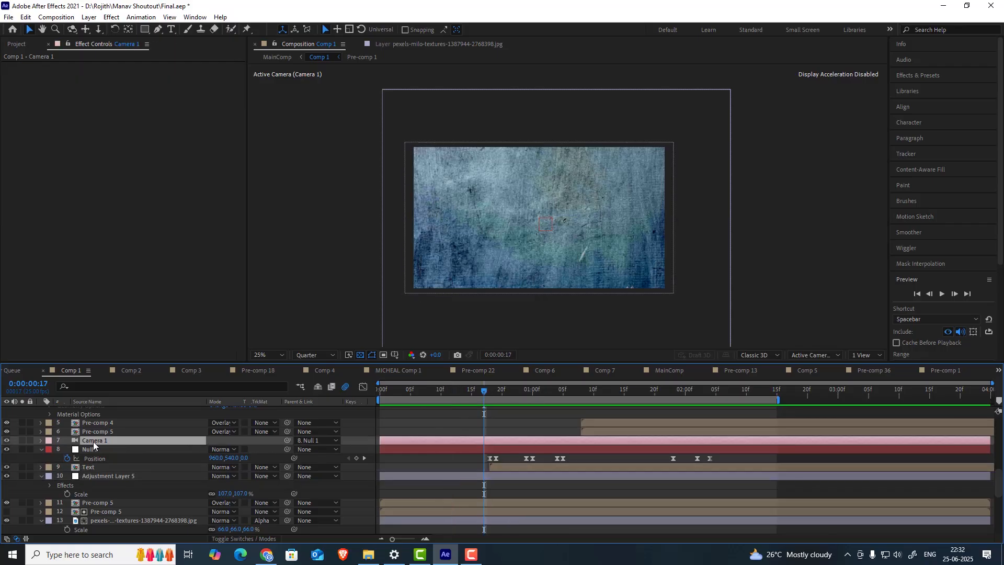
{"action": "left_click", "coordinate": [90, 16]}
{"action": "left_click", "coordinate": [92, 43]}
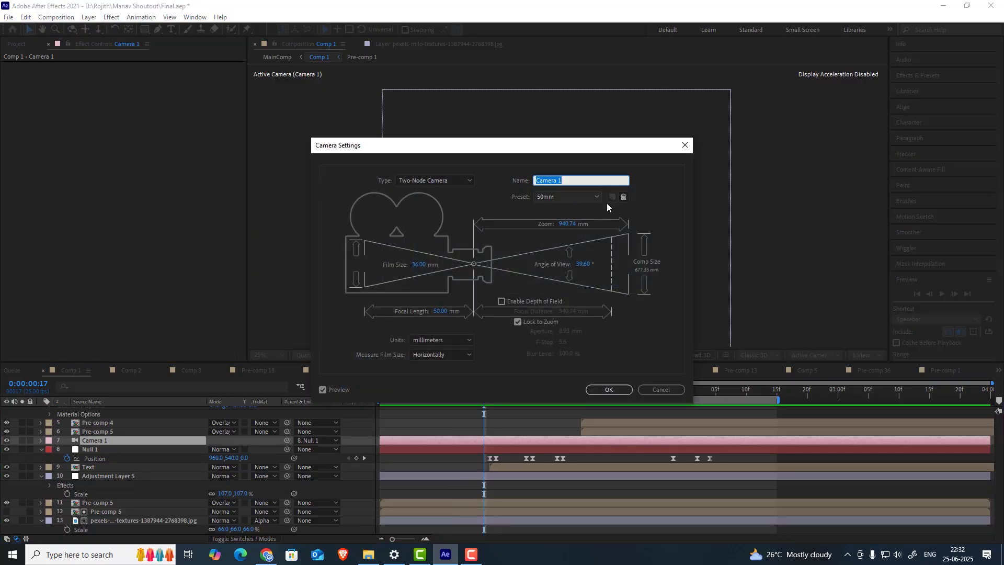
{"action": "left_click", "coordinate": [609, 389]}
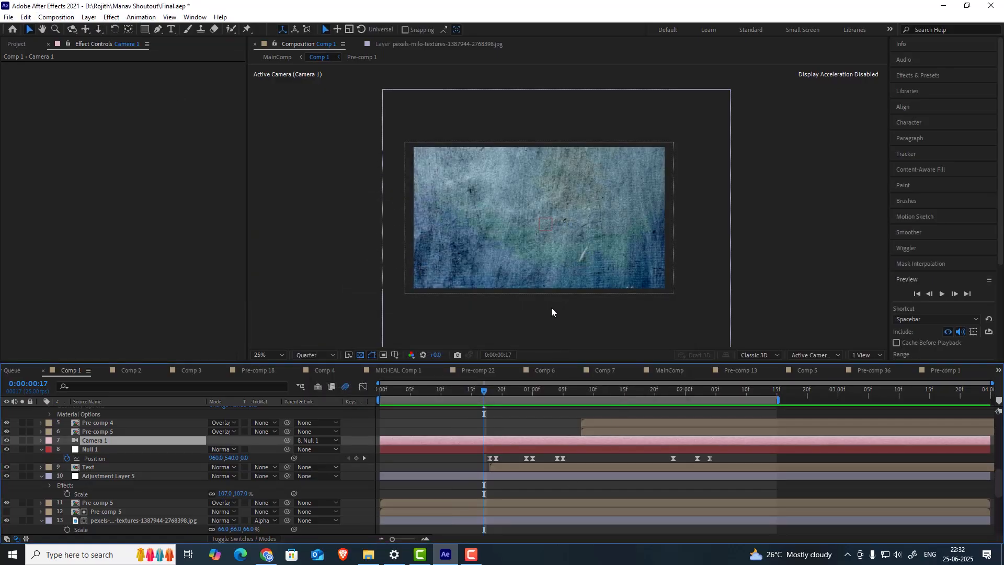
- Show the layer switches and review the 3D switches of the layers along with Null 1 and Camera 1
{"action": "left_click", "coordinate": [90, 447]}
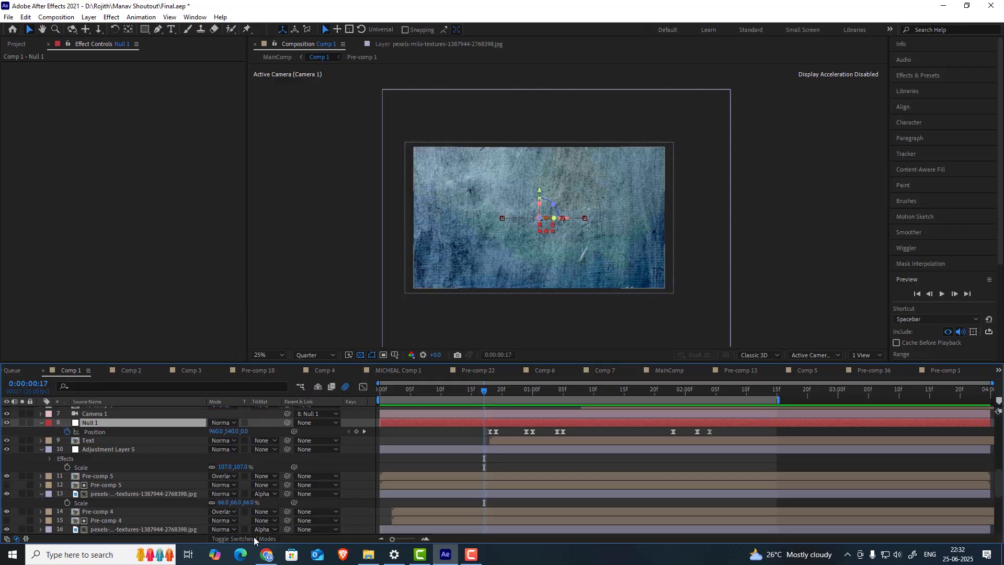
{"action": "left_click", "coordinate": [253, 537]}
{"action": "scroll", "coordinate": [269, 450], "scroll_direction": "up", "scroll_amount": 2}
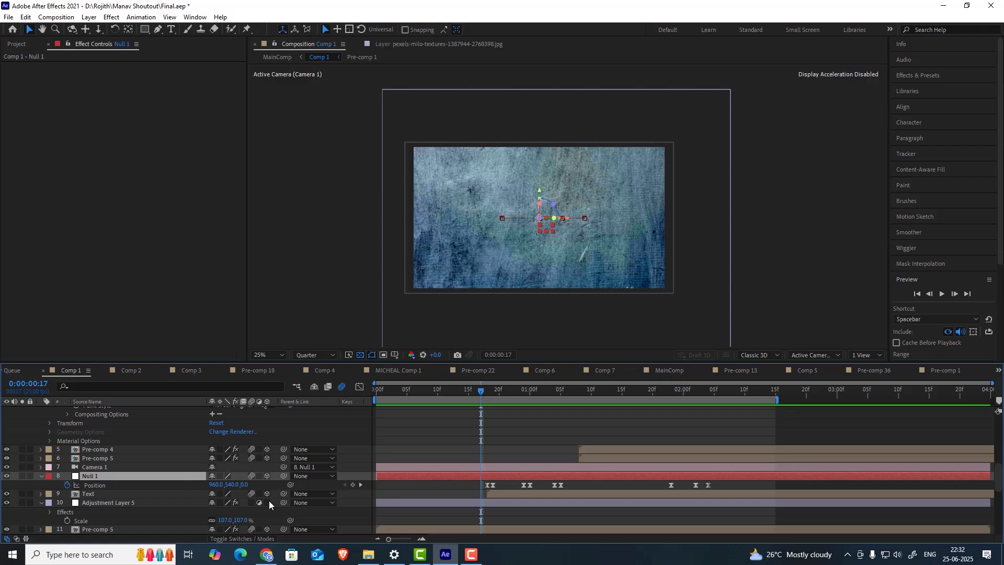
{"action": "scroll", "coordinate": [145, 468], "scroll_direction": "down", "scroll_amount": 6}
{"action": "scroll", "coordinate": [144, 507], "scroll_direction": "up", "scroll_amount": 4}
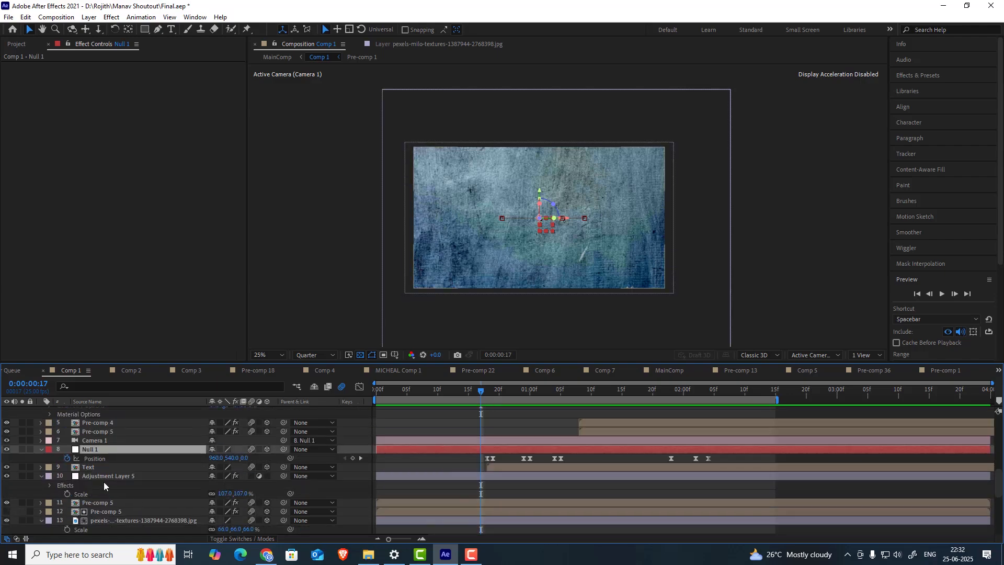
{"action": "left_click", "coordinate": [104, 443]}
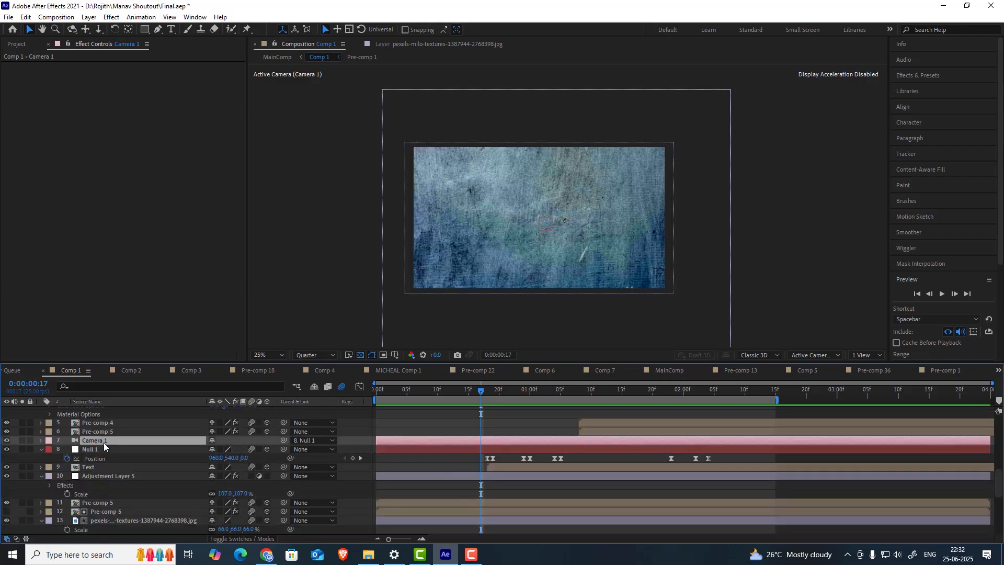
{"action": "left_click", "coordinate": [95, 450]}
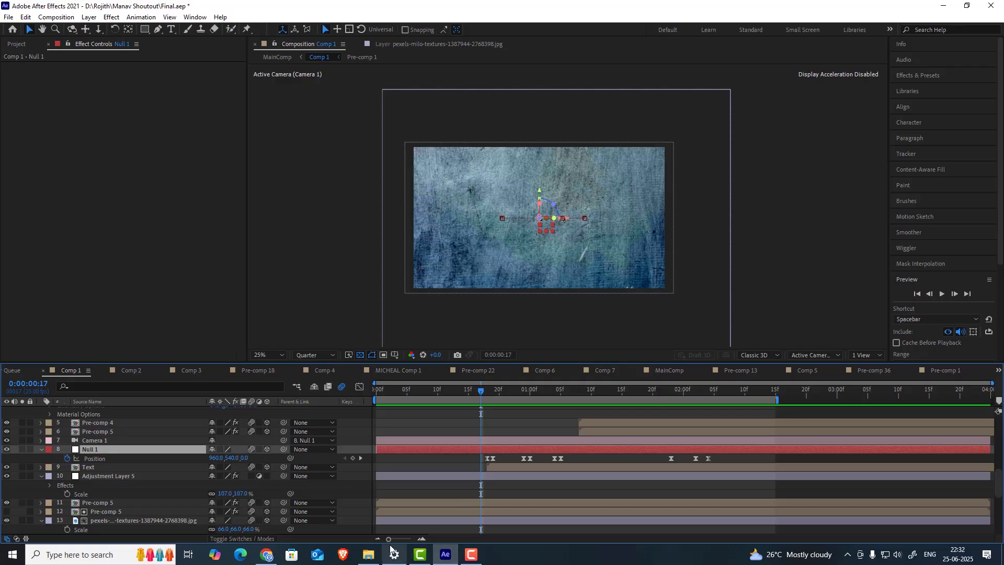
- Zoom the timeline in around Null 1's Position keyframes and compare the camera move at frames 18 and 19
{"action": "left_click_drag", "start_coordinate": [388, 538], "coordinate": [411, 539]}
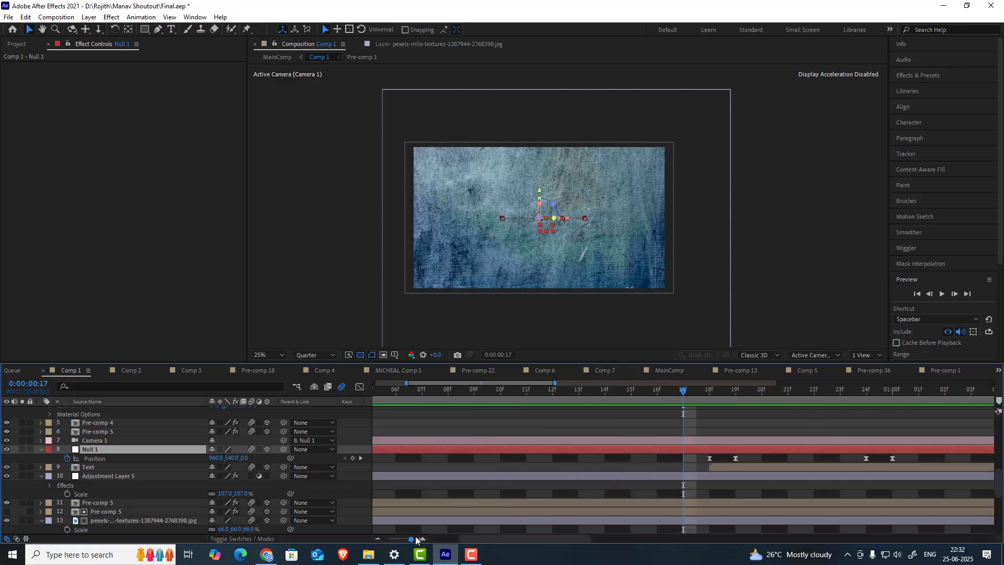
{"action": "left_click", "coordinate": [708, 389]}
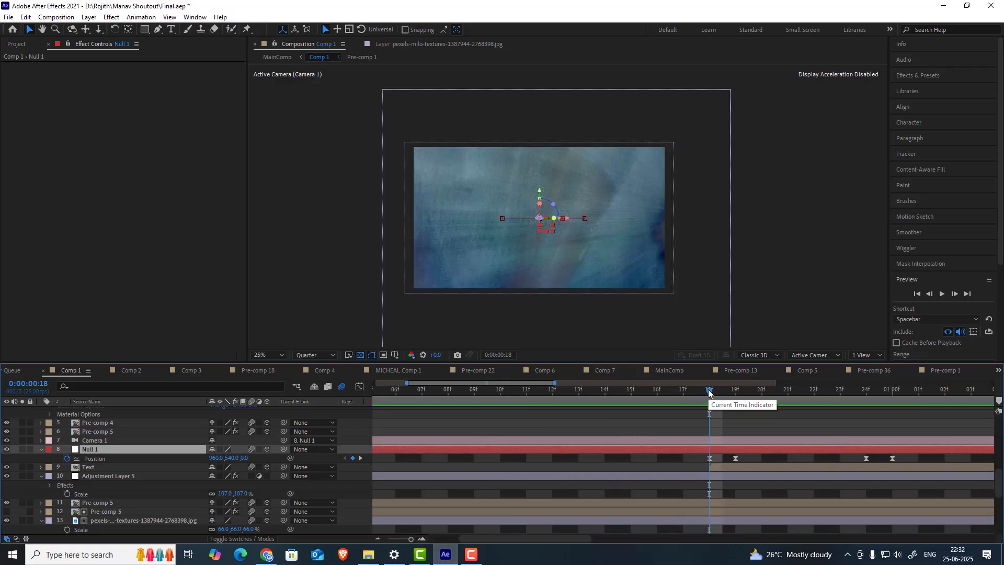
{"action": "left_click", "coordinate": [955, 294]}
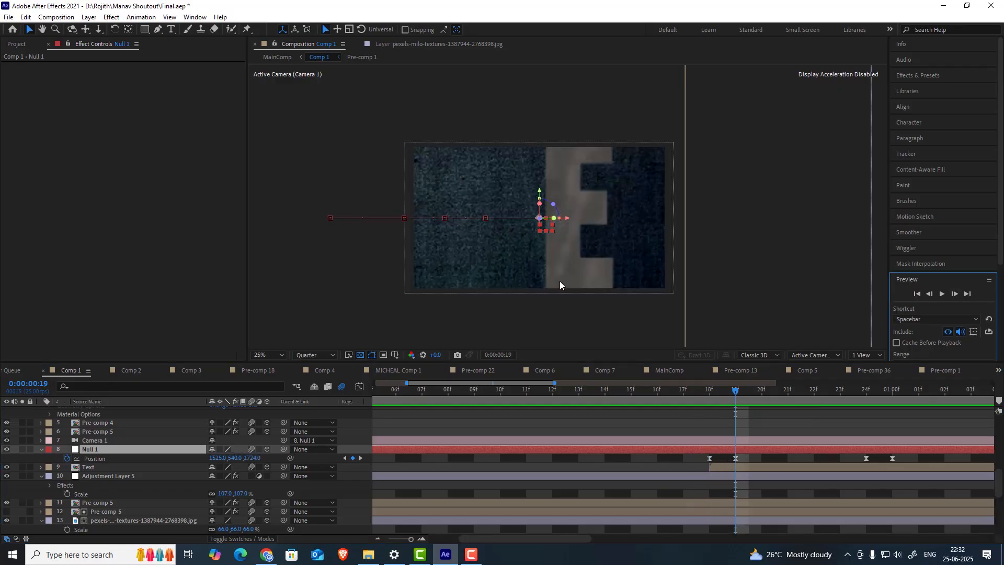
{"action": "left_click", "coordinate": [929, 295]}
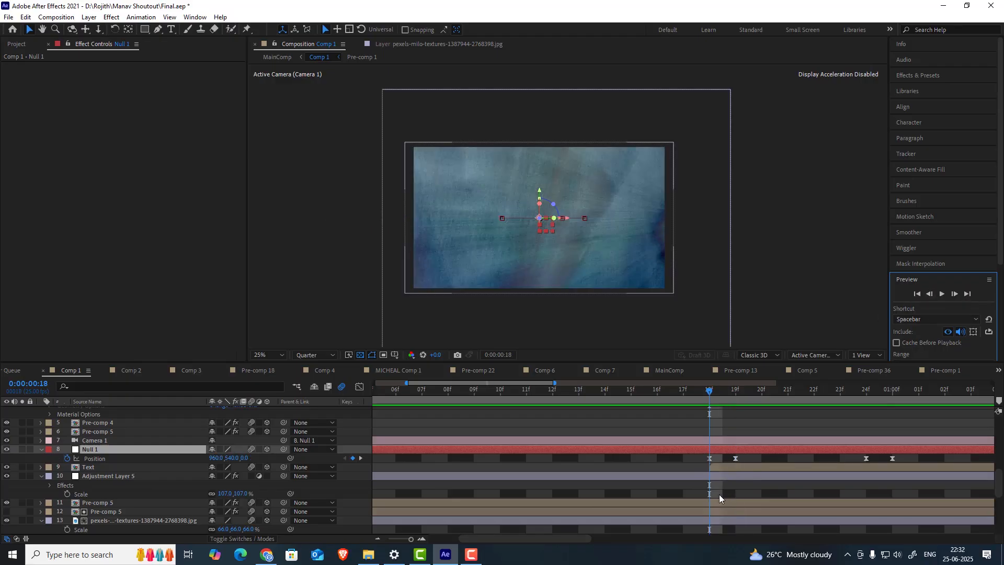
- Try Null 1's second Position keyframe at frame 22, scrub the slower move, and return the keyframe to frame 19
{"action": "left_click_drag", "start_coordinate": [735, 457], "coordinate": [820, 458]}
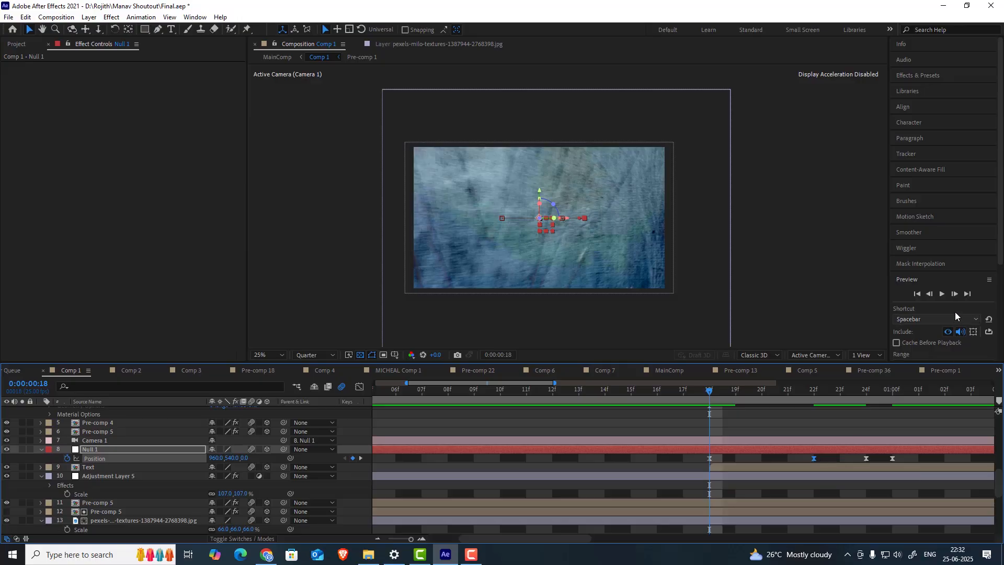
{"action": "mouse_move", "coordinate": [732, 390]}
{"action": "left_mouse_down"}
{"action": "mouse_move", "coordinate": [786, 391]}
{"action": "mouse_move", "coordinate": [713, 394]}
{"action": "left_mouse_up"}
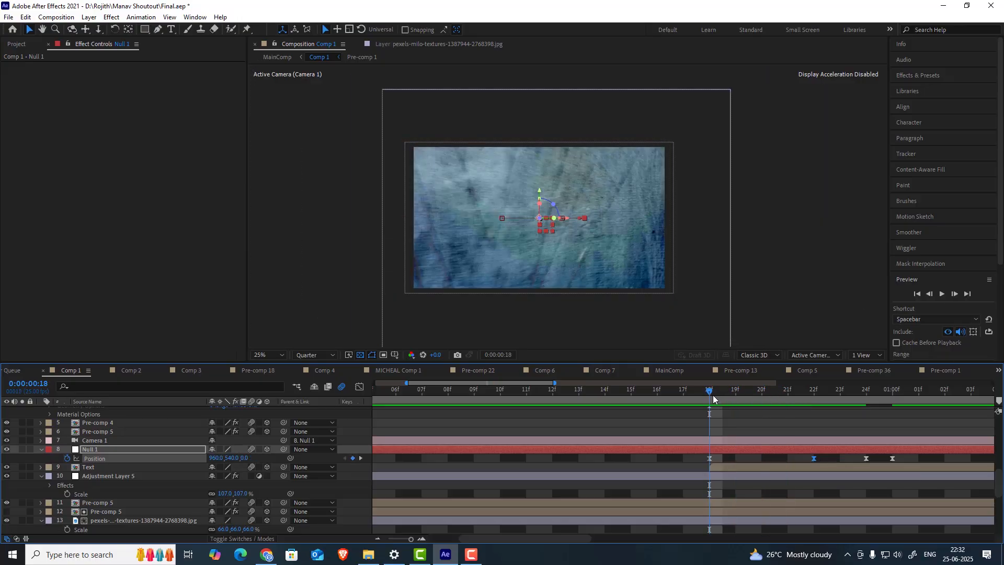
{"action": "left_click_drag", "start_coordinate": [814, 458], "coordinate": [734, 458]}
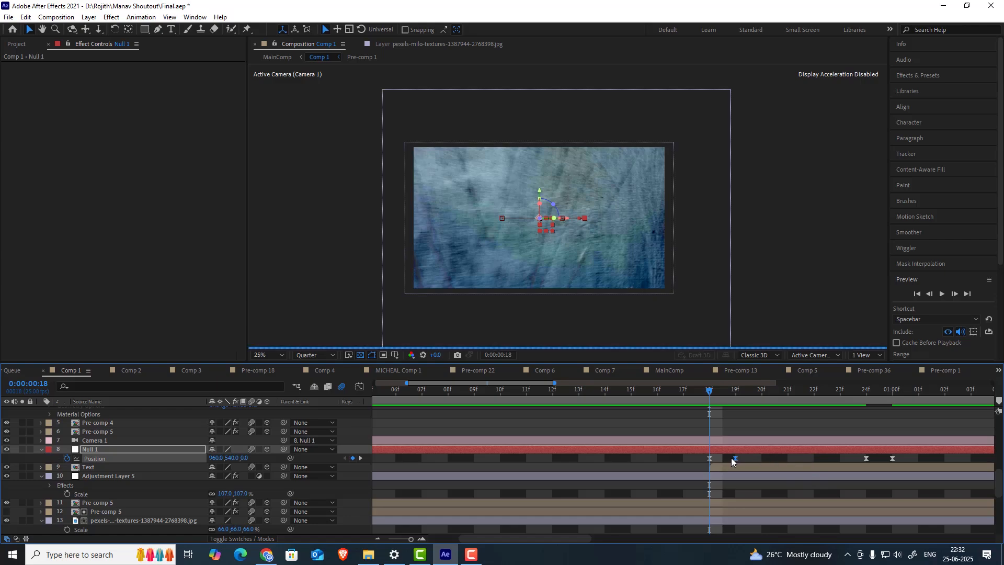
- Open the Text pre-comp and scrub the GRUNGE layer's Mask Path animation from frame 0 to frame 3
{"action": "double_click", "coordinate": [93, 468]}
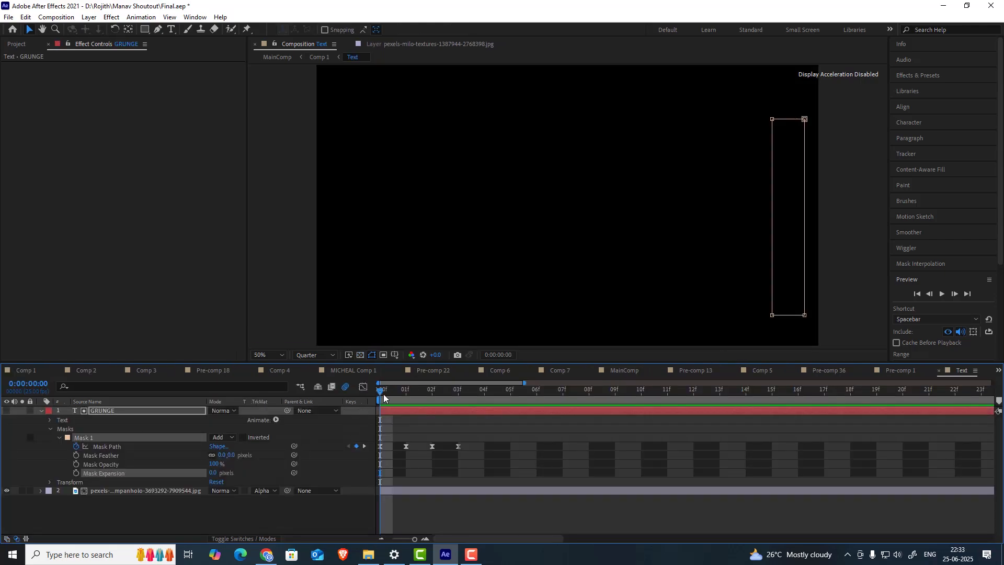
{"action": "left_click_drag", "start_coordinate": [390, 399], "coordinate": [467, 401]}
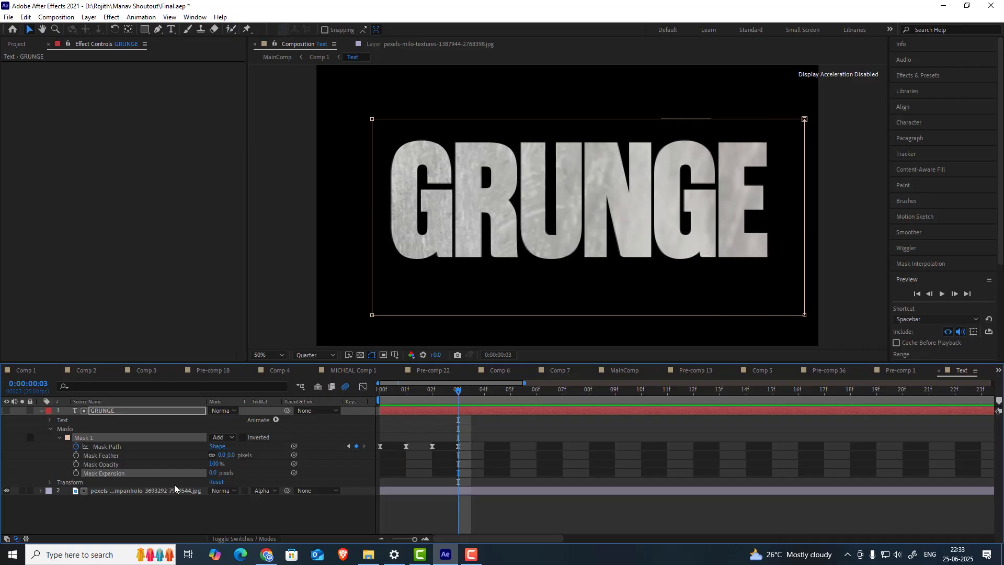
- Examine the texture image behind the GRUNGE text in its own layer view, and return to the Text composition to see it matted
{"action": "left_click", "coordinate": [162, 494]}
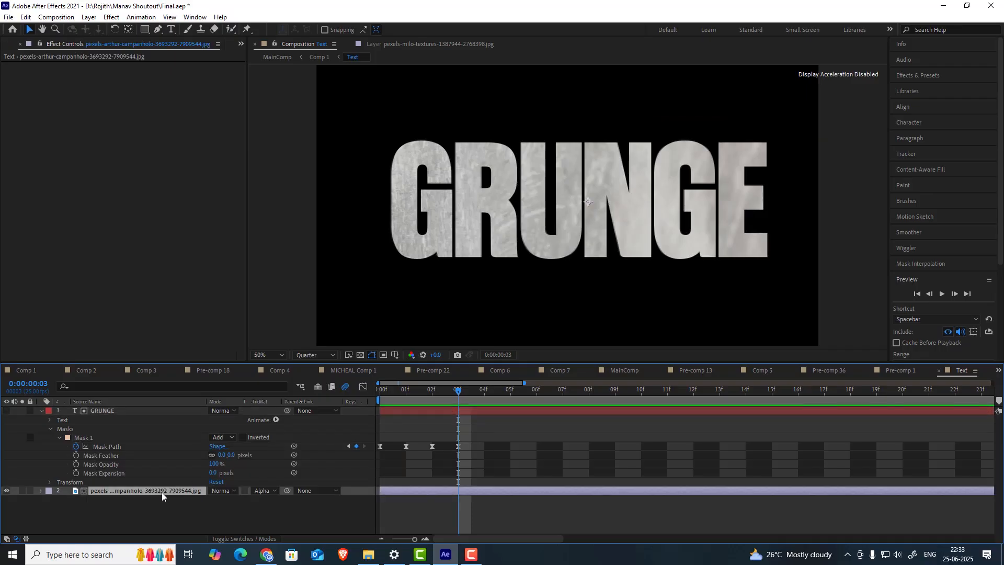
{"action": "double_click", "coordinate": [189, 491]}
{"action": "scroll", "coordinate": [579, 188], "scroll_direction": "up", "scroll_amount": 1}
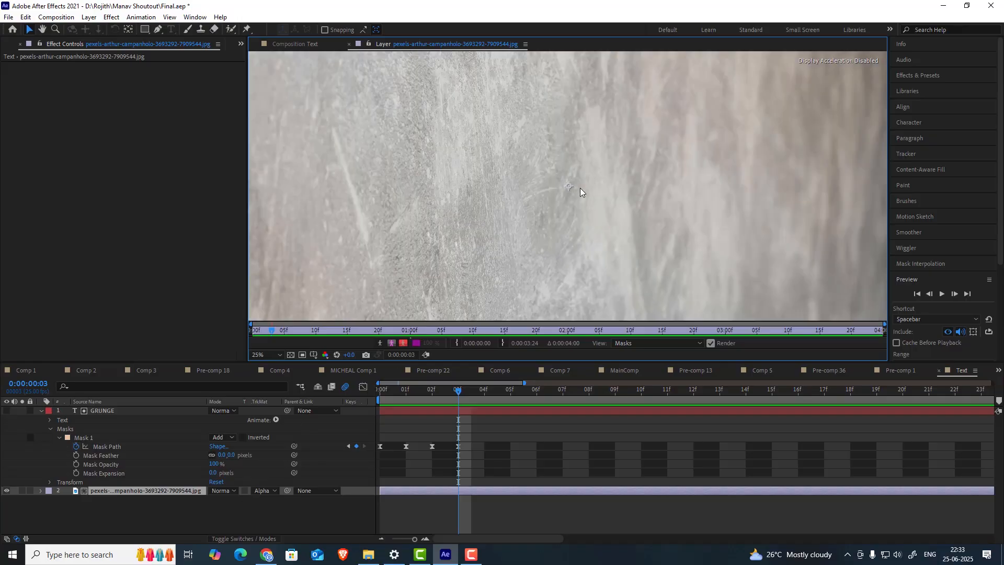
{"action": "scroll", "coordinate": [578, 190], "scroll_direction": "down", "scroll_amount": 2}
{"action": "left_click", "coordinate": [307, 43]}
{"action": "scroll", "coordinate": [544, 215], "scroll_direction": "up", "scroll_amount": 1}
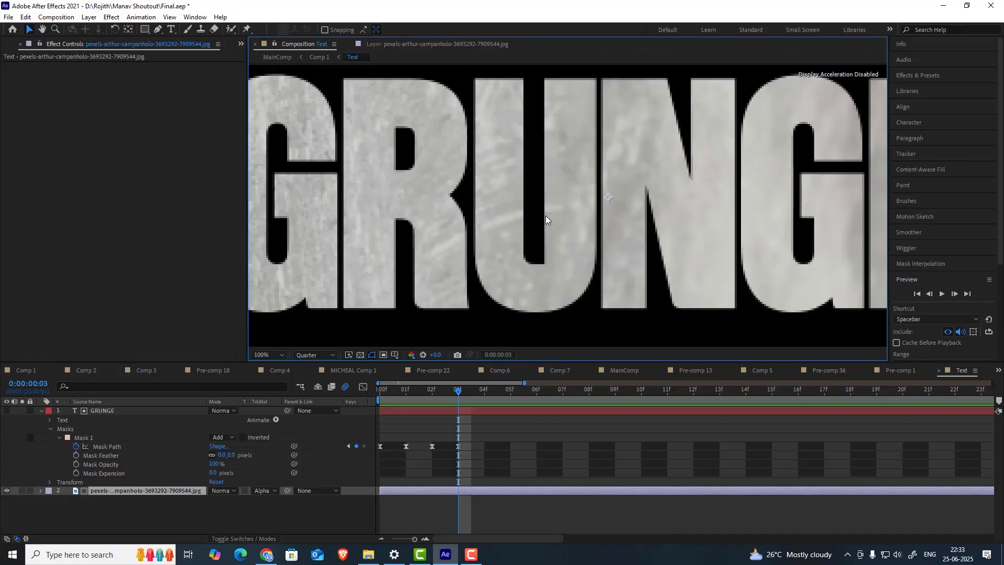
{"action": "scroll", "coordinate": [575, 205], "scroll_direction": "down", "scroll_amount": 1}
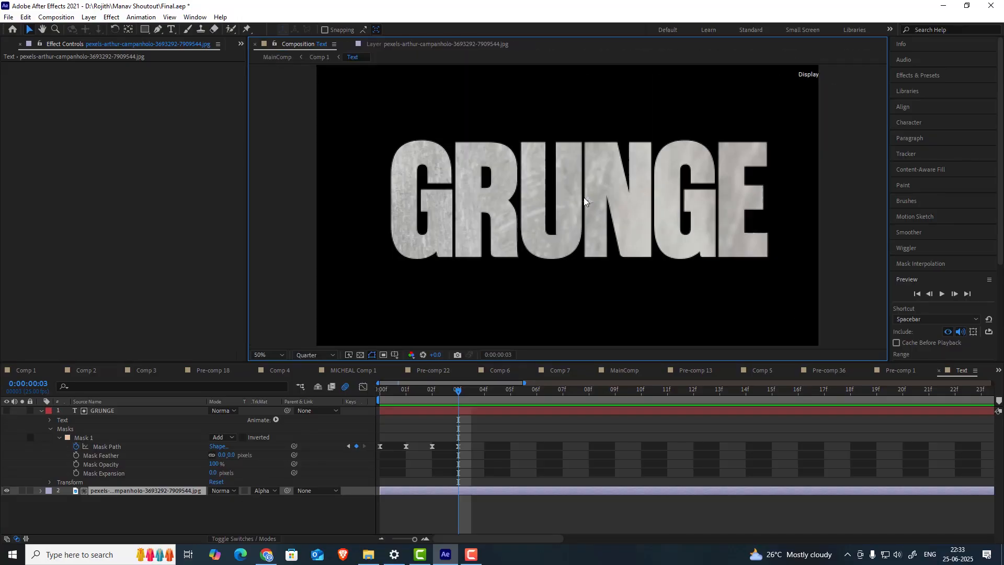
- Select the GRUNGE text layer, scrub its mask reveal to frame 3, and return to Comp 1
{"action": "left_click", "coordinate": [118, 410]}
{"action": "mouse_move", "coordinate": [451, 398]}
{"action": "left_mouse_down"}
{"action": "mouse_move", "coordinate": [391, 401]}
{"action": "mouse_move", "coordinate": [476, 399]}
{"action": "mouse_move", "coordinate": [375, 402]}
{"action": "mouse_move", "coordinate": [456, 401]}
{"action": "left_mouse_up"}
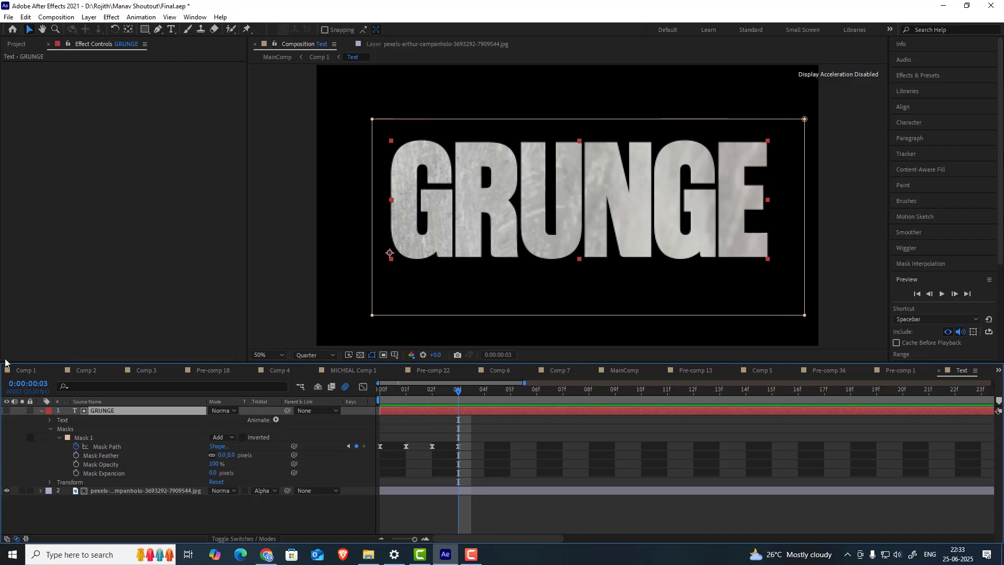
{"action": "left_click", "coordinate": [21, 376]}
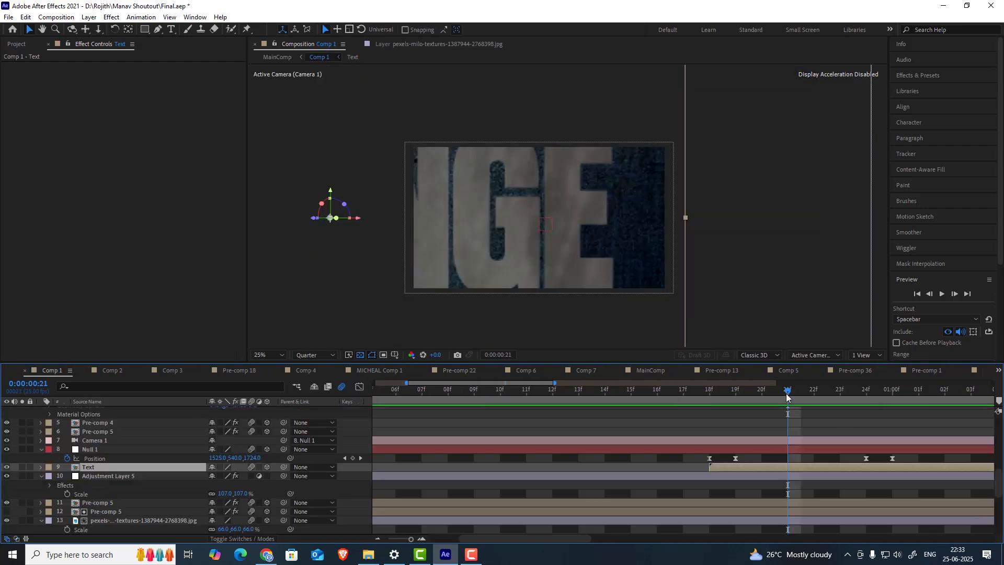
- Scrub Comp 1 to 0:00:01:00 and compare Null 1's Position keyframes at frame 24 and 0:00:01:00
{"action": "left_click_drag", "start_coordinate": [769, 393], "coordinate": [891, 393]}
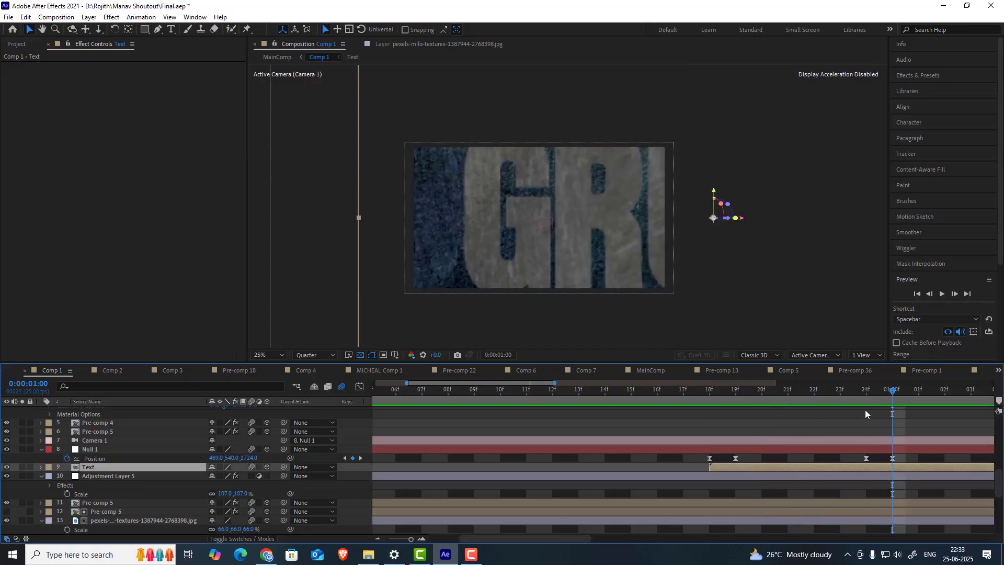
{"action": "left_click", "coordinate": [862, 391]}
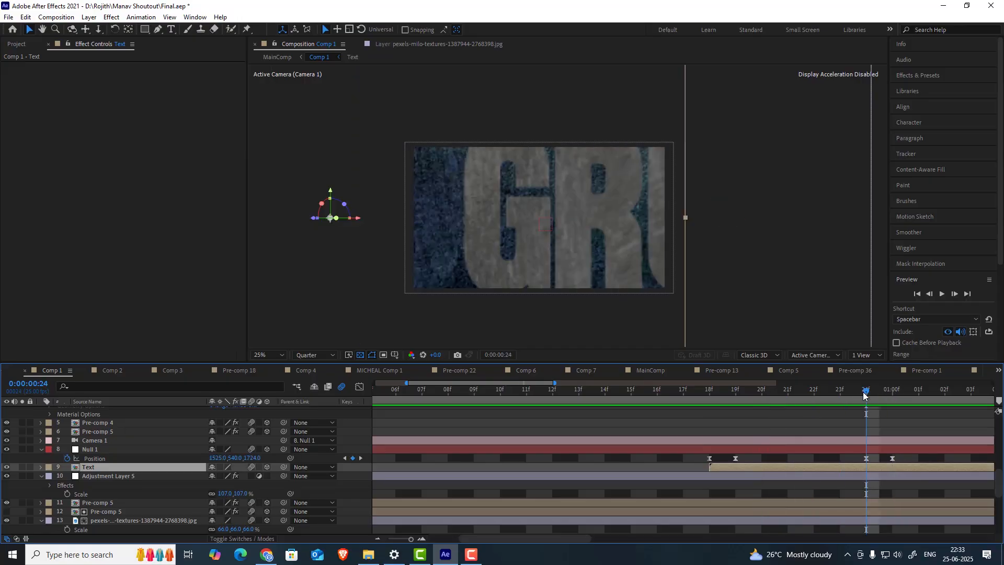
{"action": "left_click", "coordinate": [894, 391]}
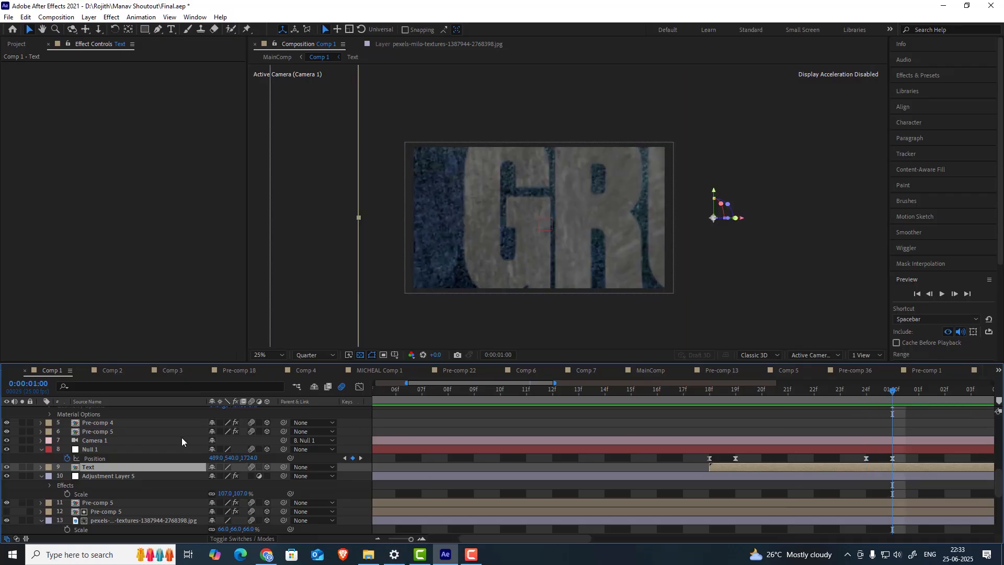
- Select the Text2 layer and scrub Comp 1 past Null 1's Position keyframe at 0:00:01:05 to the one at 0:00:01:23
{"action": "scroll", "coordinate": [181, 440], "scroll_direction": "up", "scroll_amount": 5}
{"action": "scroll", "coordinate": [181, 437], "scroll_direction": "up", "scroll_amount": 4}
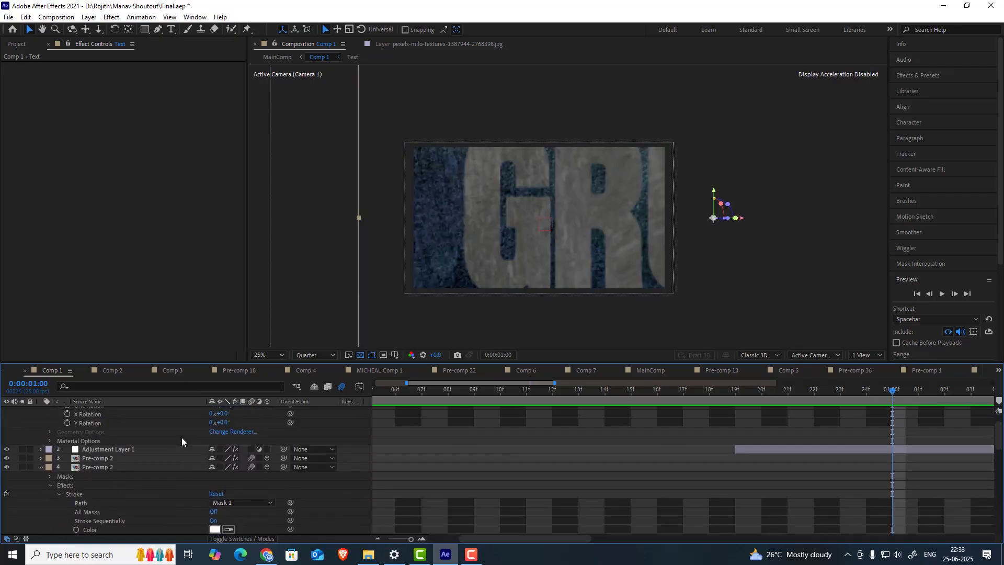
{"action": "left_click", "coordinate": [115, 412]}
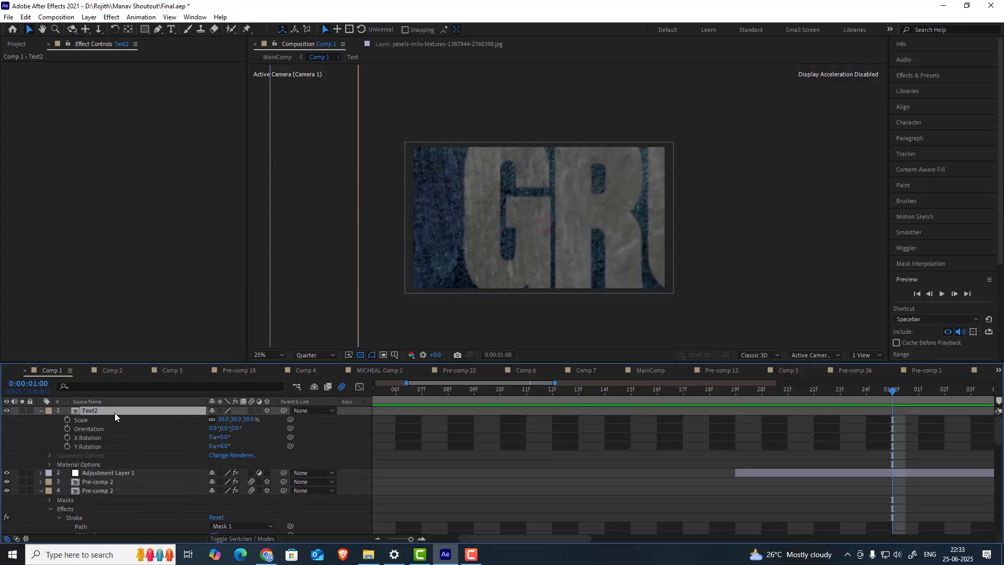
{"action": "left_click_drag", "start_coordinate": [410, 539], "coordinate": [402, 539]}
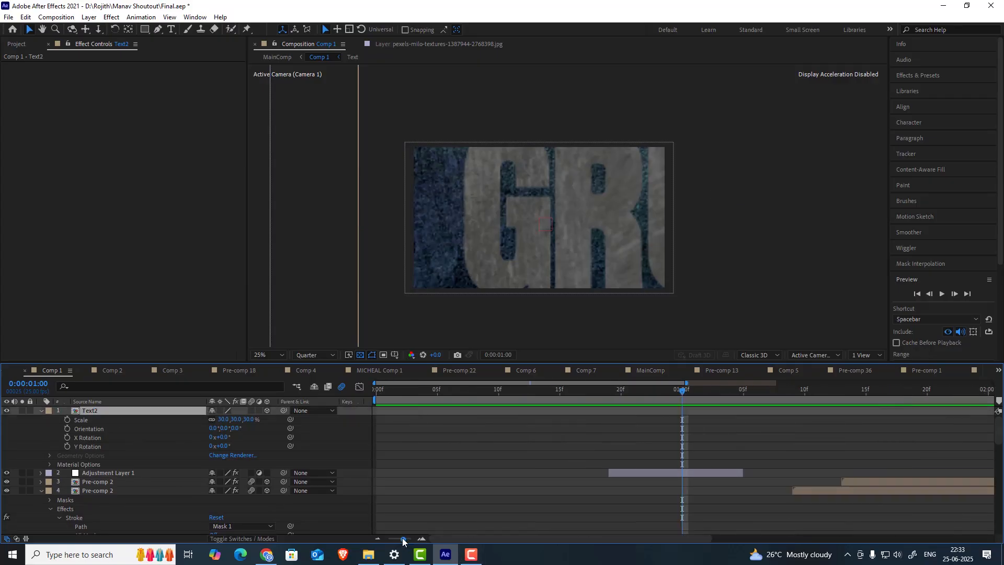
{"action": "left_click_drag", "start_coordinate": [663, 391], "coordinate": [696, 392]}
{"action": "scroll", "coordinate": [462, 463], "scroll_direction": "down", "scroll_amount": 8}
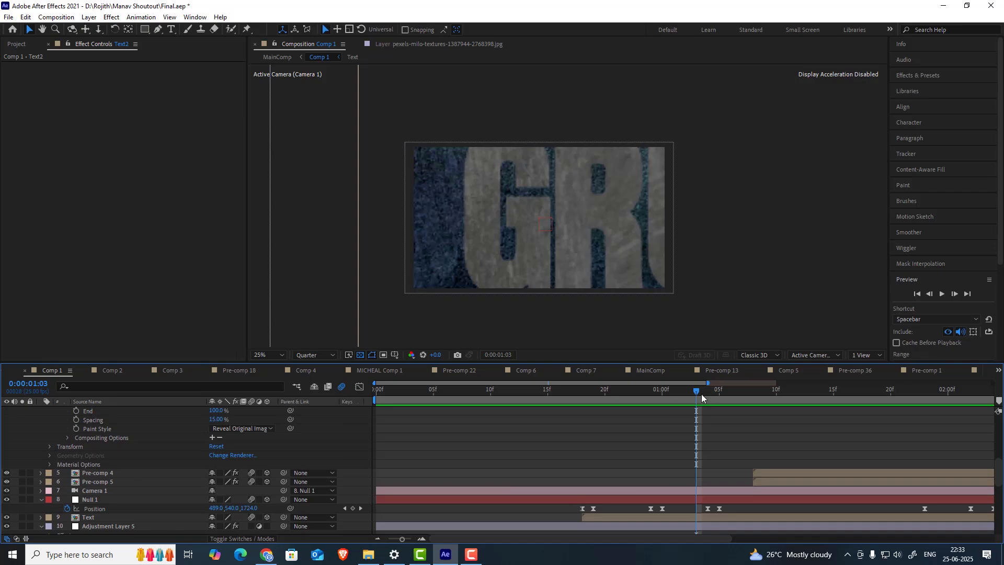
{"action": "left_click_drag", "start_coordinate": [703, 391], "coordinate": [716, 393]}
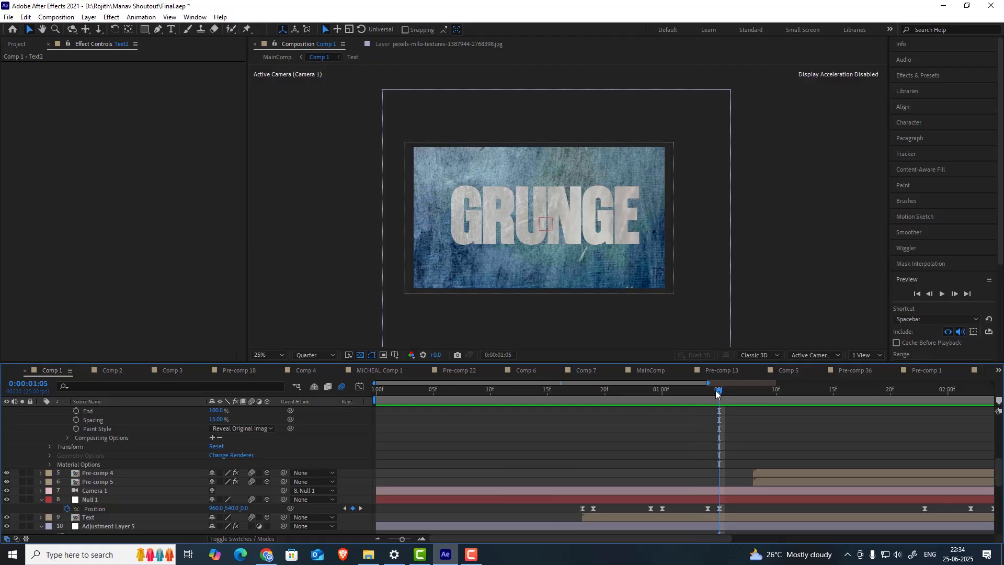
{"action": "left_click_drag", "start_coordinate": [717, 390], "coordinate": [928, 393]}
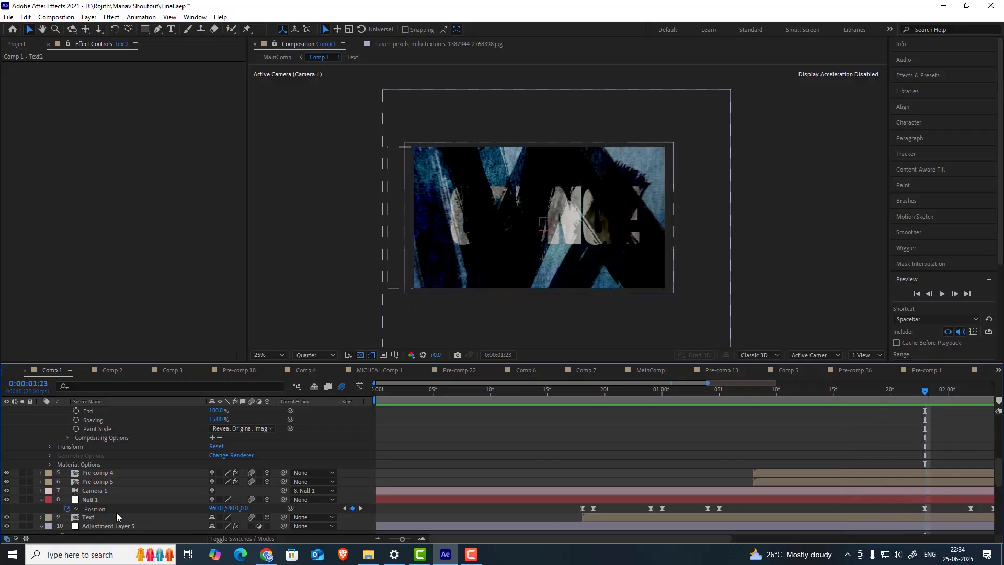
- Select Null 1 and scrub its last camera moves through the Position keyframes at 0:00:02:02 and 0:00:02:04
{"action": "left_click", "coordinate": [89, 499]}
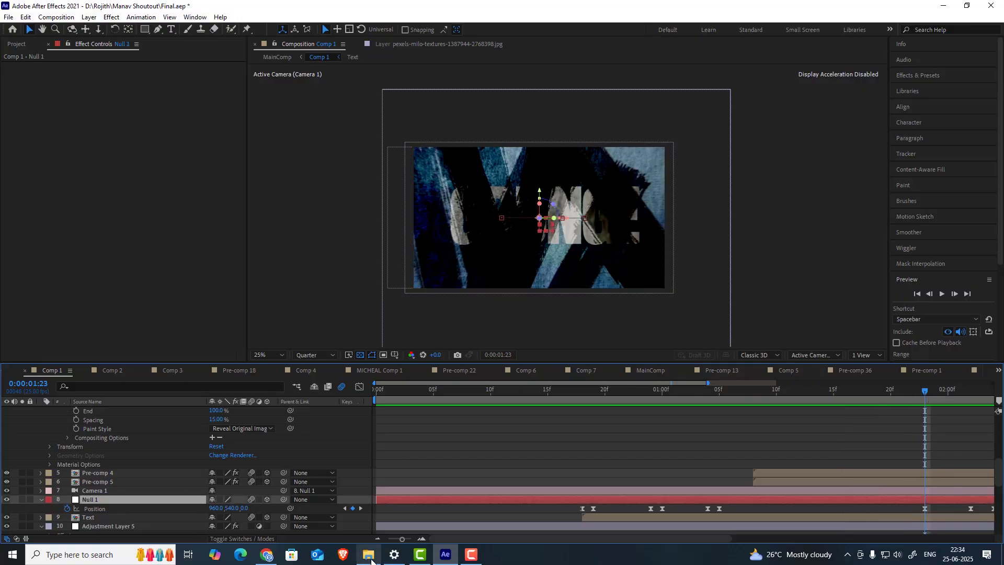
{"action": "left_click_drag", "start_coordinate": [402, 538], "coordinate": [388, 538]}
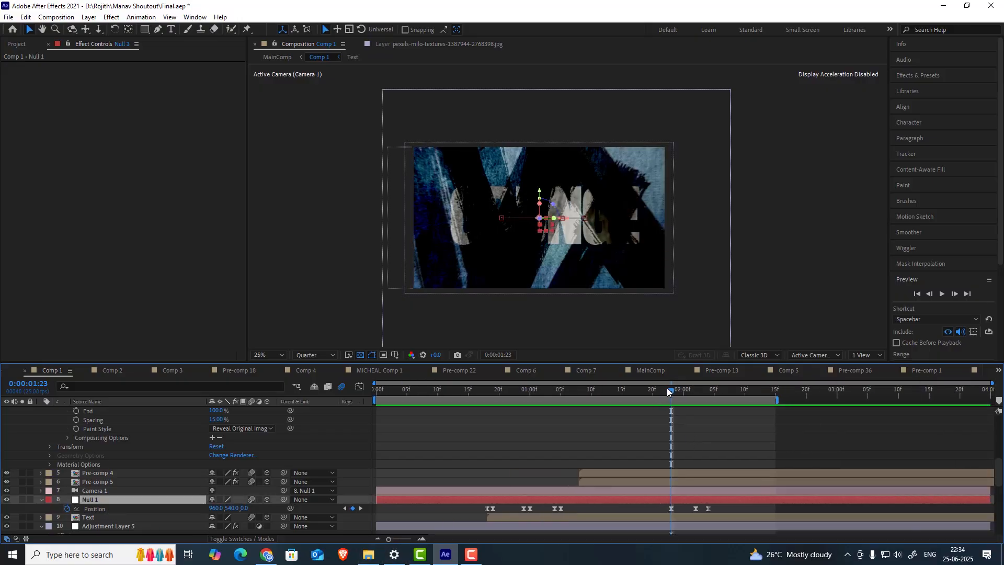
{"action": "left_click_drag", "start_coordinate": [676, 387], "coordinate": [695, 383]}
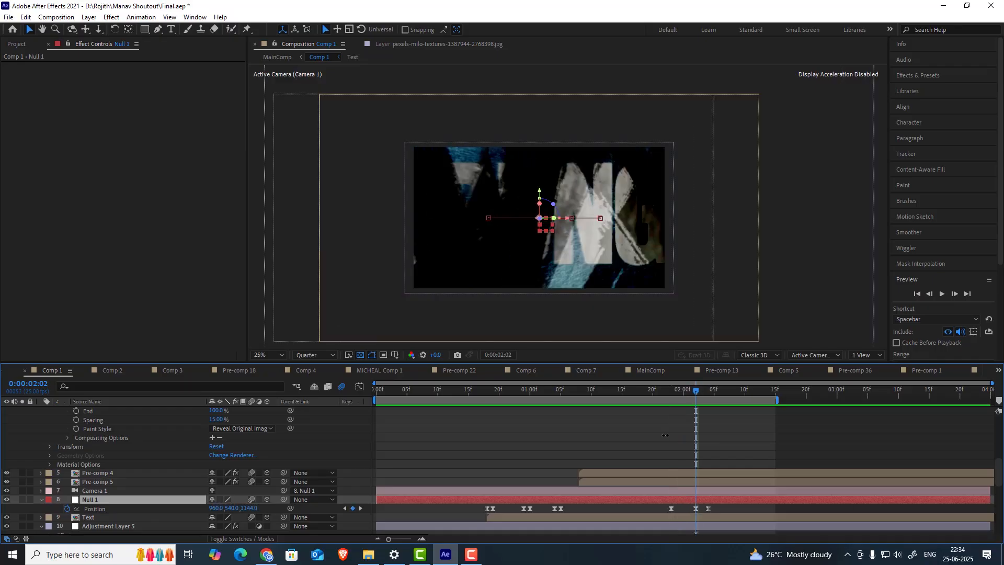
{"action": "left_click", "coordinate": [423, 537]}
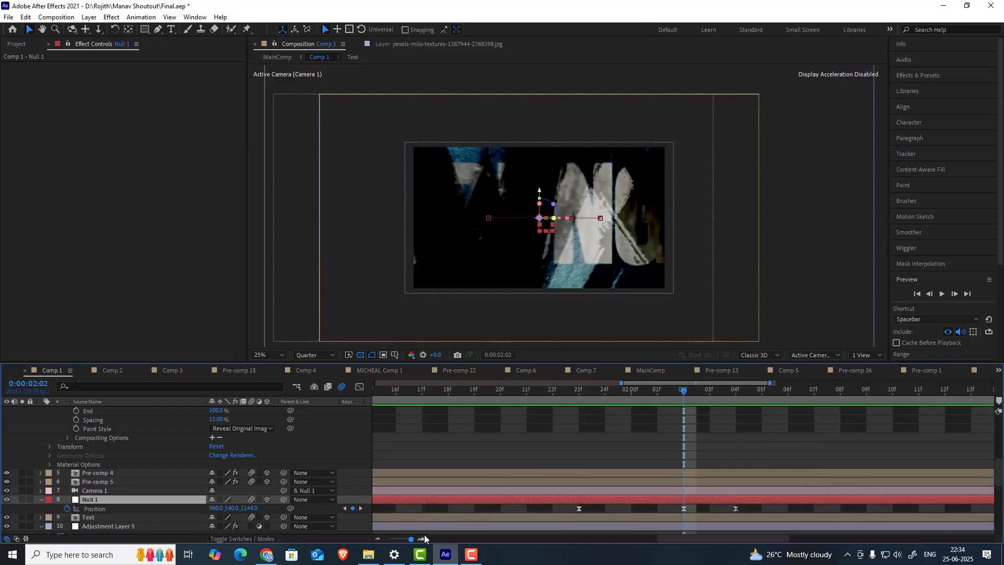
{"action": "left_click_drag", "start_coordinate": [683, 391], "coordinate": [736, 393]}
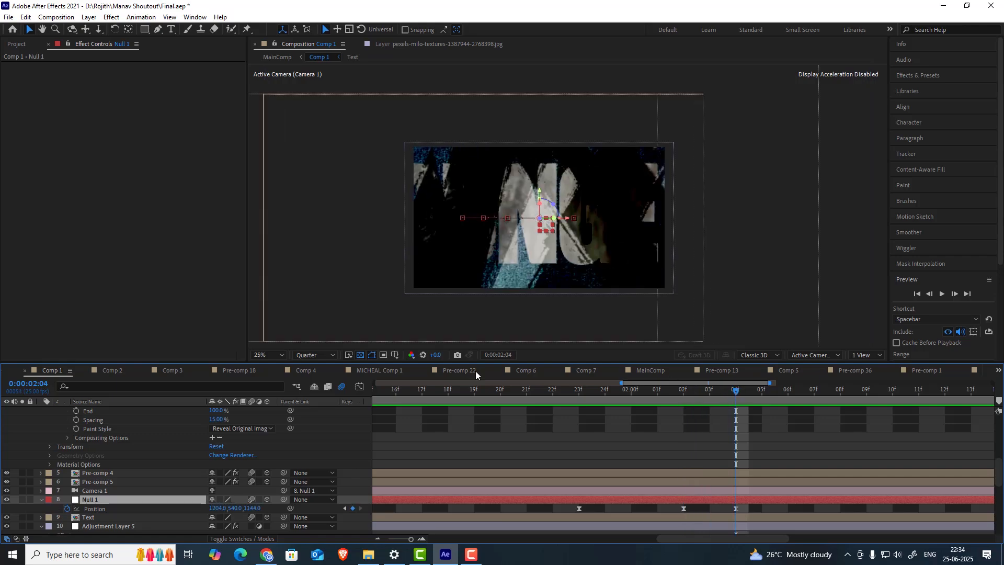
- Select the Text2 layer, scrub its appearance from 0:00:02:04 to 0:00:02:11 and inspect the name text up close
{"action": "scroll", "coordinate": [202, 478], "scroll_direction": "up", "scroll_amount": 4}
{"action": "scroll", "coordinate": [202, 479], "scroll_direction": "up", "scroll_amount": 3}
{"action": "left_click", "coordinate": [126, 411]}
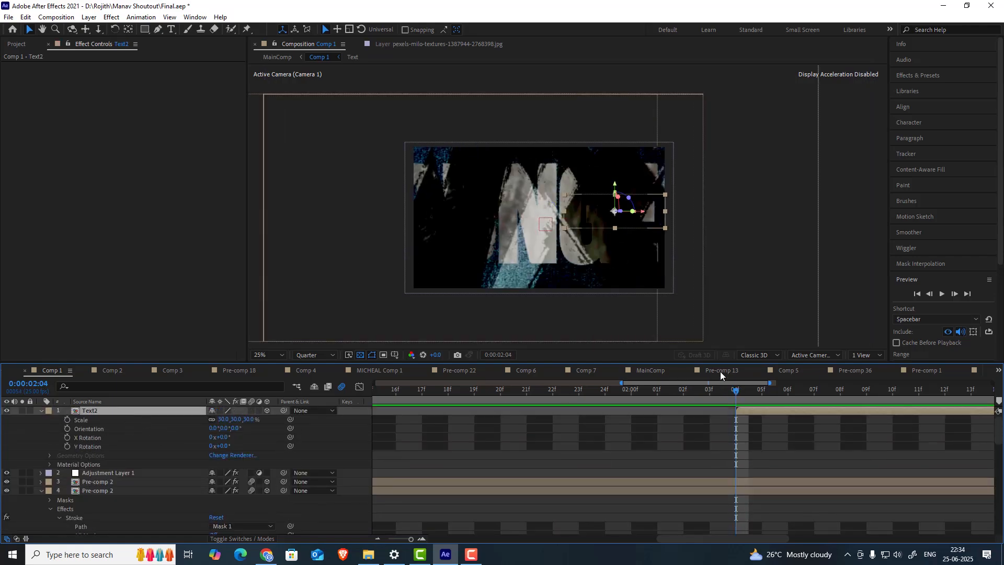
{"action": "left_click_drag", "start_coordinate": [743, 392], "coordinate": [833, 387]}
{"action": "key", "text": "Page_Down"}
{"action": "key", "text": "Page_Down"}
{"action": "key", "text": "Page_Down"}
{"action": "key", "text": "Page_Down"}
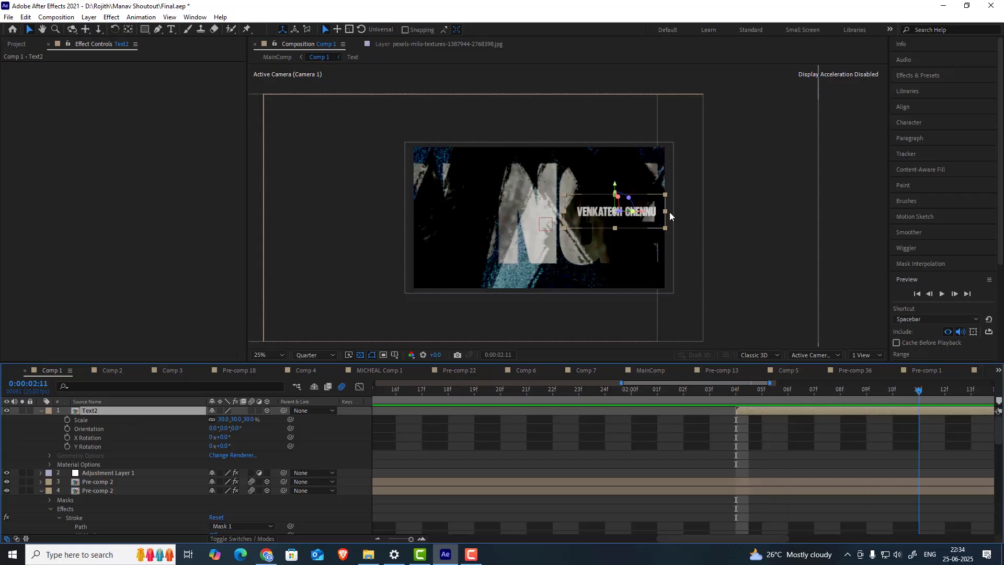
{"action": "key", "text": "period"}
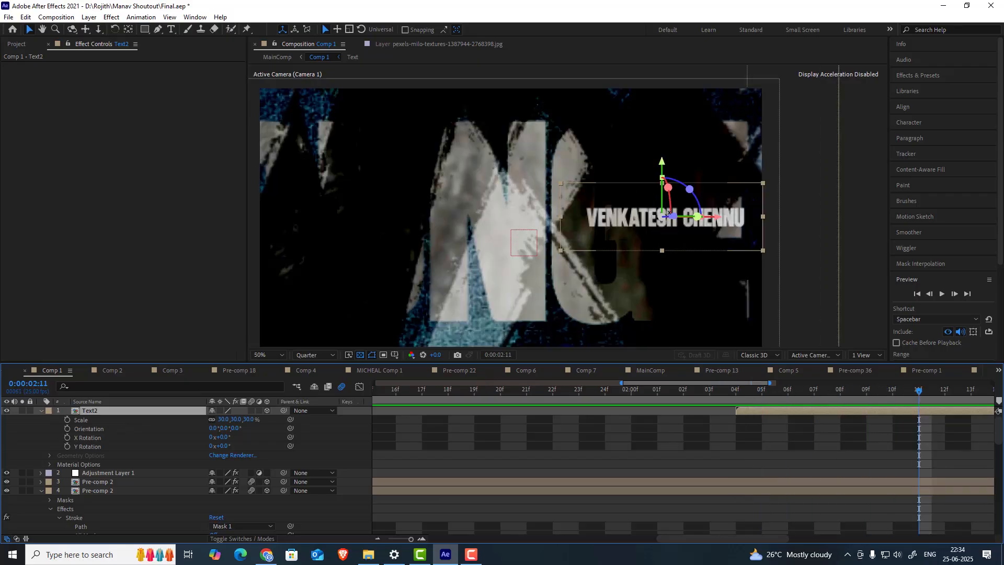
- Open the Text2 pre-comp, examine its pexels-lamiko-3616764.jpg texture and Pre-comp 6 matte layer, and close the pre-comp
{"action": "double_click", "coordinate": [124, 413]}
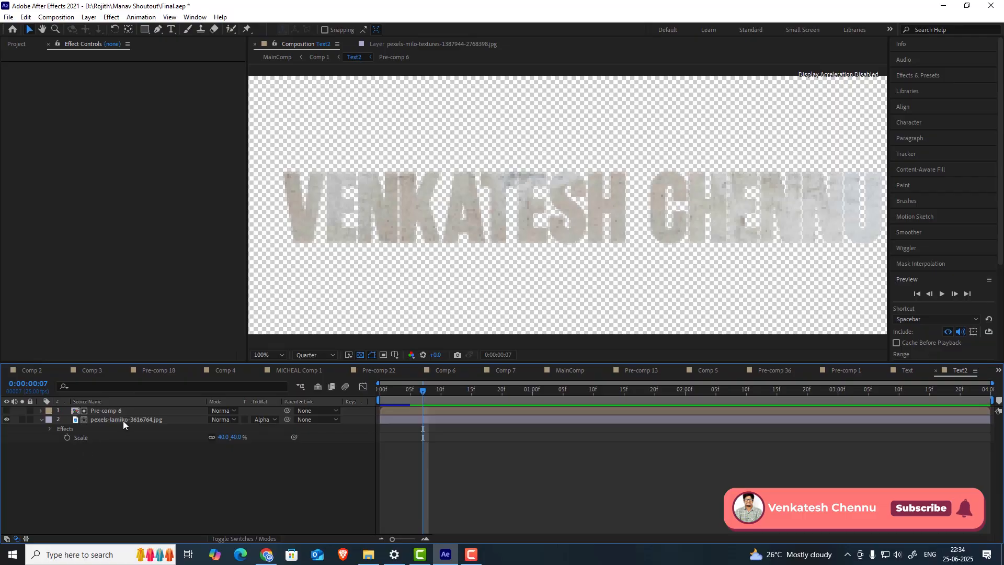
{"action": "left_click", "coordinate": [124, 419]}
{"action": "scroll", "coordinate": [496, 238], "scroll_direction": "down", "scroll_amount": 1}
{"action": "scroll", "coordinate": [513, 203], "scroll_direction": "up", "scroll_amount": 2}
{"action": "scroll", "coordinate": [512, 205], "scroll_direction": "down", "scroll_amount": 1}
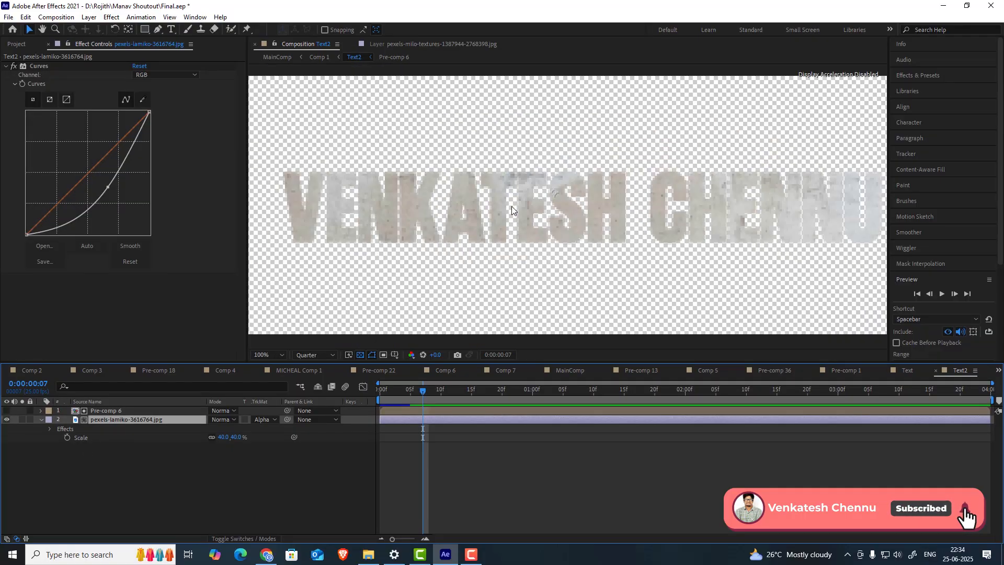
{"action": "left_click", "coordinate": [108, 412]}
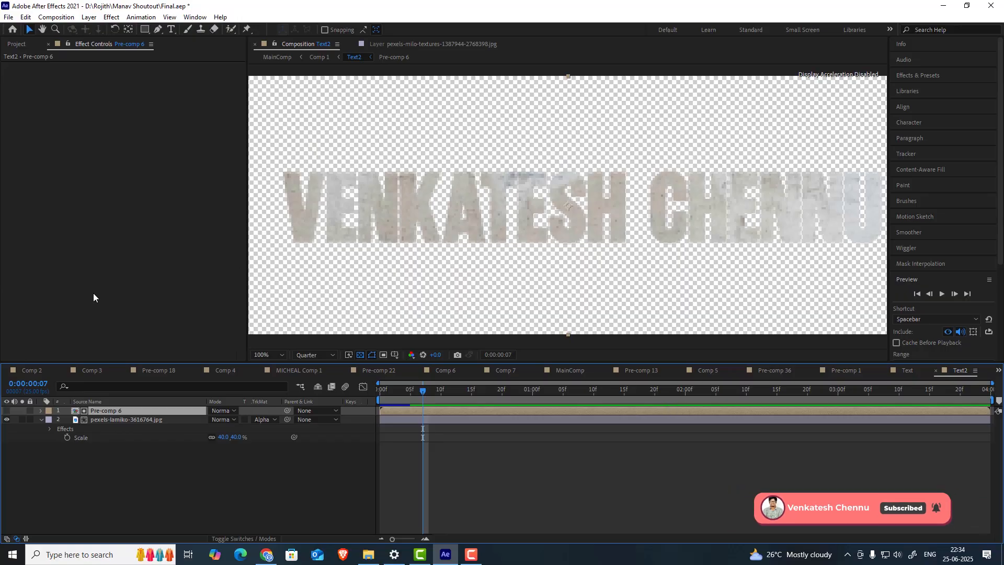
{"action": "left_click", "coordinate": [935, 371]}
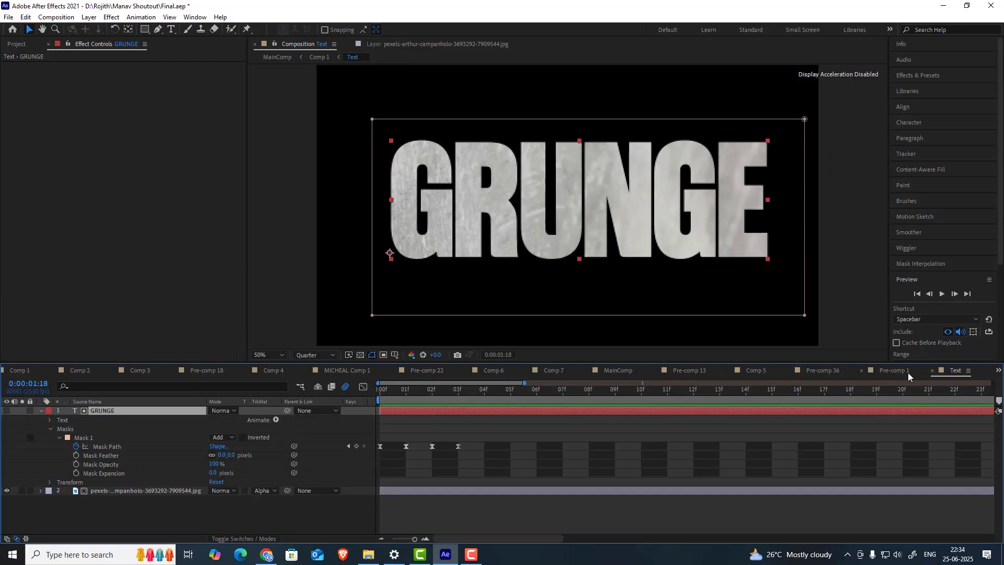
- Open Comp 2, go to frame 0 and set the preview resolution to Quarter
{"action": "left_click", "coordinate": [75, 370]}
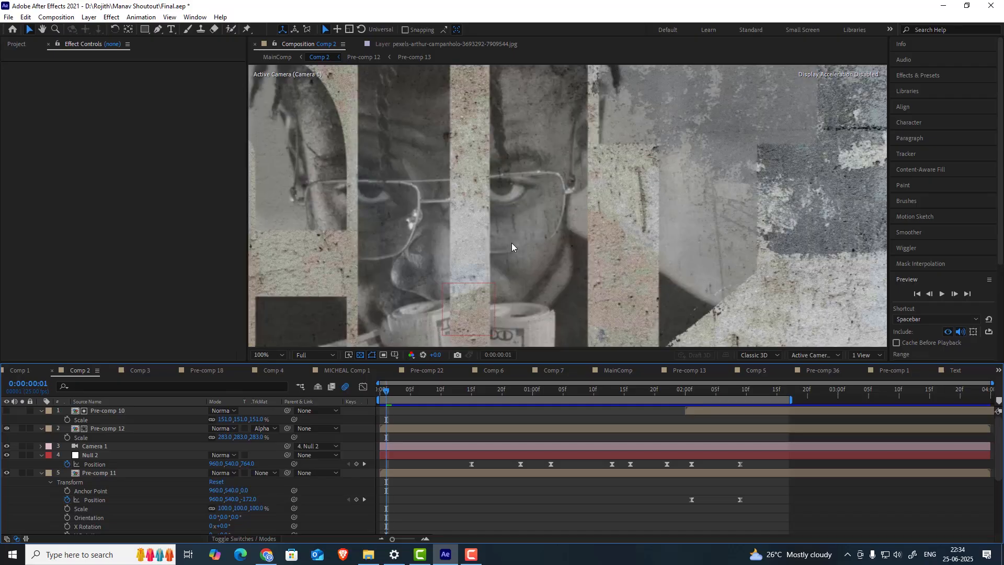
{"action": "scroll", "coordinate": [504, 225], "scroll_direction": "down", "scroll_amount": 4}
{"action": "left_click_drag", "start_coordinate": [390, 387], "coordinate": [370, 399]}
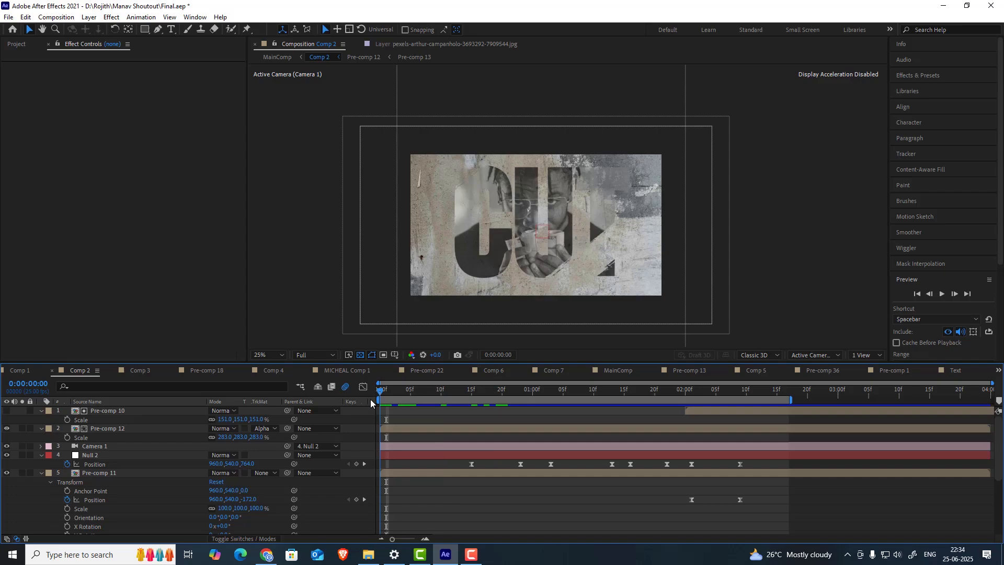
{"action": "left_click", "coordinate": [315, 355]}
{"action": "left_click", "coordinate": [314, 414]}
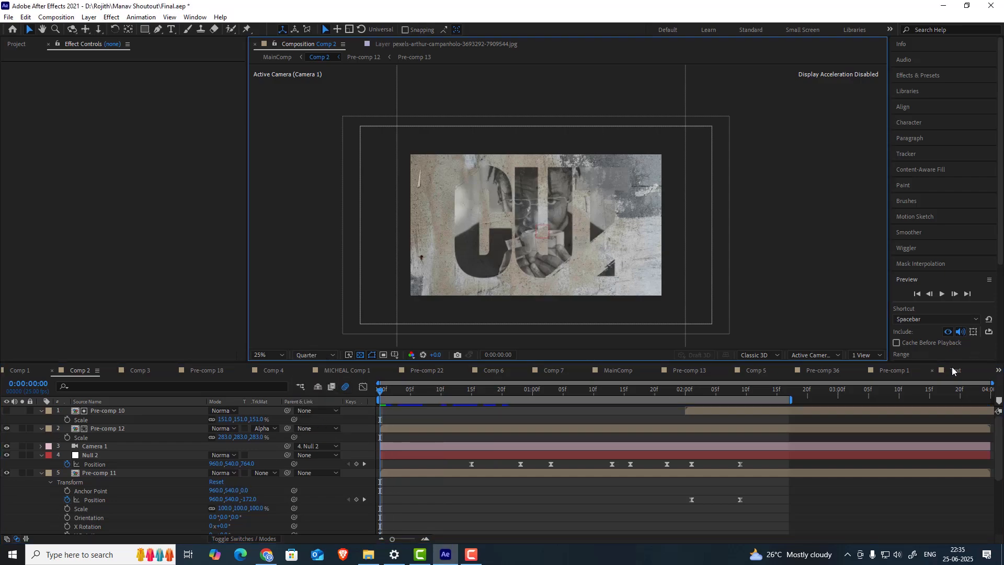
- Play a preview of the Comp 2 animation, stop it and return to frame 0
{"action": "left_click", "coordinate": [943, 295]}
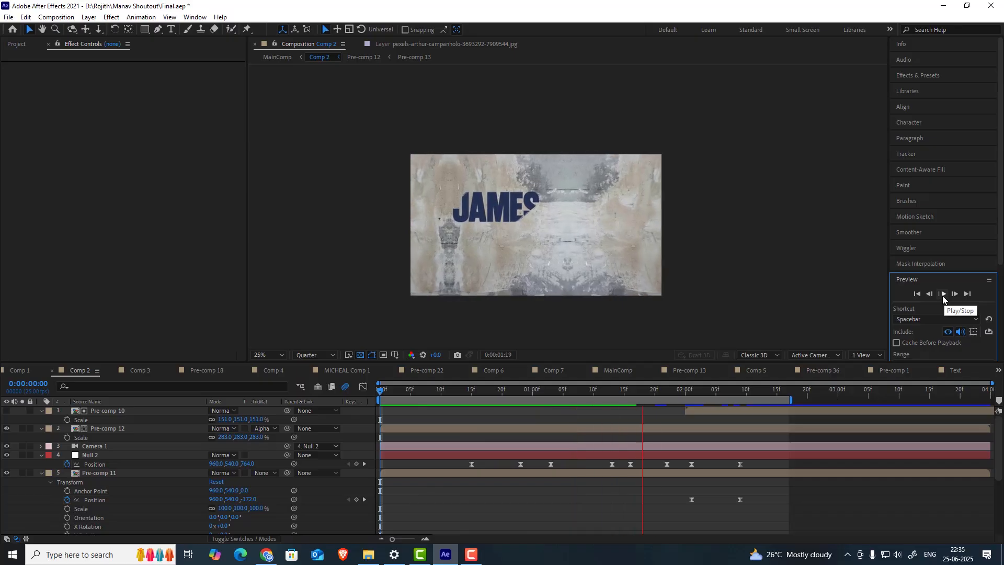
{"action": "left_click", "coordinate": [943, 295]}
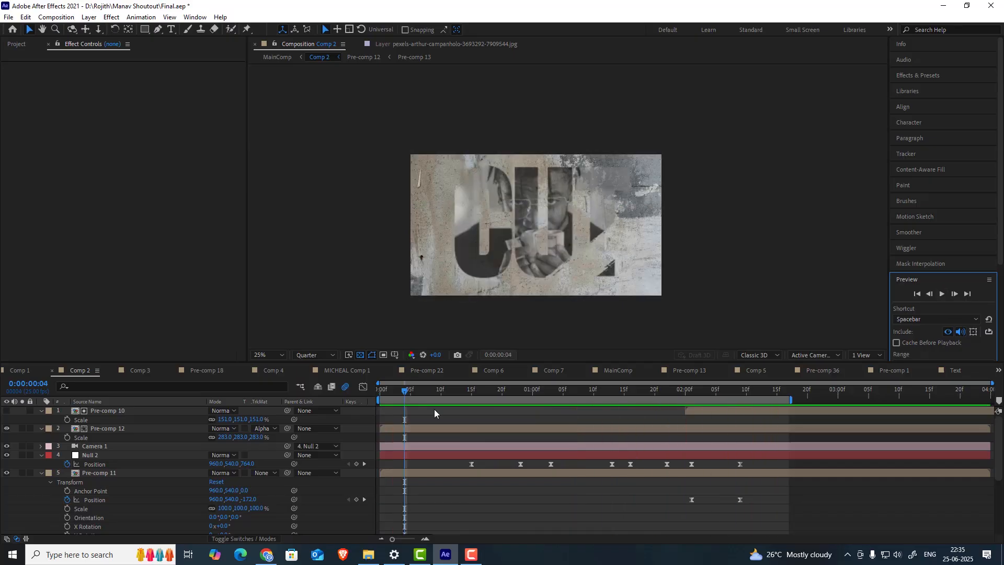
{"action": "left_click", "coordinate": [404, 390]}
{"action": "left_click", "coordinate": [377, 393]}
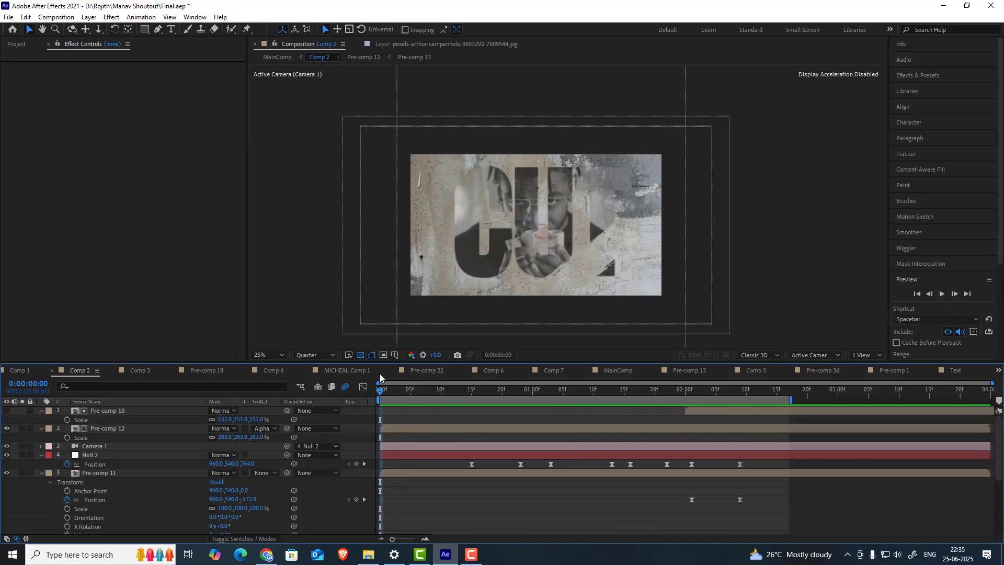
- Examine Comp 2's pexels-lamiko-3616764.jpg background texture and its effects, view it in its own layer view, and return to the composition
{"action": "scroll", "coordinate": [78, 460], "scroll_direction": "down", "scroll_amount": 5}
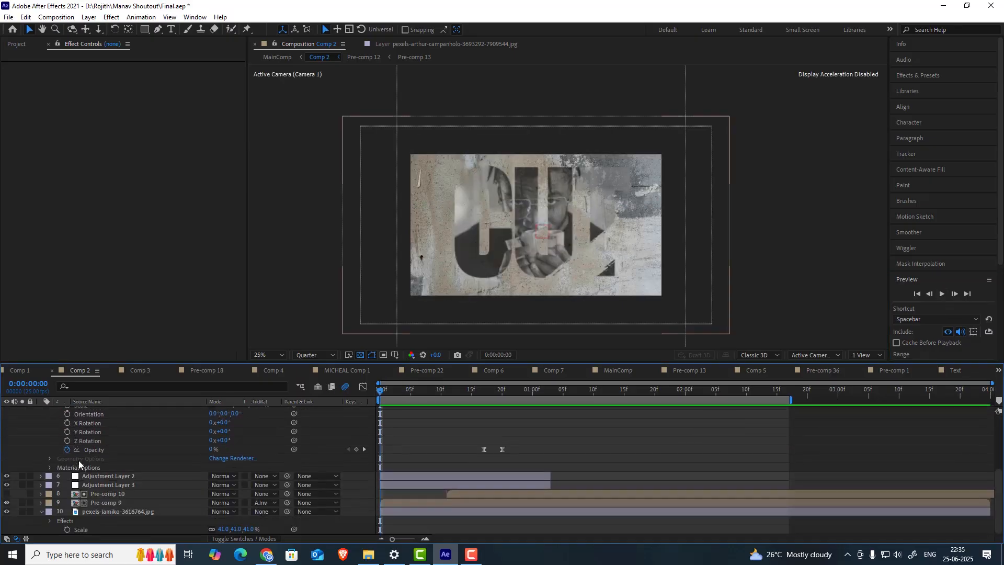
{"action": "left_click", "coordinate": [125, 513]}
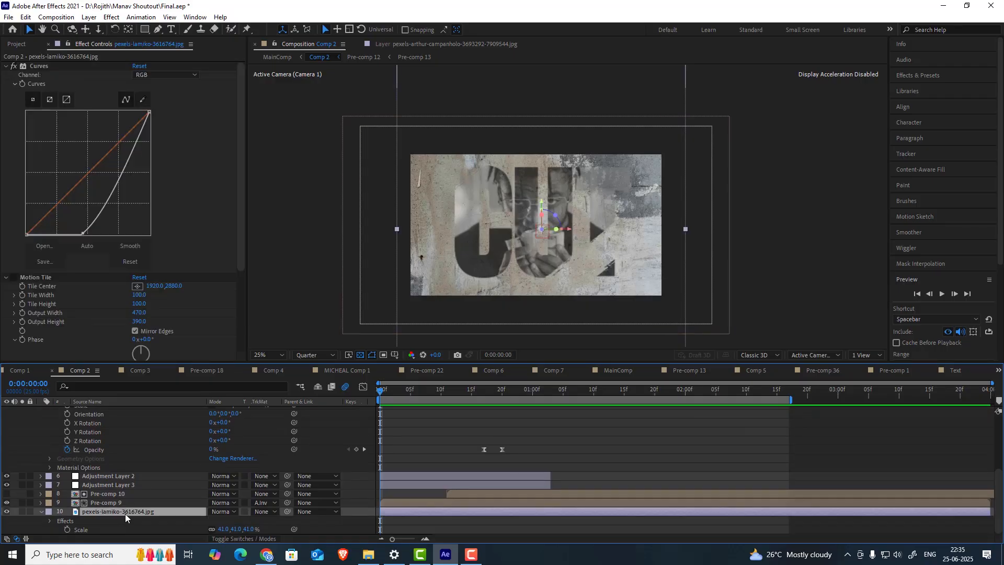
{"action": "double_click", "coordinate": [125, 514]}
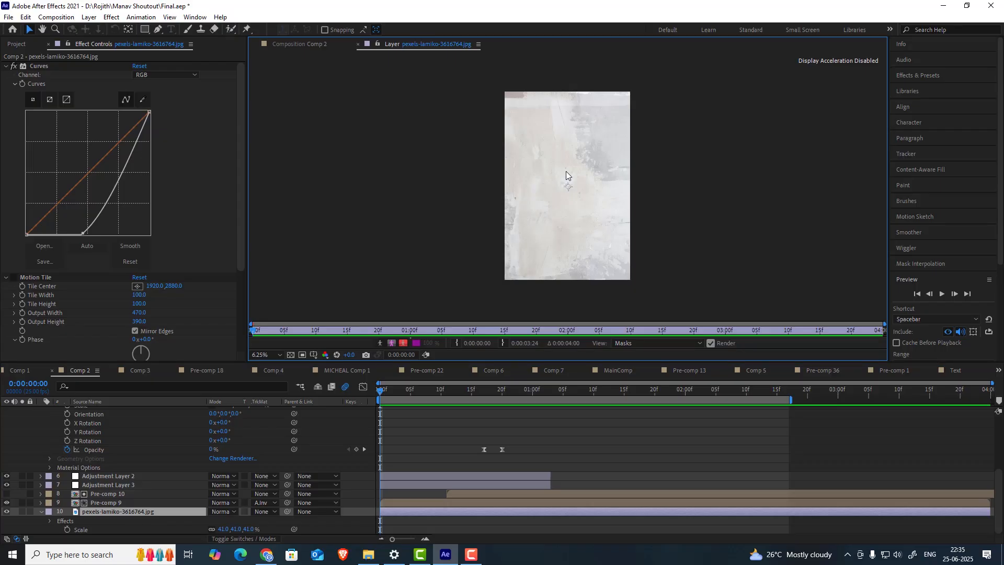
{"action": "left_click", "coordinate": [307, 44]}
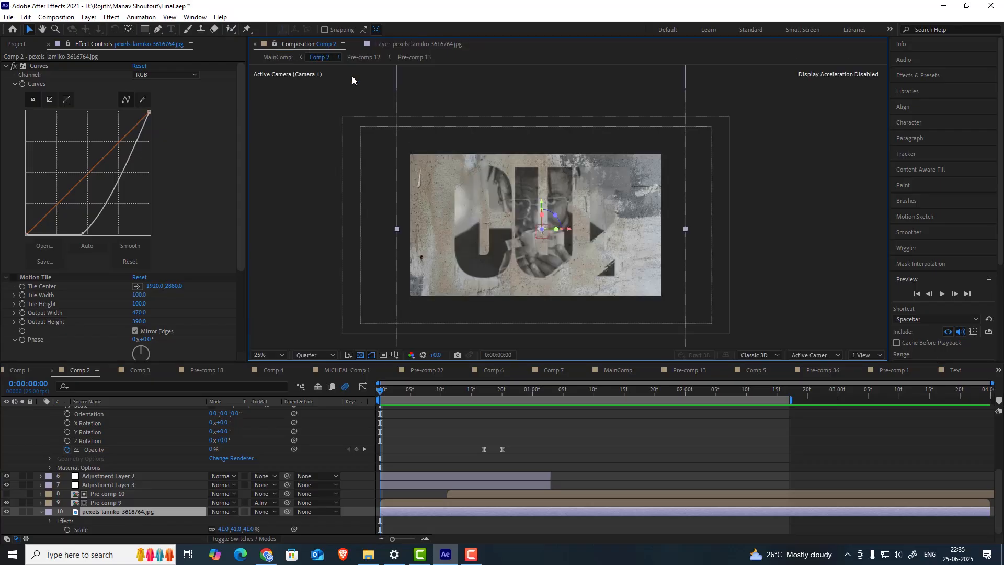
- Solo the Pre-comp 9 layer in Comp 2 to inspect the CUT text alone, and turn the solo off again
{"action": "left_click", "coordinate": [113, 502]}
{"action": "left_click", "coordinate": [24, 500]}
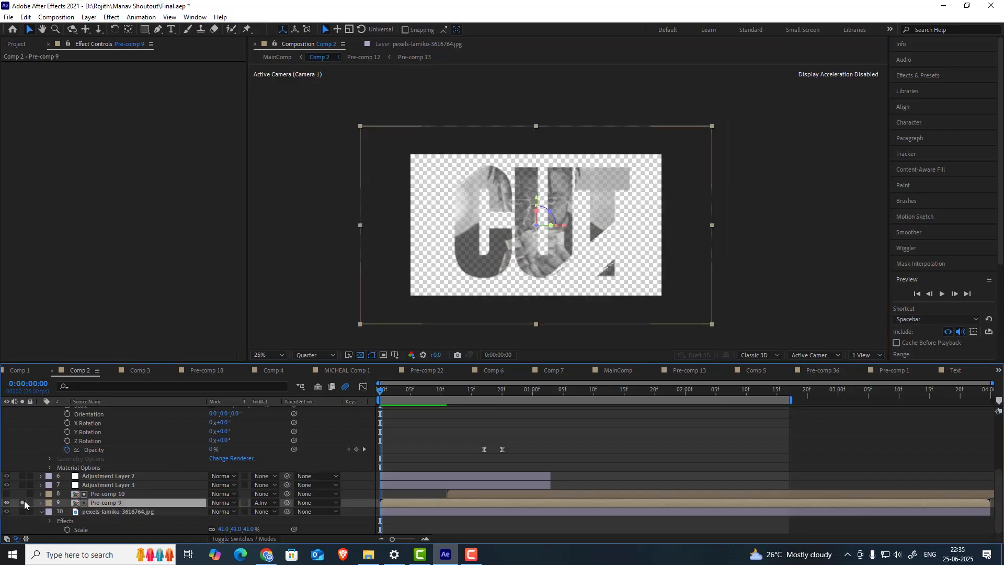
{"action": "left_click", "coordinate": [24, 500]}
- Open Pre-comp 9, view the whole image-filled CUT text and select its Pre-comp 8 layer
{"action": "double_click", "coordinate": [122, 504]}
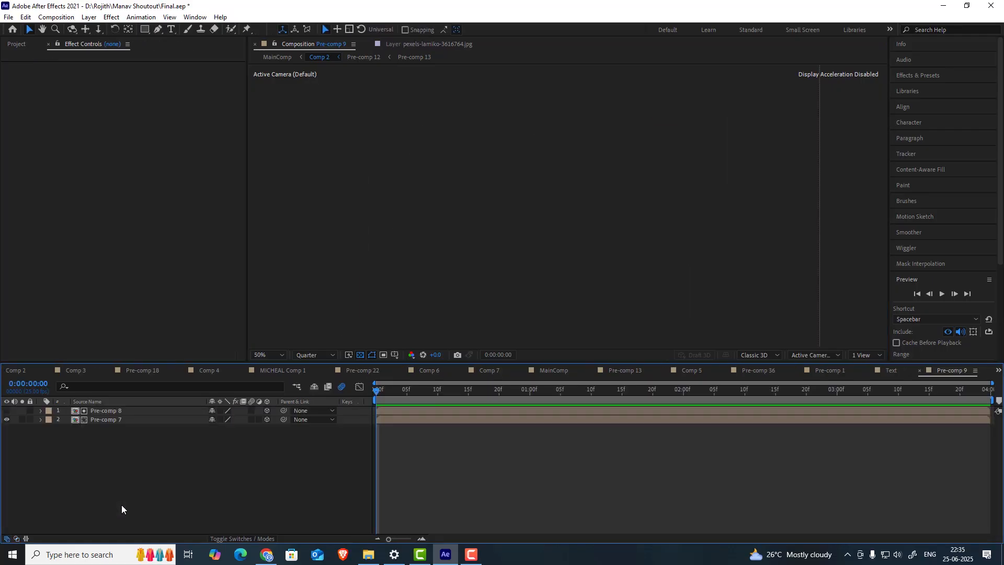
{"action": "scroll", "coordinate": [550, 208], "scroll_direction": "up", "scroll_amount": 3}
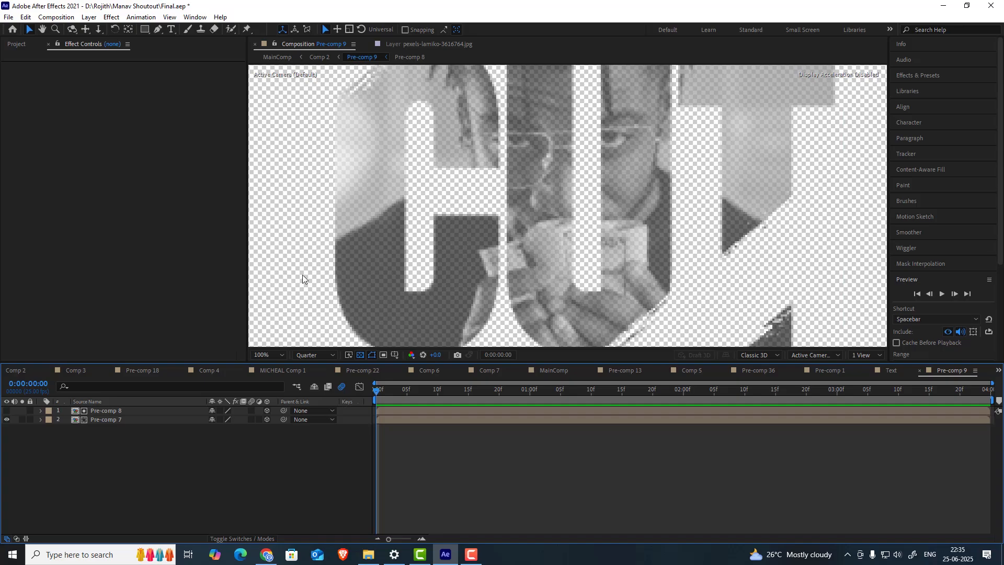
{"action": "scroll", "coordinate": [459, 309], "scroll_direction": "down", "scroll_amount": 2}
{"action": "left_click", "coordinate": [127, 412]}
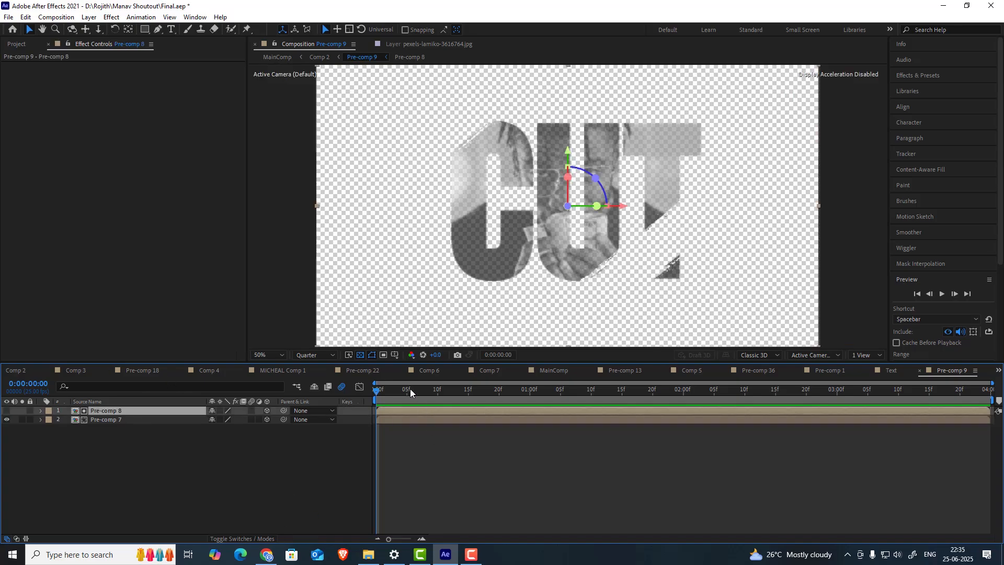
- Examine the CUT text's cut edges in Pre-comp 9 at frame 9, and return to Comp 2
{"action": "left_click_drag", "start_coordinate": [409, 388], "coordinate": [429, 388]}
{"action": "scroll", "coordinate": [619, 239], "scroll_direction": "up", "scroll_amount": 2}
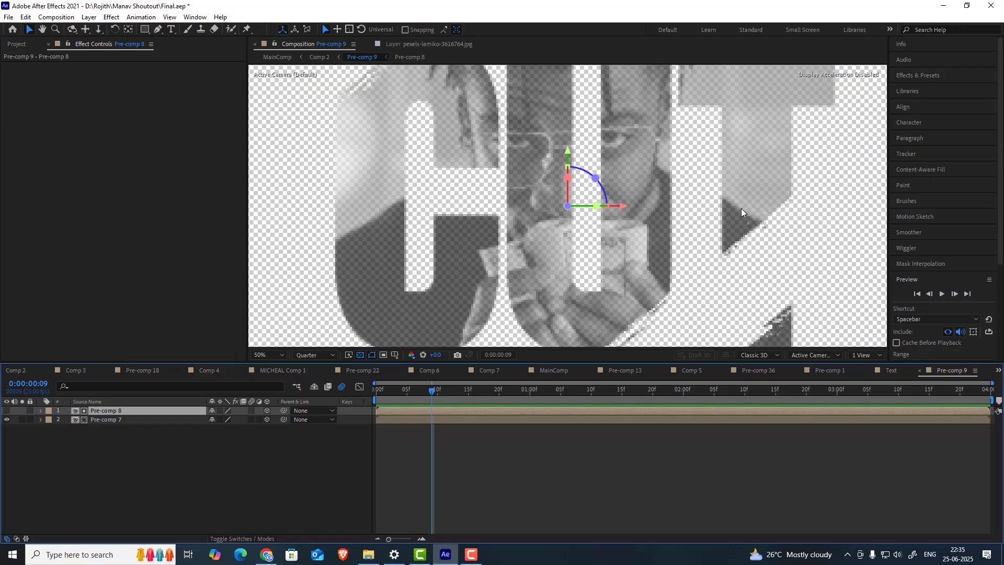
{"action": "scroll", "coordinate": [742, 209], "scroll_direction": "down", "scroll_amount": 2}
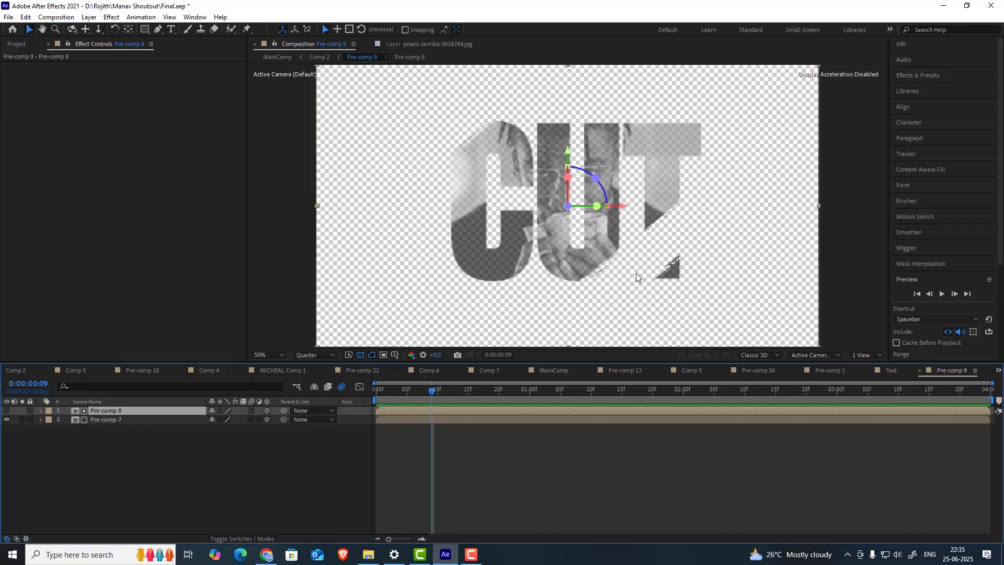
{"action": "scroll", "coordinate": [639, 224], "scroll_direction": "up", "scroll_amount": 2}
{"action": "scroll", "coordinate": [637, 231], "scroll_direction": "down", "scroll_amount": 2}
{"action": "left_click", "coordinate": [23, 373]}
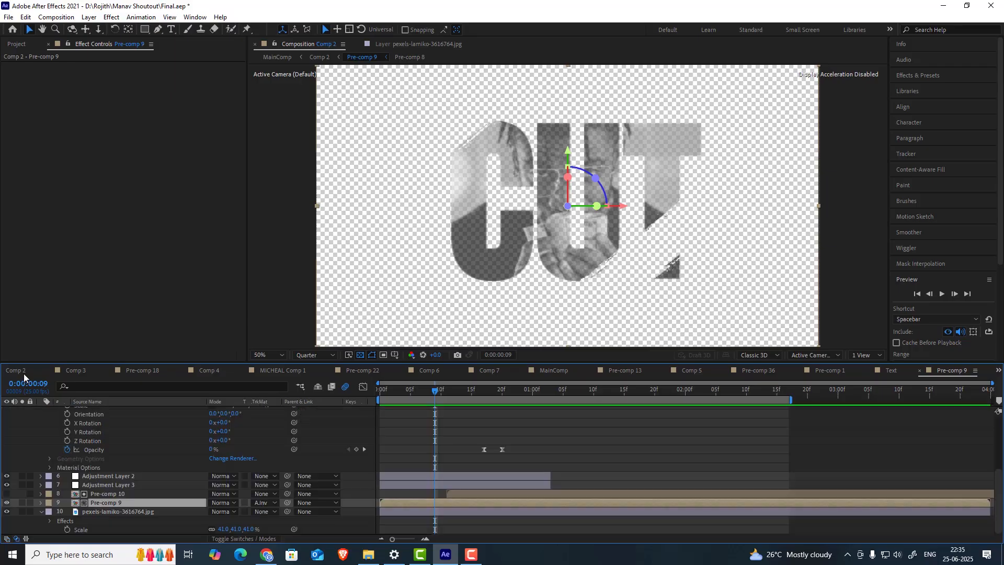
- Inspect the Stroke effect on Comp 2's Pre-comp 10 matte layer and step through its wipe to frame 15
{"action": "left_click", "coordinate": [120, 492]}
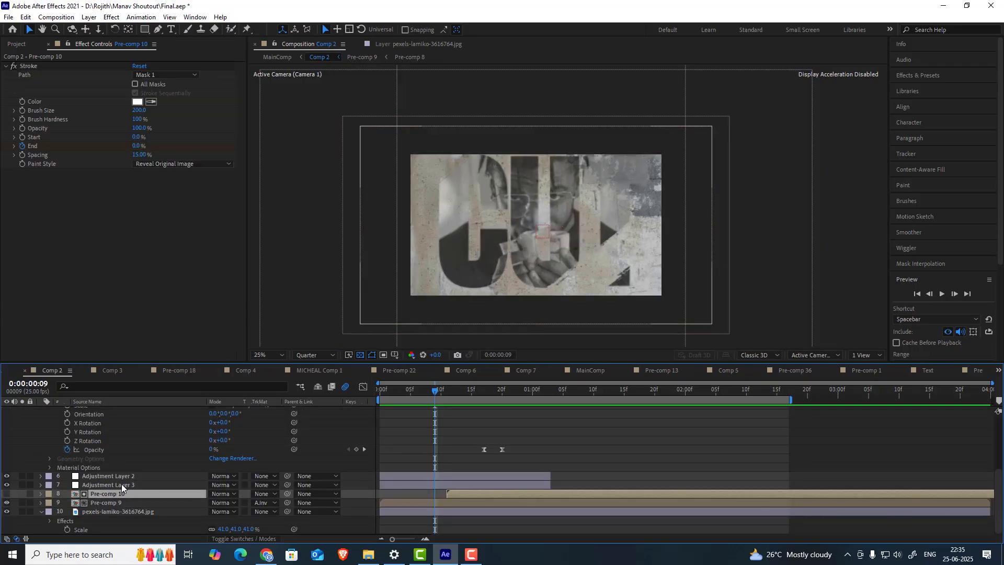
{"action": "left_click", "coordinate": [121, 484]}
{"action": "left_click", "coordinate": [115, 496]}
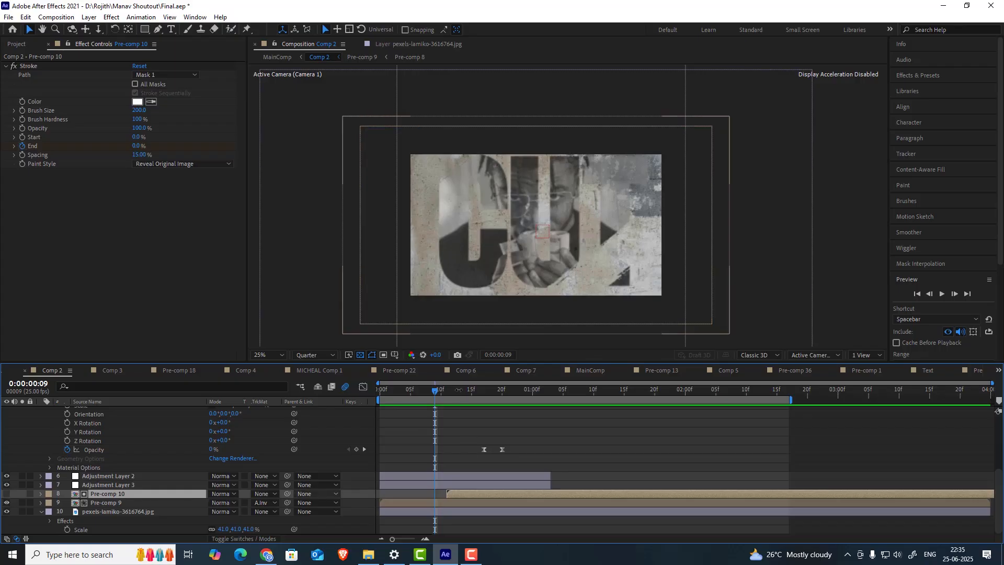
{"action": "mouse_move", "coordinate": [443, 391]}
{"action": "left_mouse_down"}
{"action": "mouse_move", "coordinate": [483, 392]}
{"action": "mouse_move", "coordinate": [460, 390]}
{"action": "left_mouse_up"}
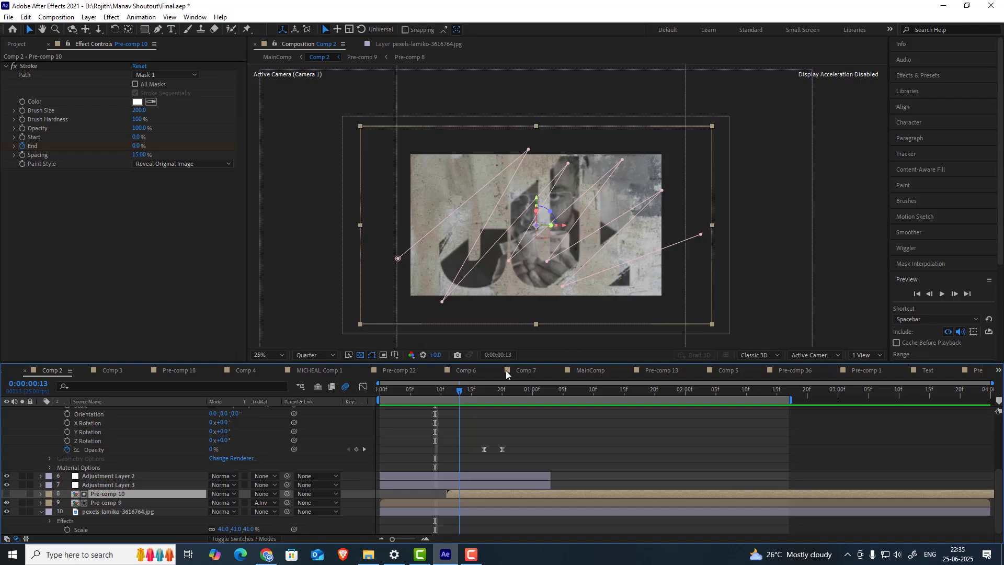
{"action": "key", "text": "Page_Down"}
{"action": "key", "text": "Page_Down"}
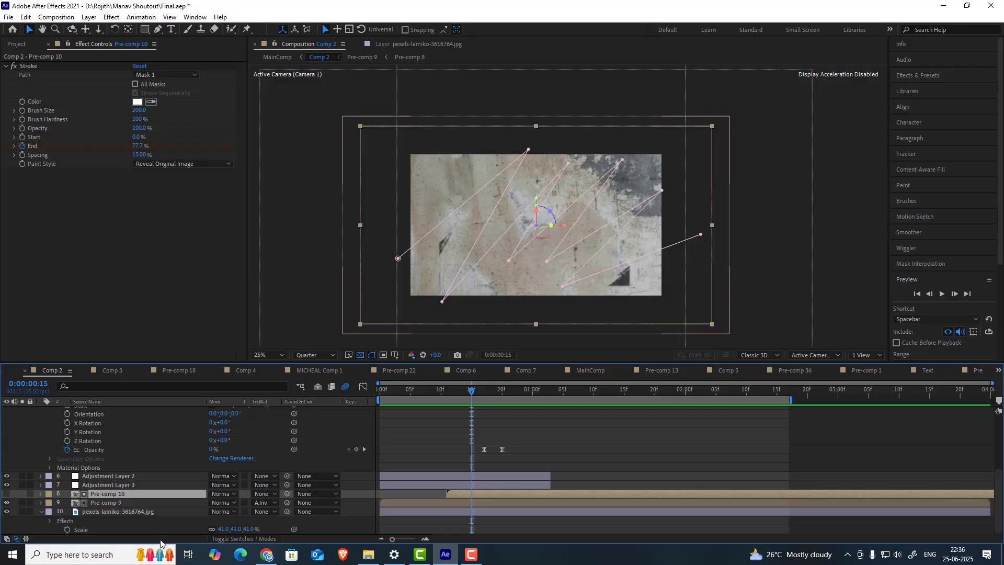
- Compare the effects on Adjustment Layer 3 and Adjustment Layer 2, and advance Comp 2 to the zoom transition
{"action": "left_click", "coordinate": [111, 484]}
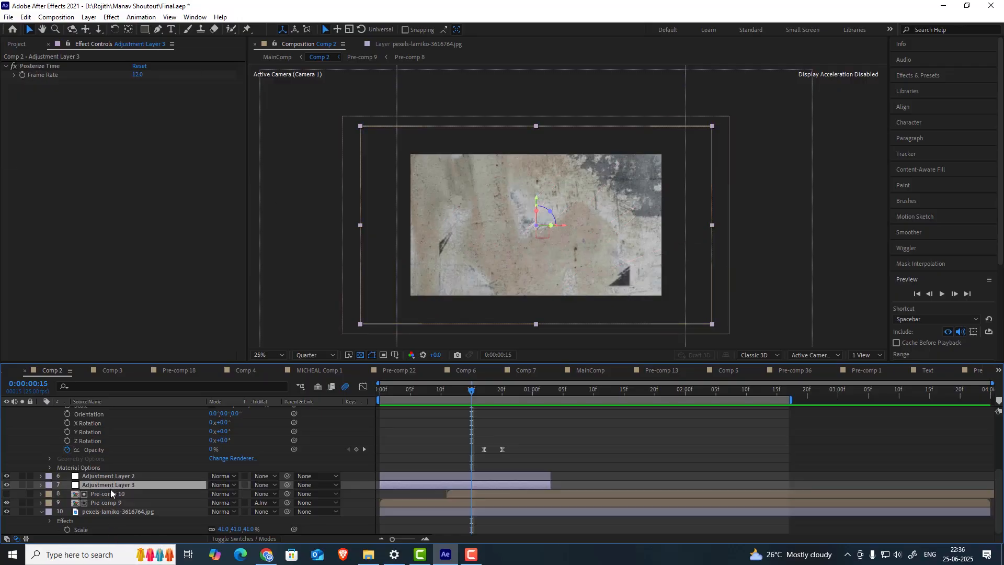
{"action": "left_click", "coordinate": [113, 476]}
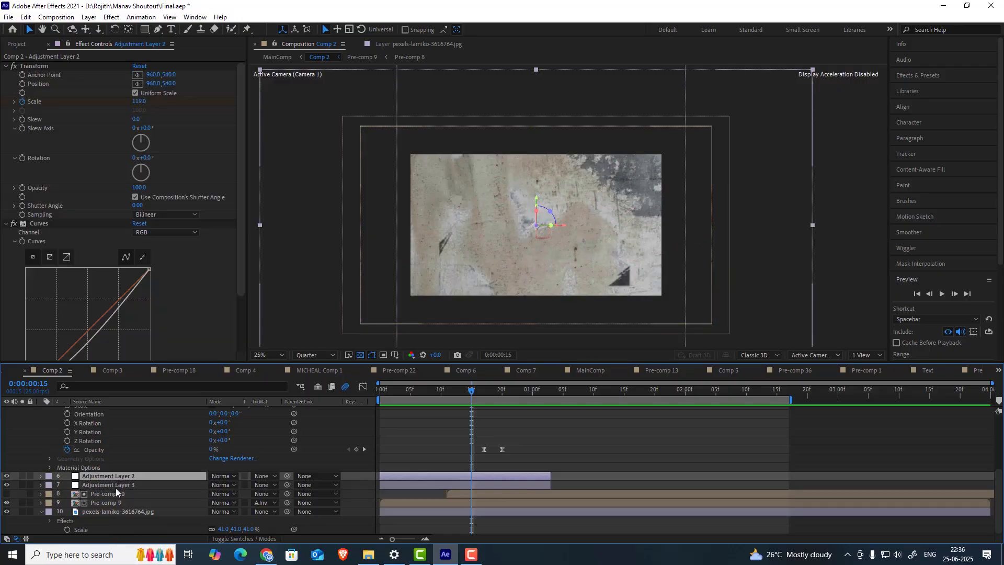
{"action": "left_click", "coordinate": [120, 483]}
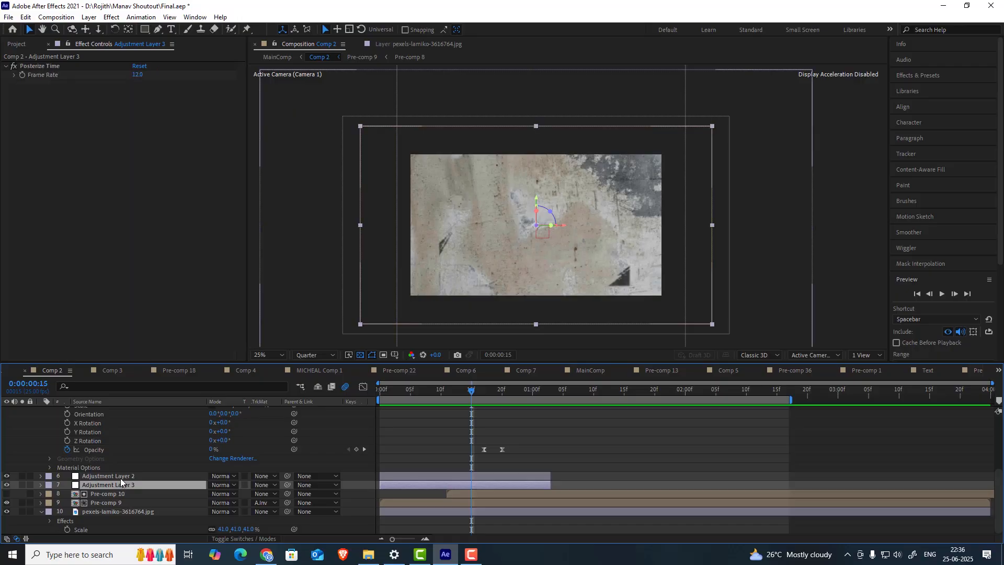
{"action": "left_click", "coordinate": [120, 477]}
{"action": "left_click", "coordinate": [117, 484]}
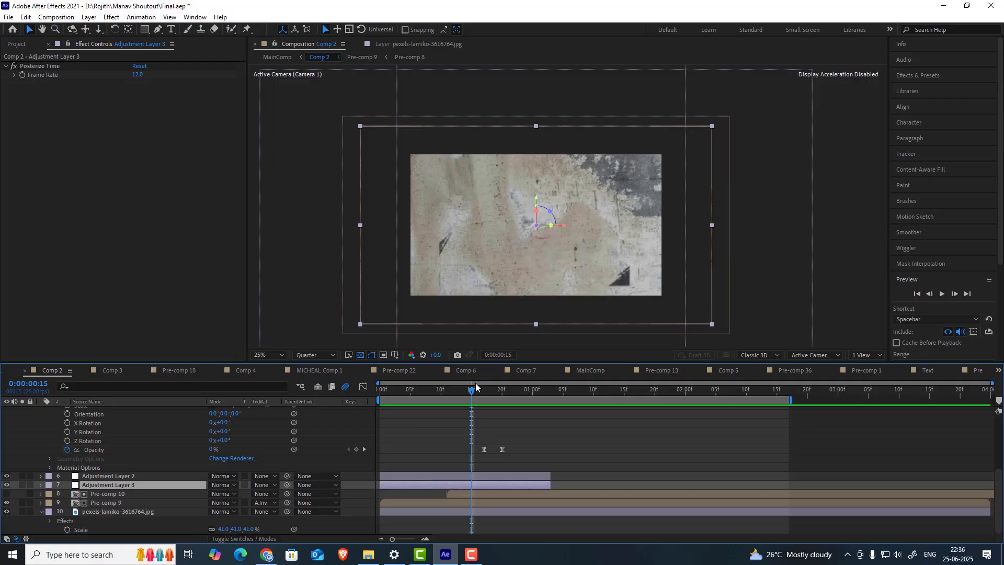
{"action": "left_click_drag", "start_coordinate": [476, 390], "coordinate": [480, 390]}
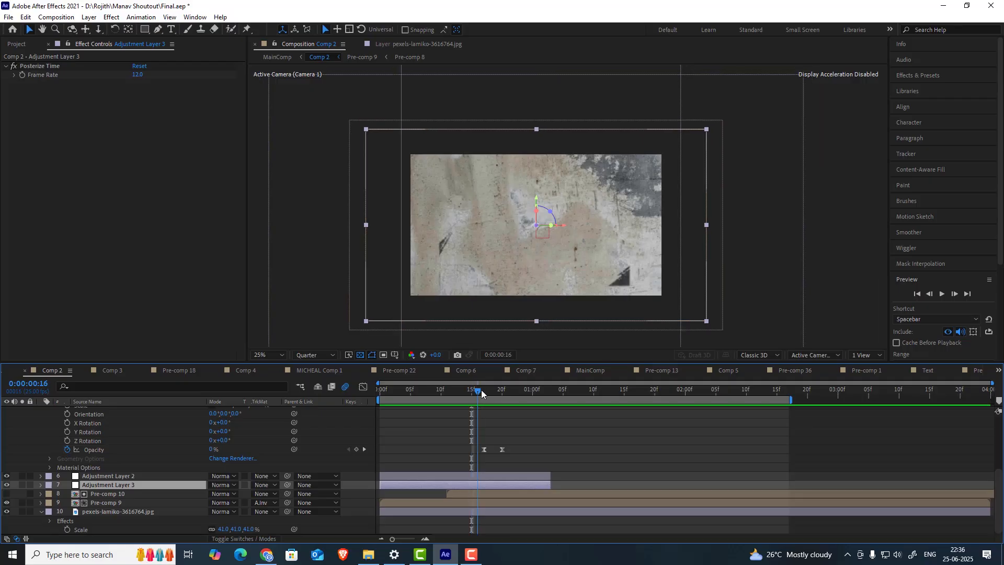
- Switch Adjustment Layer 2's Curves effect off and on again to compare, and select its Transform effect
{"action": "left_click", "coordinate": [118, 475]}
{"action": "scroll", "coordinate": [140, 261], "scroll_direction": "down", "scroll_amount": 3}
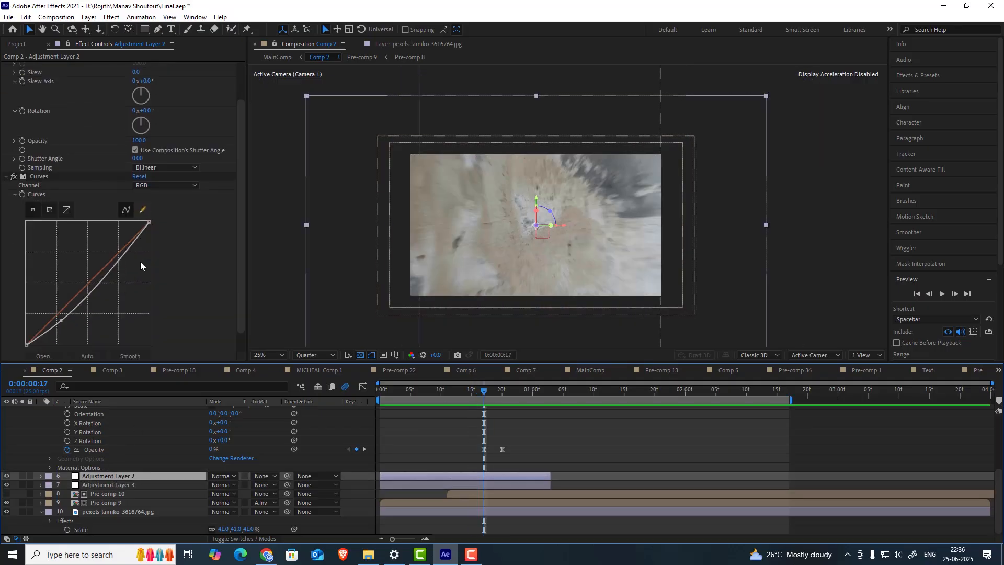
{"action": "left_click", "coordinate": [13, 176]}
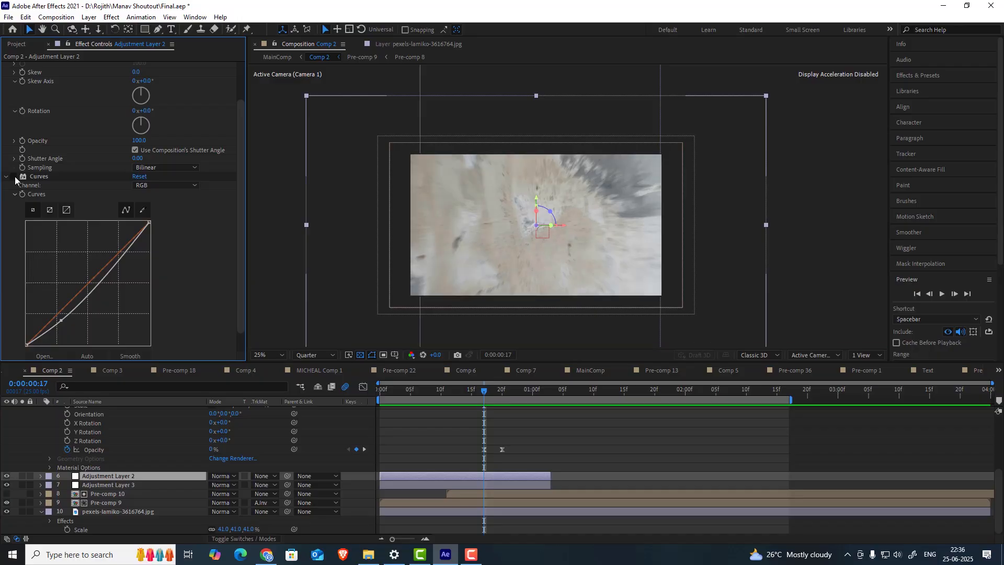
{"action": "left_click", "coordinate": [13, 176]}
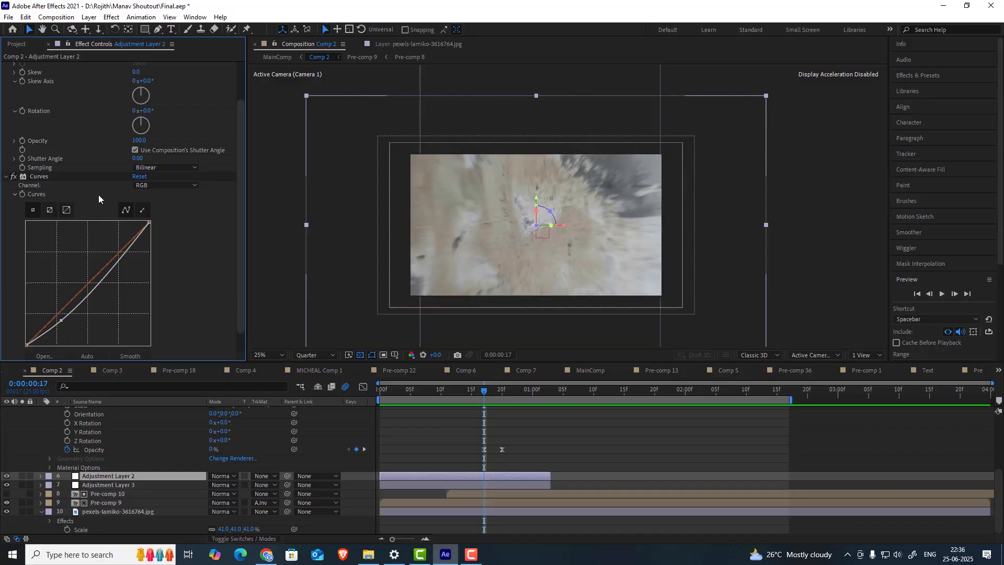
{"action": "scroll", "coordinate": [98, 194], "scroll_direction": "up", "scroll_amount": 3}
{"action": "left_click", "coordinate": [38, 65]}
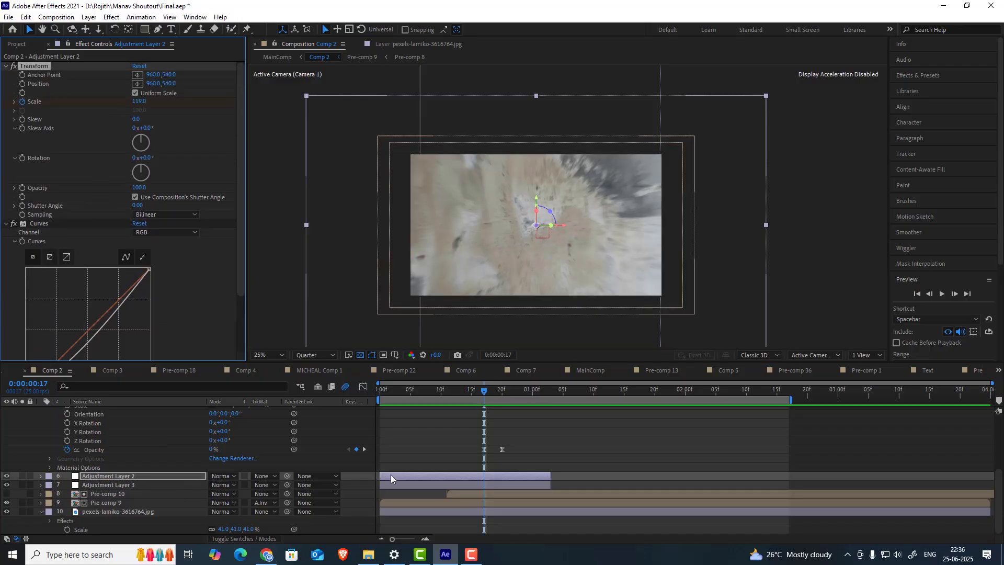
- Solo Pre-comp 11 at frame 20 to inspect its text alone, turn the solo off and scrub through its opacity fade
{"action": "left_click_drag", "start_coordinate": [486, 393], "coordinate": [502, 390]}
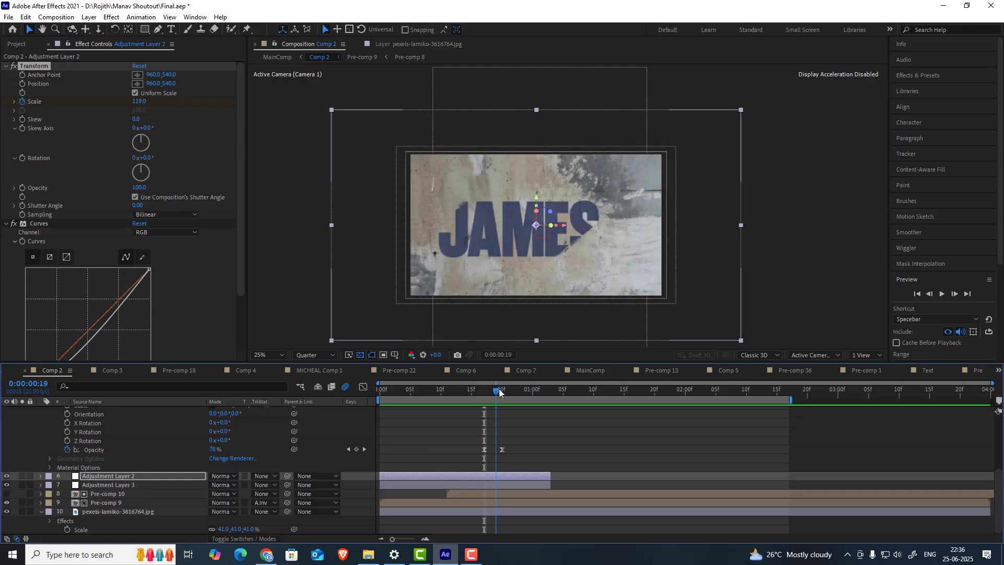
{"action": "scroll", "coordinate": [182, 468], "scroll_direction": "up", "scroll_amount": 2}
{"action": "scroll", "coordinate": [182, 468], "scroll_direction": "down", "scroll_amount": 2}
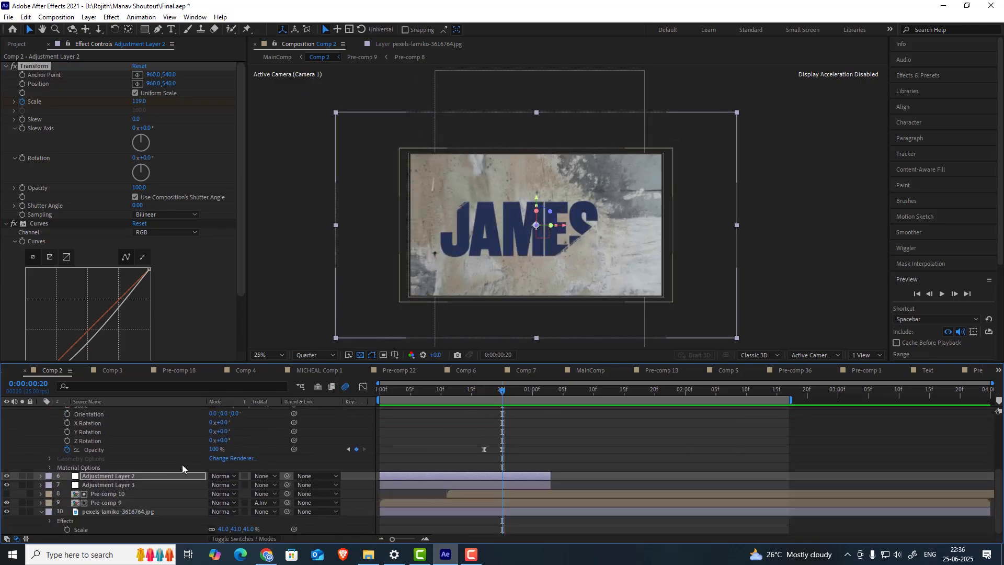
{"action": "scroll", "coordinate": [182, 464], "scroll_direction": "up", "scroll_amount": 3}
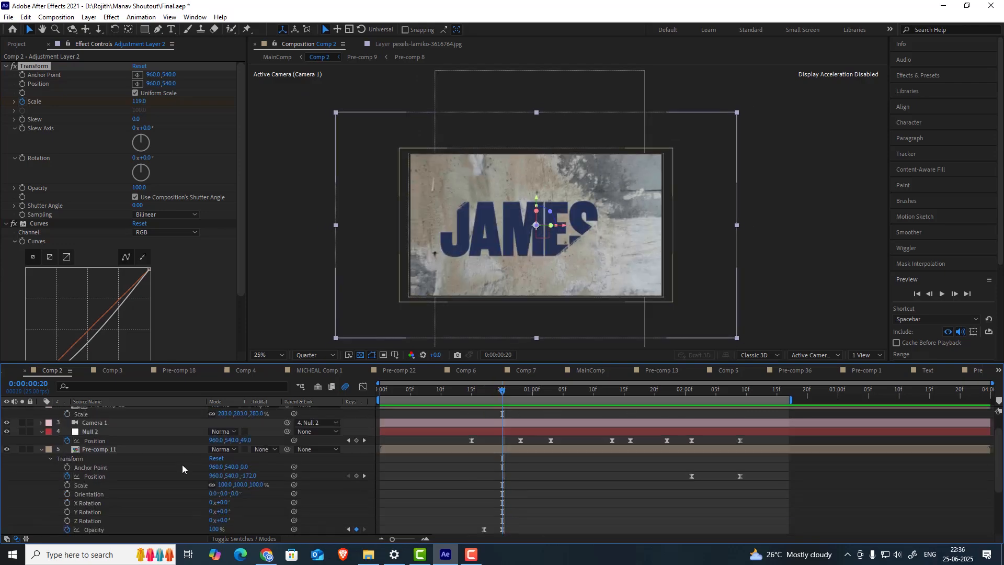
{"action": "left_click", "coordinate": [123, 450]}
{"action": "left_click", "coordinate": [20, 449]}
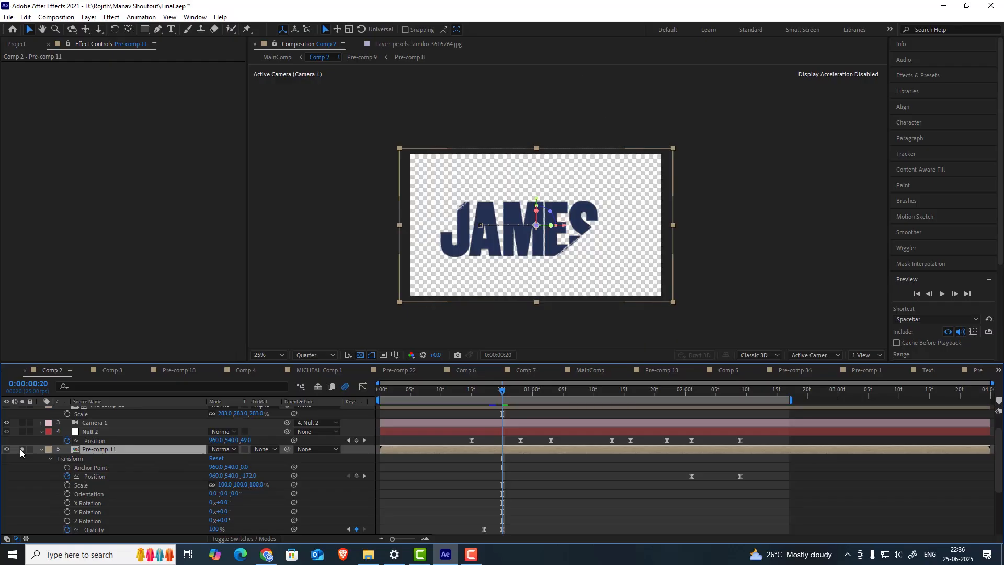
{"action": "left_click", "coordinate": [19, 449]}
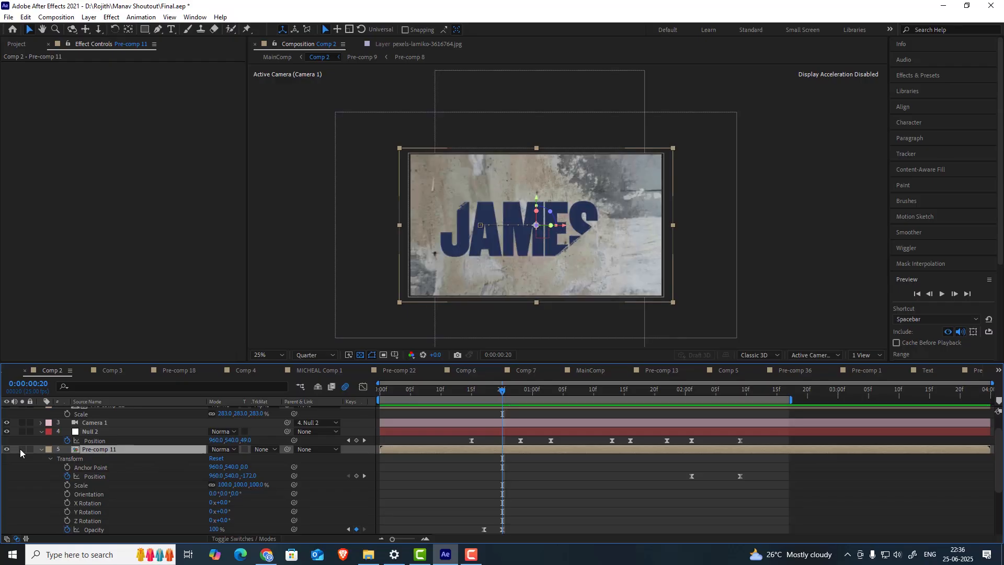
{"action": "left_click_drag", "start_coordinate": [501, 391], "coordinate": [488, 392]}
{"action": "left_click", "coordinate": [503, 389]}
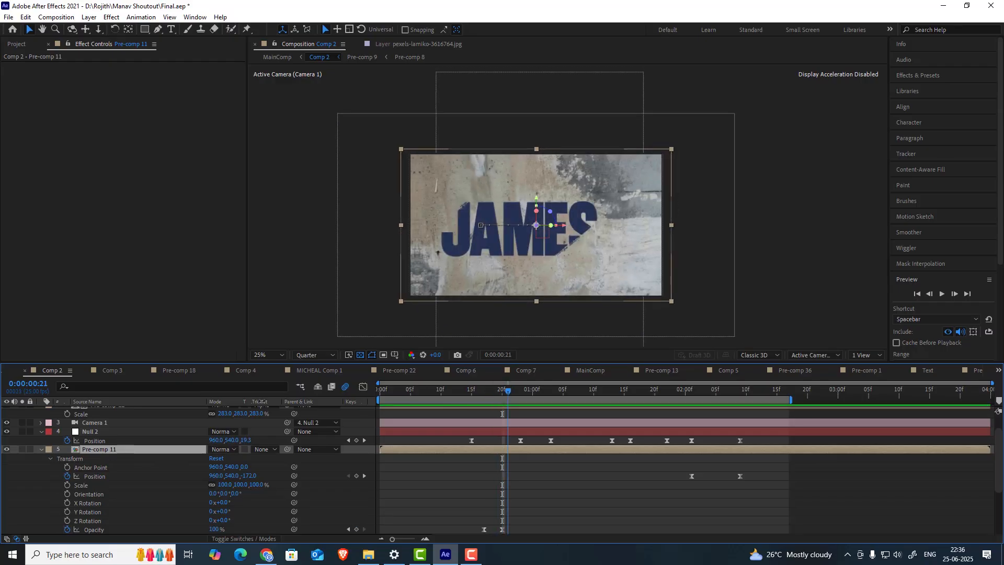
- Open Pre-comp 11 and examine its text layer's Fill effect, character settings and torn edges up close
{"action": "double_click", "coordinate": [109, 450]}
{"action": "left_click", "coordinate": [105, 419]}
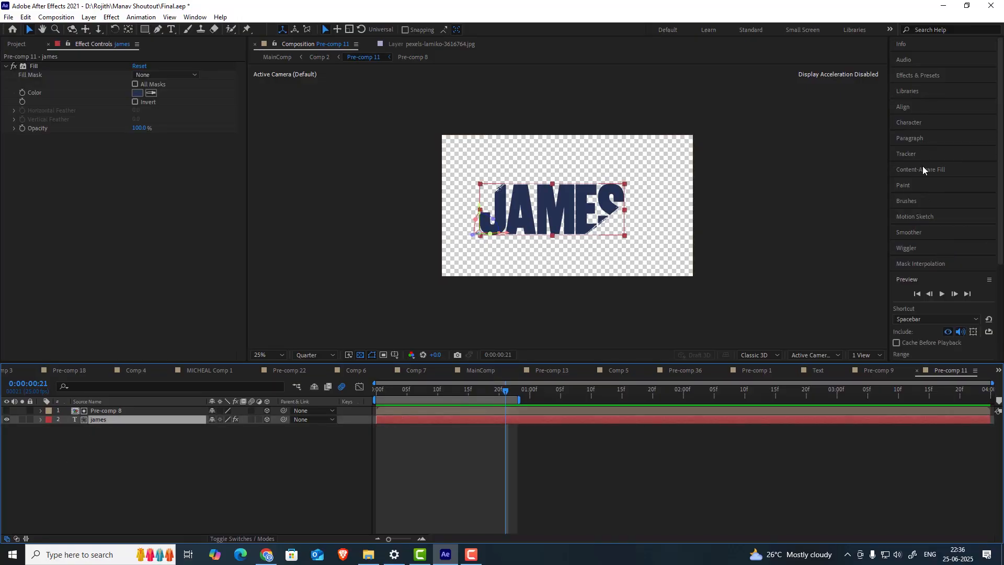
{"action": "left_click", "coordinate": [921, 123]}
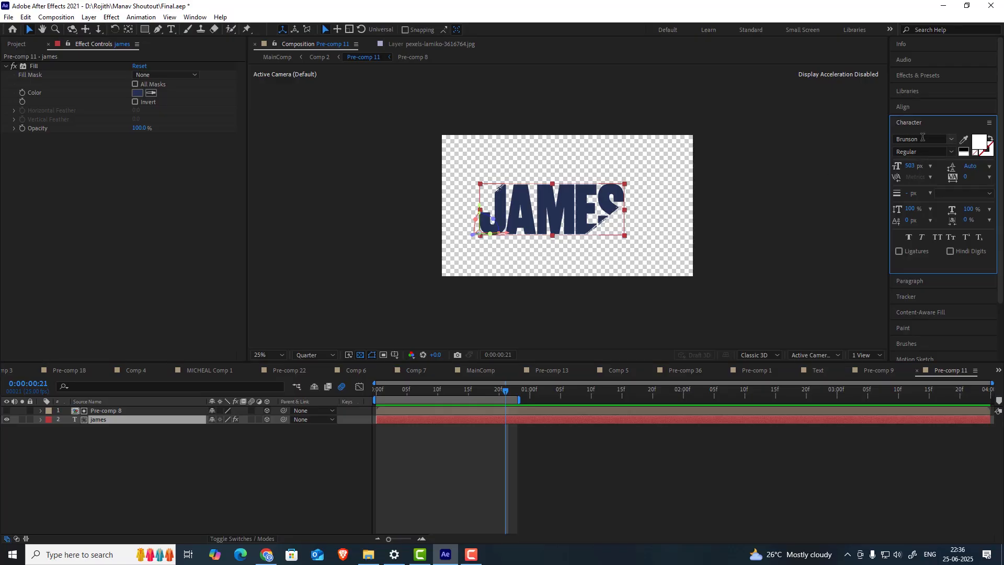
{"action": "scroll", "coordinate": [596, 206], "scroll_direction": "up", "scroll_amount": 2}
{"action": "scroll", "coordinate": [582, 207], "scroll_direction": "down", "scroll_amount": 1}
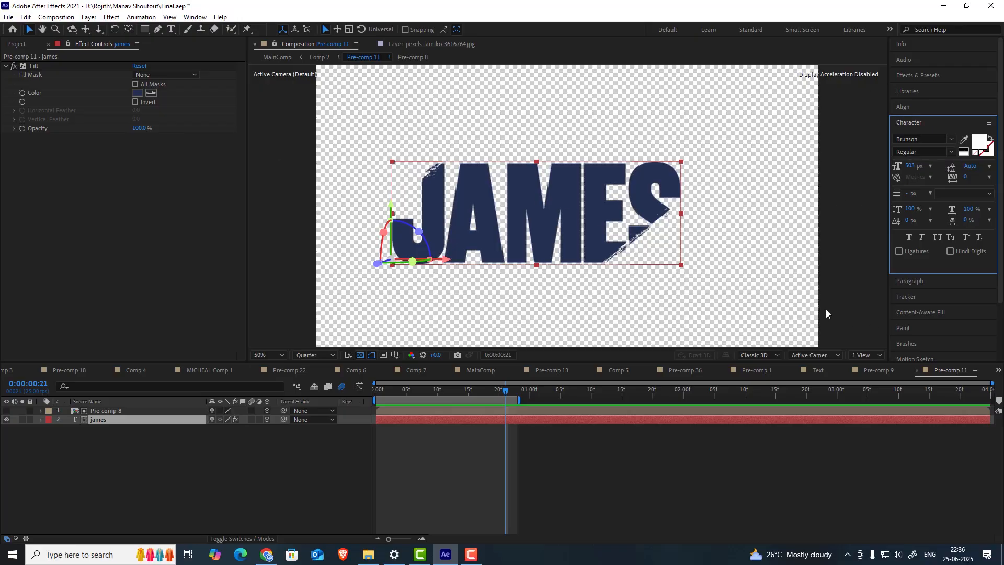
- Return to Comp 2 and scrub through Null 2's position keyframes to 0:00:02:01 to review the camera move
{"action": "left_click", "coordinate": [39, 373]}
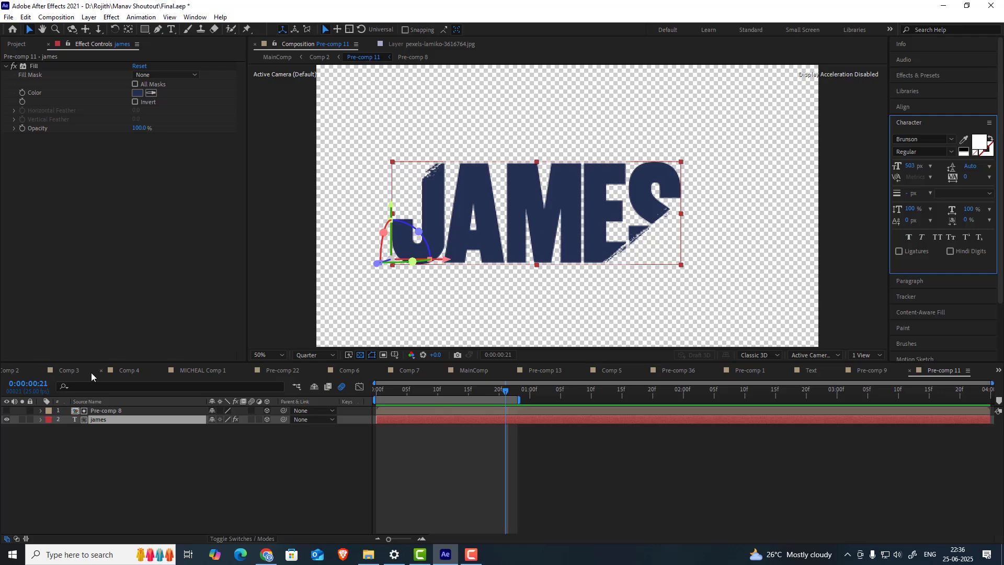
{"action": "left_click", "coordinate": [16, 373]}
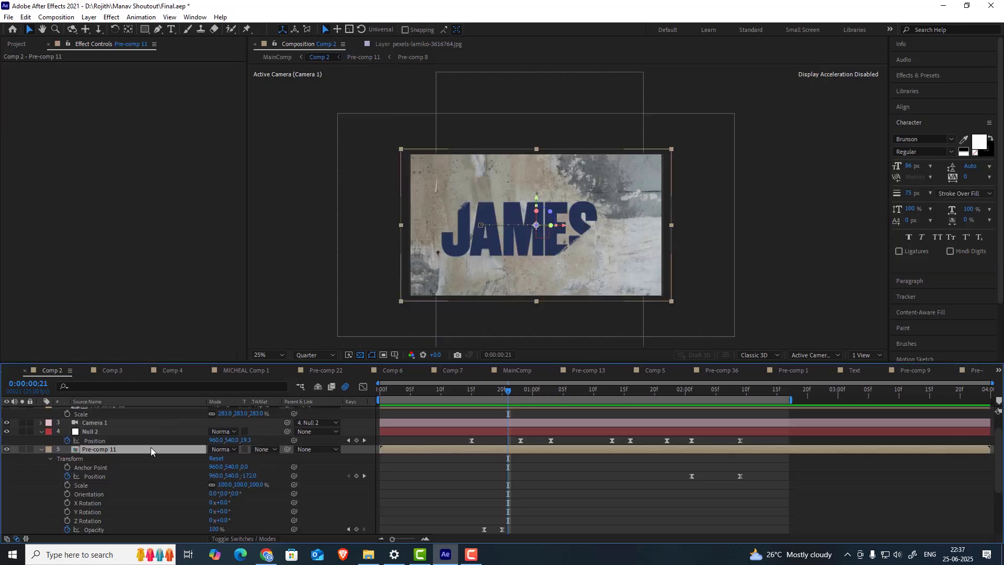
{"action": "left_click_drag", "start_coordinate": [516, 390], "coordinate": [551, 397]}
{"action": "left_click", "coordinate": [149, 430]}
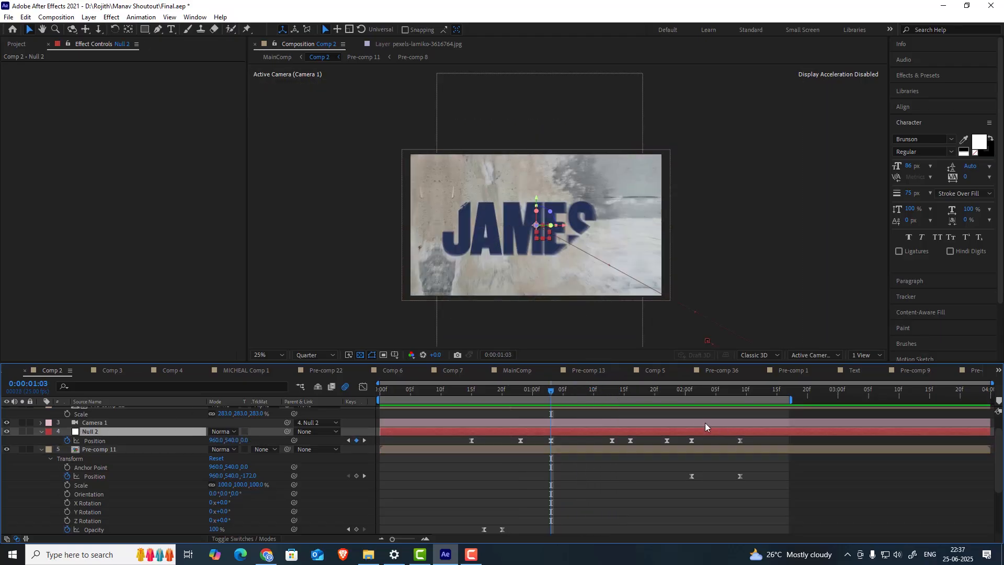
{"action": "left_click_drag", "start_coordinate": [550, 391], "coordinate": [692, 401]}
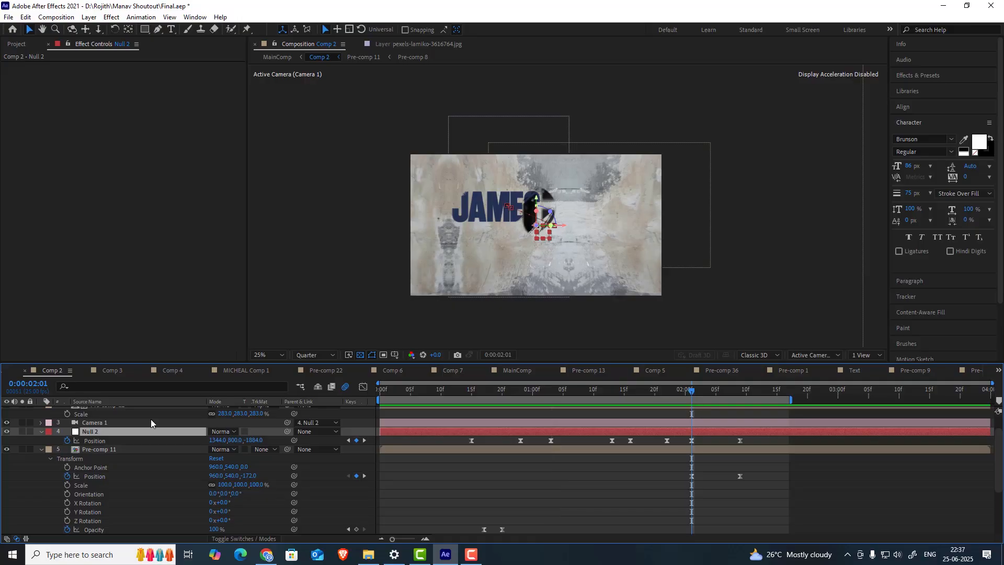
- Open Comp 2's Pre-comp 12 and its nested Pre-comp 13 to examine how the CRAWL text is built
{"action": "scroll", "coordinate": [149, 419], "scroll_direction": "up", "scroll_amount": 2}
{"action": "left_click", "coordinate": [120, 429]}
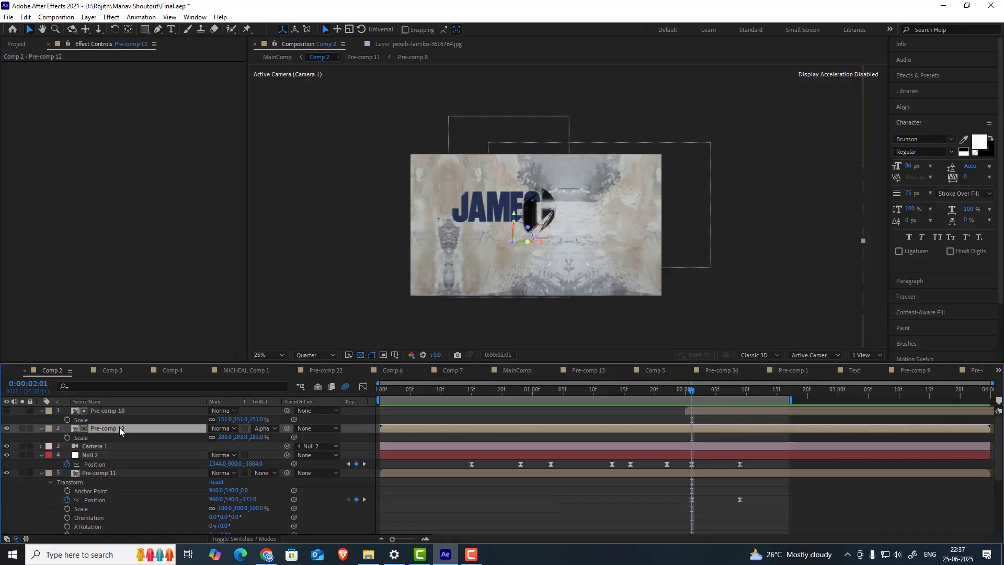
{"action": "double_click", "coordinate": [119, 428]}
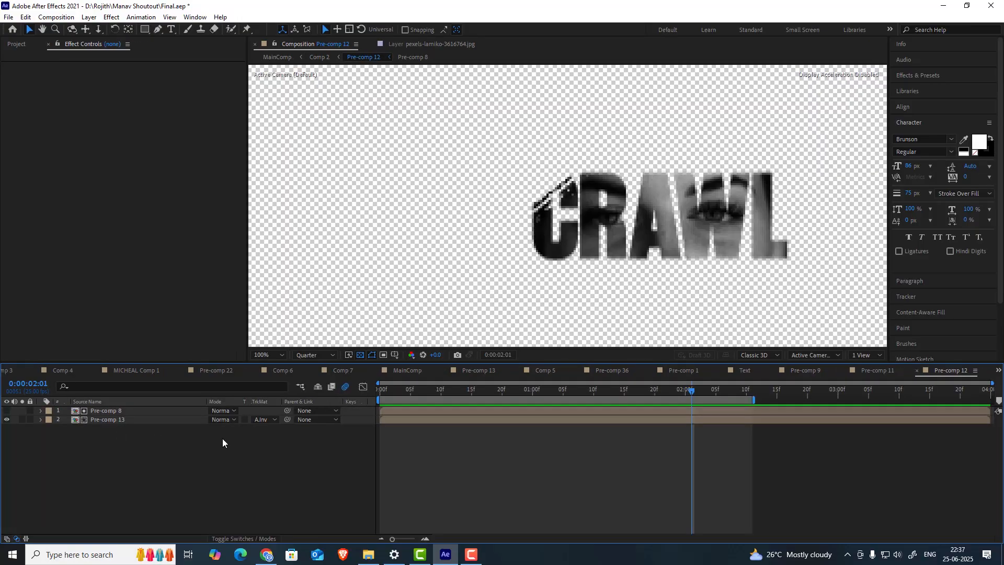
{"action": "double_click", "coordinate": [124, 419]}
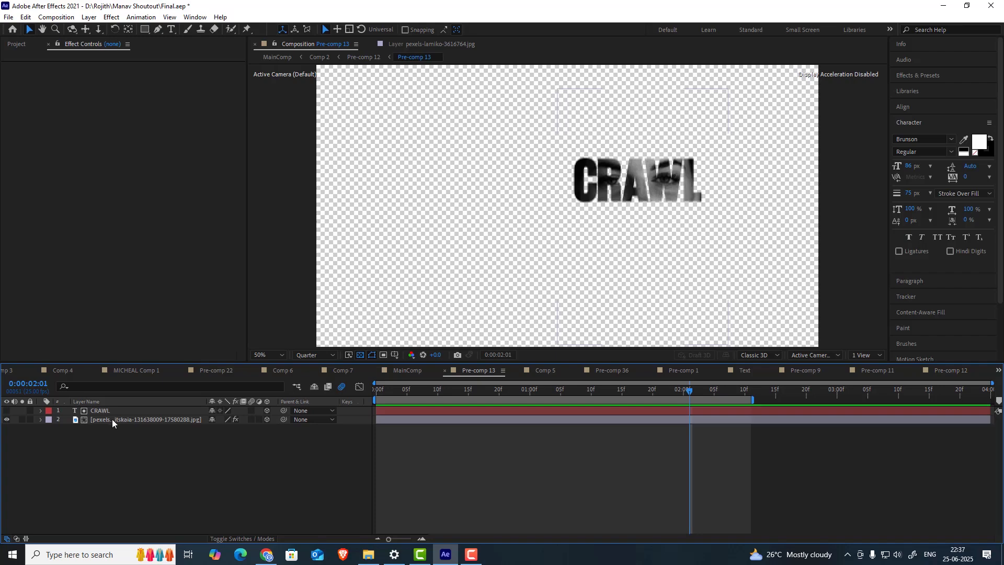
- View Pre-comp 13's portrait image in its own layer view, return to the composition and select the image's Tint effect
{"action": "double_click", "coordinate": [114, 420]}
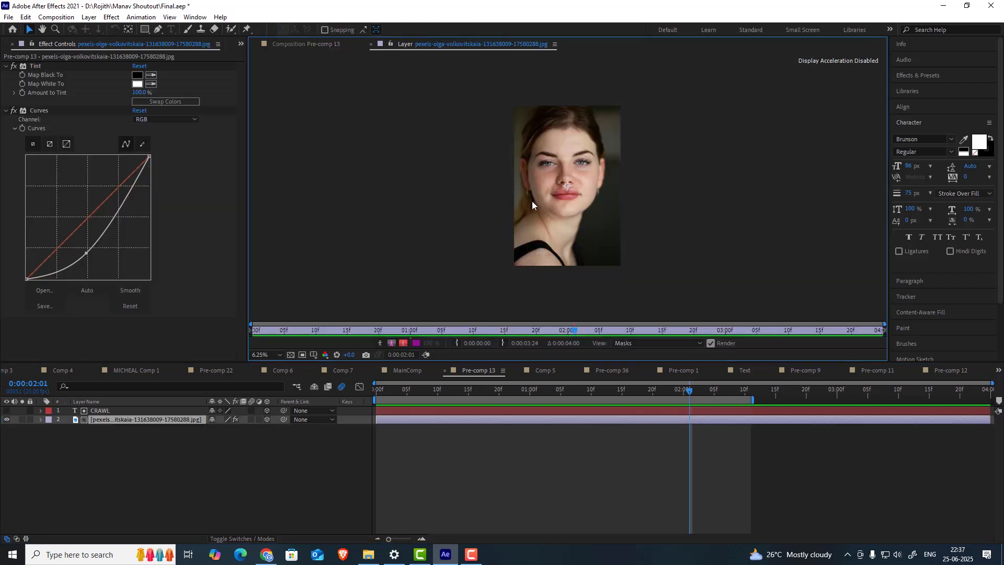
{"action": "left_click", "coordinate": [313, 44]}
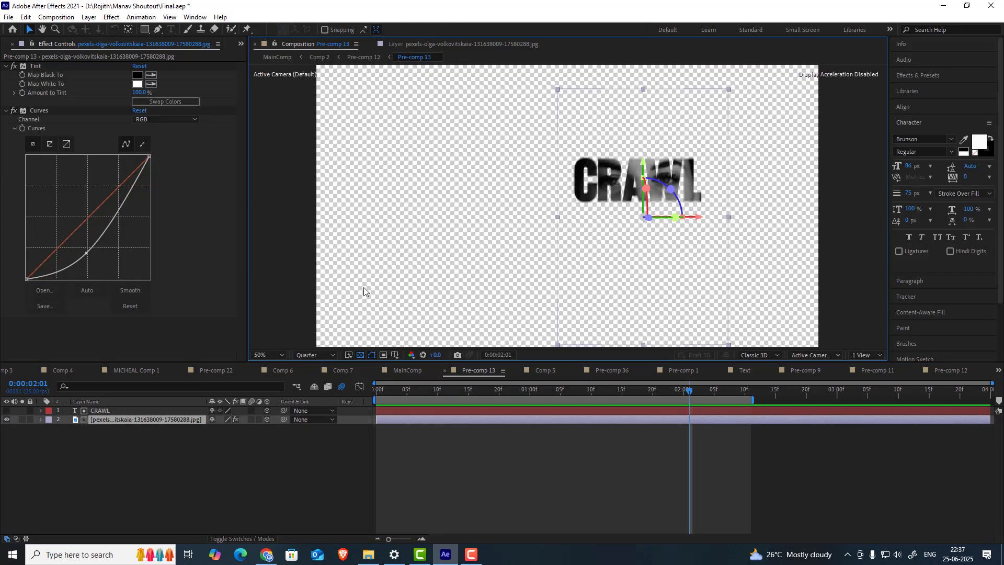
{"action": "left_click", "coordinate": [35, 66]}
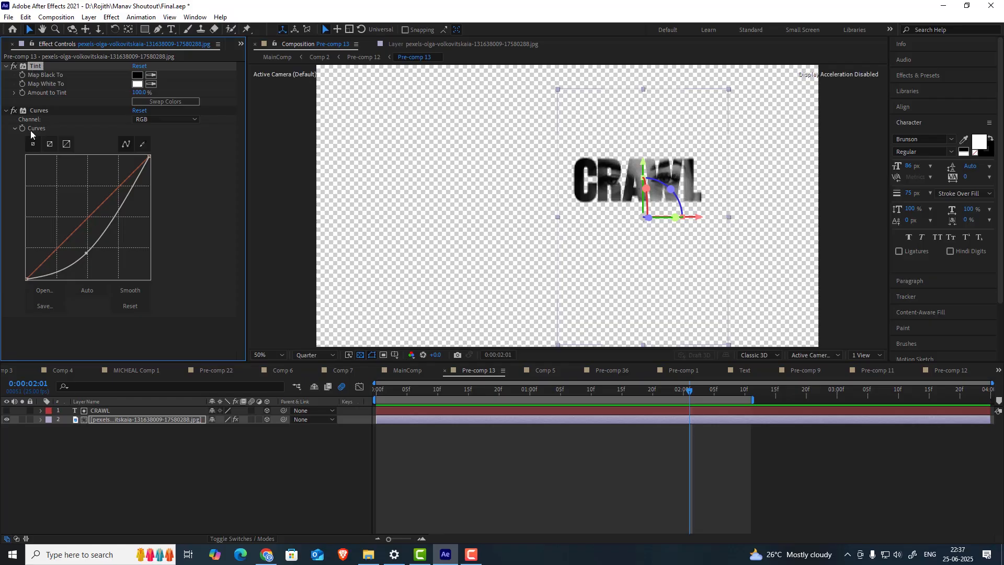
- Select the Curves effect on Pre-comp 13's portrait image and examine the CRAWL letters up close
{"action": "left_click", "coordinate": [34, 112]}
{"action": "scroll", "coordinate": [663, 173], "scroll_direction": "up", "scroll_amount": 3}
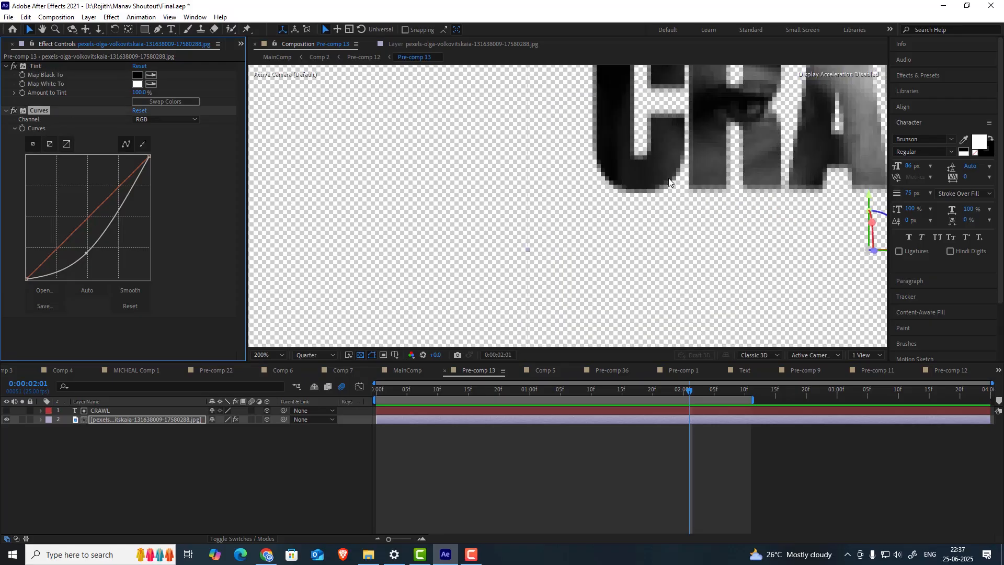
{"action": "scroll", "coordinate": [663, 173], "scroll_direction": "down", "scroll_amount": 3}
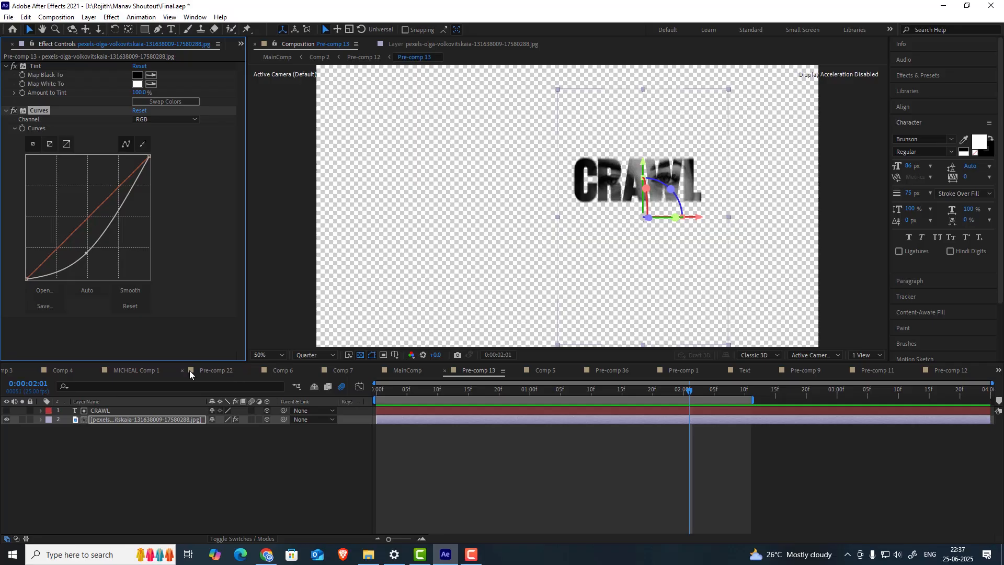
- Close the timelines of Pre-comp 22 and the comp beside it, and preview Comp 3 around 0:00:01:07
{"action": "left_click", "coordinate": [184, 370]}
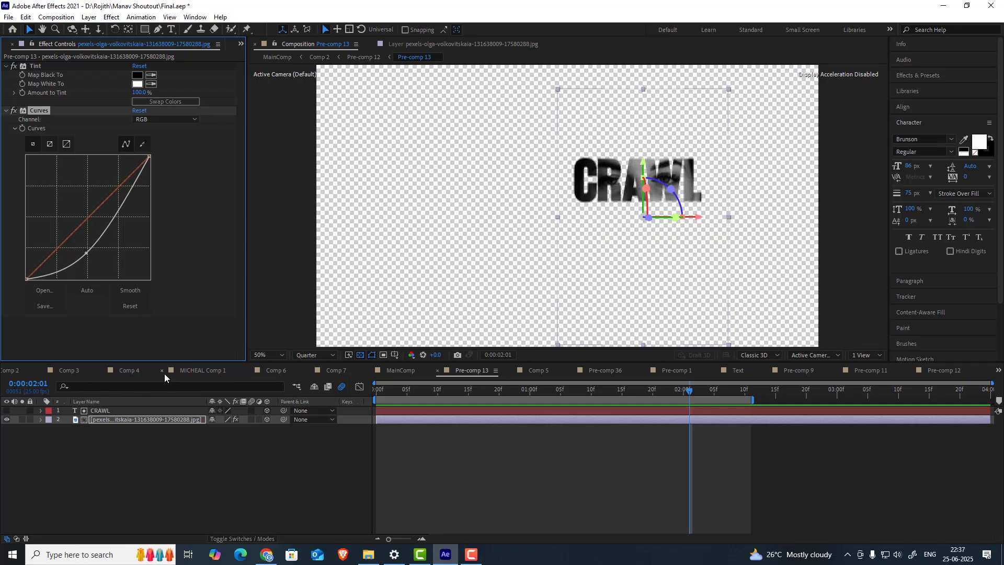
{"action": "left_click", "coordinate": [163, 370]}
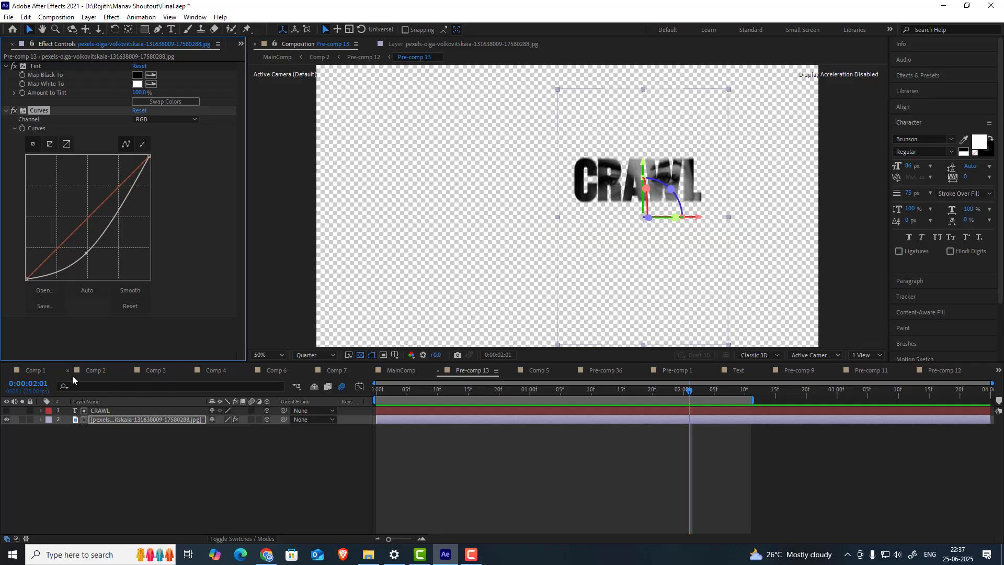
{"action": "left_click", "coordinate": [159, 370]}
{"action": "left_click_drag", "start_coordinate": [583, 392], "coordinate": [566, 394]}
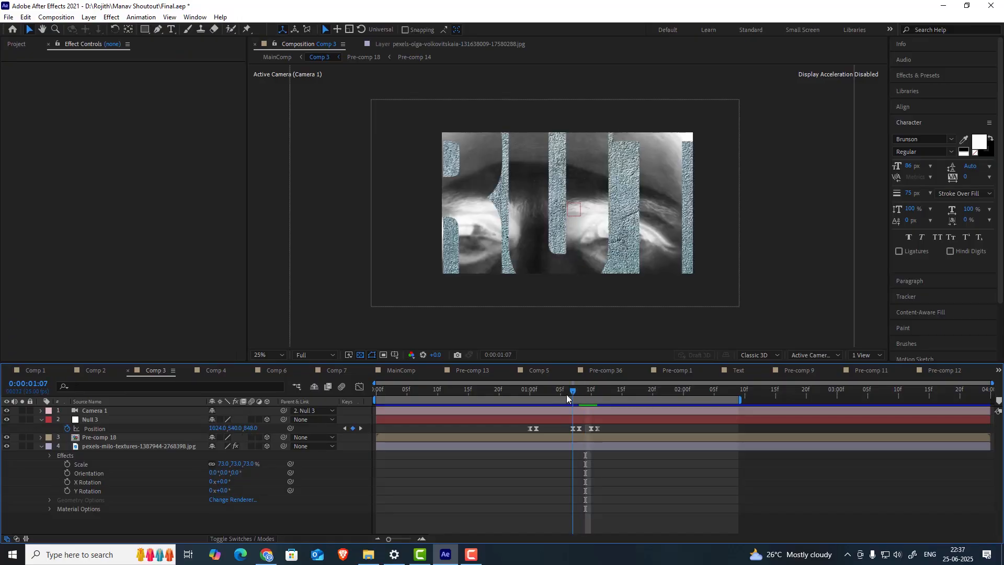
- Return to Comp 2 and examine Pre-comp 10's Stroke effect wiping on the CRAWL text at 0:00:02:03 and 0:00:02:10
{"action": "left_click", "coordinate": [109, 373]}
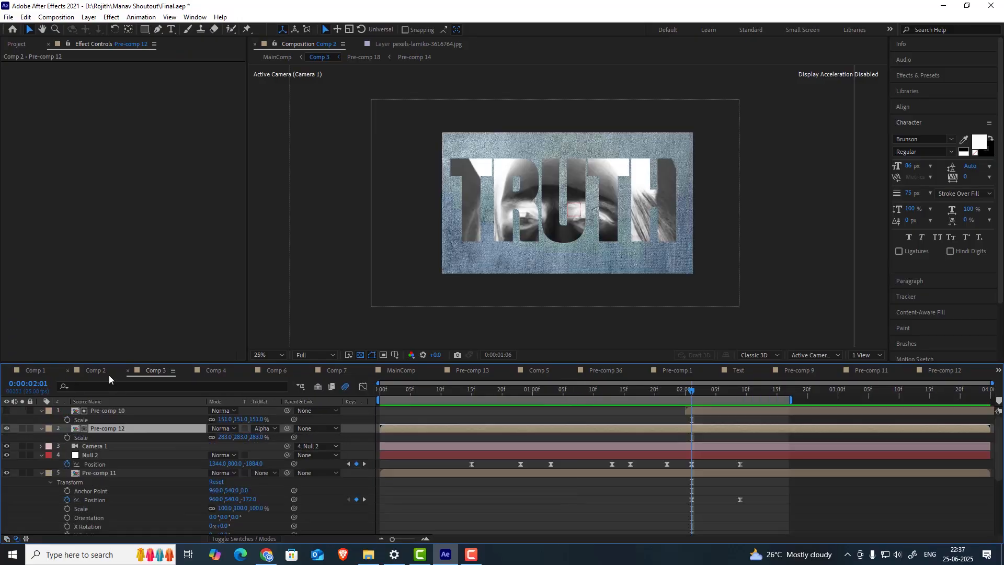
{"action": "left_click", "coordinate": [704, 390]}
{"action": "left_click", "coordinate": [118, 412]}
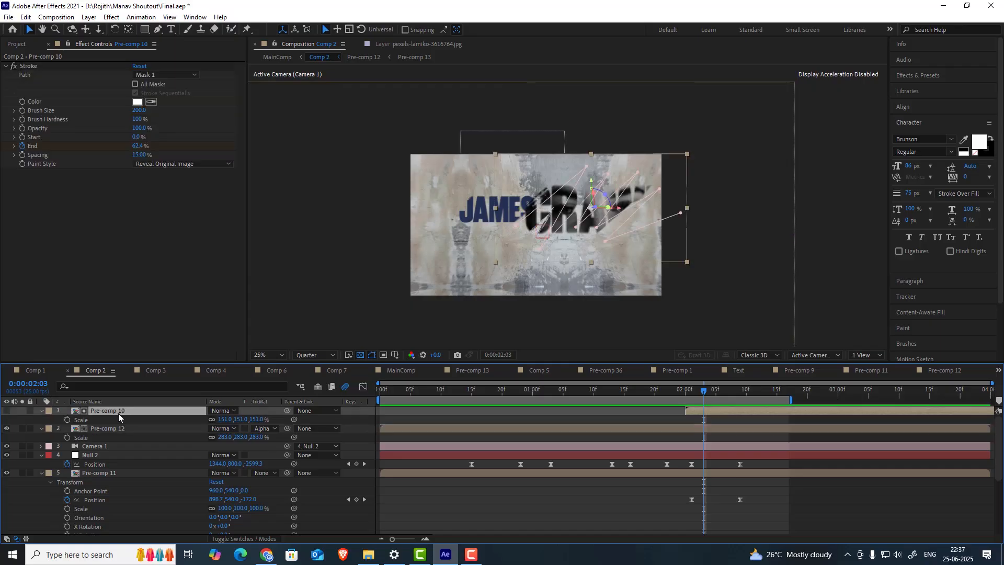
{"action": "key", "text": "period"}
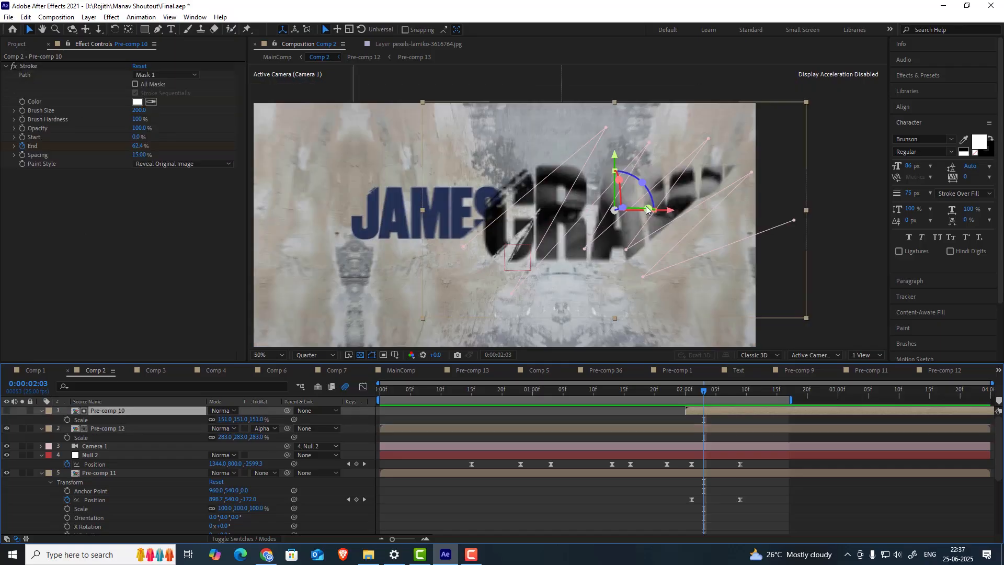
{"action": "left_click", "coordinate": [746, 389]}
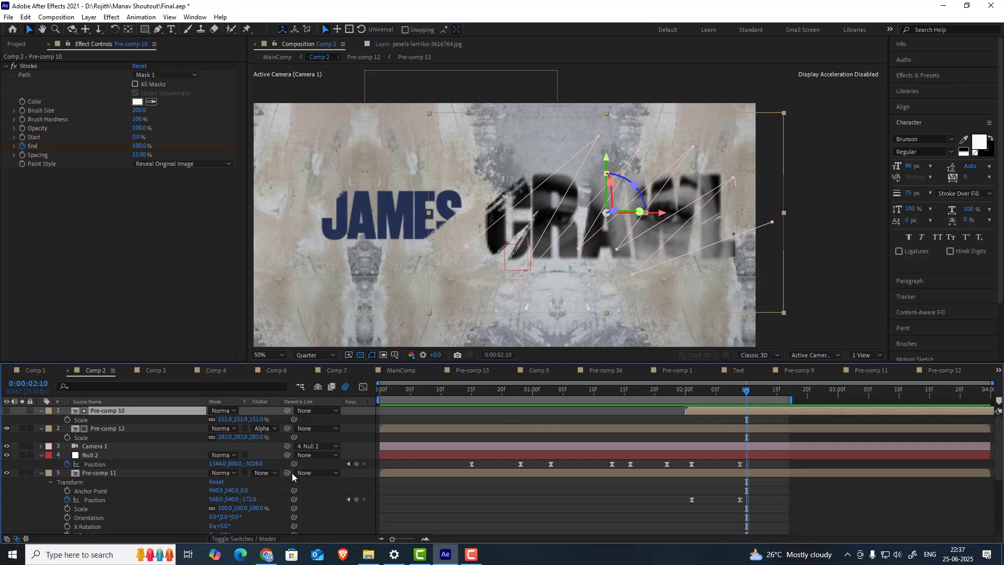
- Check Pre-comp 12's track matte using Alpha Matte "Pre-comp 10", and review the layer switches throughout Comp 2
{"action": "left_click", "coordinate": [265, 428]}
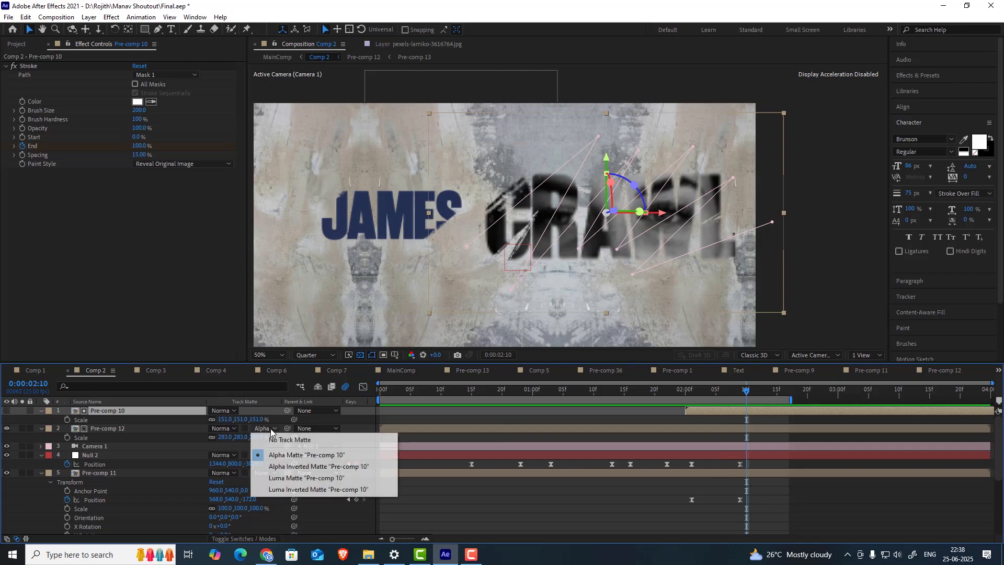
{"action": "left_click", "coordinate": [290, 455]}
{"action": "left_click", "coordinate": [253, 538]}
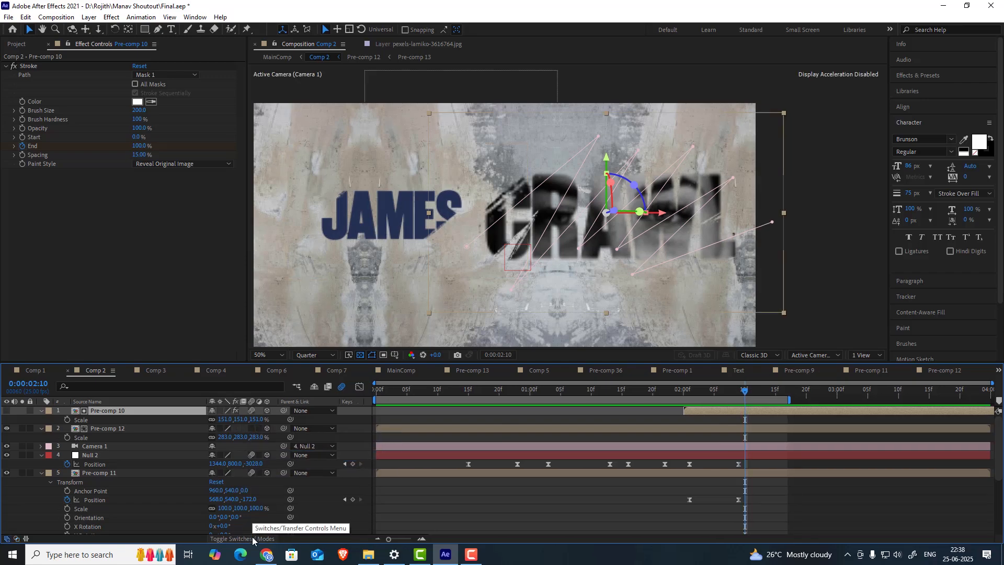
{"action": "scroll", "coordinate": [253, 498], "scroll_direction": "down", "scroll_amount": 5}
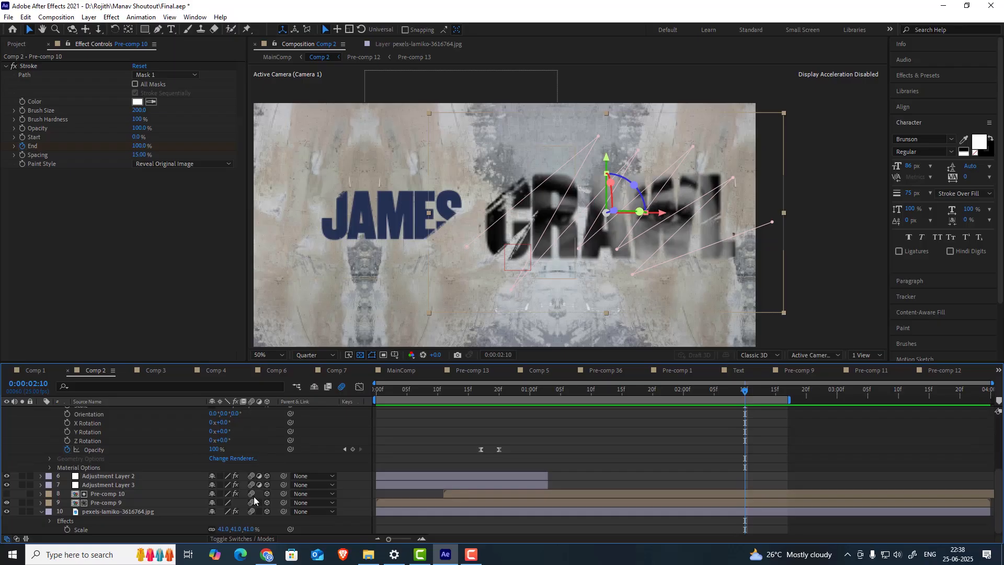
{"action": "scroll", "coordinate": [253, 496], "scroll_direction": "up", "scroll_amount": 8}
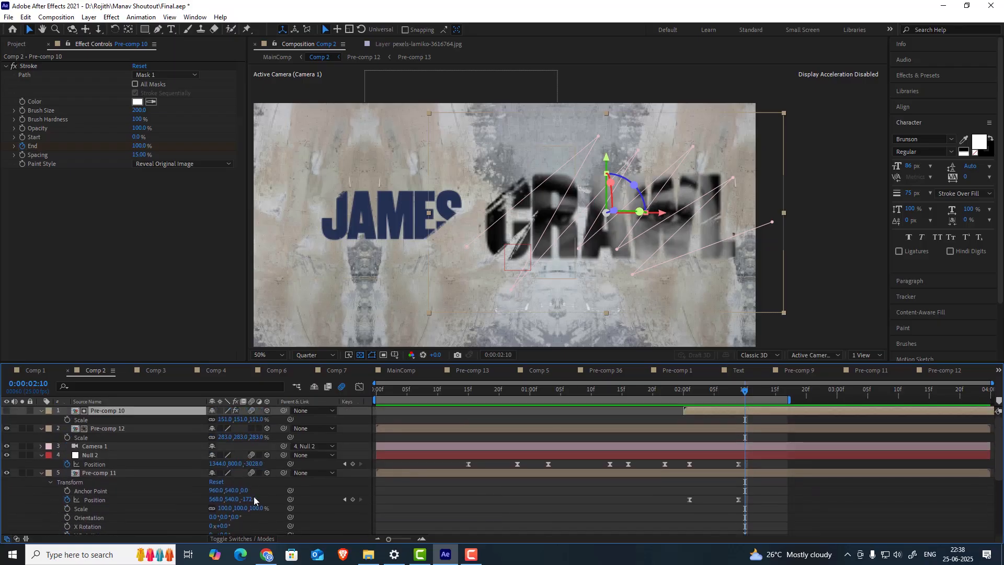
- Open Camera 1's settings in Comp 2, review the Two-Node Camera with the 50mm preset, and close them
{"action": "left_click", "coordinate": [104, 447]}
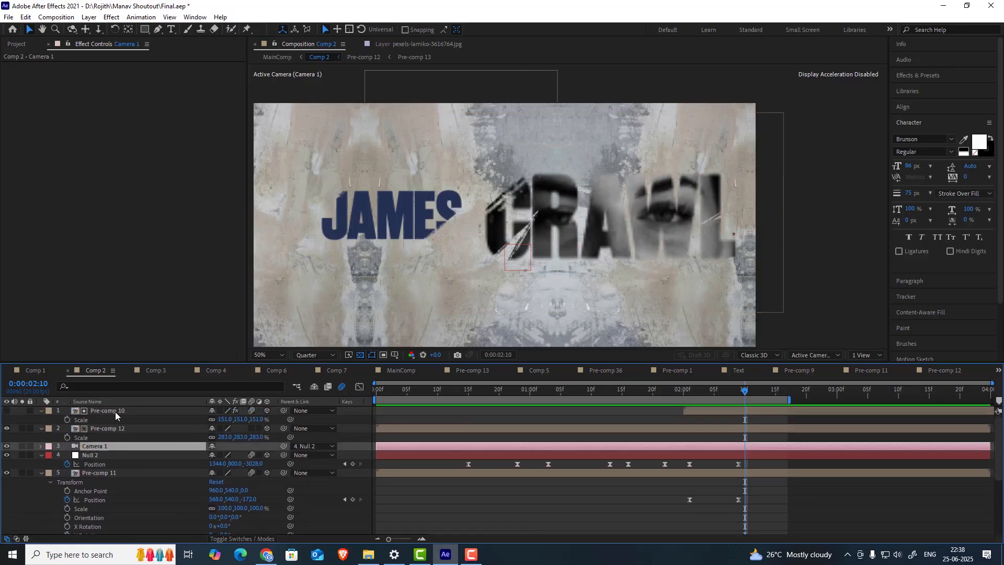
{"action": "left_click", "coordinate": [89, 18]}
{"action": "left_click", "coordinate": [119, 41]}
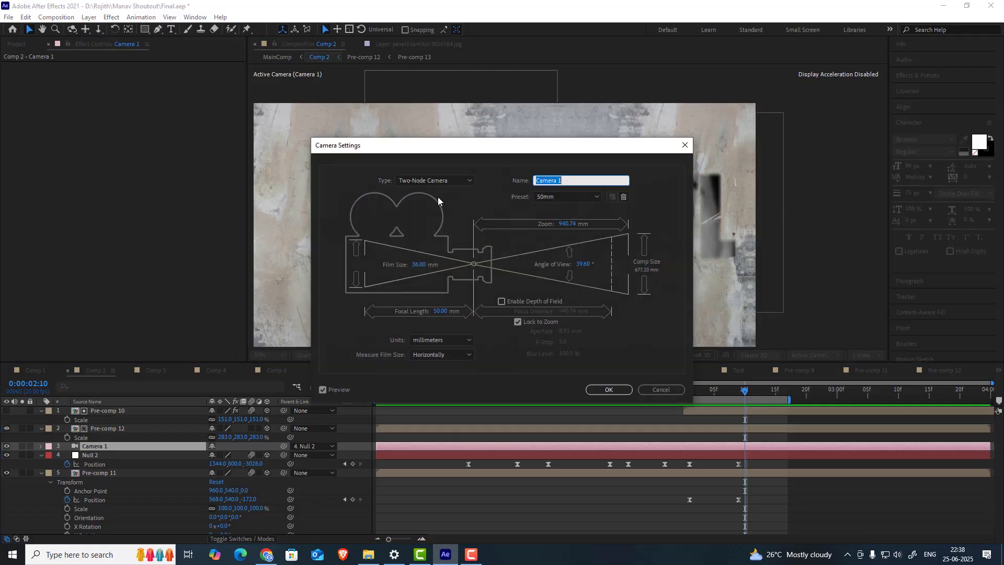
{"action": "left_click", "coordinate": [606, 390]}
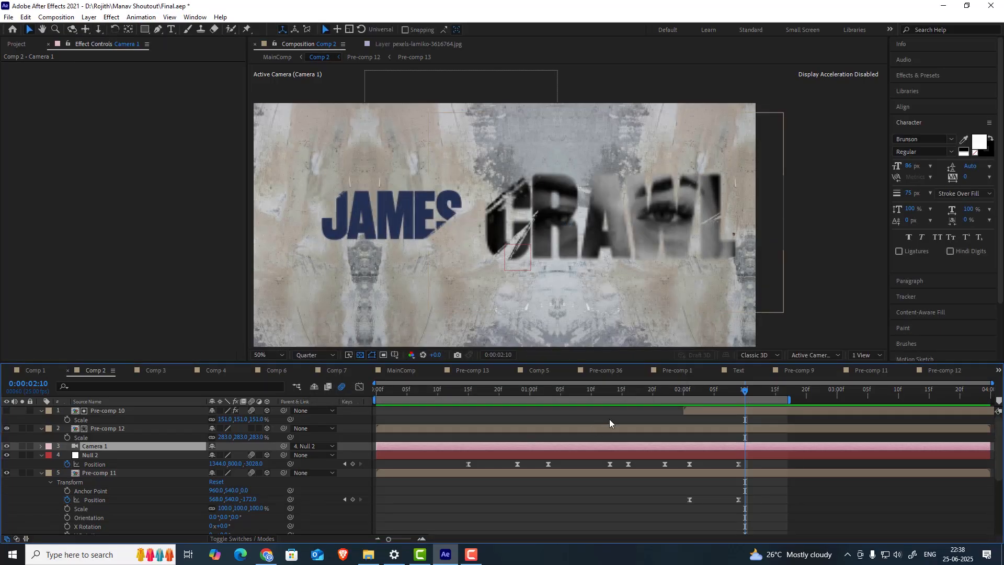
- Open Comp 3 and set its preview resolution to Quarter
{"action": "left_click", "coordinate": [158, 371]}
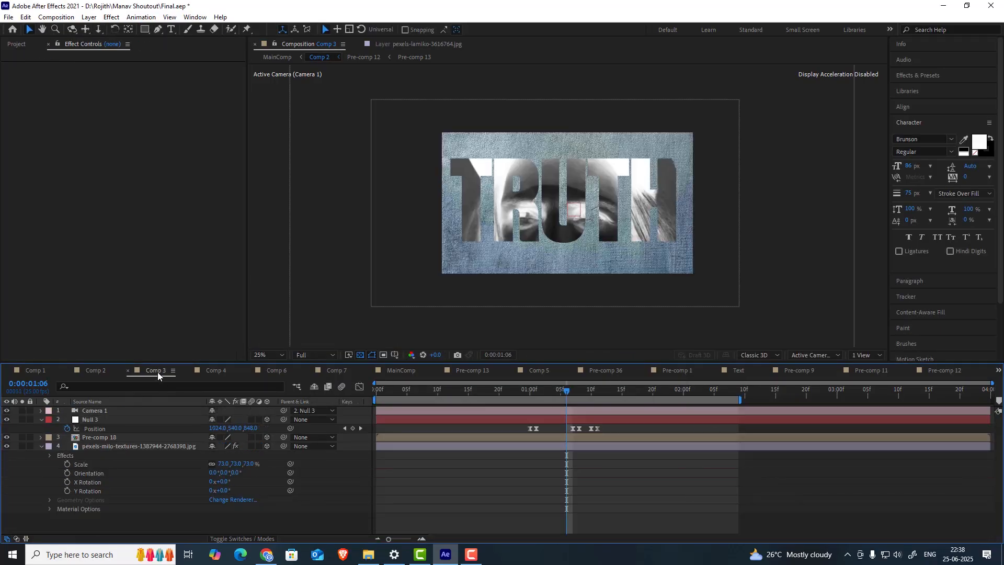
{"action": "left_click", "coordinate": [314, 354]}
{"action": "left_click", "coordinate": [313, 414]}
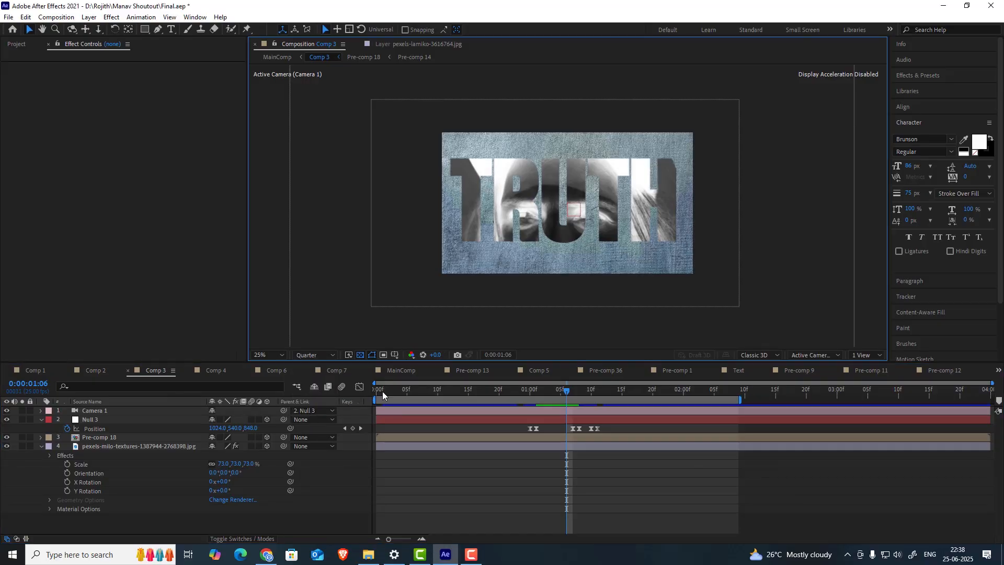
- Examine the blue texture image's Equalize and Curves effects at Comp 3's start, and scrub forward to 0:00:00:24
{"action": "left_click", "coordinate": [383, 390]}
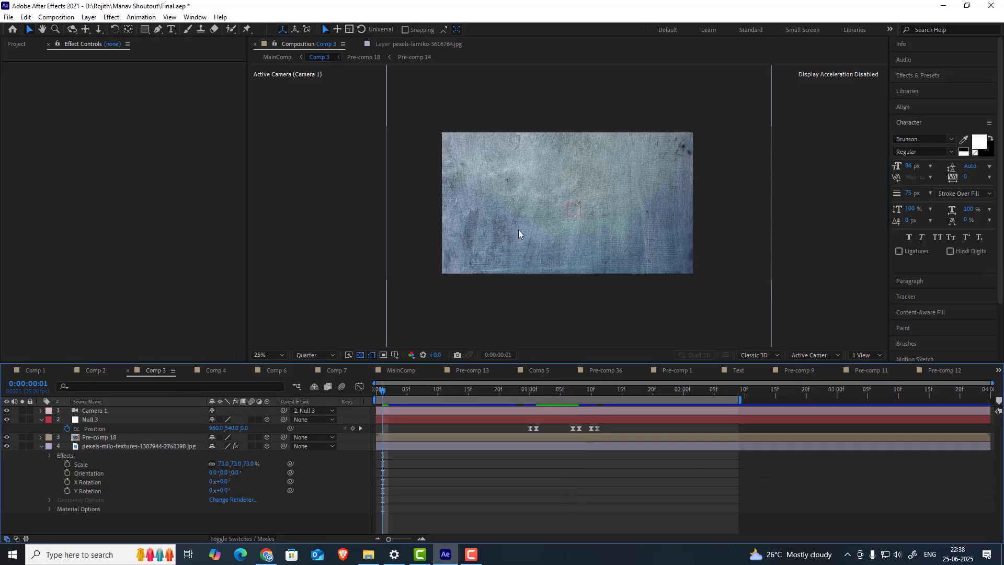
{"action": "left_click", "coordinate": [135, 446]}
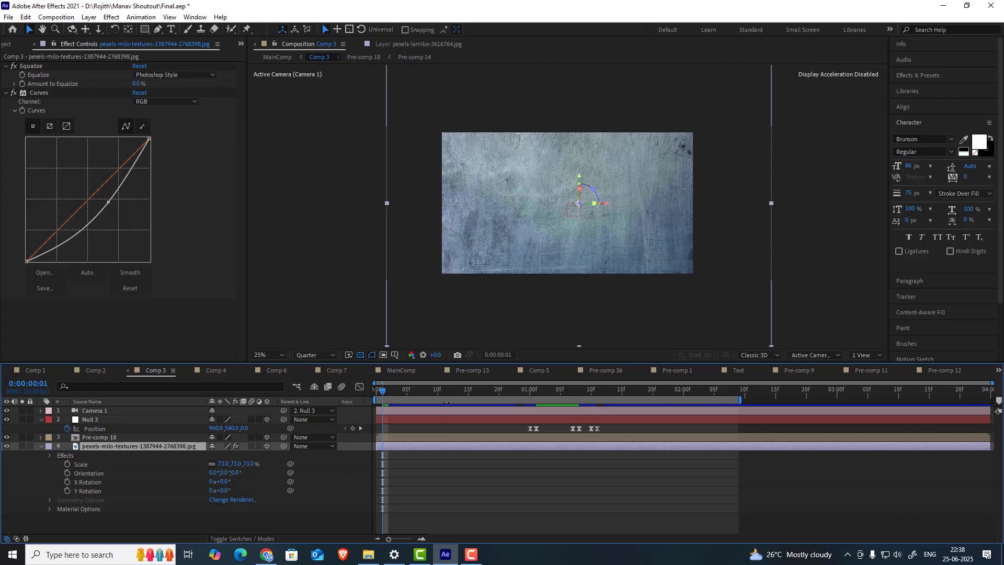
{"action": "left_click_drag", "start_coordinate": [486, 387], "coordinate": [523, 399]}
- Open Comp 3's Pre-comp 18, scrub the TRUTH text to 0:00:01:15, and open nested Pre-comp 14 to inspect its portrait image layer
{"action": "double_click", "coordinate": [112, 437]}
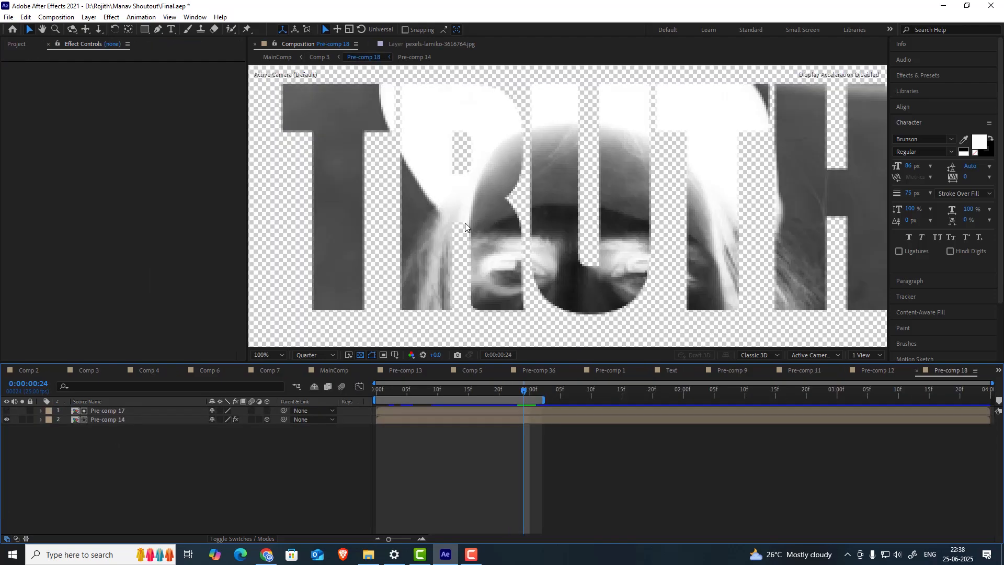
{"action": "left_click_drag", "start_coordinate": [525, 392], "coordinate": [625, 409]}
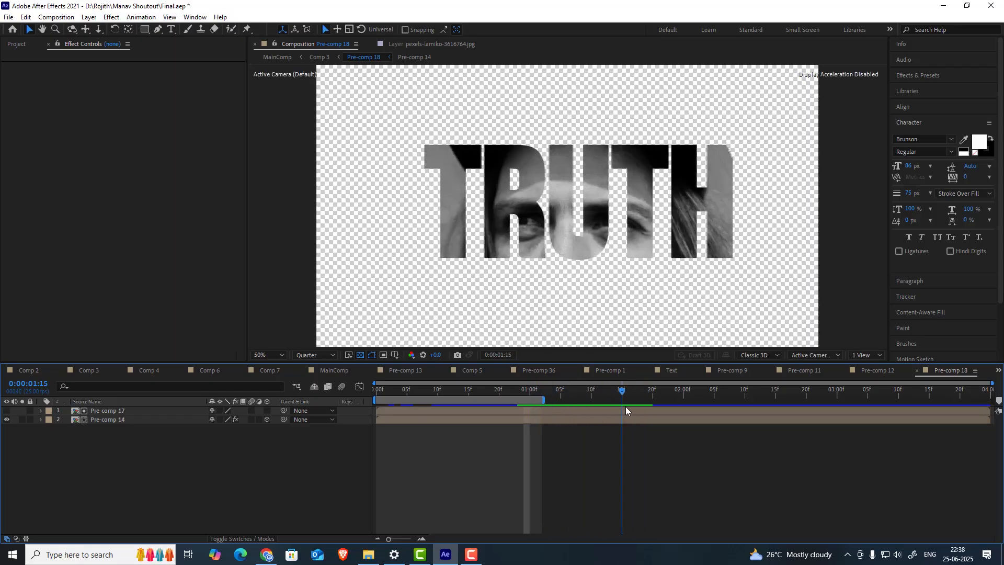
{"action": "double_click", "coordinate": [108, 419]}
{"action": "left_click", "coordinate": [108, 419]}
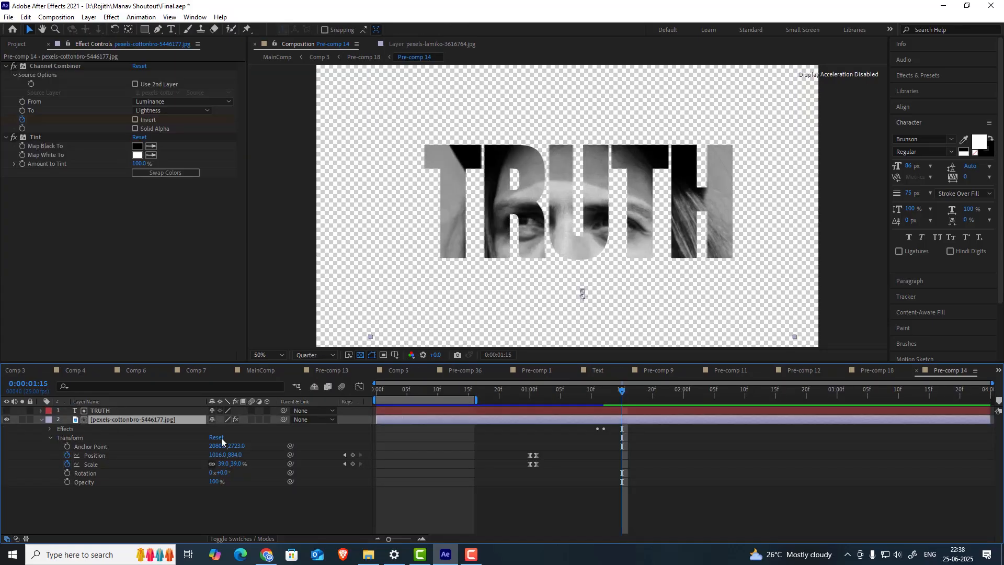
- Examine the portrait's Channel Combiner effect, comparing its keyframed Invert option between 0:00:01:11 and 0:00:01:13
{"action": "left_click_drag", "start_coordinate": [624, 396], "coordinate": [597, 392]}
{"action": "left_click", "coordinate": [64, 64]}
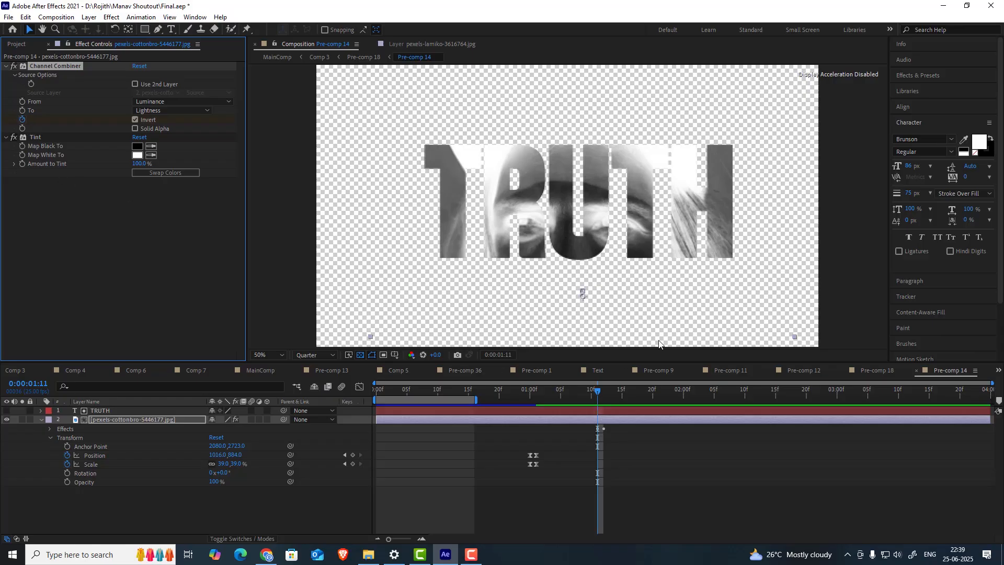
{"action": "left_click", "coordinate": [603, 391]}
{"action": "left_click", "coordinate": [139, 121]}
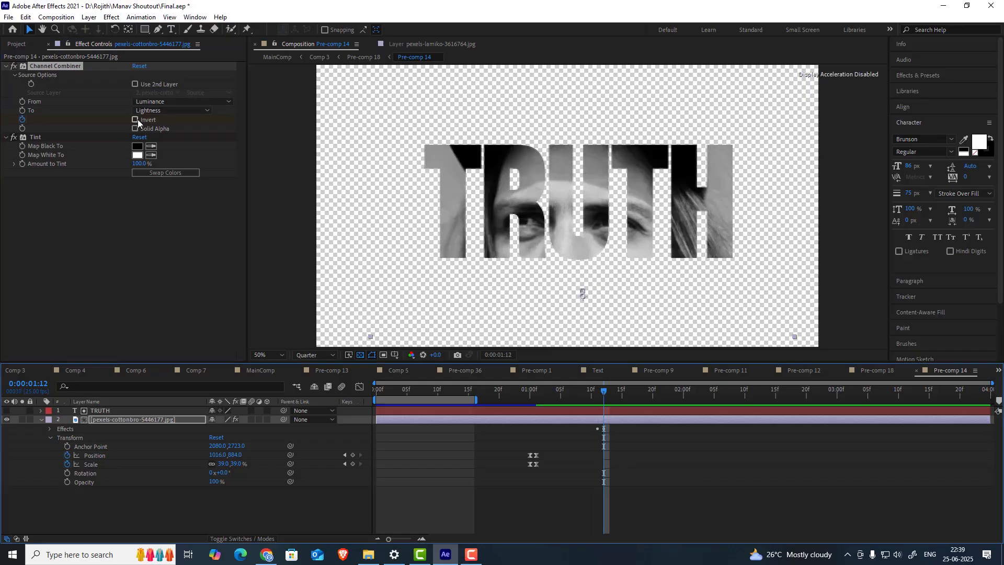
{"action": "left_click", "coordinate": [599, 394]}
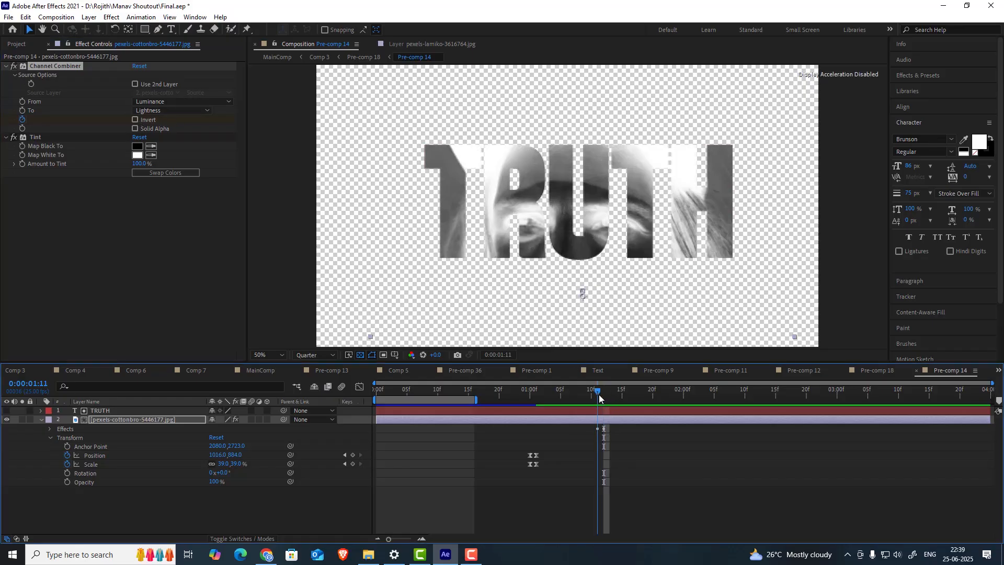
{"action": "left_click_drag", "start_coordinate": [599, 394], "coordinate": [608, 397]}
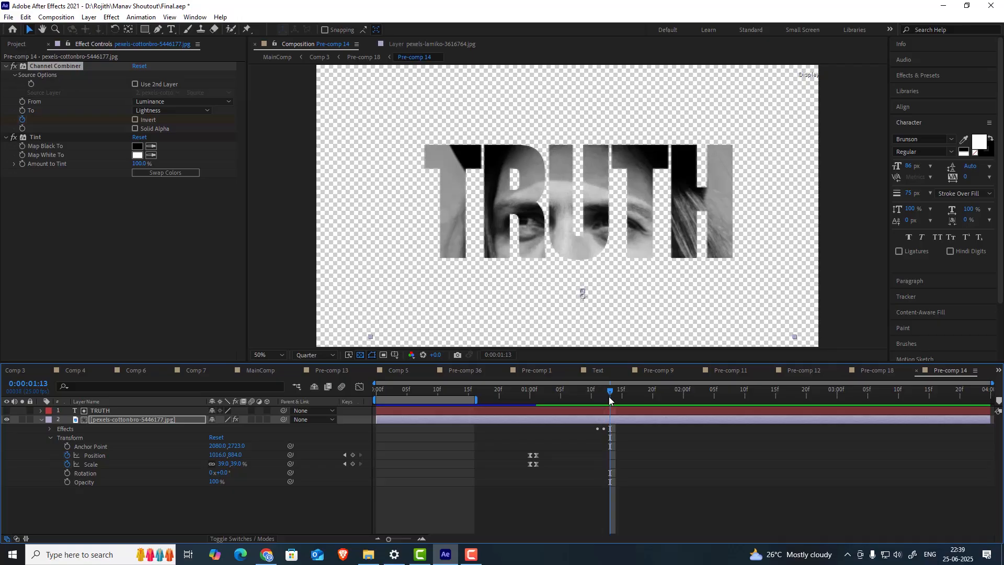
- Return to Comp 3, select Null 3 and scrub through its position keyframes to review the camera zoom on TRUTH
{"action": "left_click", "coordinate": [29, 371]}
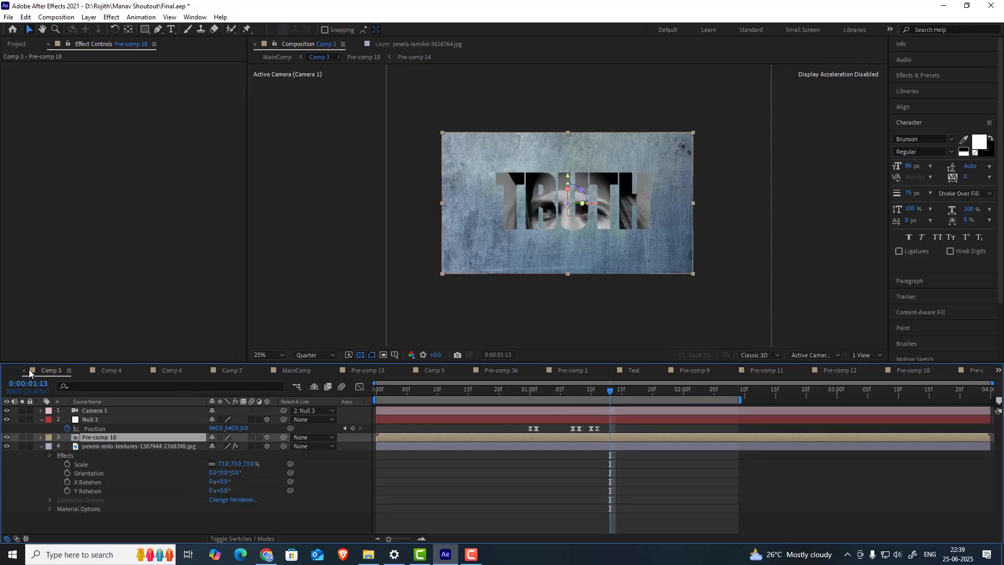
{"action": "left_click_drag", "start_coordinate": [609, 390], "coordinate": [590, 402]}
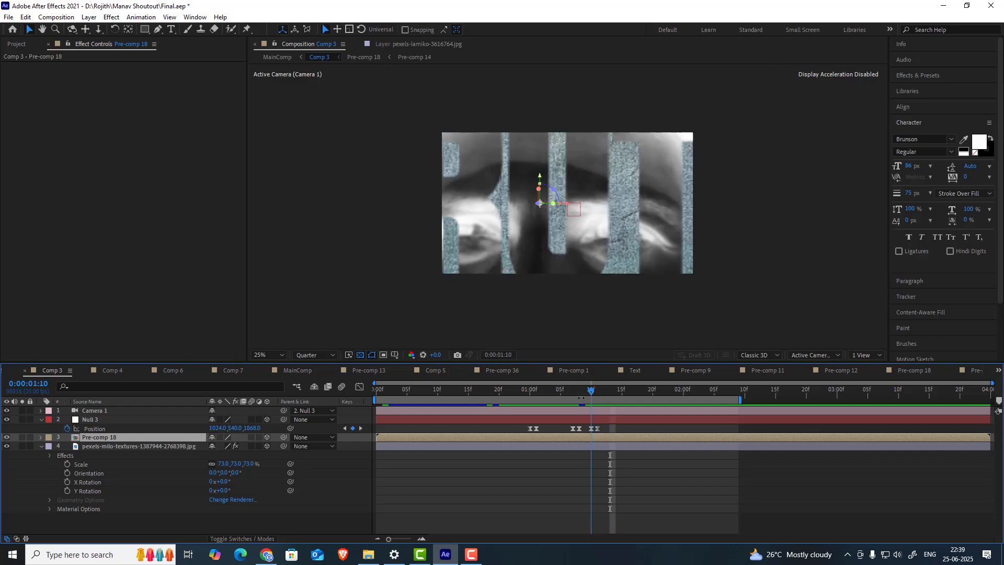
{"action": "left_click", "coordinate": [93, 421]}
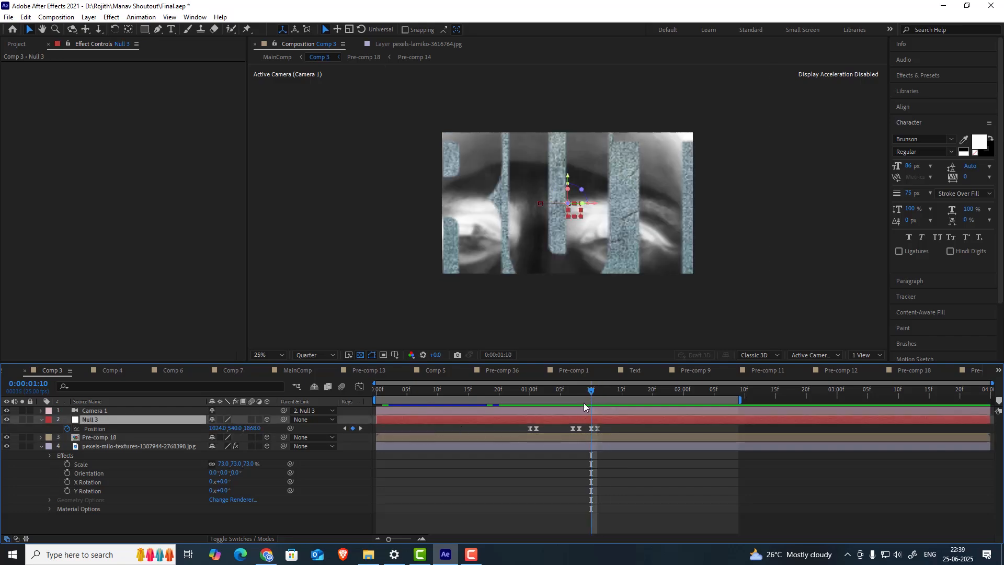
{"action": "left_click_drag", "start_coordinate": [592, 396], "coordinate": [530, 415]}
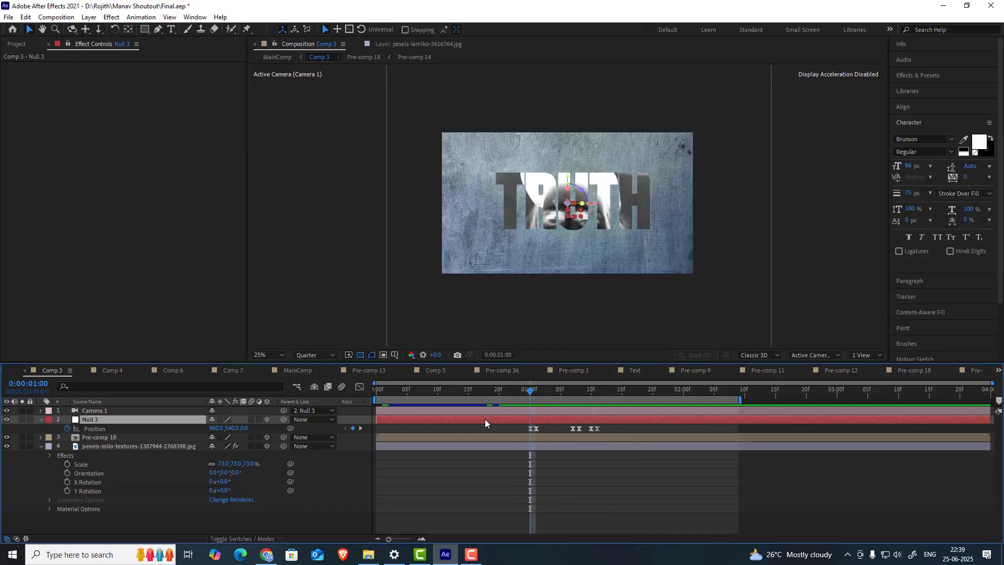
{"action": "left_click_drag", "start_coordinate": [528, 390], "coordinate": [556, 393]}
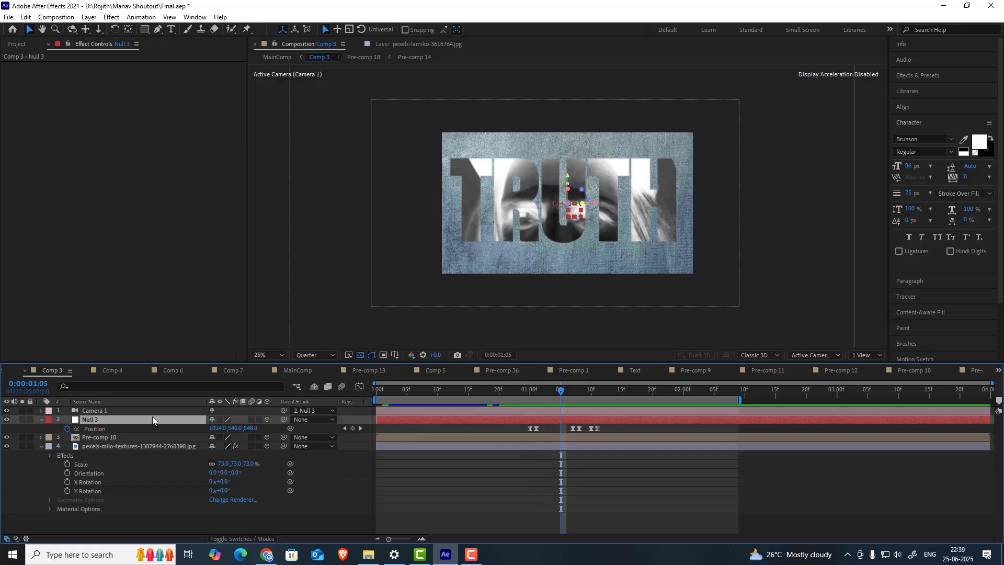
- View the new-layer types available for adding a null object, and scrub Comp 3's camera move to 0:00:01:13
{"action": "left_click", "coordinate": [89, 17]}
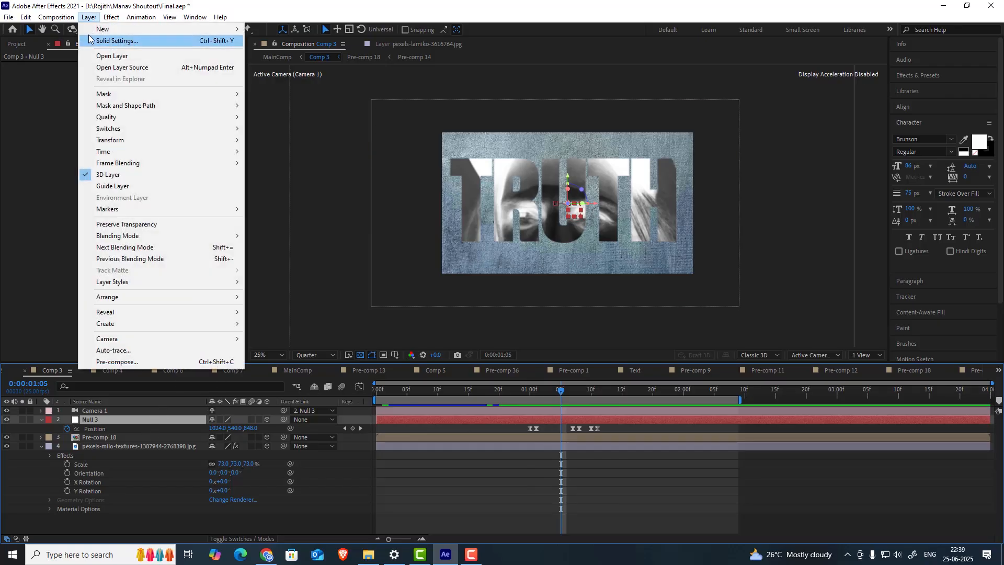
{"action": "mouse_move", "coordinate": [92, 30]}
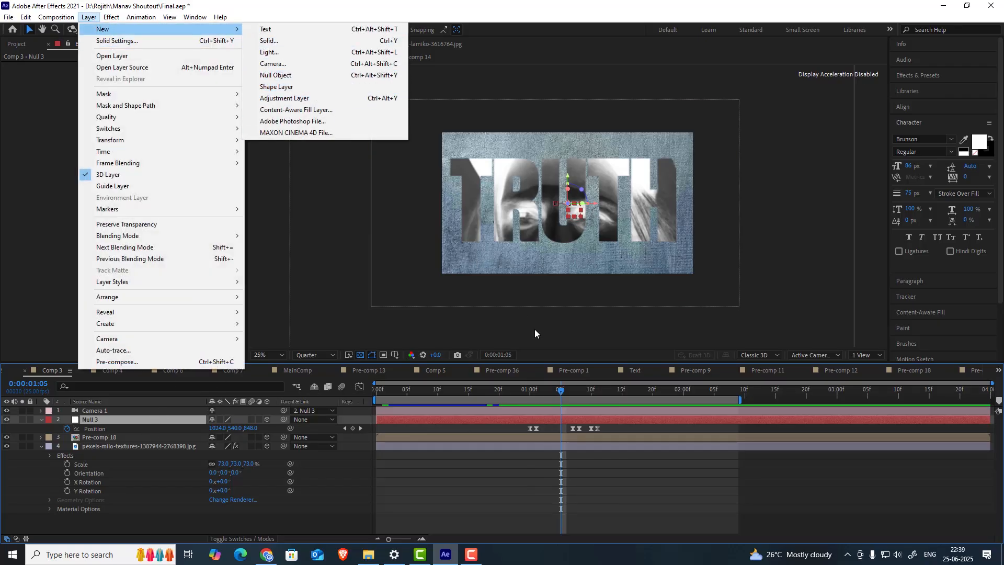
{"action": "left_click", "coordinate": [563, 393]}
{"action": "left_click_drag", "start_coordinate": [575, 389], "coordinate": [610, 391]}
{"action": "left_click_drag", "start_coordinate": [582, 399], "coordinate": [608, 404]}
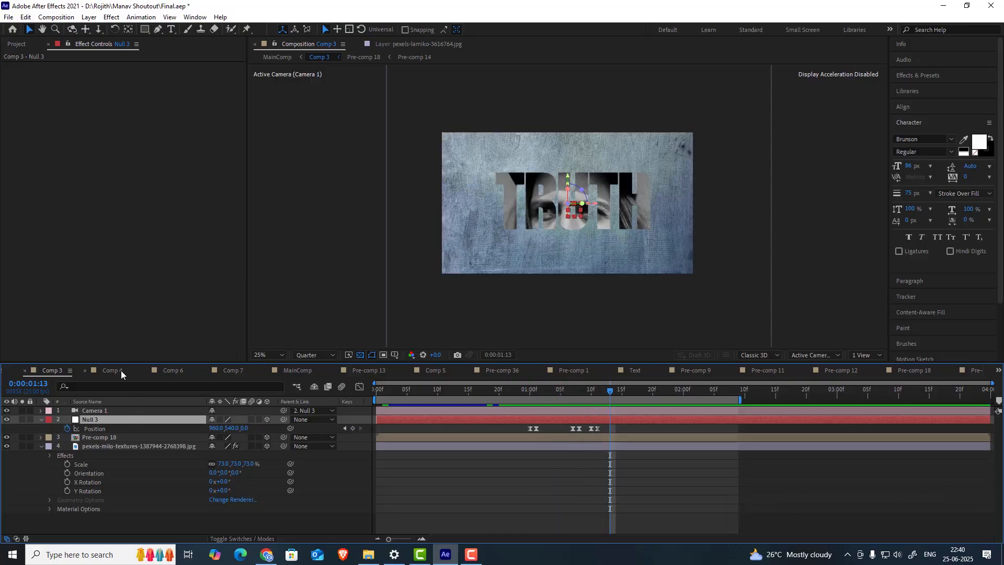
- Open Comp 4 and set its preview resolution to Quarter
{"action": "left_click", "coordinate": [112, 370]}
{"action": "left_click", "coordinate": [385, 389]}
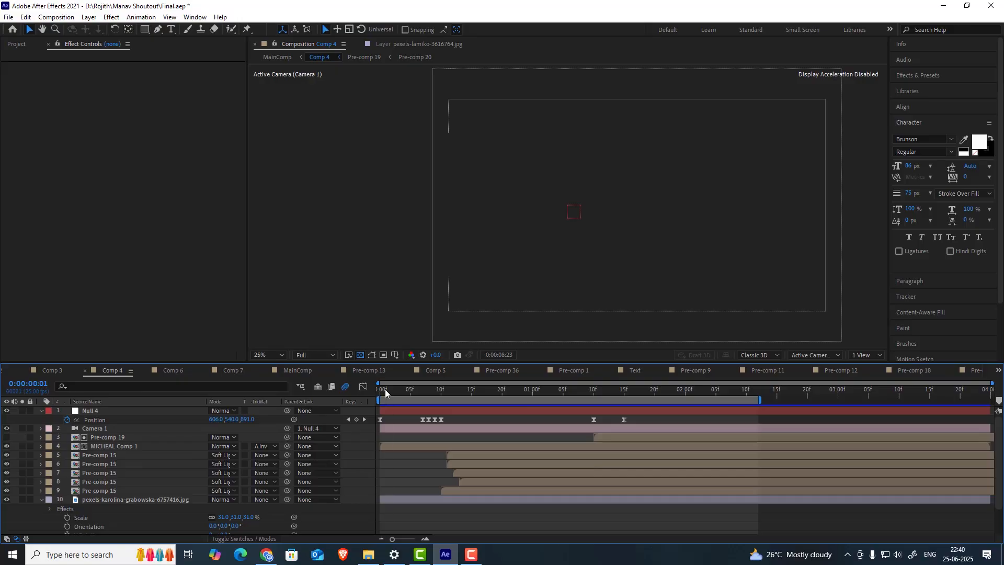
{"action": "left_click", "coordinate": [312, 357]}
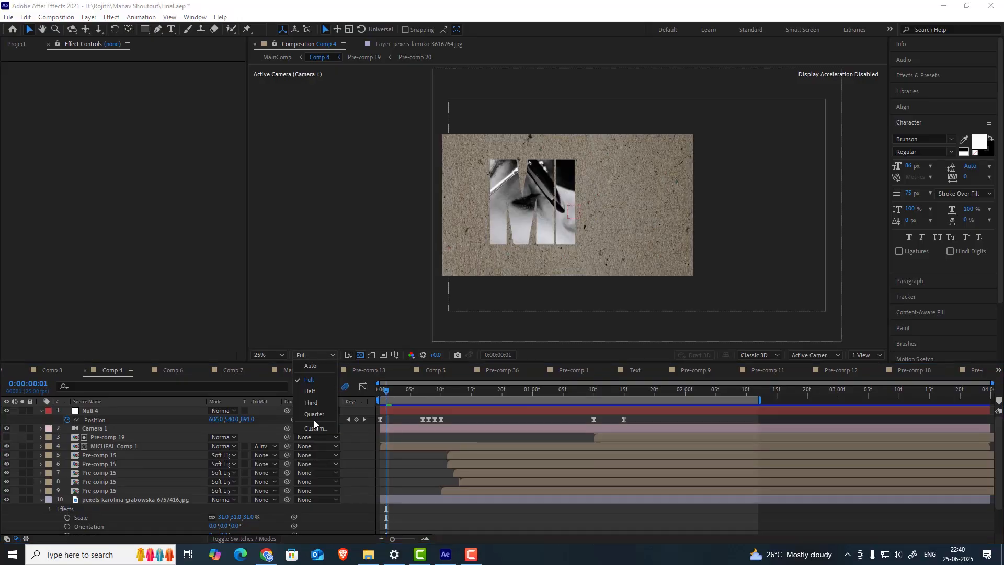
{"action": "left_click", "coordinate": [314, 416]}
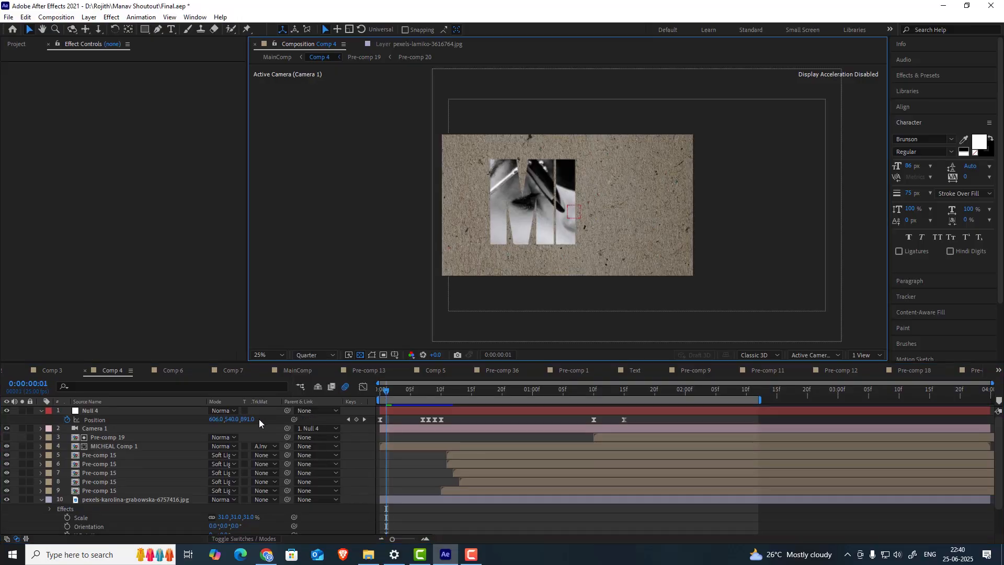
- Play Comp 4's animation from the first frame and stop the preview at 0:00:00:14
{"action": "left_click", "coordinate": [378, 393]}
{"action": "scroll", "coordinate": [934, 247], "scroll_direction": "down", "scroll_amount": 3}
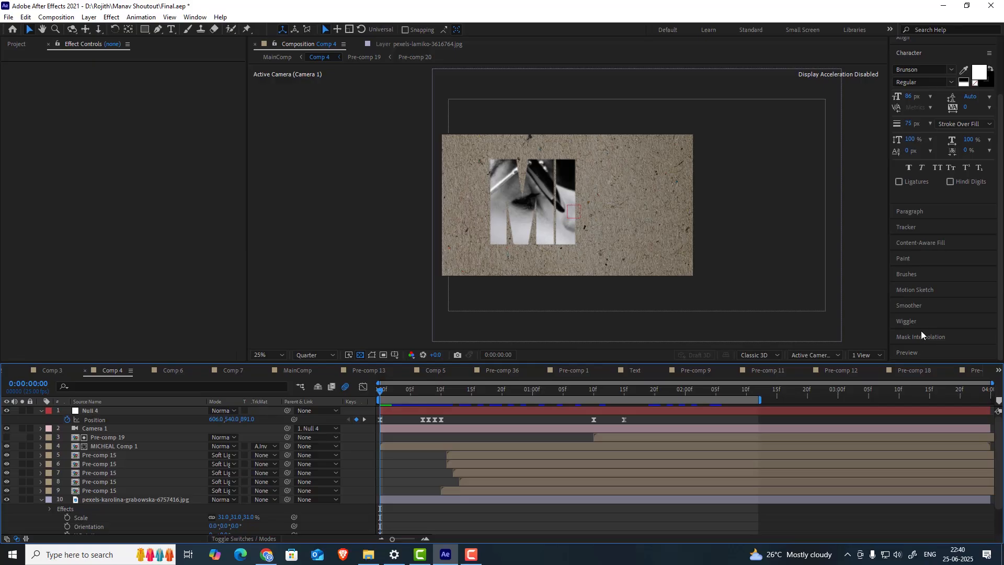
{"action": "left_click", "coordinate": [912, 352]}
{"action": "left_click", "coordinate": [941, 294]}
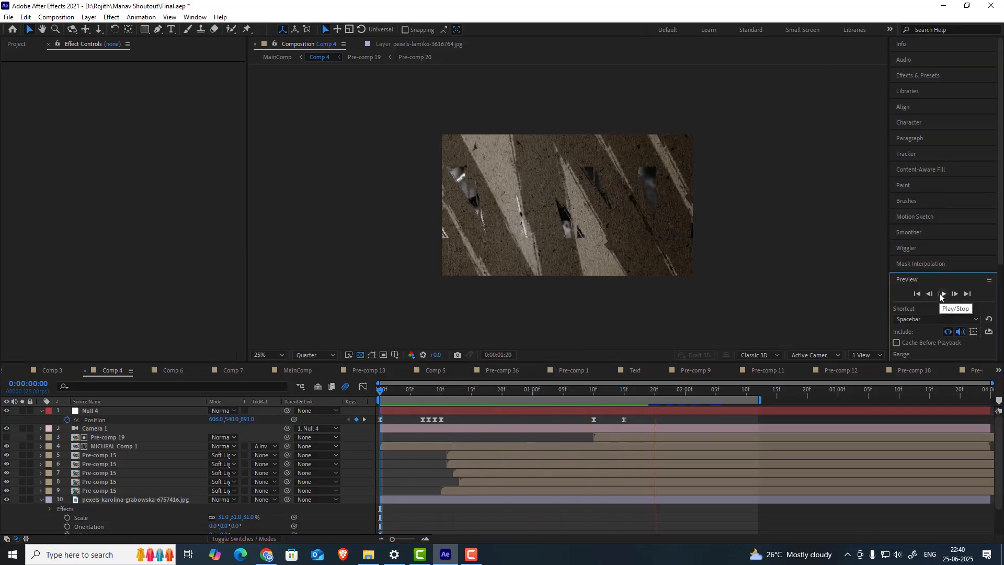
{"action": "left_click", "coordinate": [941, 293]}
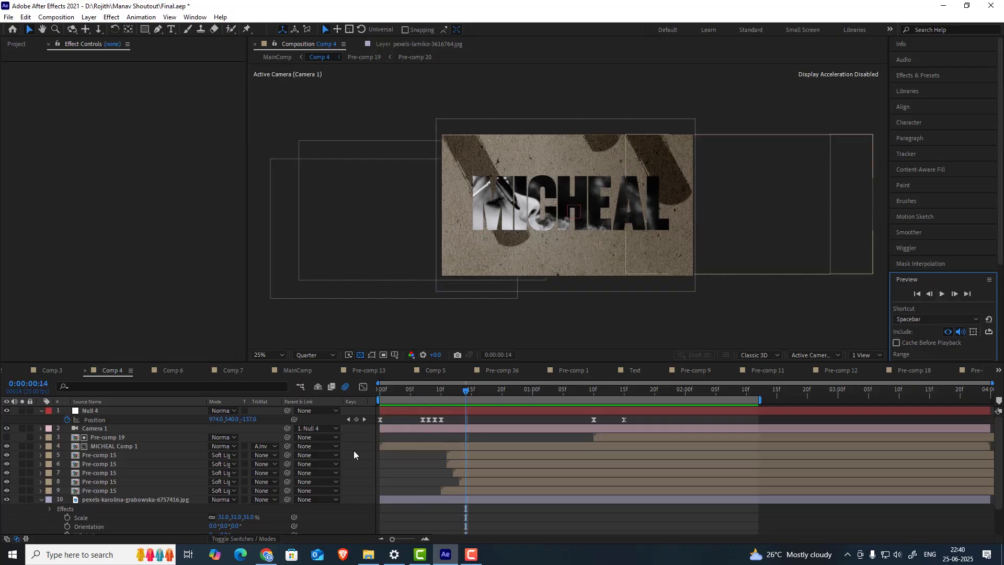
- View Comp 4's paper background texture on its own, and briefly solo the lowest Pre-comp 15 brush stroke in the composition
{"action": "double_click", "coordinate": [130, 500]}
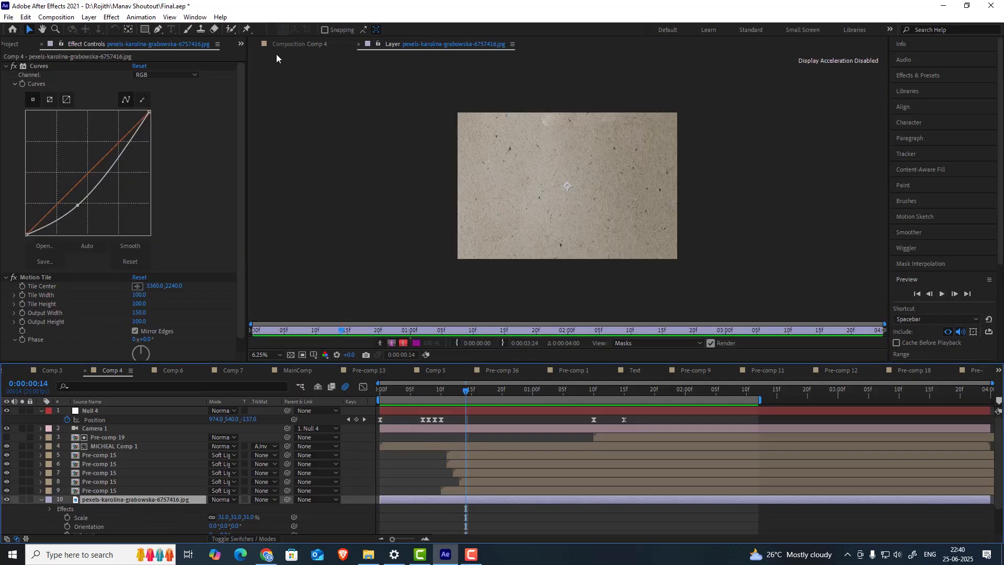
{"action": "left_click", "coordinate": [282, 43]}
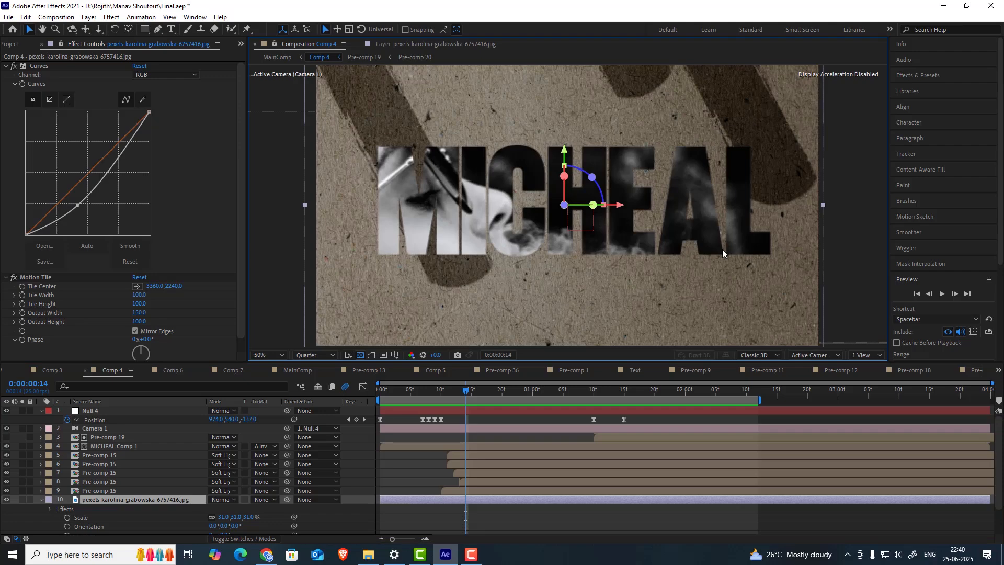
{"action": "left_click", "coordinate": [108, 490]}
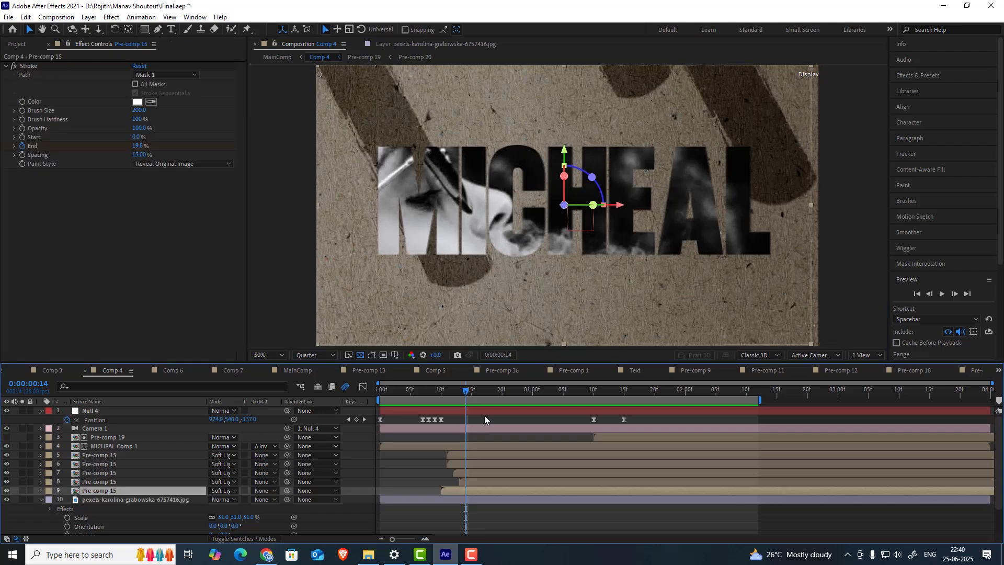
{"action": "left_click", "coordinate": [21, 489]}
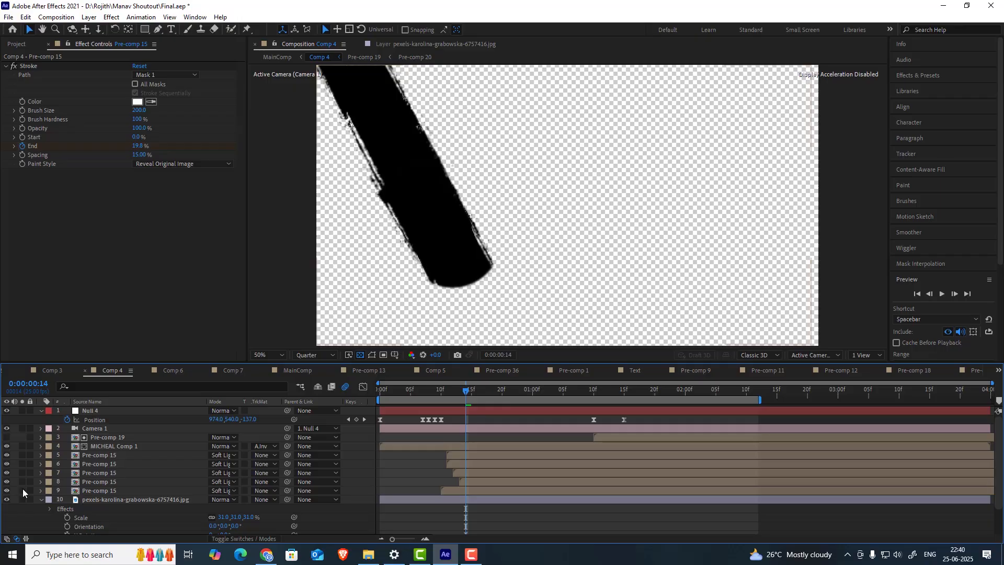
{"action": "left_click", "coordinate": [23, 488]}
- Go through Comp 4's Pre-comp 15 stroke layers one by one and scrub their wipe to 0:00:00:19
{"action": "left_click", "coordinate": [109, 490]}
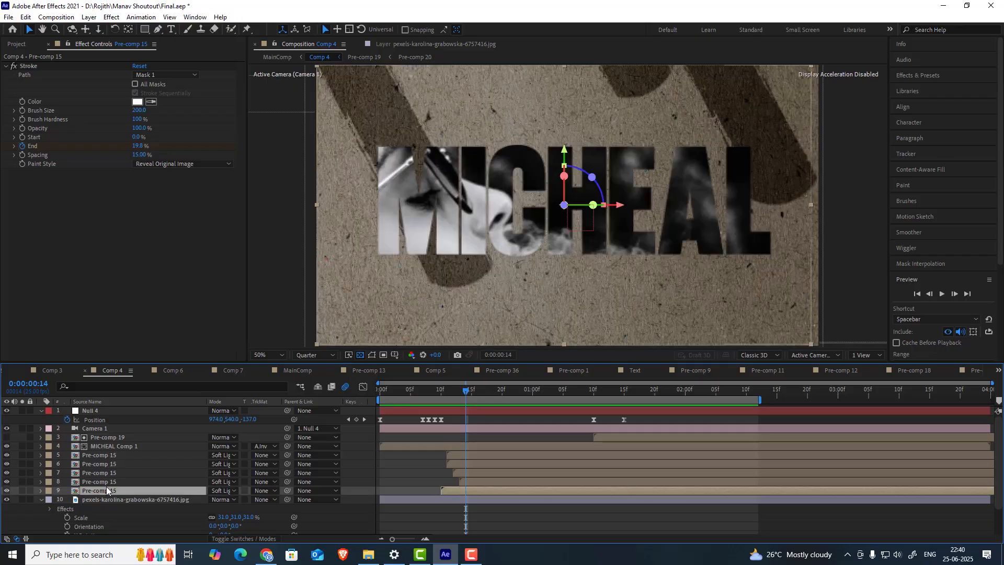
{"action": "left_click", "coordinate": [104, 482]}
{"action": "scroll", "coordinate": [488, 205], "scroll_direction": "down", "scroll_amount": 2}
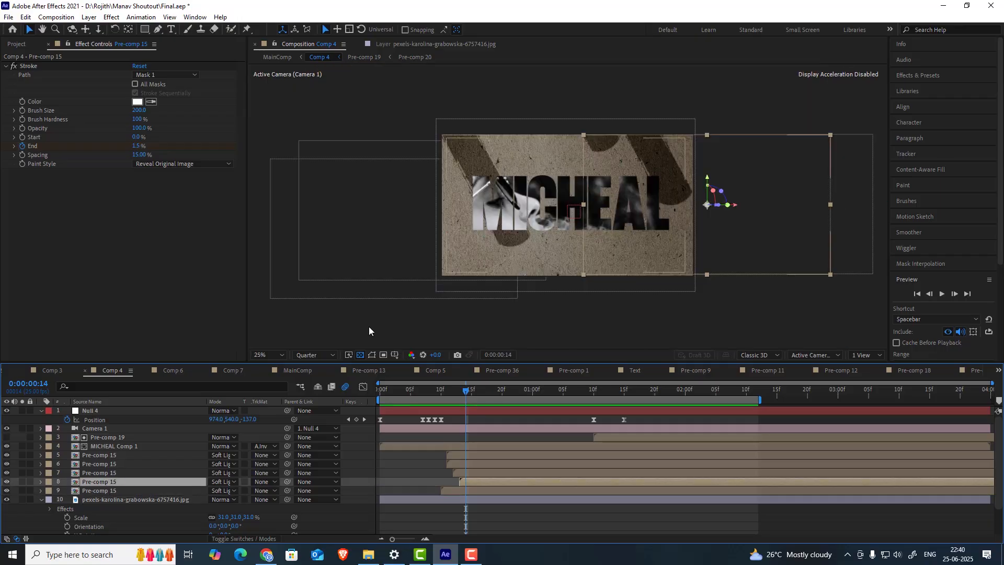
{"action": "left_click", "coordinate": [103, 472]}
{"action": "left_click", "coordinate": [105, 463]}
{"action": "left_click", "coordinate": [106, 456]}
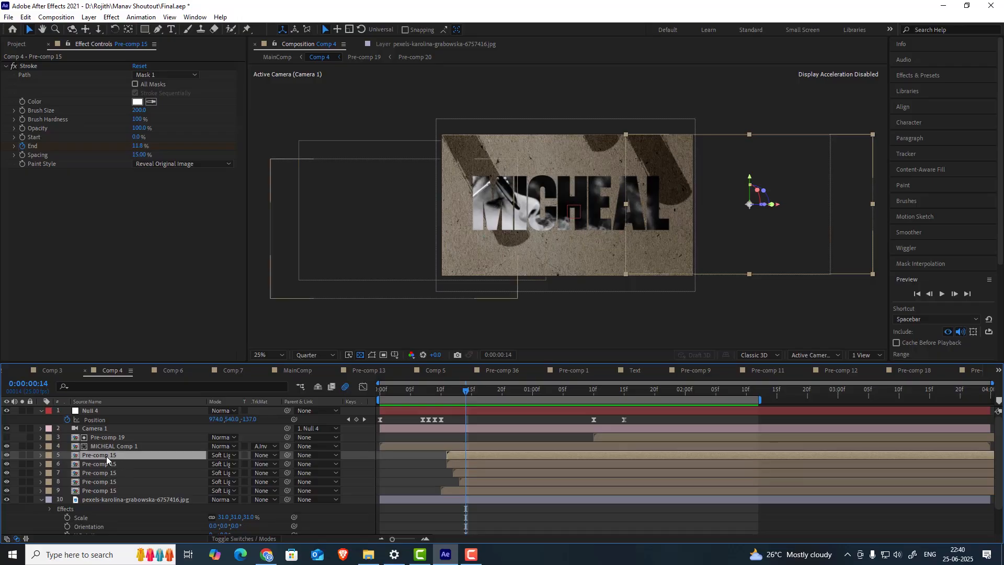
{"action": "left_click_drag", "start_coordinate": [473, 393], "coordinate": [498, 394]}
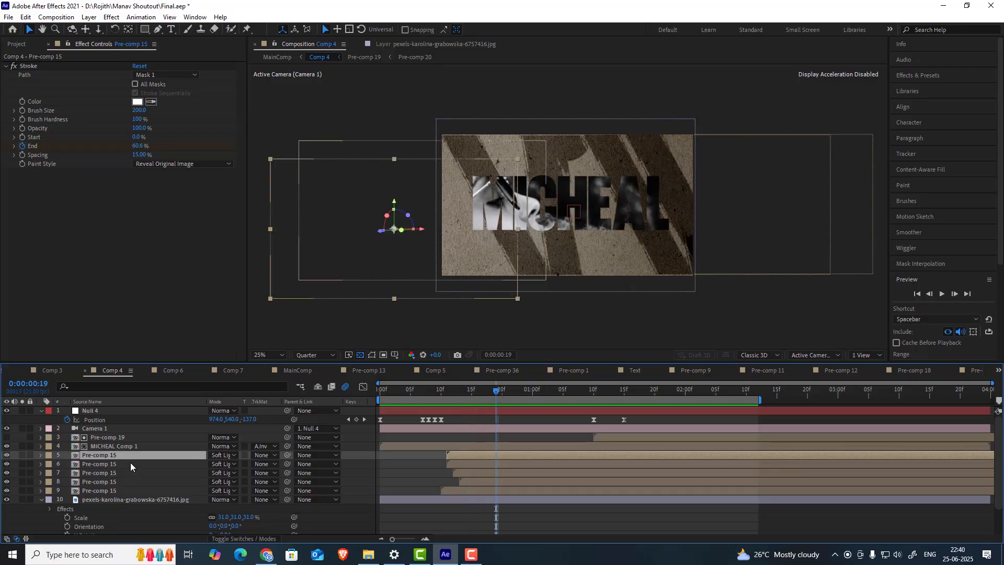
- Select MICHEAL Comp 1 in Comp 4 and solo it briefly to check the text layer alone
{"action": "left_click", "coordinate": [123, 445]}
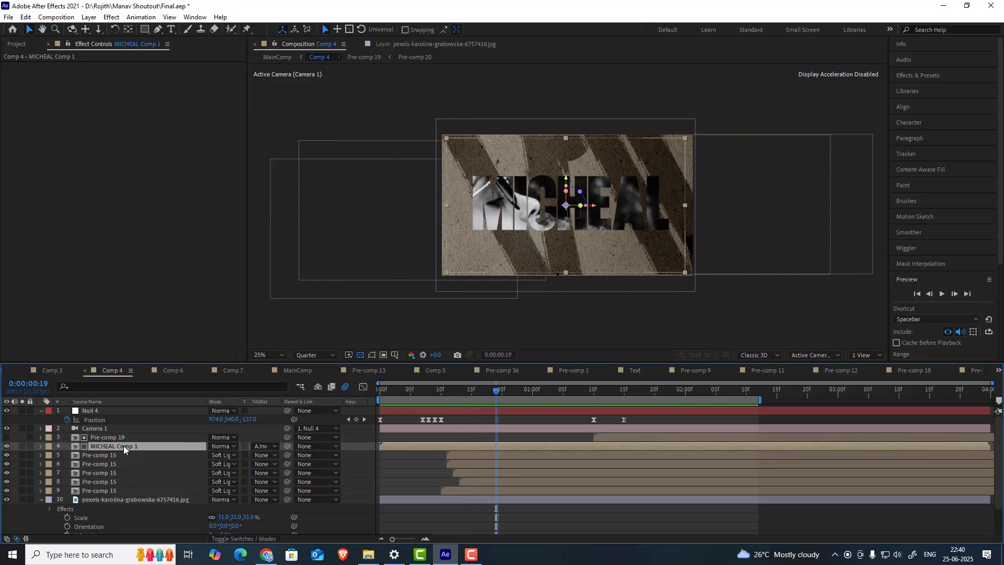
{"action": "left_click", "coordinate": [27, 447]}
{"action": "left_click", "coordinate": [26, 447]}
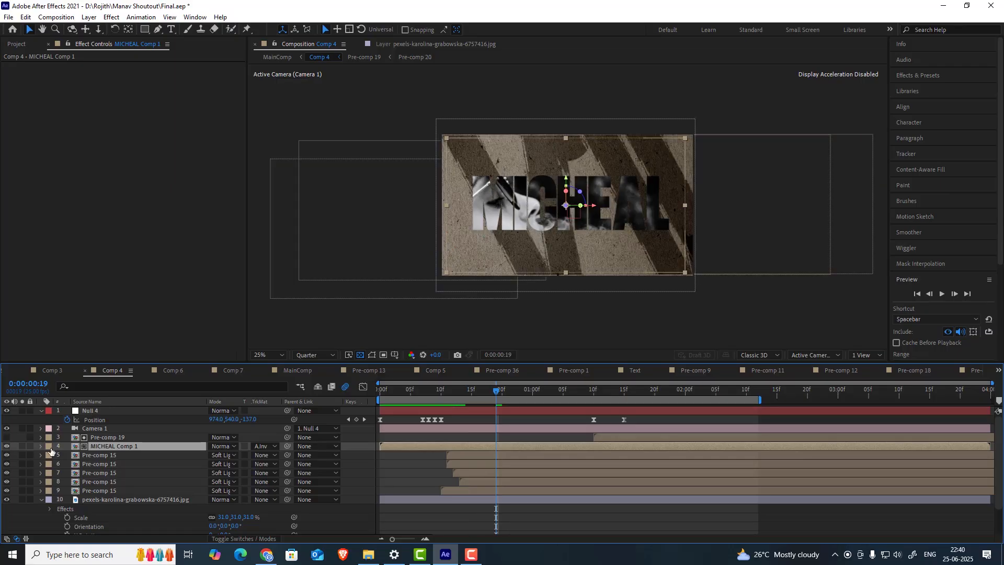
- Open MICHEAL Comp 1, inspect its portrait image and MICHEAL Comp 2 text matte, and show the result on the transparency grid
{"action": "double_click", "coordinate": [100, 447]}
{"action": "double_click", "coordinate": [118, 420]}
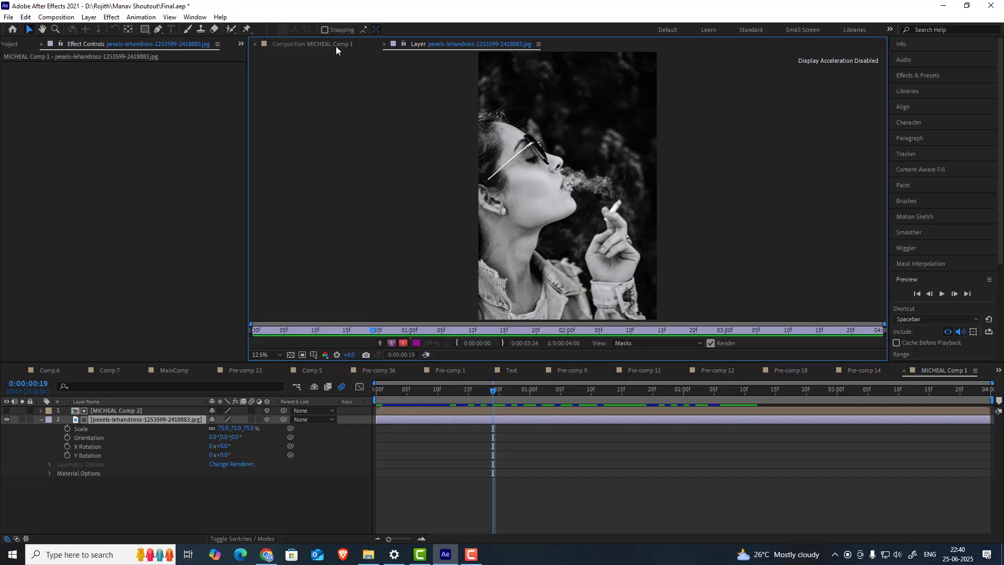
{"action": "left_click", "coordinate": [334, 45]}
{"action": "left_click", "coordinate": [139, 411]}
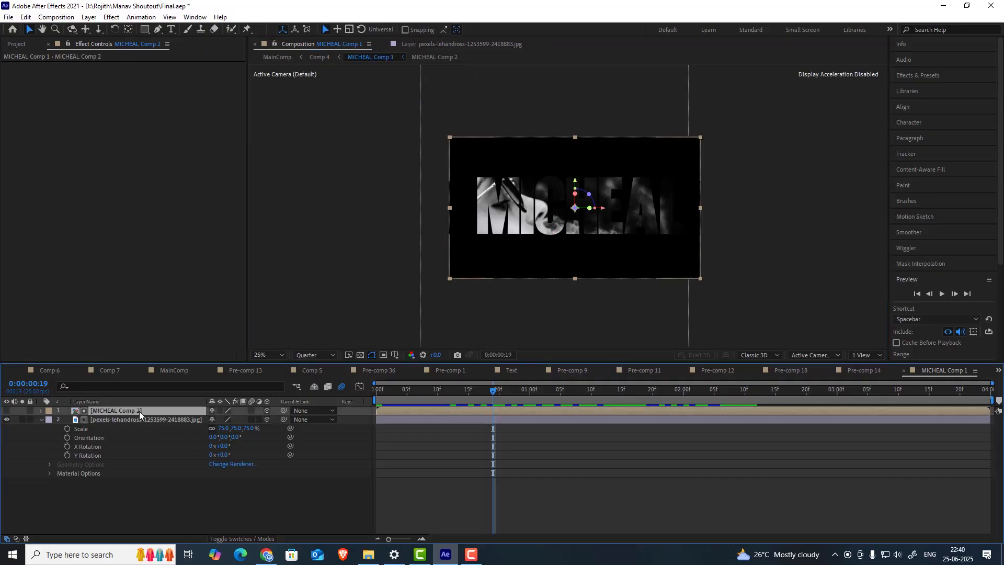
{"action": "left_click", "coordinate": [359, 354]}
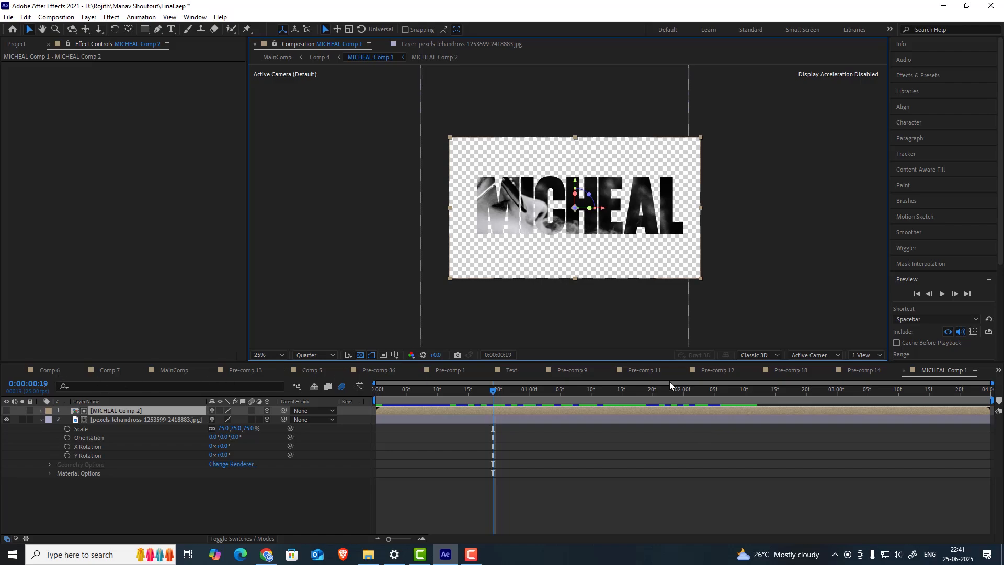
- Close the Pre-comp 36 timeline, and back in Comp 4 inspect Pre-comp 19's Stroke effect and scrub to 0:00:01:06
{"action": "left_click", "coordinate": [347, 371]}
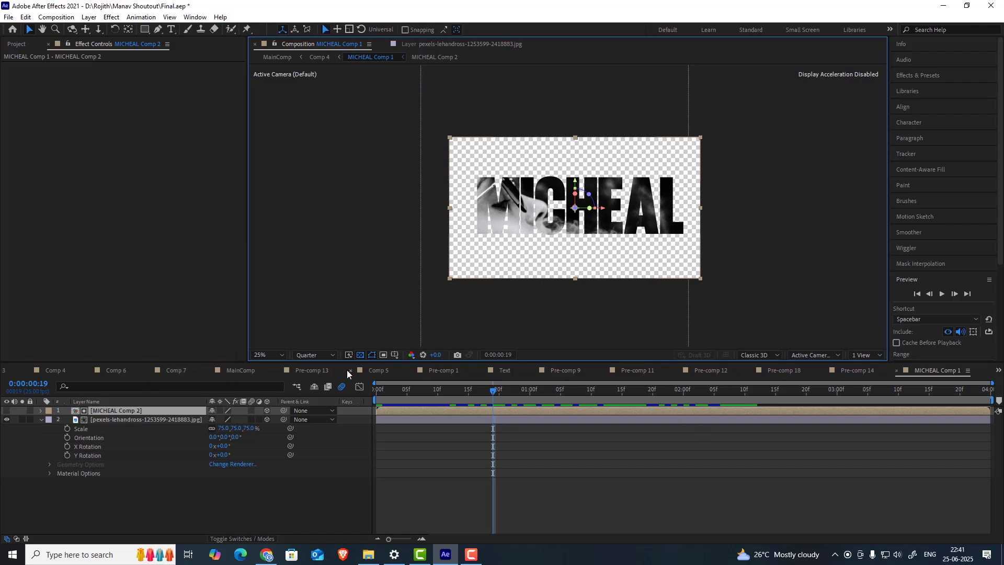
{"action": "left_click", "coordinate": [52, 370]}
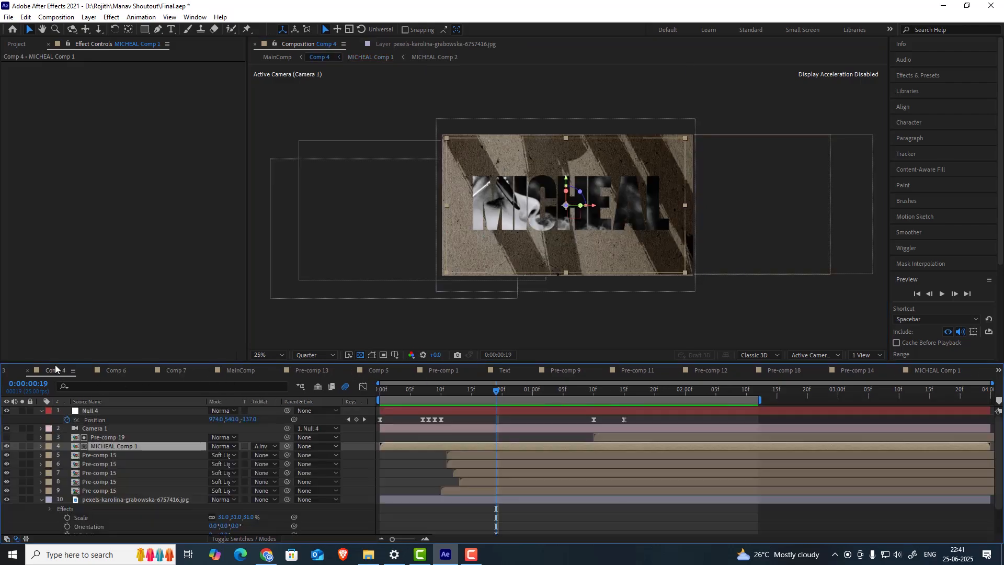
{"action": "left_click", "coordinate": [112, 437]}
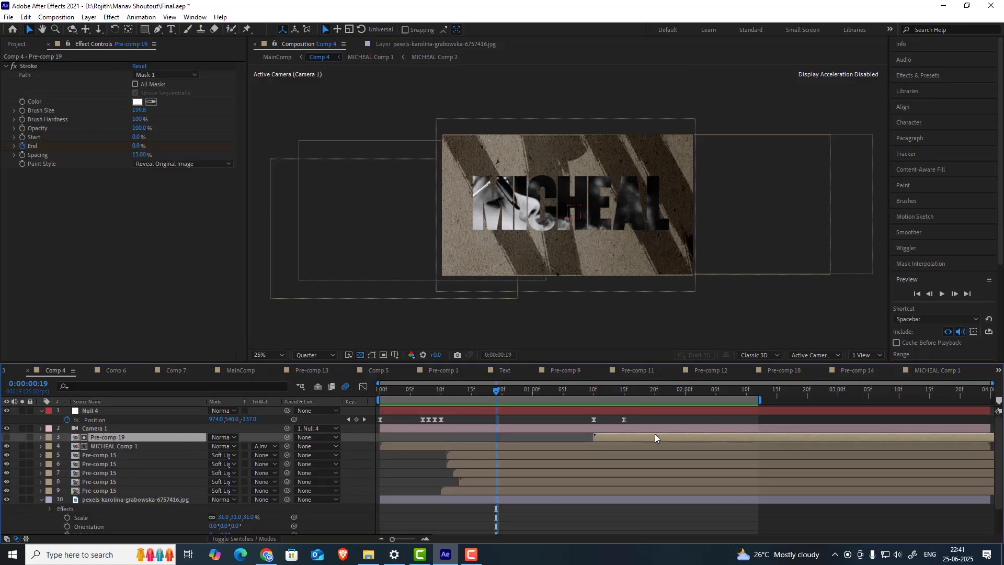
{"action": "left_click_drag", "start_coordinate": [594, 388], "coordinate": [569, 393]}
- Examine how Null 4 drives Camera 1, scrubbing Comp 4's ending wipe and returning to 0:00:01:01
{"action": "left_click", "coordinate": [105, 412]}
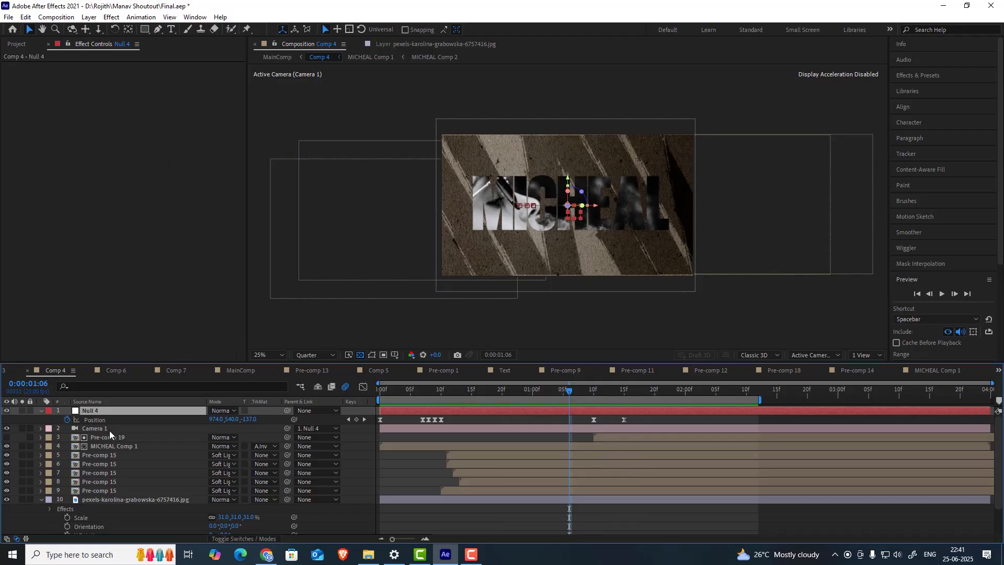
{"action": "left_click", "coordinate": [105, 429]}
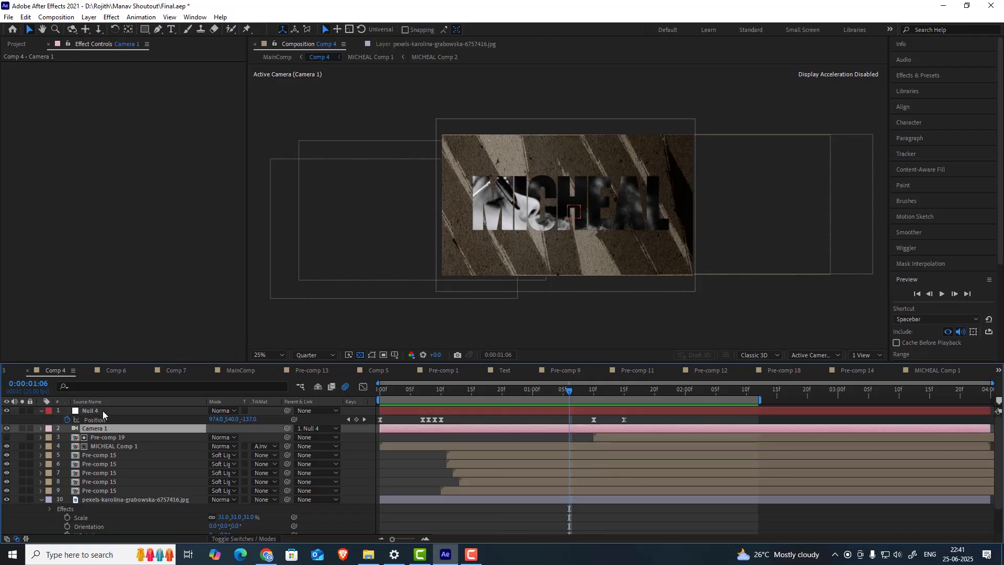
{"action": "left_click", "coordinate": [102, 411]}
{"action": "left_click_drag", "start_coordinate": [594, 389], "coordinate": [746, 393]}
{"action": "left_click", "coordinate": [538, 397]}
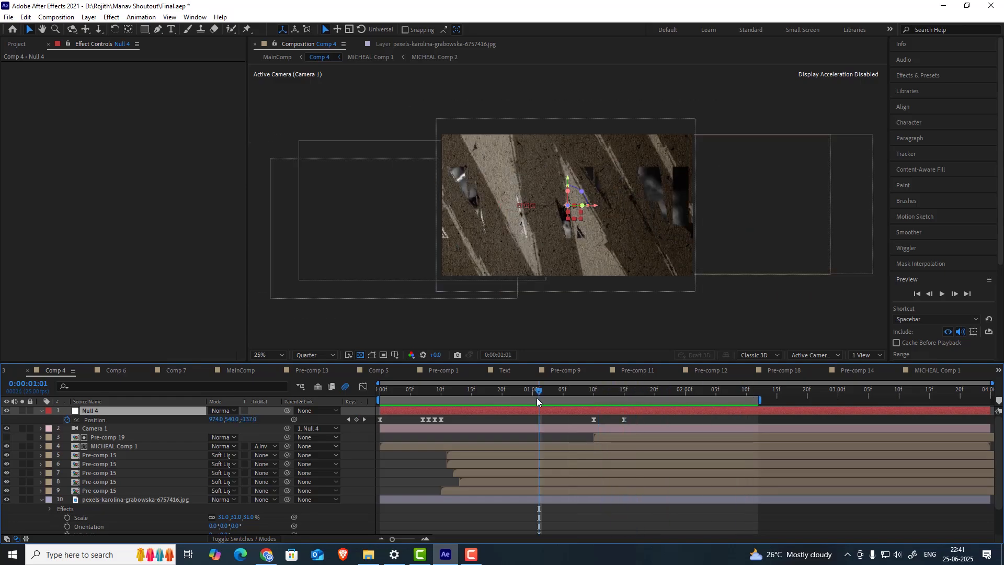
- Close the Pre-comp 13 timeline and open Comp 5 with its preview resolution set to Quarter
{"action": "left_click", "coordinate": [280, 370]}
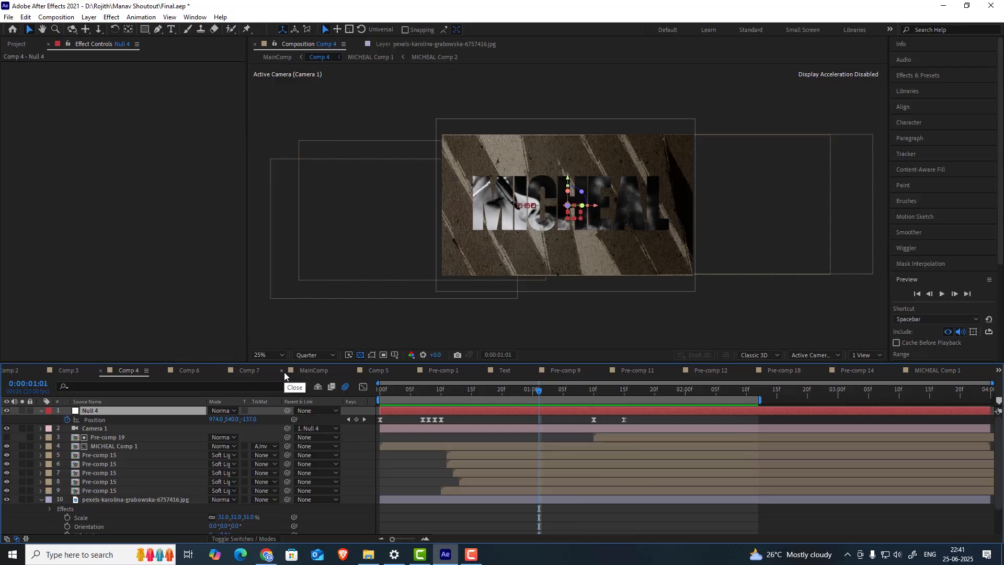
{"action": "left_click", "coordinate": [378, 372]}
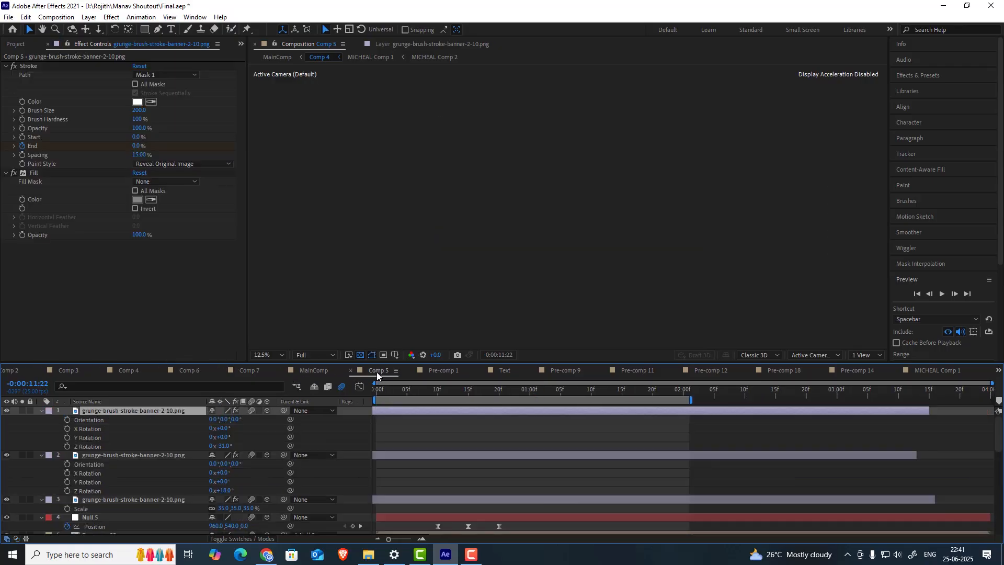
{"action": "left_click", "coordinate": [315, 354]}
{"action": "left_click", "coordinate": [315, 413]}
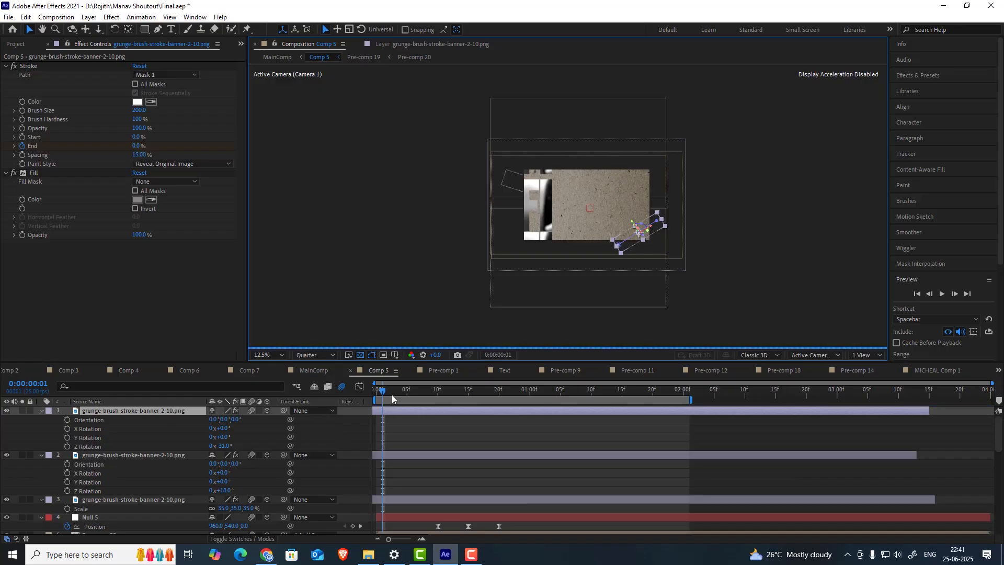
- Play Comp 5's animation from the first frame and stop the preview at 0:00:01:04
{"action": "left_click_drag", "start_coordinate": [378, 390], "coordinate": [371, 393]}
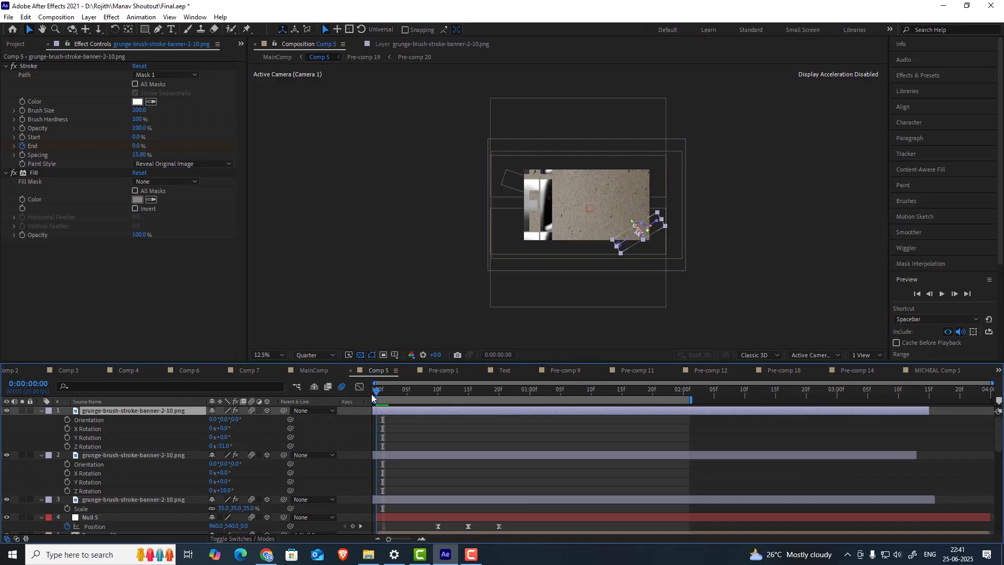
{"action": "left_click", "coordinate": [943, 293]}
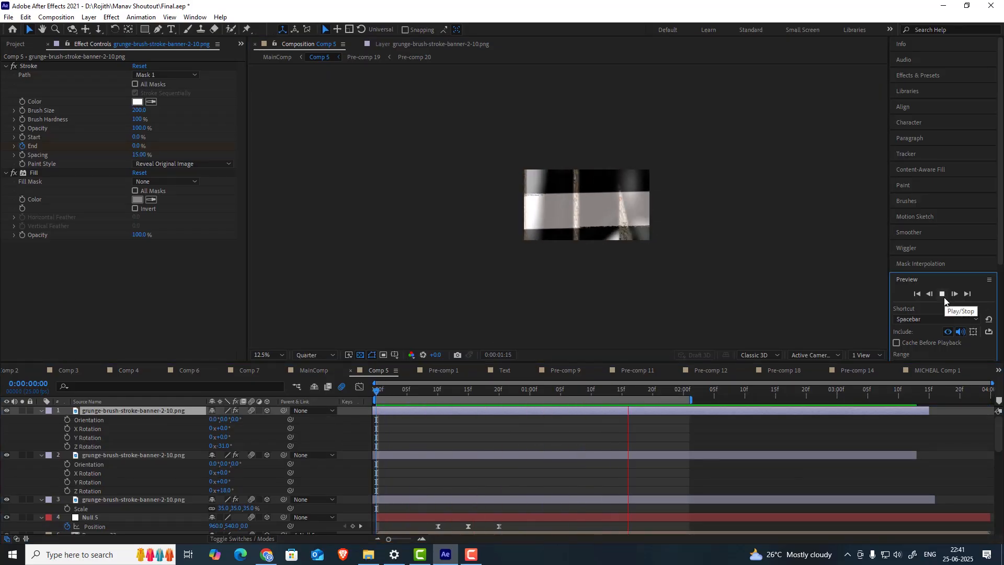
{"action": "left_click", "coordinate": [943, 293]}
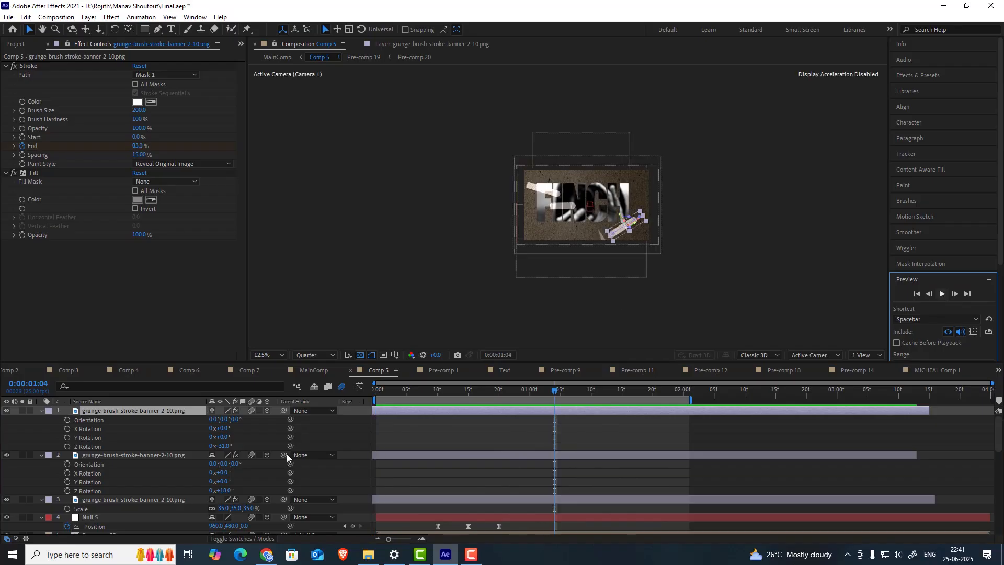
- Find Comp 5's paper background texture at the end of the layer stack and open it to inspect the image and its Curves effect
{"action": "scroll", "coordinate": [268, 463], "scroll_direction": "down", "scroll_amount": 3}
{"action": "scroll", "coordinate": [103, 486], "scroll_direction": "down", "scroll_amount": 6}
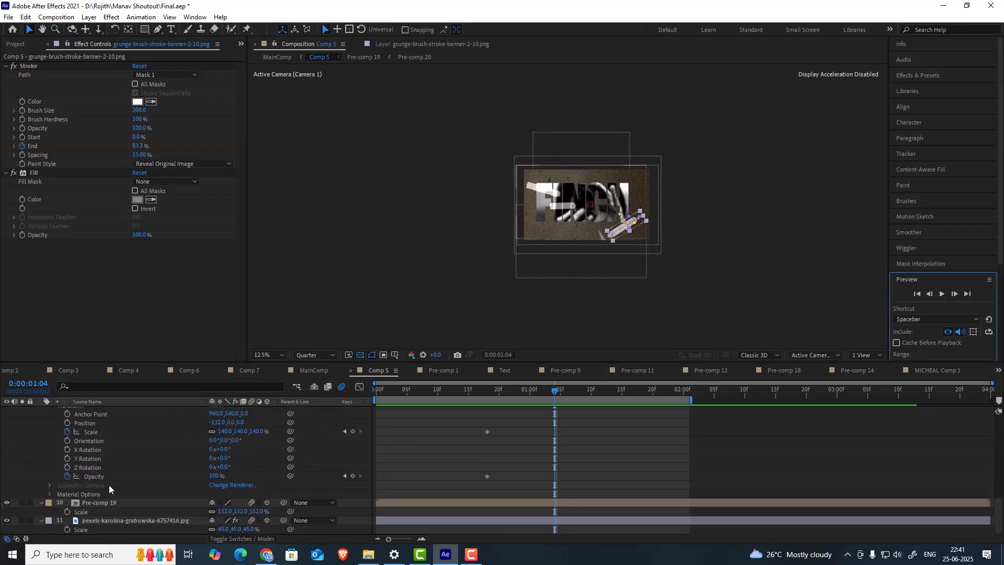
{"action": "left_click", "coordinate": [124, 520]}
{"action": "double_click", "coordinate": [124, 519]}
{"action": "scroll", "coordinate": [505, 196], "scroll_direction": "down", "scroll_amount": 2}
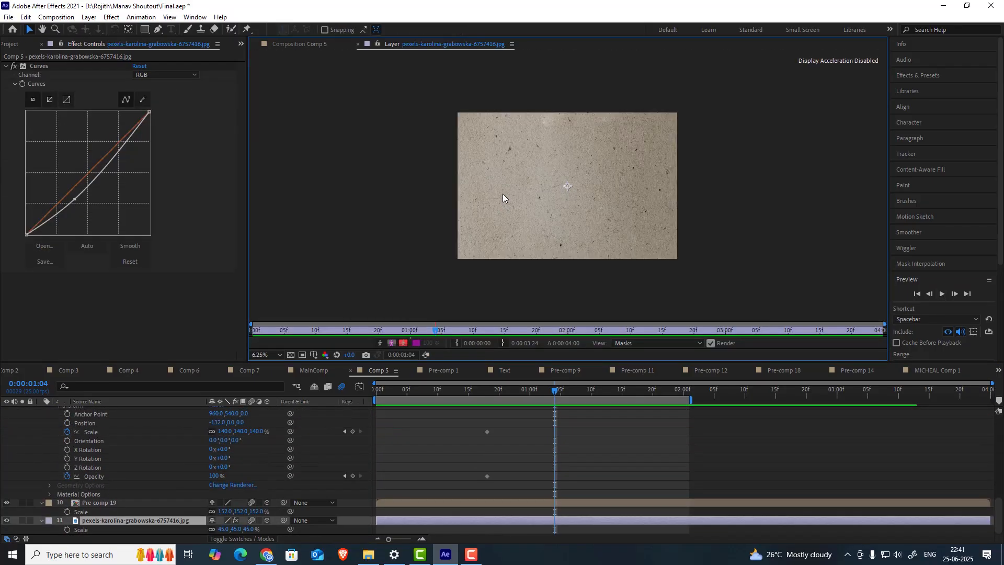
- Return to the Comp 5 view and scrub its camera move back to 0:00:00:08
{"action": "left_click", "coordinate": [299, 44]}
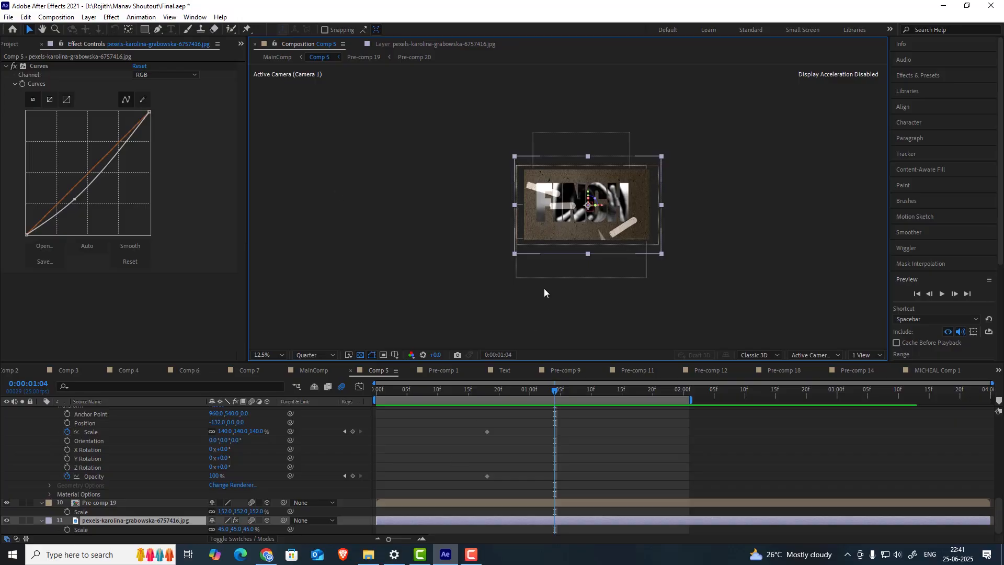
{"action": "scroll", "coordinate": [546, 266], "scroll_direction": "up", "scroll_amount": 2}
{"action": "left_click_drag", "start_coordinate": [555, 393], "coordinate": [415, 404]}
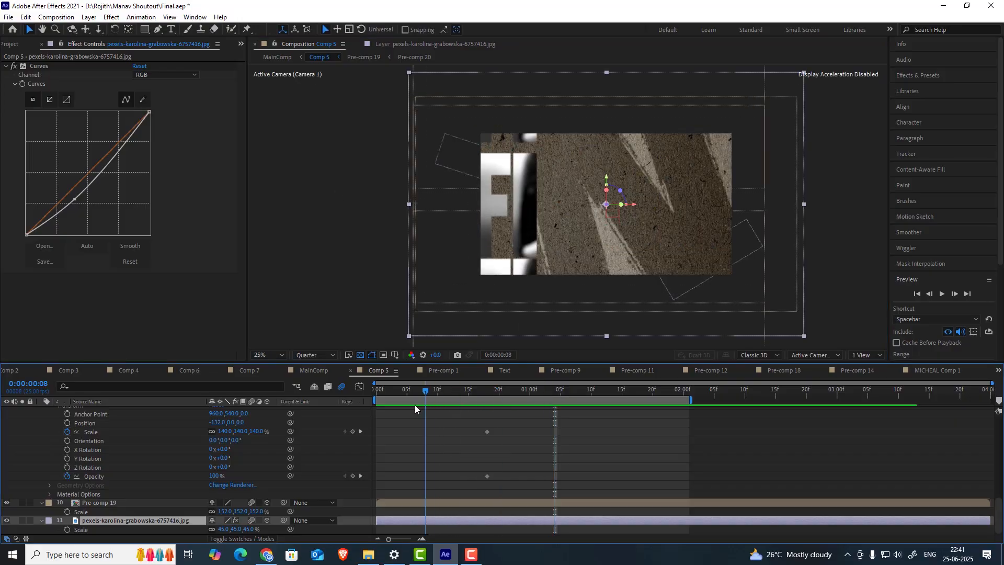
- Solo Pre-comp 19 on layer 10 and Pre-comp 22 on layer 9 one after the other, restoring the full Comp 5 view each time
{"action": "left_click", "coordinate": [120, 501]}
{"action": "left_click", "coordinate": [22, 501]}
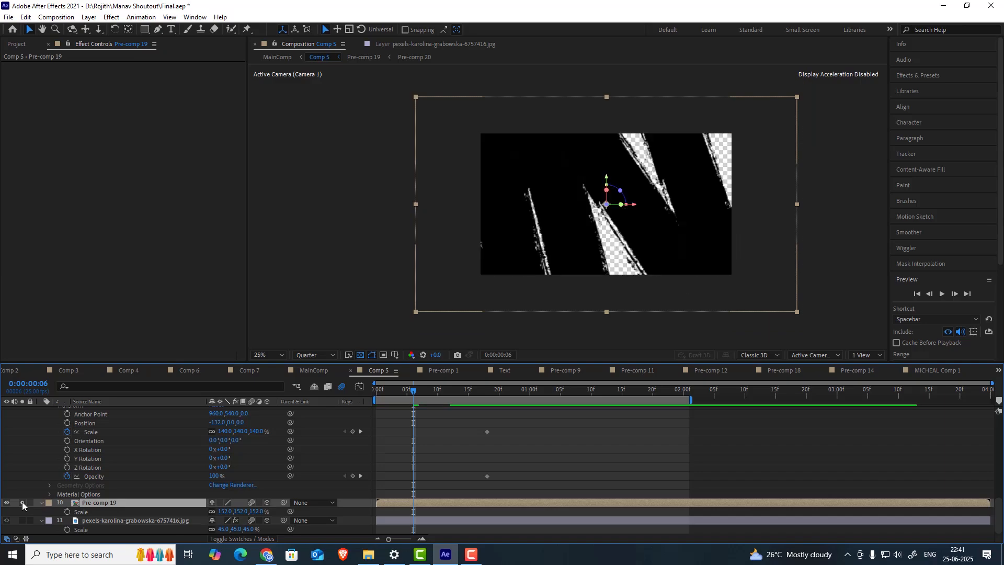
{"action": "left_click", "coordinate": [22, 501]}
{"action": "key", "text": "ctrl+Up"}
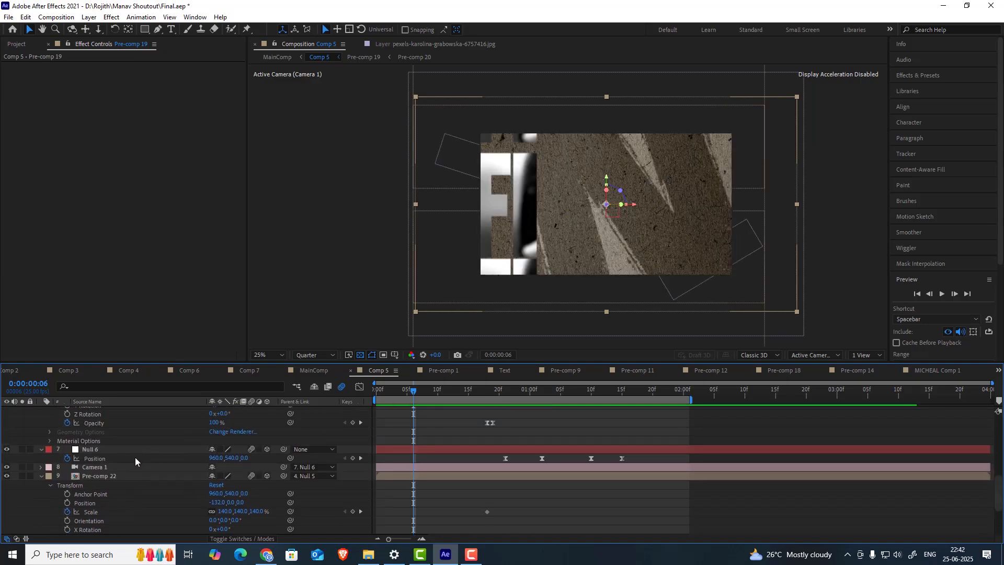
{"action": "left_click", "coordinate": [22, 477]}
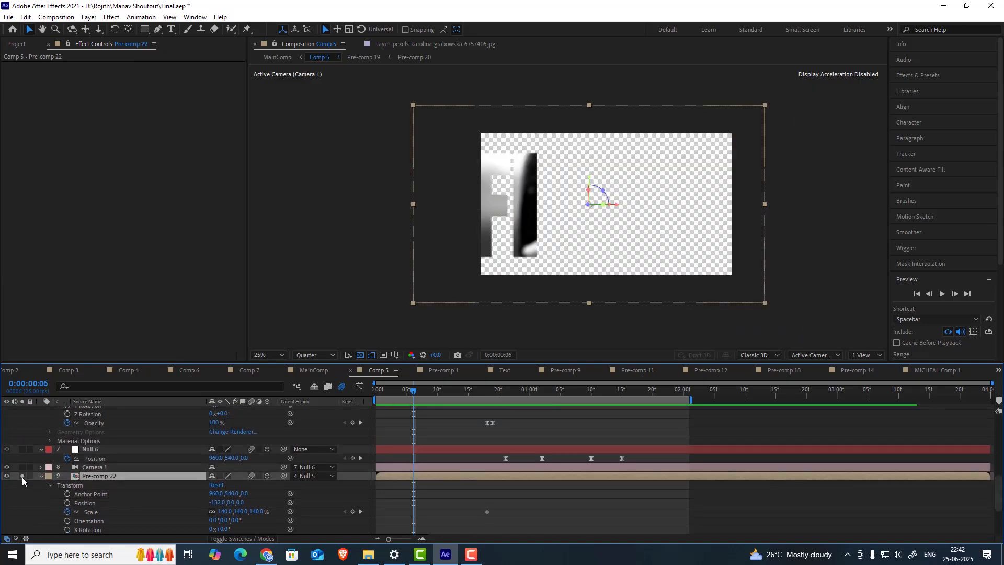
{"action": "left_click", "coordinate": [22, 476]}
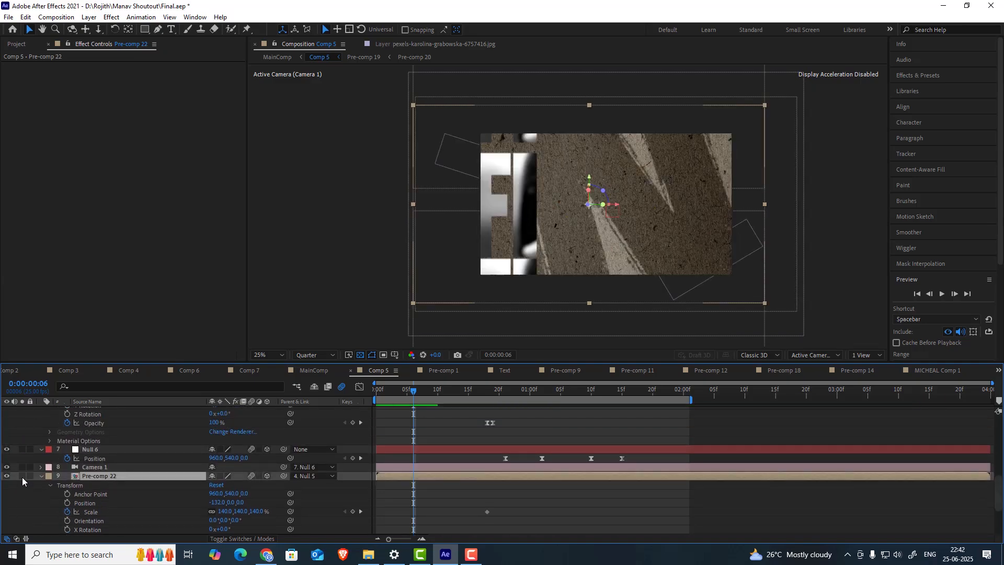
- Open Pre-comp 22 at its first frame, inspect its portrait photo with the applied effects, and select the FINCH Comp 1 layer
{"action": "double_click", "coordinate": [99, 479]}
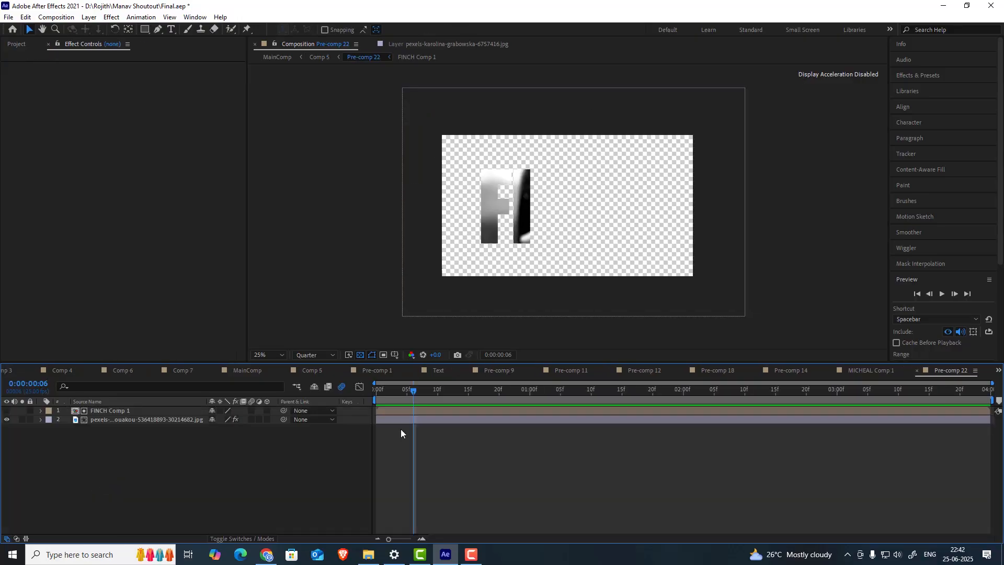
{"action": "left_click_drag", "start_coordinate": [406, 393], "coordinate": [272, 402]}
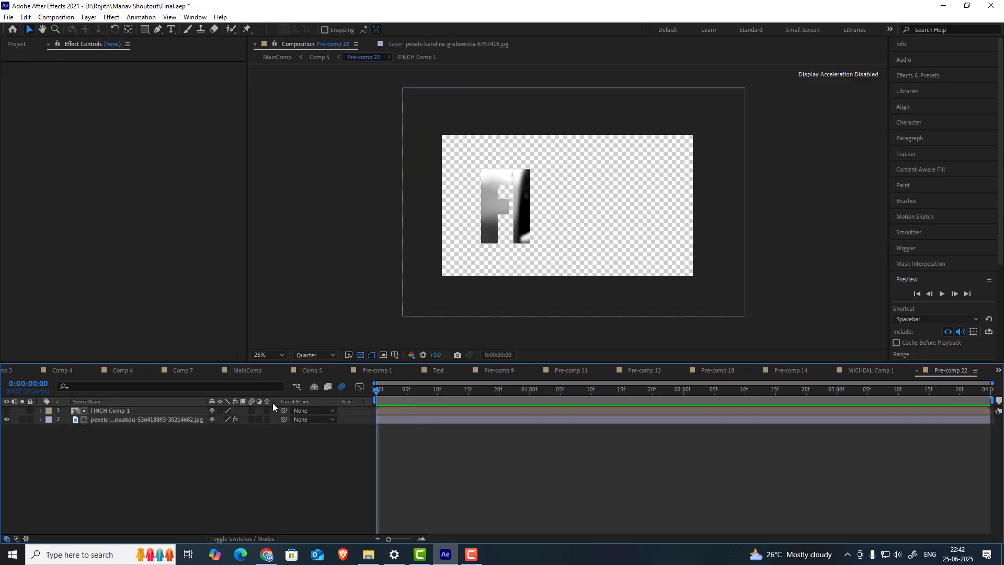
{"action": "double_click", "coordinate": [119, 420]}
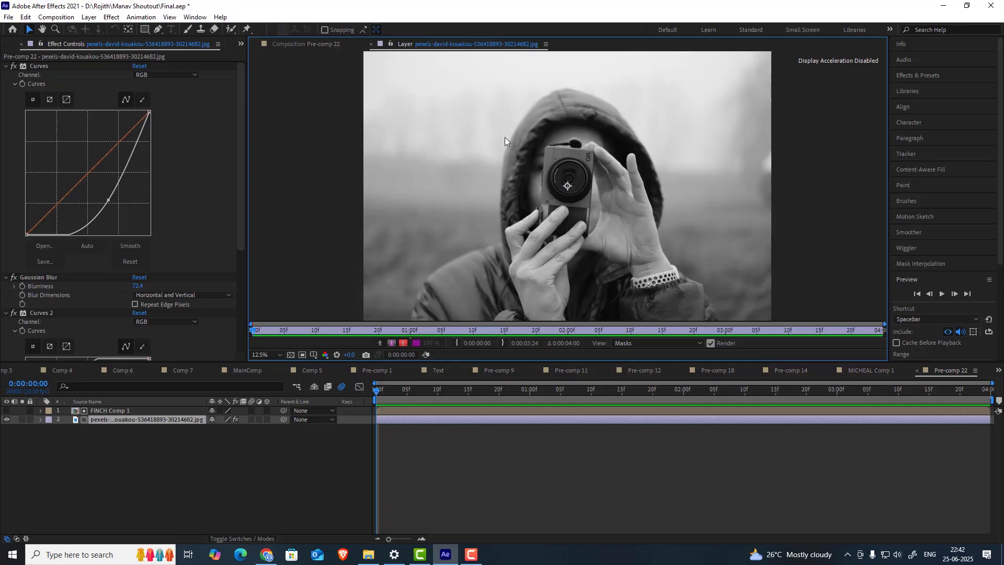
{"action": "left_click", "coordinate": [327, 45]}
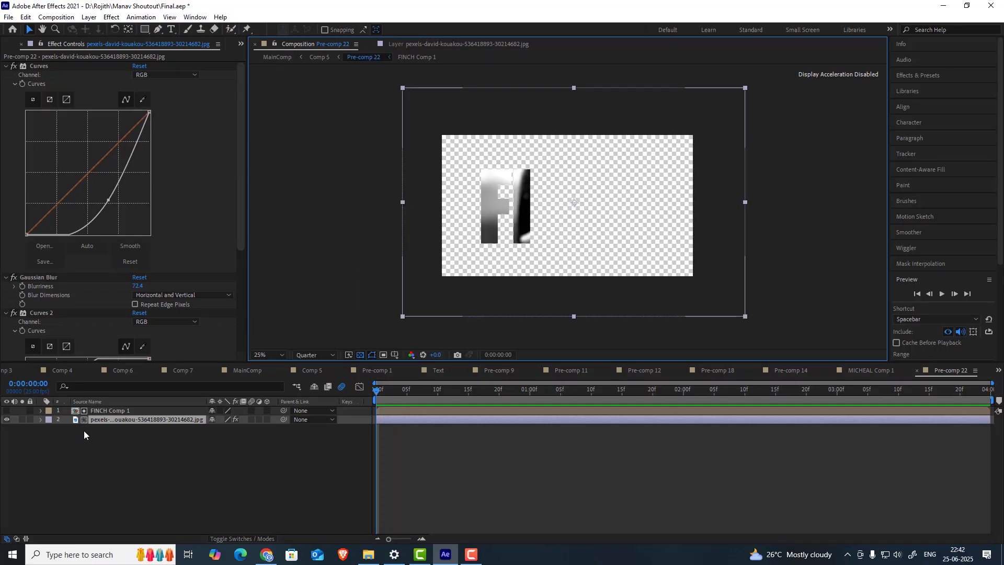
{"action": "left_click", "coordinate": [103, 412]}
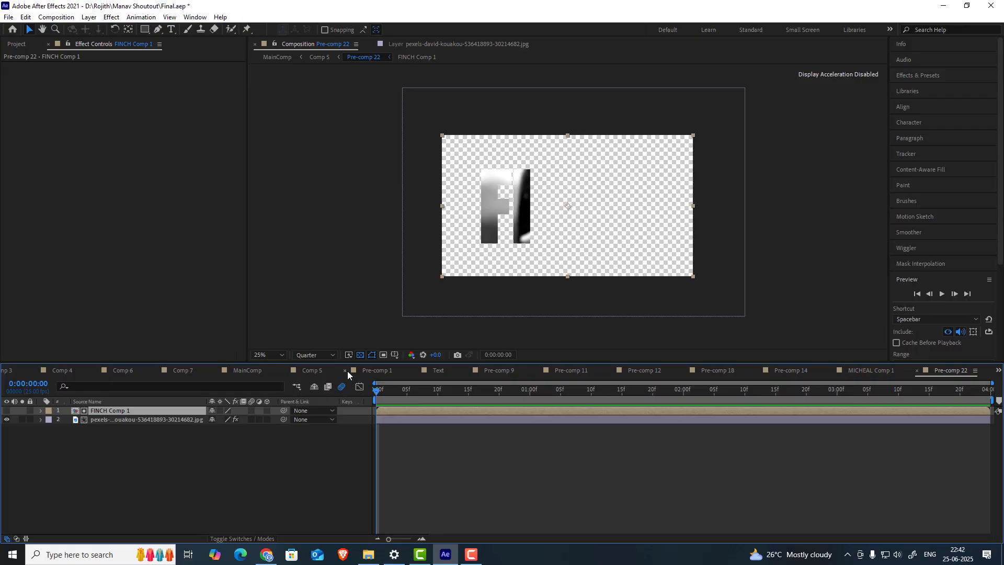
- Return to Comp 5, briefly solo the layer 9 copy of Pre-comp 22, and scrub back to the first frame
{"action": "left_click", "coordinate": [312, 370]}
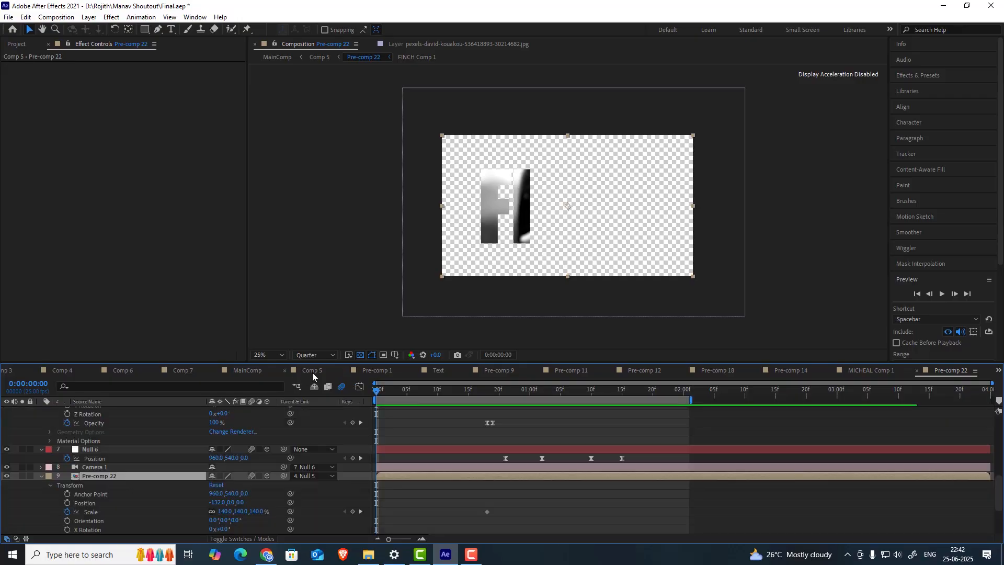
{"action": "left_click", "coordinate": [21, 476]}
{"action": "left_click", "coordinate": [21, 475]}
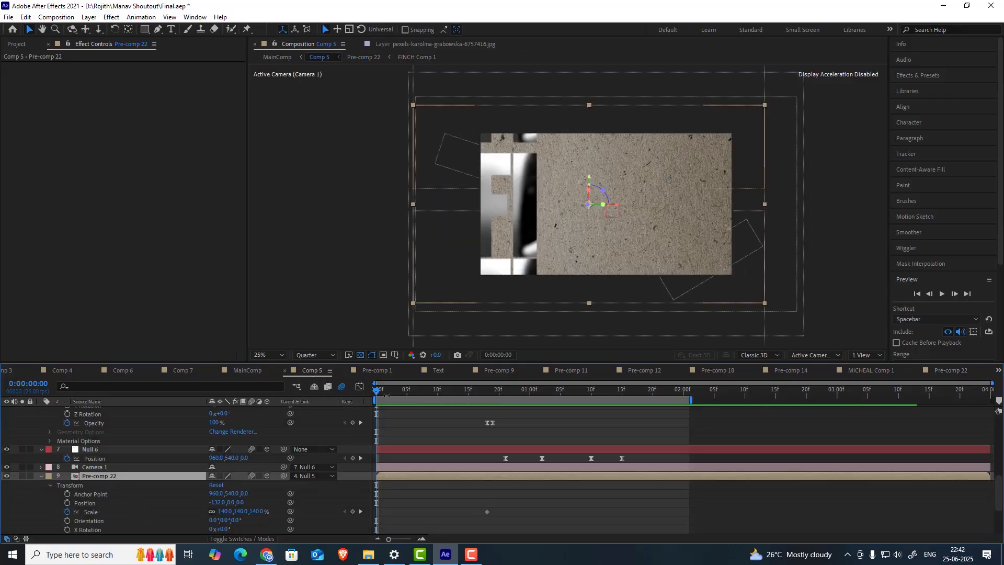
{"action": "left_click_drag", "start_coordinate": [388, 390], "coordinate": [355, 389]}
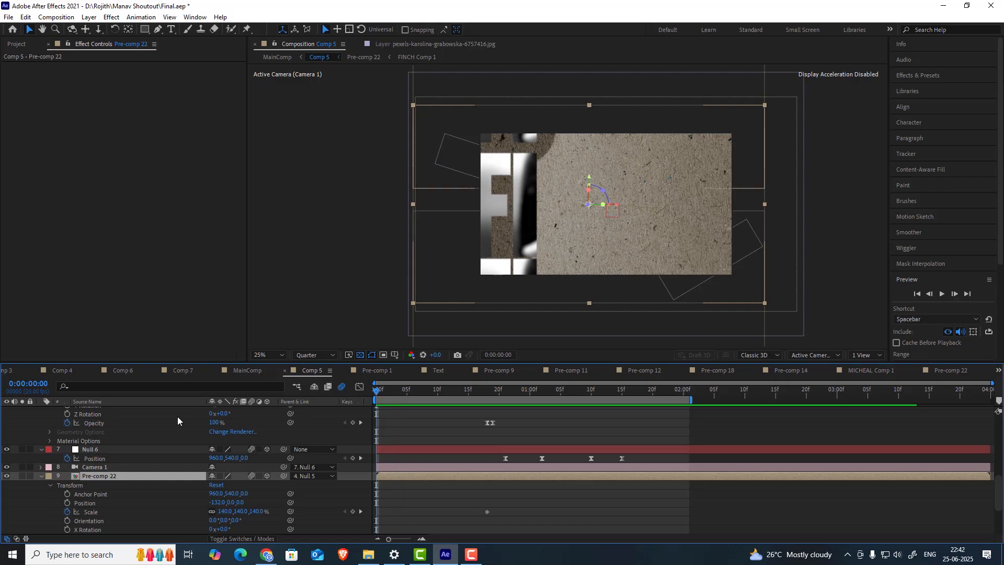
- Briefly solo the Pre-comp 22 copies on layers 6 and 5 in turn to see where each is placed
{"action": "scroll", "coordinate": [117, 468], "scroll_direction": "up", "scroll_amount": 3}
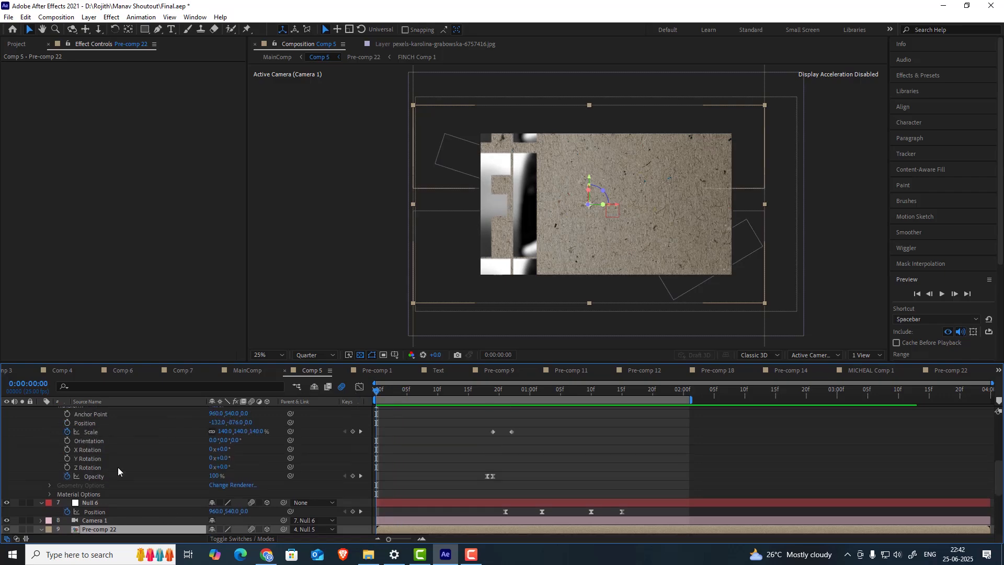
{"action": "left_click", "coordinate": [113, 422]}
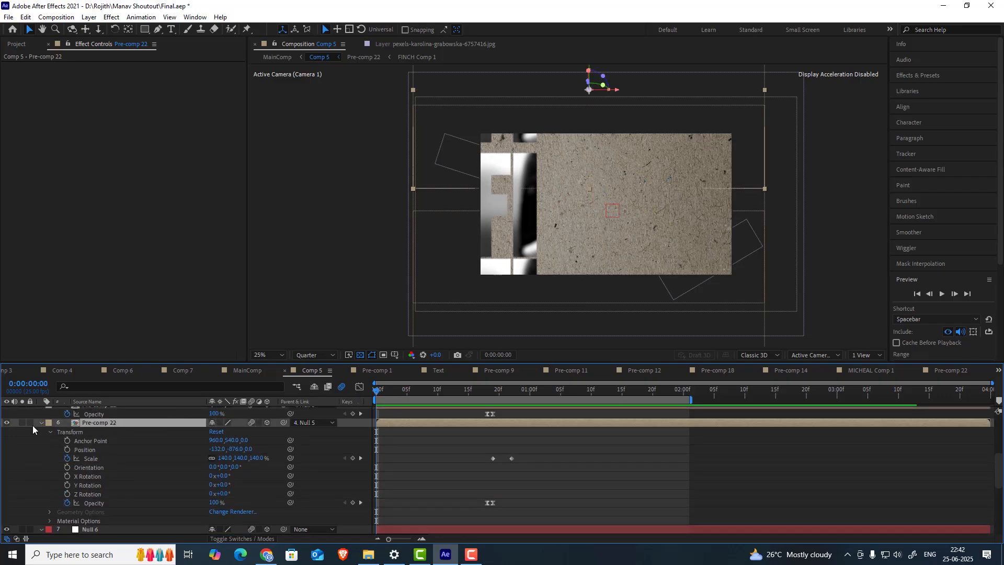
{"action": "left_click", "coordinate": [22, 423]}
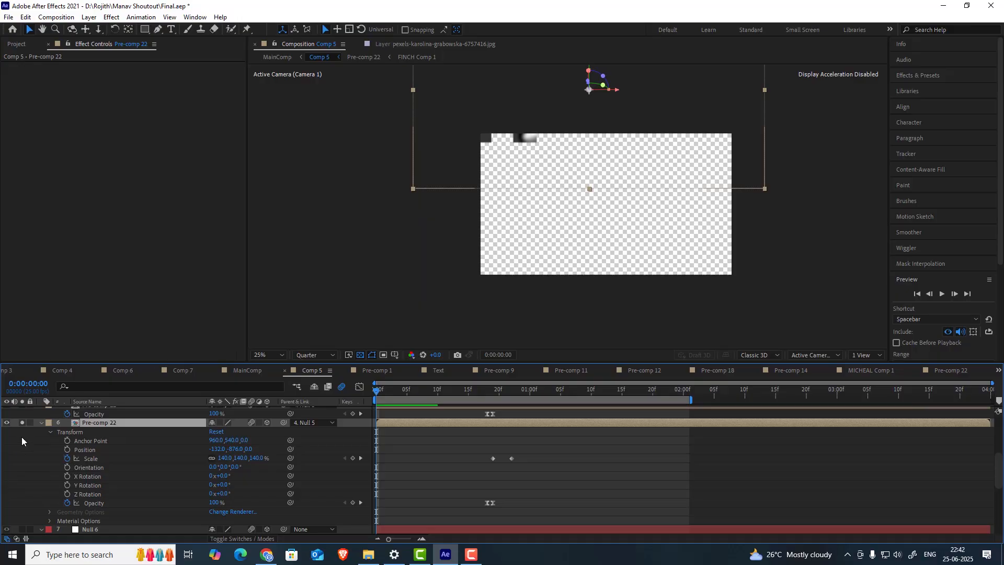
{"action": "left_click", "coordinate": [24, 422]}
{"action": "scroll", "coordinate": [91, 470], "scroll_direction": "up", "scroll_amount": 2}
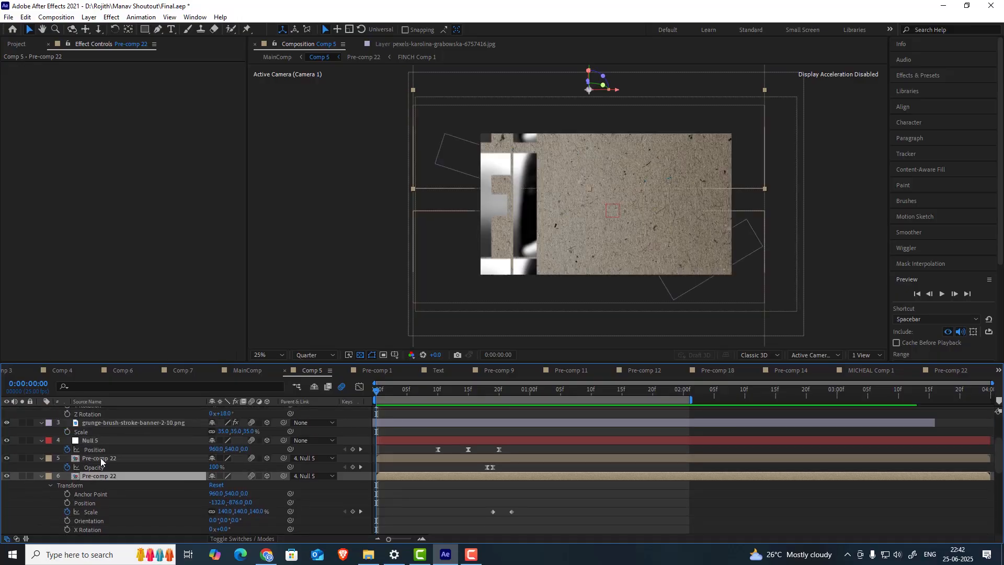
{"action": "left_click", "coordinate": [101, 457]}
{"action": "left_click", "coordinate": [23, 459]}
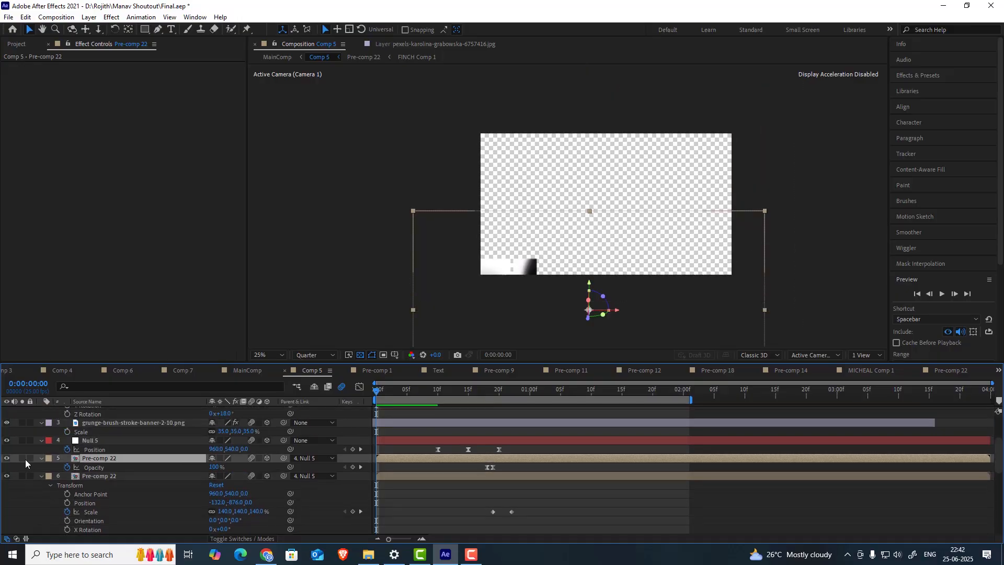
{"action": "left_click", "coordinate": [25, 459]}
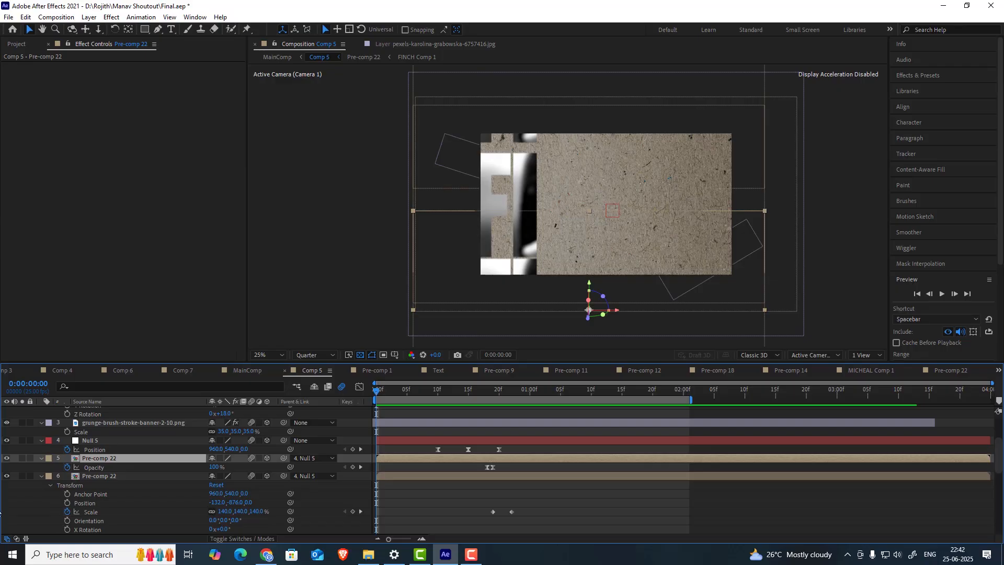
- Scrub Comp 5 to 0:00:00:08 and briefly isolate the layer 9 copy of Pre-comp 22 there
{"action": "scroll", "coordinate": [299, 475], "scroll_direction": "down", "scroll_amount": 3}
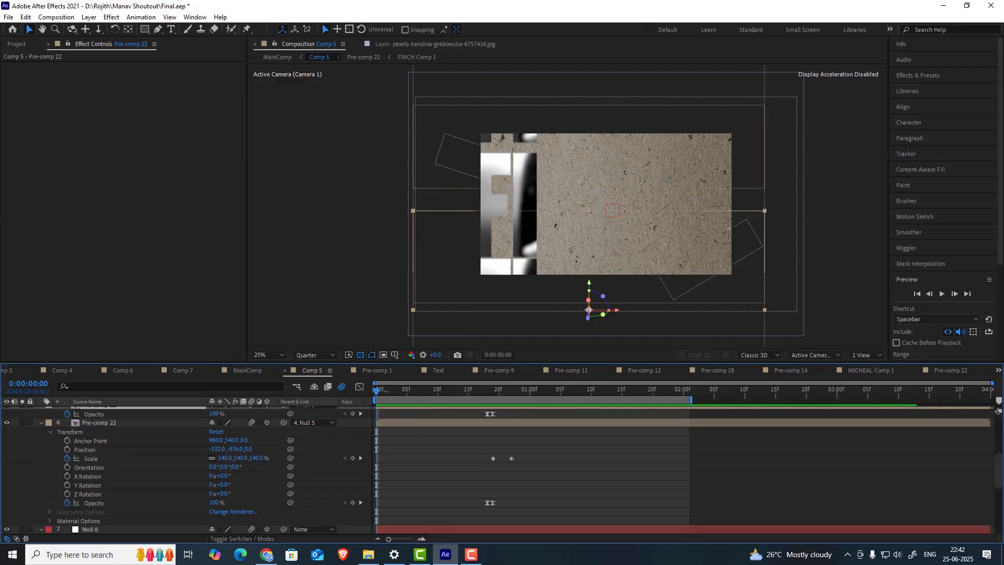
{"action": "left_click_drag", "start_coordinate": [385, 391], "coordinate": [425, 390]}
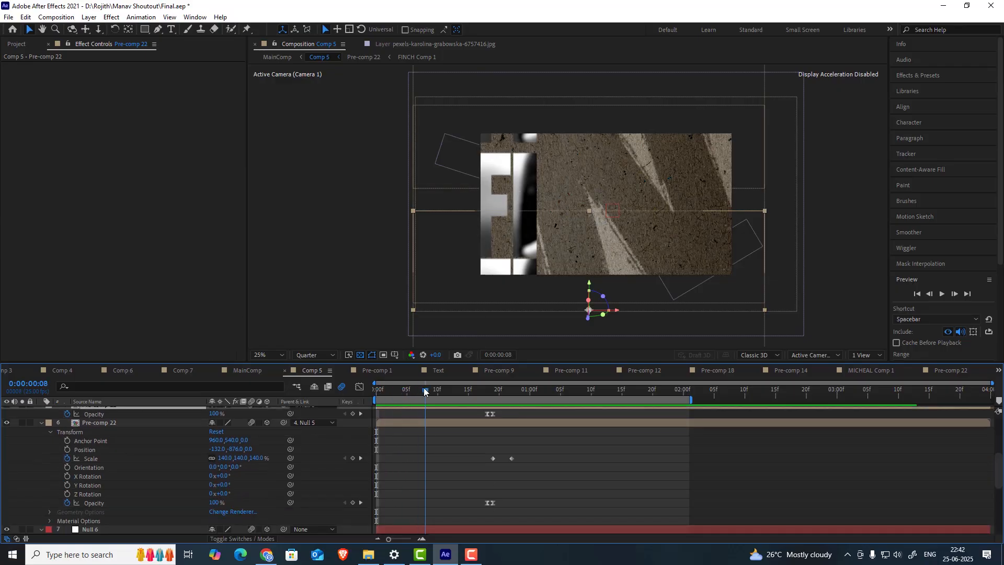
{"action": "scroll", "coordinate": [174, 465], "scroll_direction": "down", "scroll_amount": 5}
{"action": "left_click", "coordinate": [114, 448]}
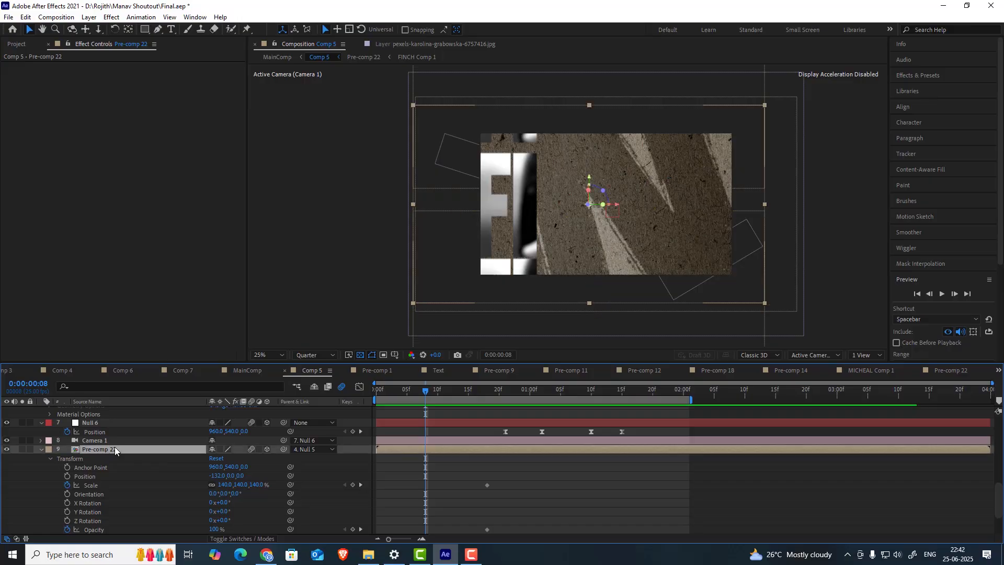
{"action": "left_click", "coordinate": [21, 448]}
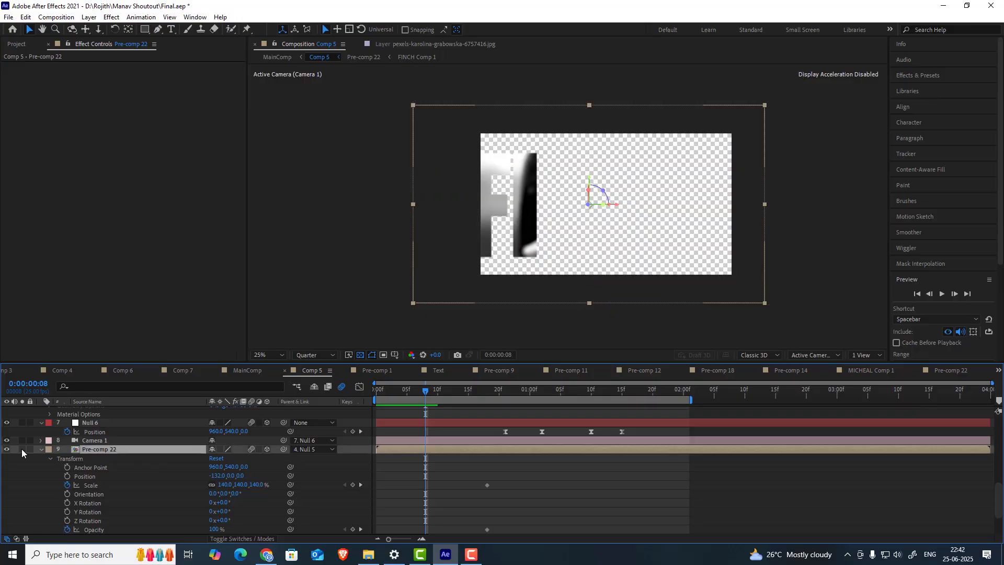
{"action": "left_click", "coordinate": [21, 448]}
- Briefly solo Pre-comp 19, show the layers' blending modes, and scrub around to end at 0:00:00:08
{"action": "scroll", "coordinate": [118, 441], "scroll_direction": "down", "scroll_amount": 3}
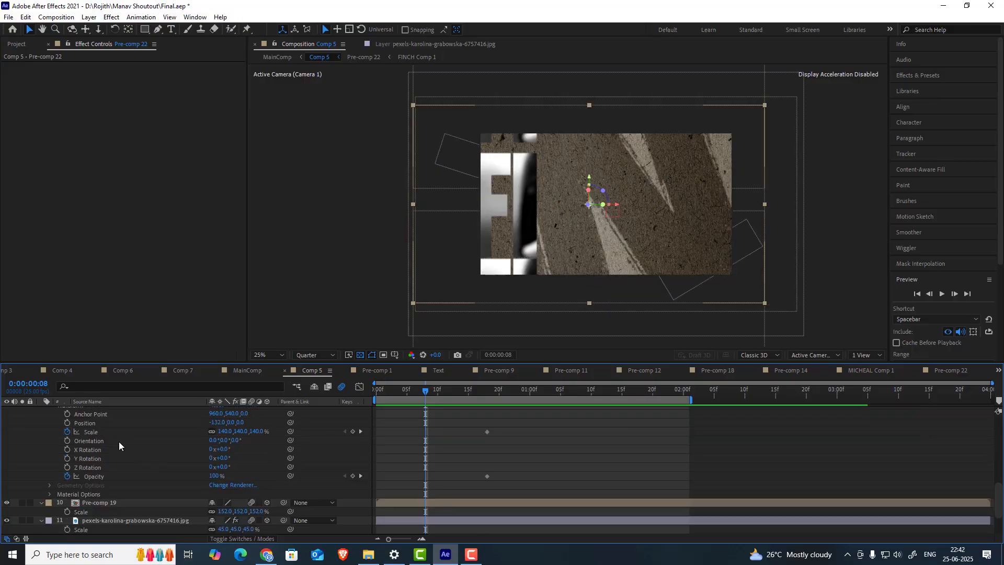
{"action": "left_click", "coordinate": [89, 503]}
{"action": "left_click", "coordinate": [25, 502]}
{"action": "left_click", "coordinate": [25, 502]}
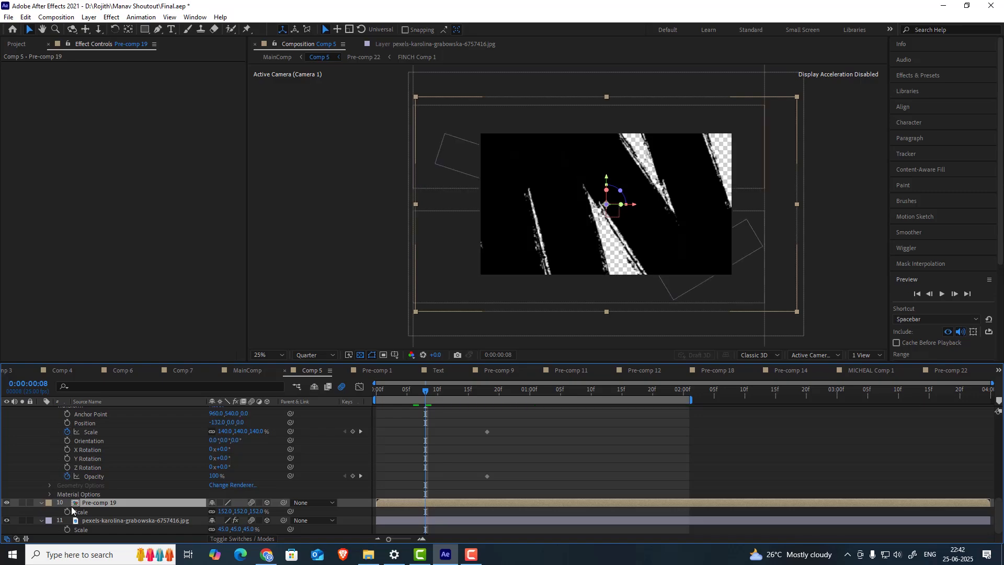
{"action": "left_click", "coordinate": [212, 539]}
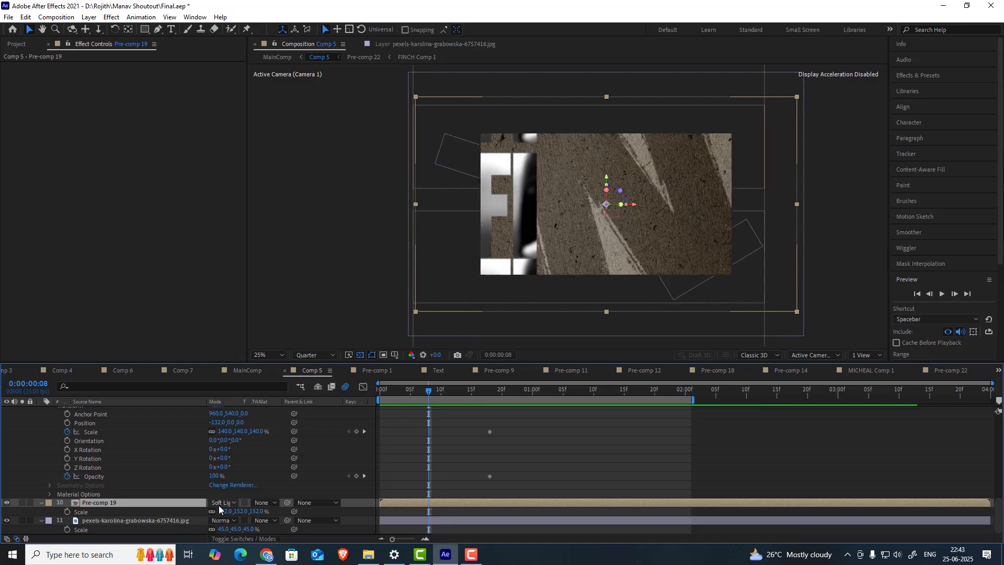
{"action": "left_click", "coordinate": [447, 391]}
{"action": "left_click_drag", "start_coordinate": [469, 390], "coordinate": [431, 382]}
- Check the layer 9 copy of Pre-comp 22 by toggling its solo state and scrub Comp 5 forward to 0:00:00:22
{"action": "scroll", "coordinate": [366, 447], "scroll_direction": "up", "scroll_amount": 3}
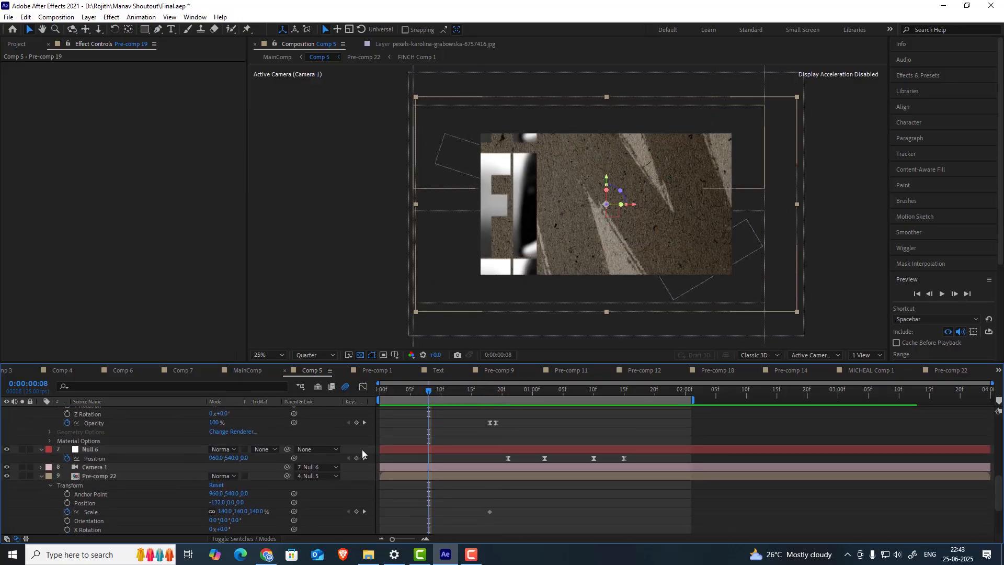
{"action": "left_click", "coordinate": [99, 476]}
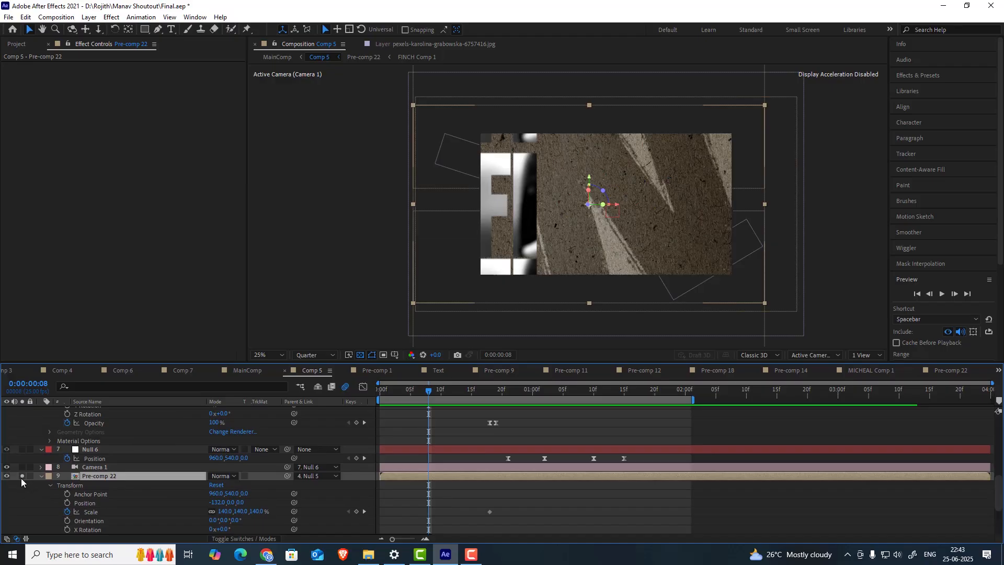
{"action": "left_click", "coordinate": [21, 475]}
{"action": "left_click_drag", "start_coordinate": [445, 393], "coordinate": [515, 396]}
- Open Pre-comp 22, scrub it back to 0:00:00:15, and open the nested FINCH Comp 1
{"action": "double_click", "coordinate": [111, 475]}
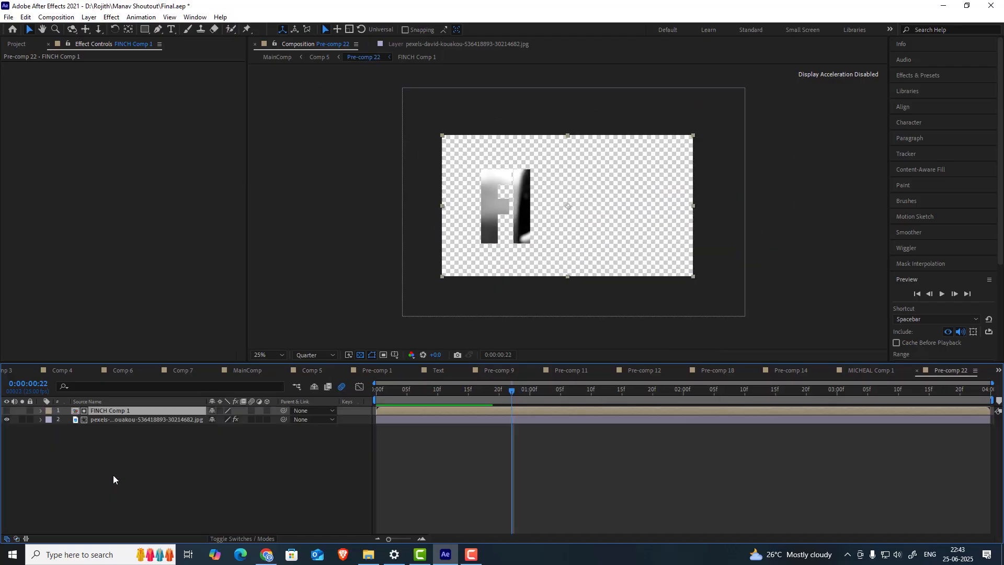
{"action": "left_click", "coordinate": [505, 390]}
{"action": "left_click_drag", "start_coordinate": [496, 391], "coordinate": [469, 391]}
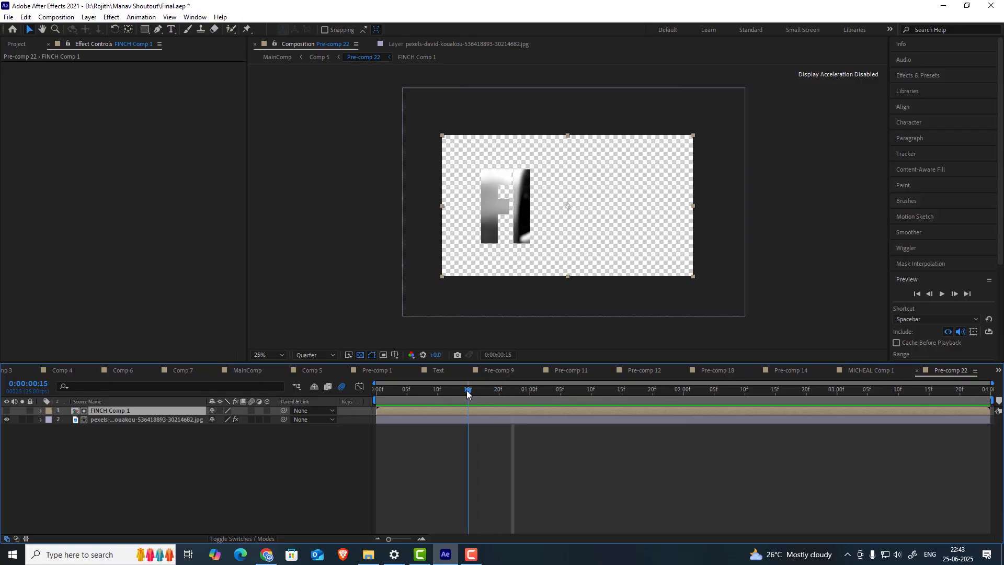
{"action": "double_click", "coordinate": [102, 413]}
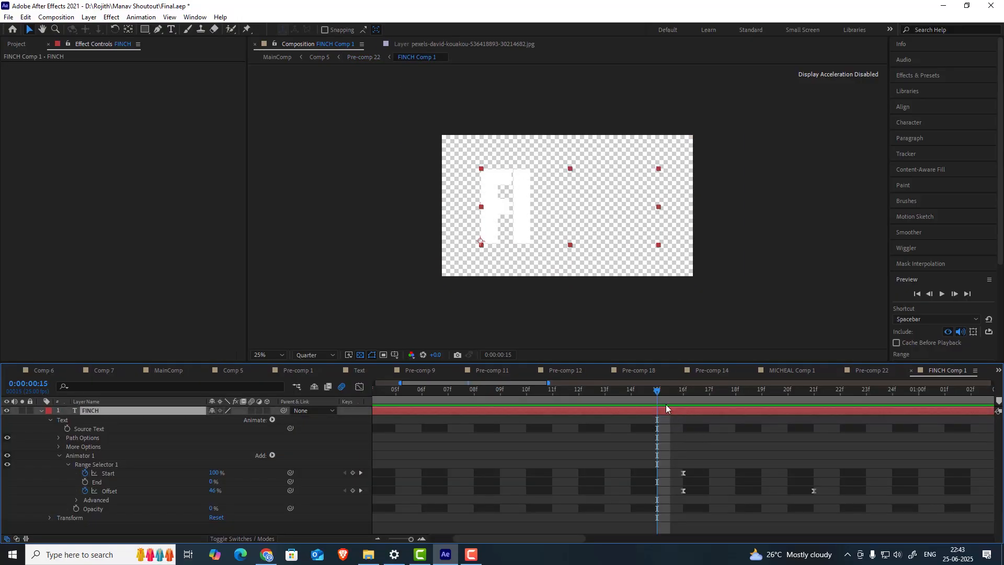
- Examine the FINCH text's Range Selector 1 Start and Offset keyframes, scrub to 0:00:00:17, and return to Comp 5
{"action": "left_click", "coordinate": [677, 393]}
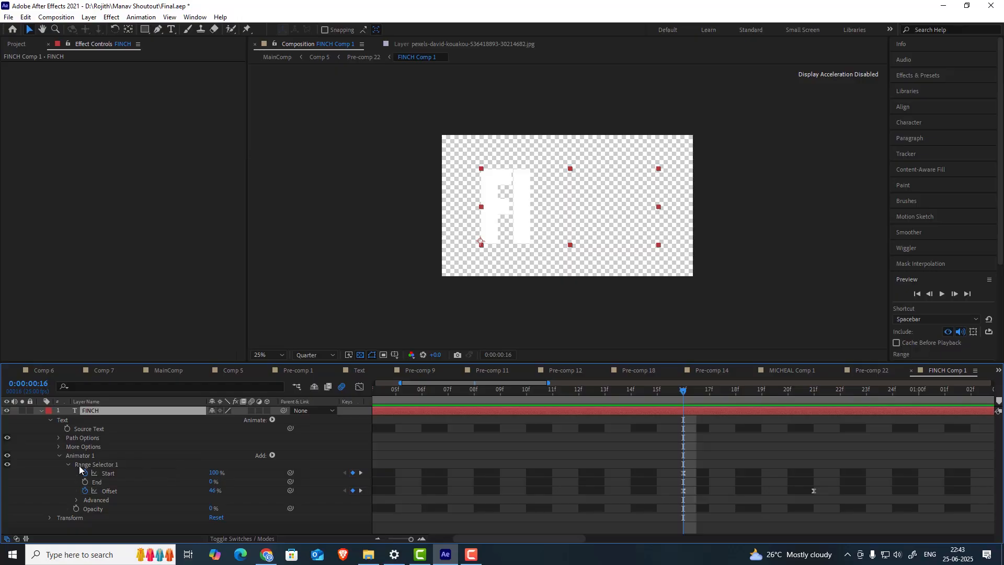
{"action": "left_click", "coordinate": [106, 467]}
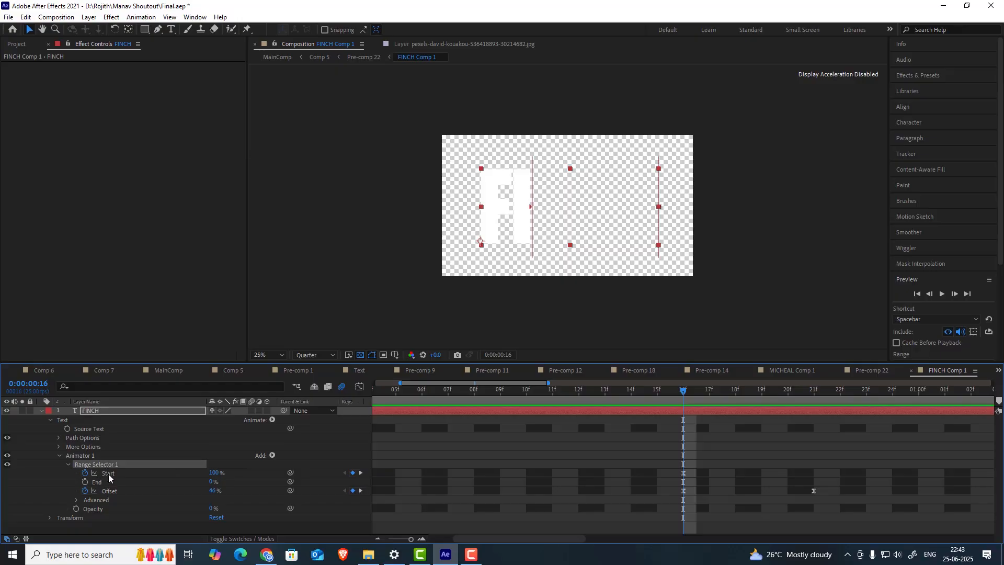
{"action": "left_click", "coordinate": [109, 473]}
{"action": "left_click", "coordinate": [110, 490]}
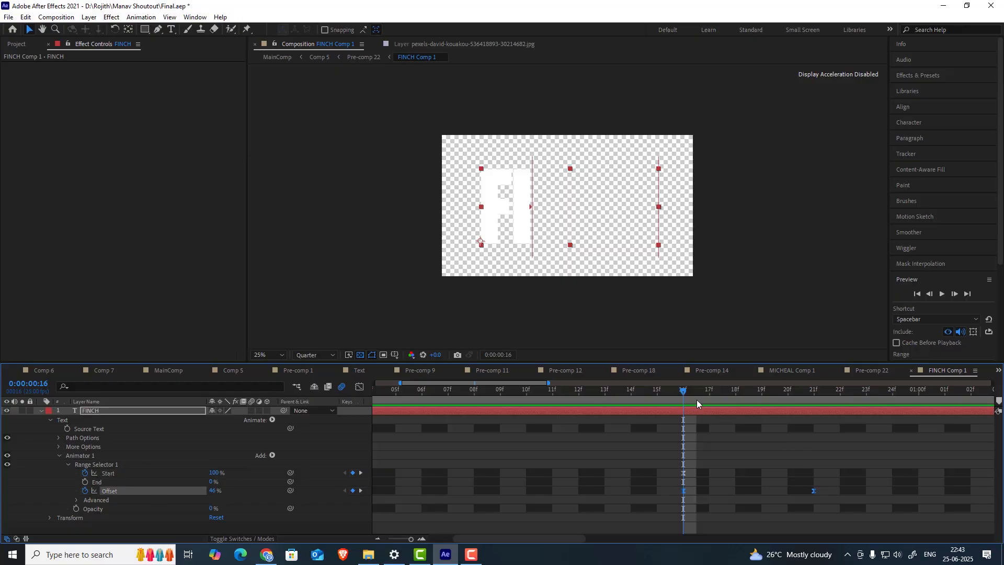
{"action": "left_click_drag", "start_coordinate": [696, 399], "coordinate": [683, 419]}
{"action": "left_click_drag", "start_coordinate": [685, 400], "coordinate": [700, 415]}
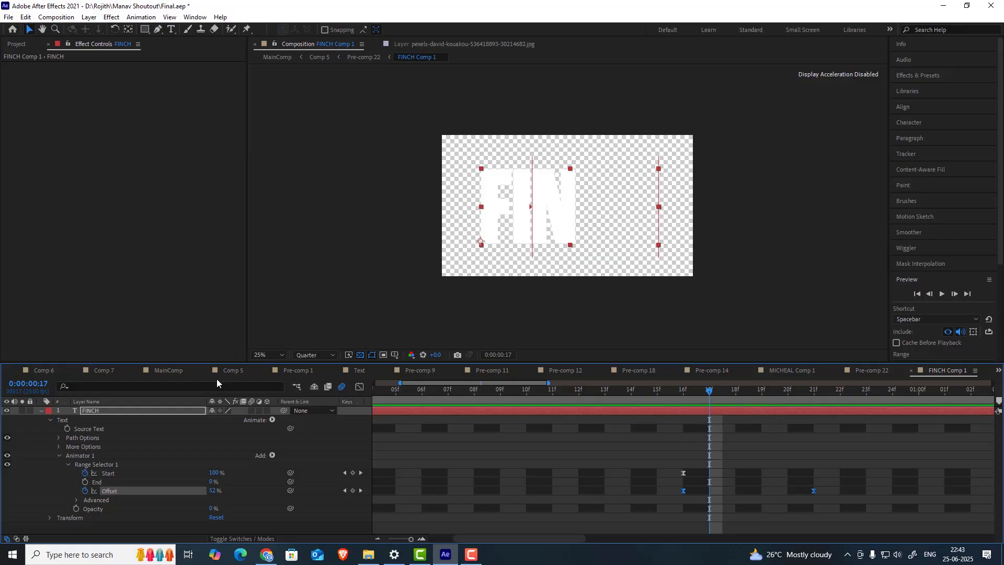
{"action": "left_click", "coordinate": [233, 371]}
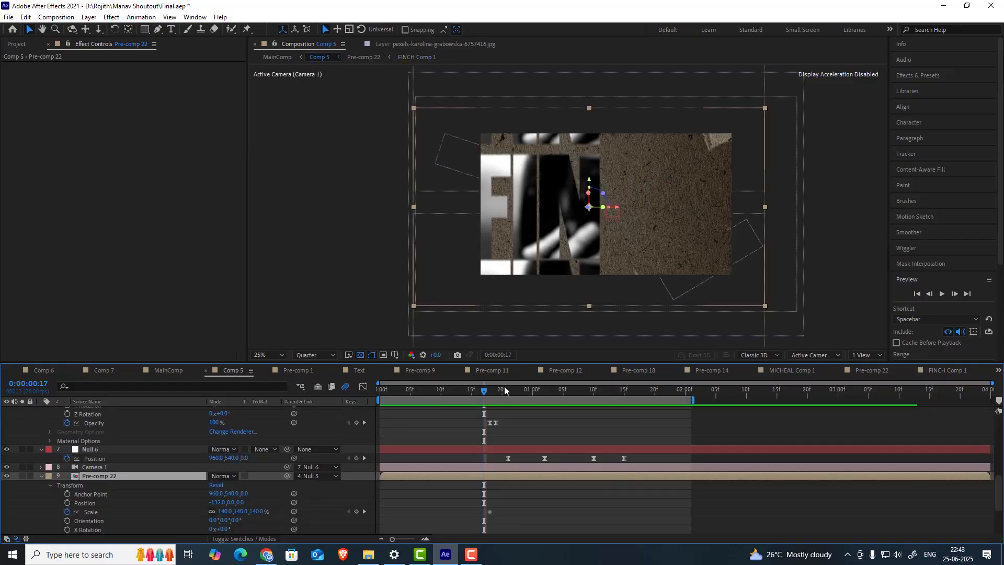
- Scrub Comp 5 to 0:00:01:04, select Null 6, and follow its position movement up to 0:00:01:09
{"action": "left_click_drag", "start_coordinate": [503, 389], "coordinate": [557, 390]}
{"action": "left_click", "coordinate": [93, 450]}
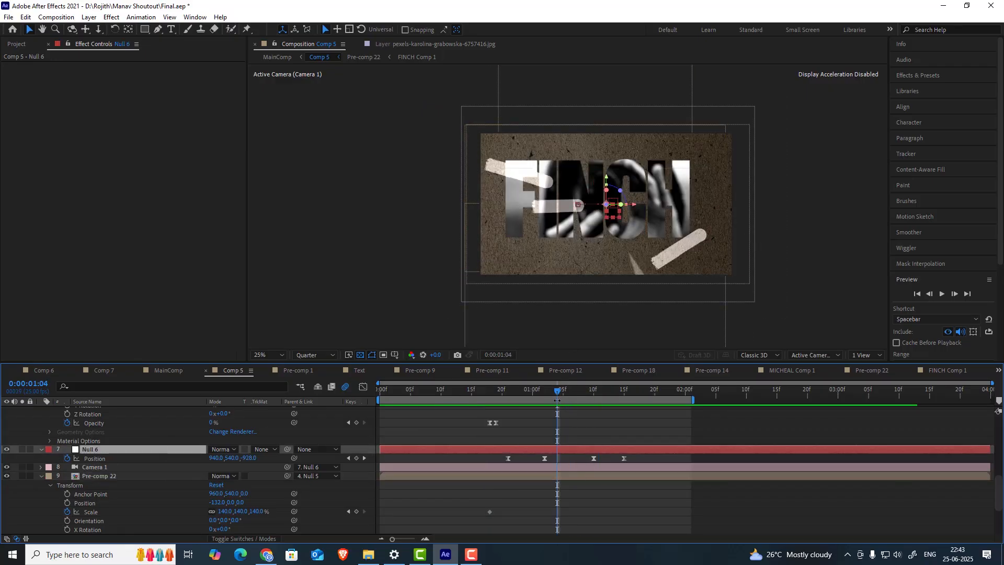
{"action": "left_click_drag", "start_coordinate": [556, 390], "coordinate": [587, 395]}
{"action": "key", "text": "Page_Down"}
{"action": "key", "text": "space"}
{"action": "key", "text": "period"}
{"action": "key", "text": "period"}
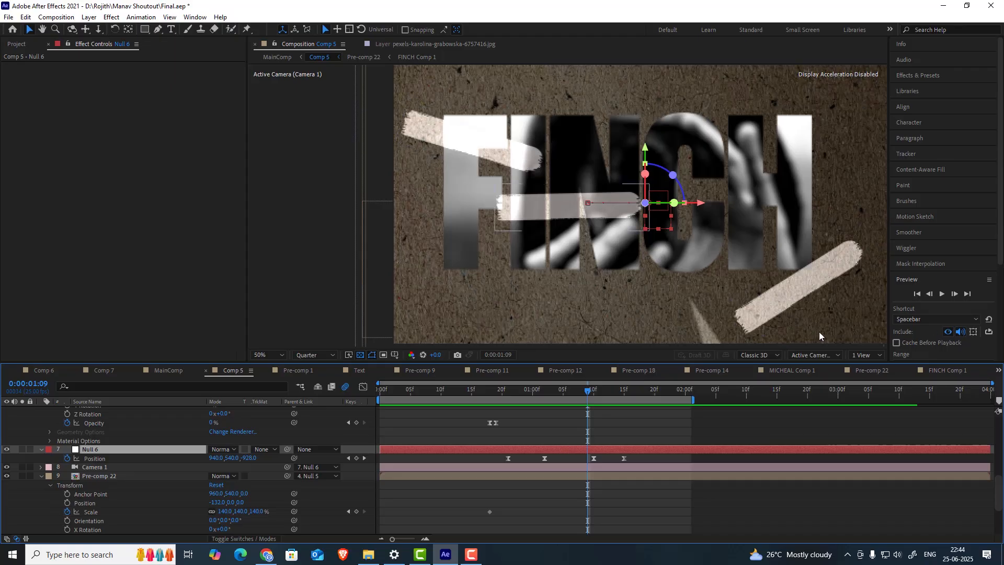
- Scrub Comp 5 through Null 6's last position keyframes to 0:00:01:21
{"action": "left_click_drag", "start_coordinate": [602, 391], "coordinate": [686, 402]}
{"action": "key", "text": "comma"}
{"action": "key", "text": "comma"}
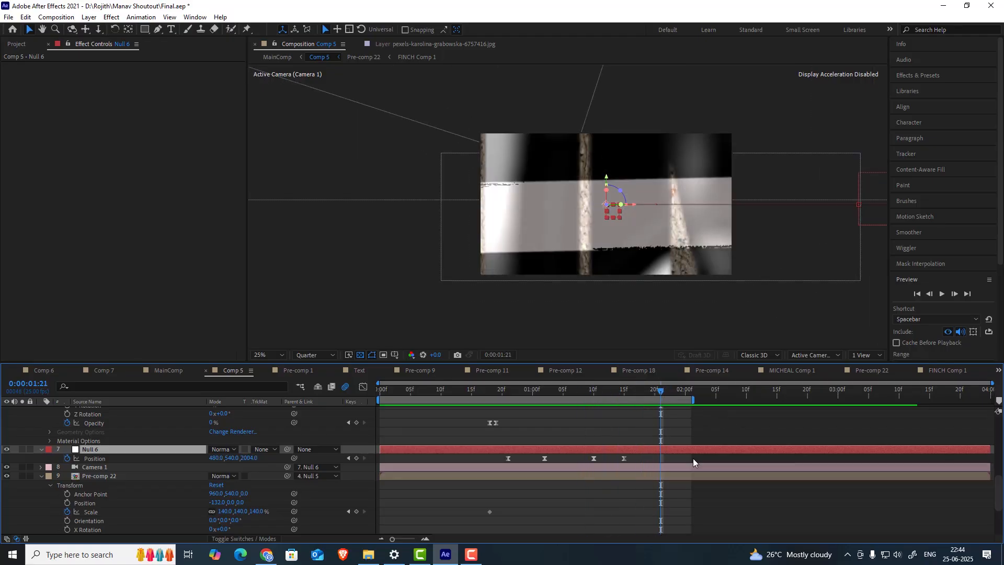
- Close the Pre-comp 1 timeline, open Comp 6, and set its preview resolution to Quarter
{"action": "left_click", "coordinate": [266, 369]}
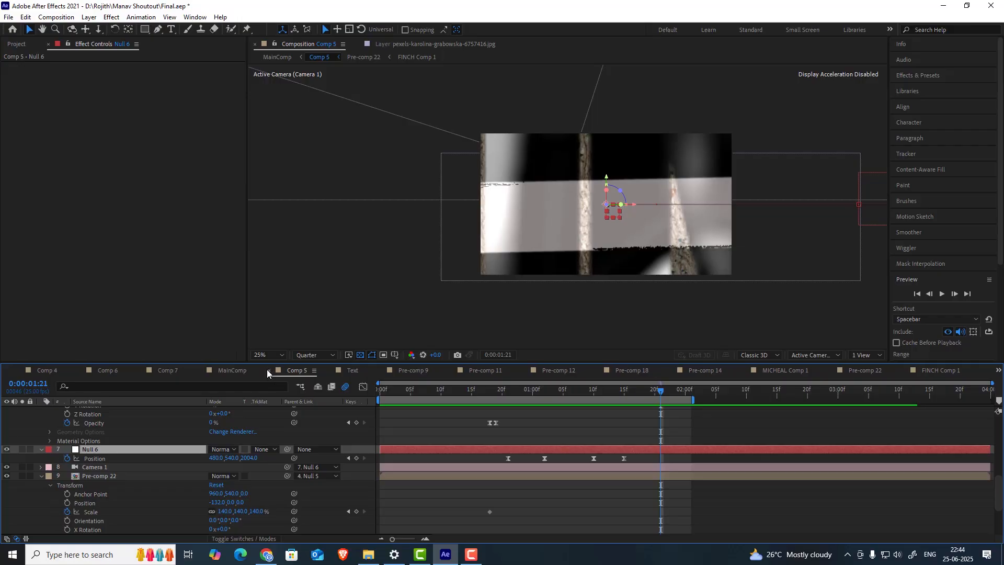
{"action": "left_click", "coordinate": [111, 371]}
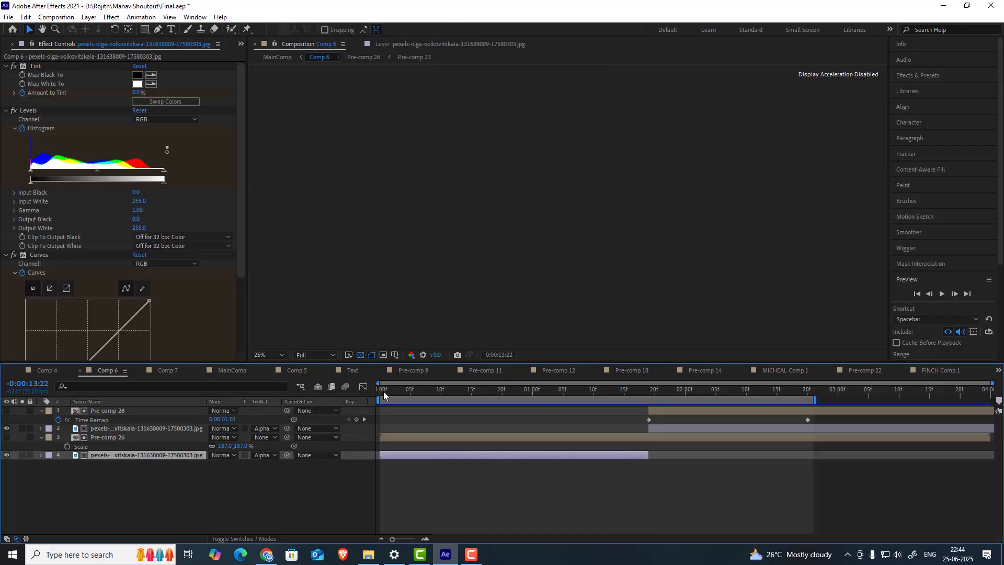
{"action": "left_click", "coordinate": [313, 355]}
{"action": "left_click", "coordinate": [313, 415]}
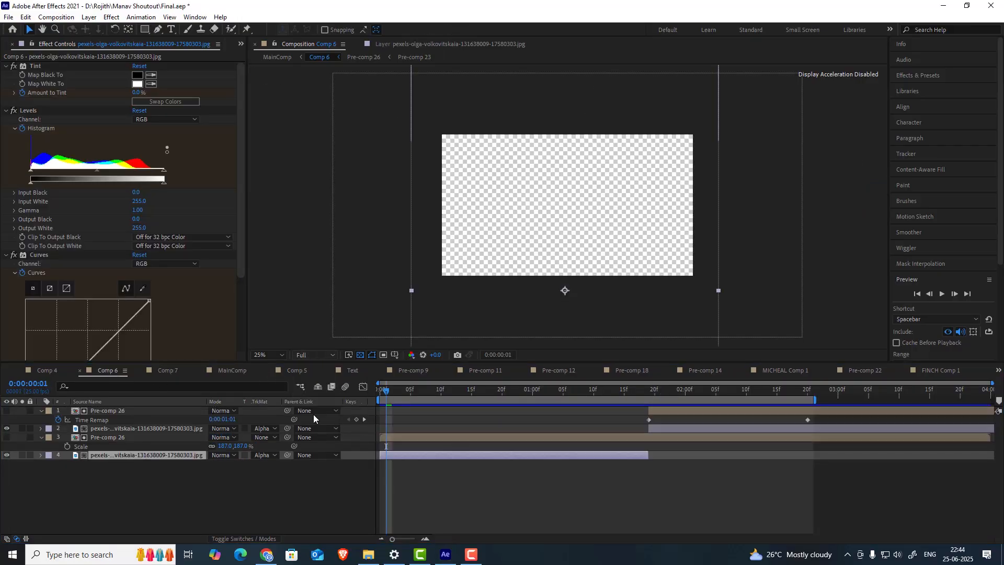
- Preview the brush-stroke portrait reveal in Comp 6 and scrub it to 0:00:00:13
{"action": "left_click", "coordinate": [942, 294]}
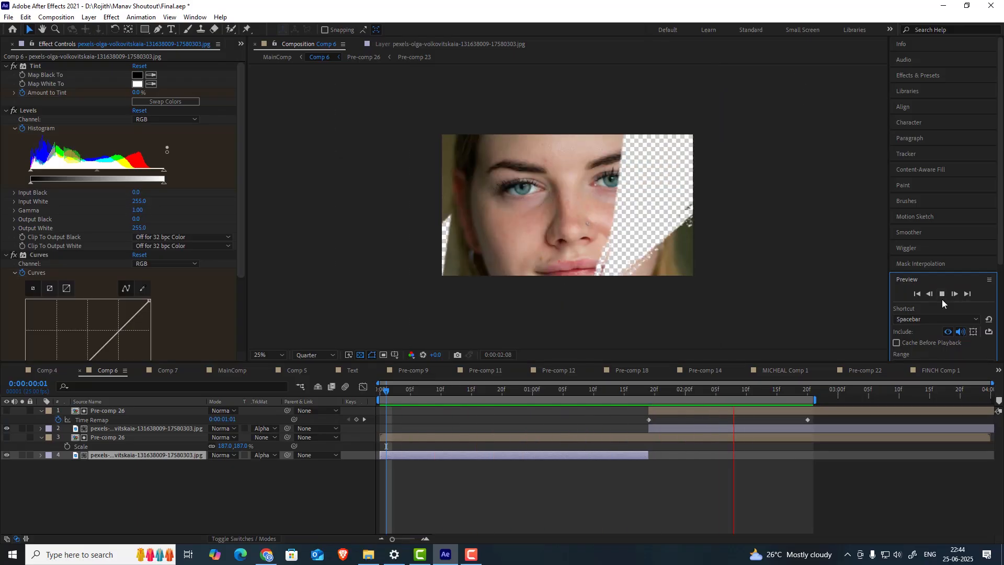
{"action": "left_click", "coordinate": [942, 295]}
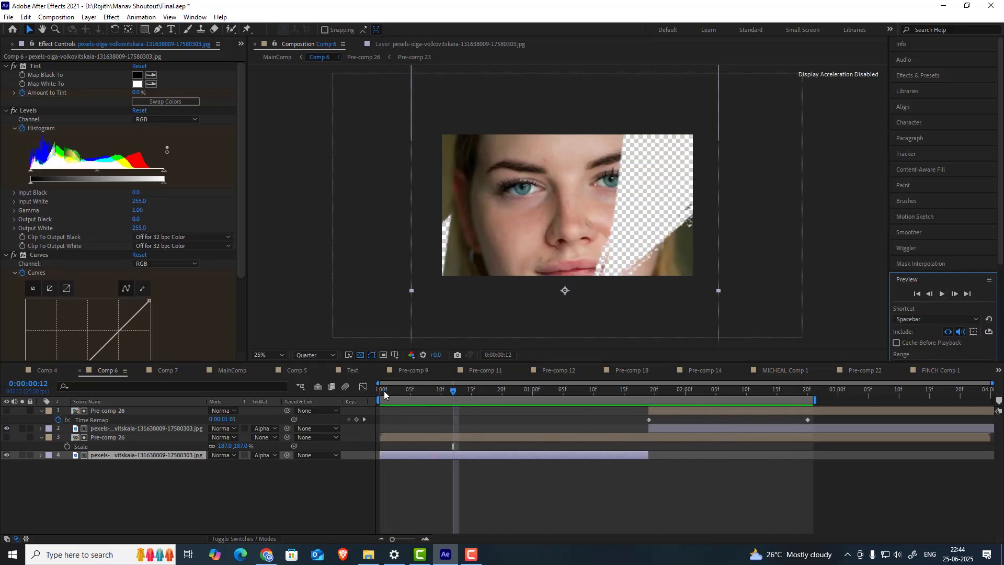
{"action": "left_click_drag", "start_coordinate": [385, 393], "coordinate": [459, 409]}
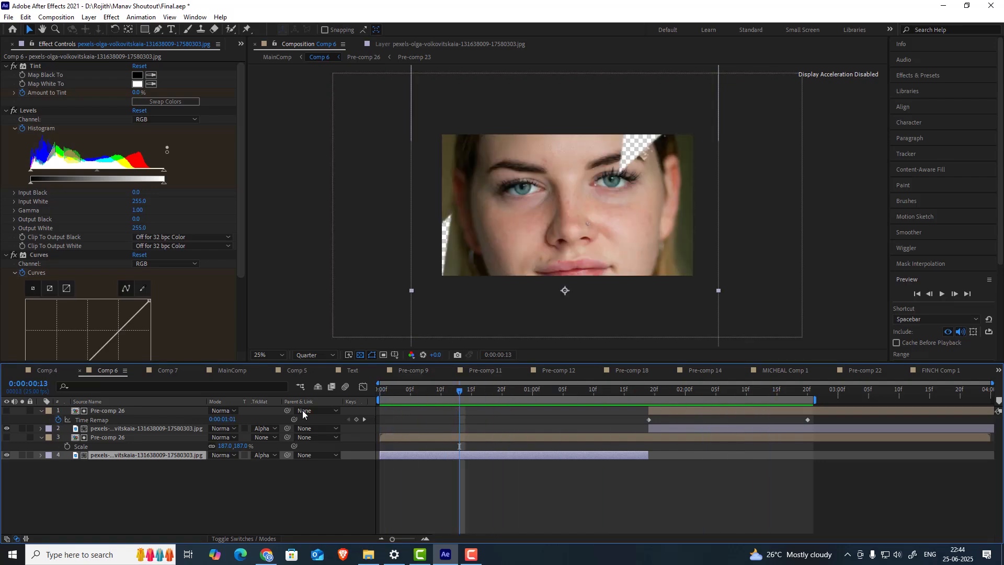
- Scrub Comp 6 to 0:00:00:16, look inside the layer 3 Pre-comp 26 brush matte, and return to Comp 6
{"action": "left_click", "coordinate": [121, 429]}
{"action": "left_click", "coordinate": [102, 440]}
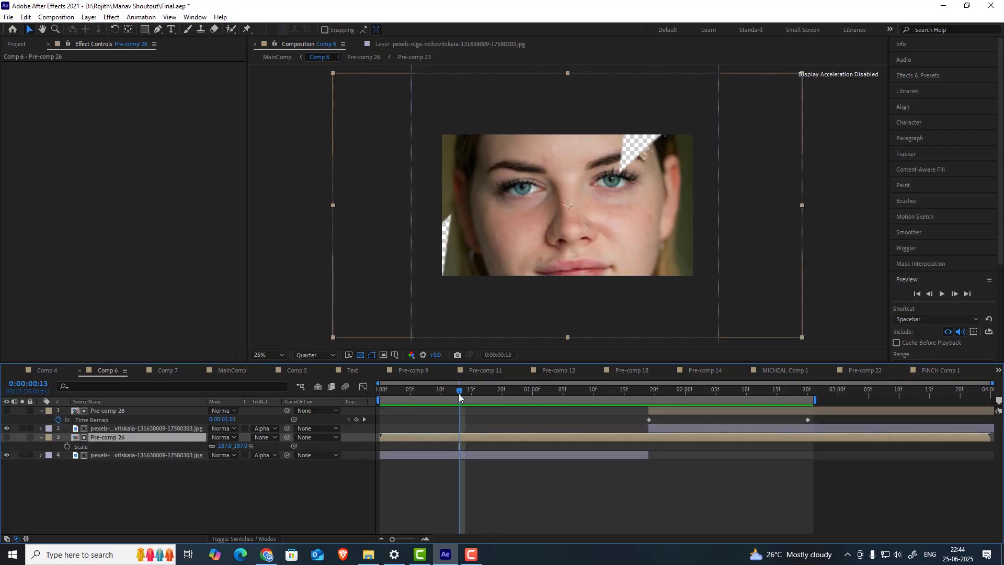
{"action": "mouse_move", "coordinate": [459, 393]}
{"action": "left_mouse_down"}
{"action": "mouse_move", "coordinate": [435, 396]}
{"action": "mouse_move", "coordinate": [508, 394]}
{"action": "mouse_move", "coordinate": [467, 397]}
{"action": "mouse_move", "coordinate": [478, 396]}
{"action": "left_mouse_up"}
{"action": "double_click", "coordinate": [126, 435]}
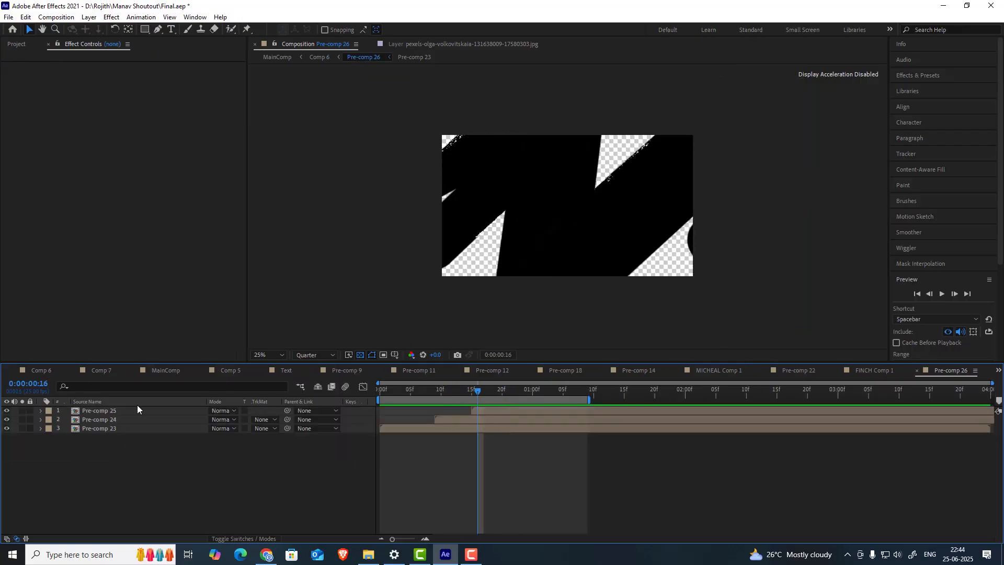
{"action": "left_click", "coordinate": [48, 372]}
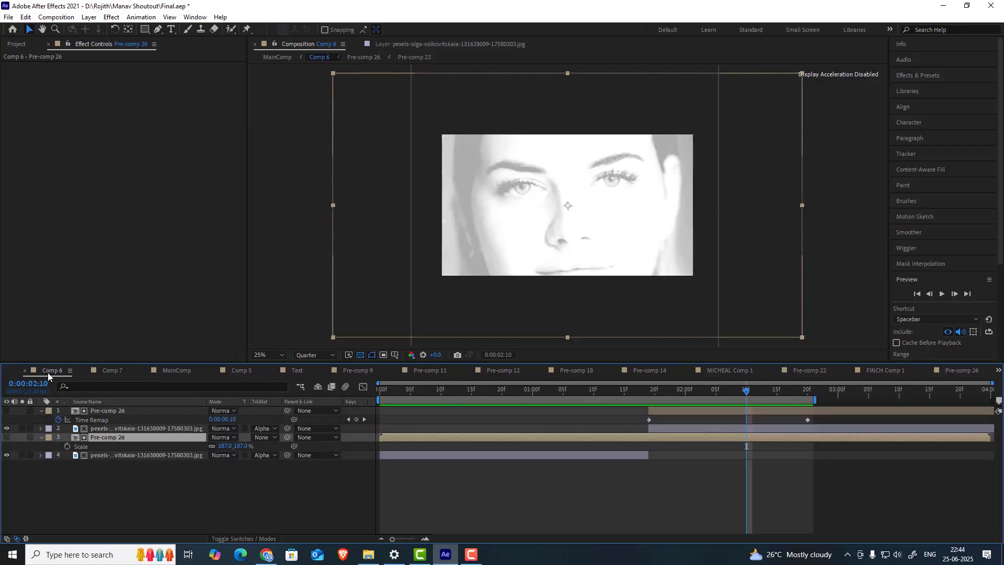
- Scrub Comp 6 back to 0:00:00:19 and select the layer 3 copy of Pre-comp 26
{"action": "left_click", "coordinate": [119, 428]}
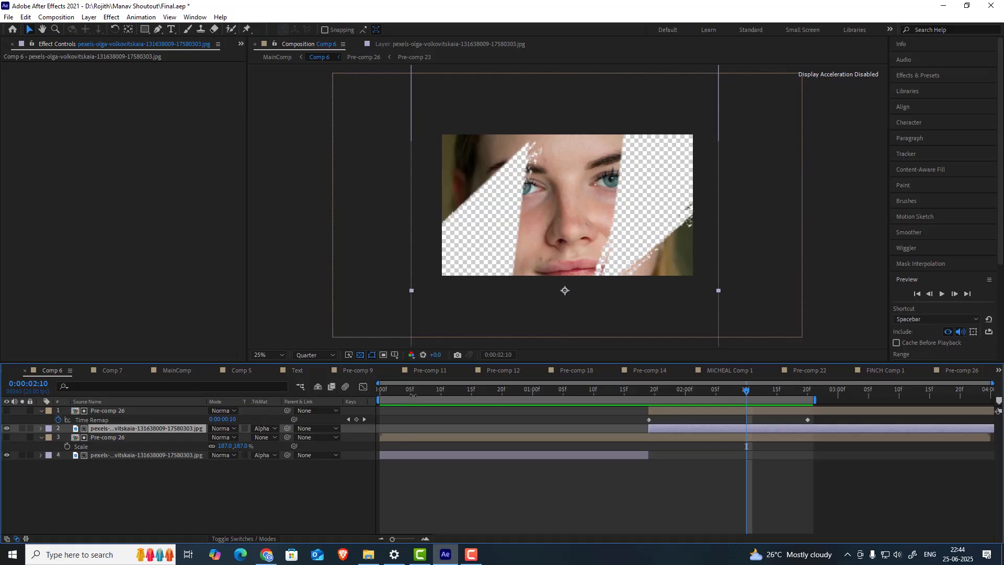
{"action": "left_click_drag", "start_coordinate": [417, 390], "coordinate": [497, 390]}
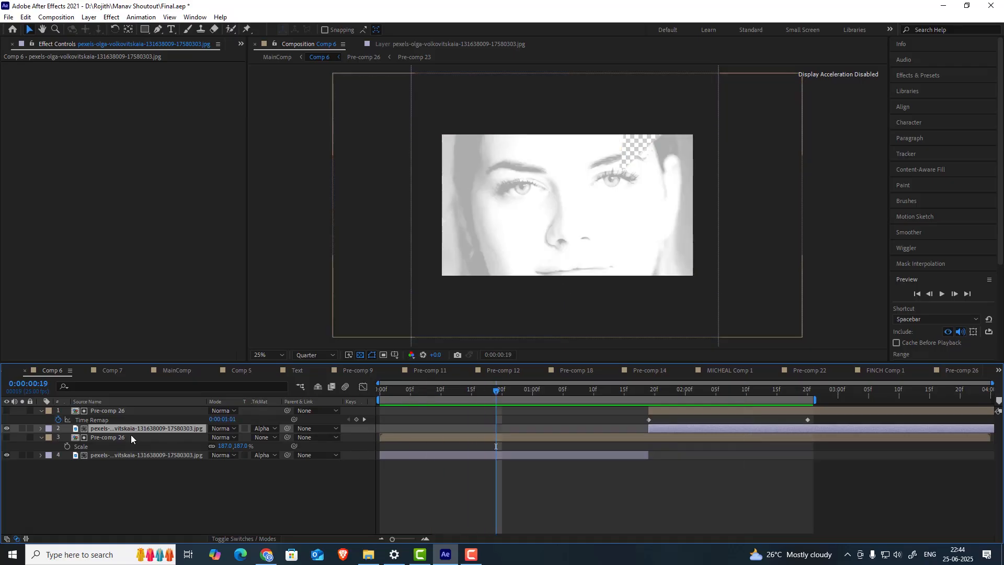
{"action": "left_click", "coordinate": [114, 438]}
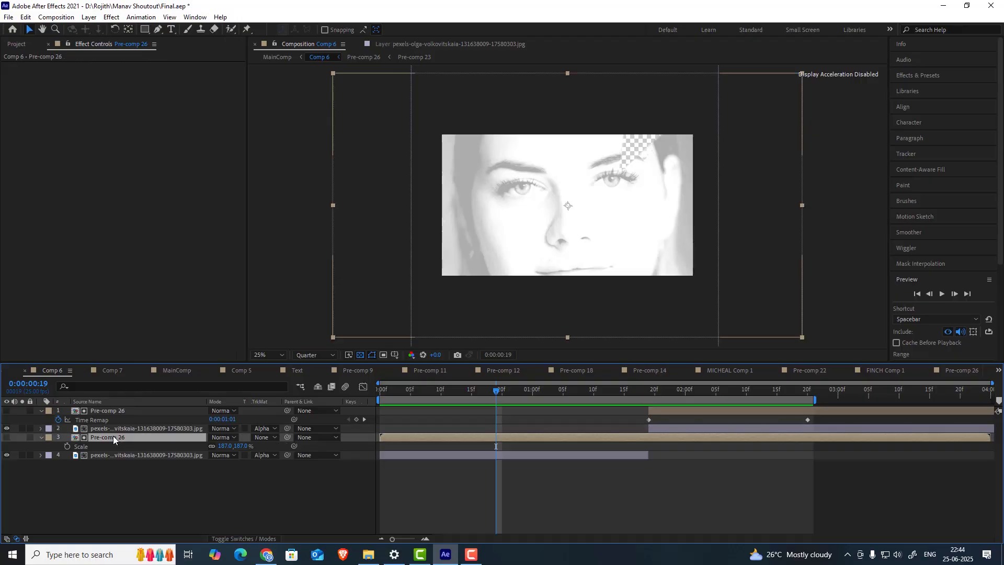
- Examine the Tint, Levels and Curves effects on the layer 4 portrait image
{"action": "left_click", "coordinate": [112, 455]}
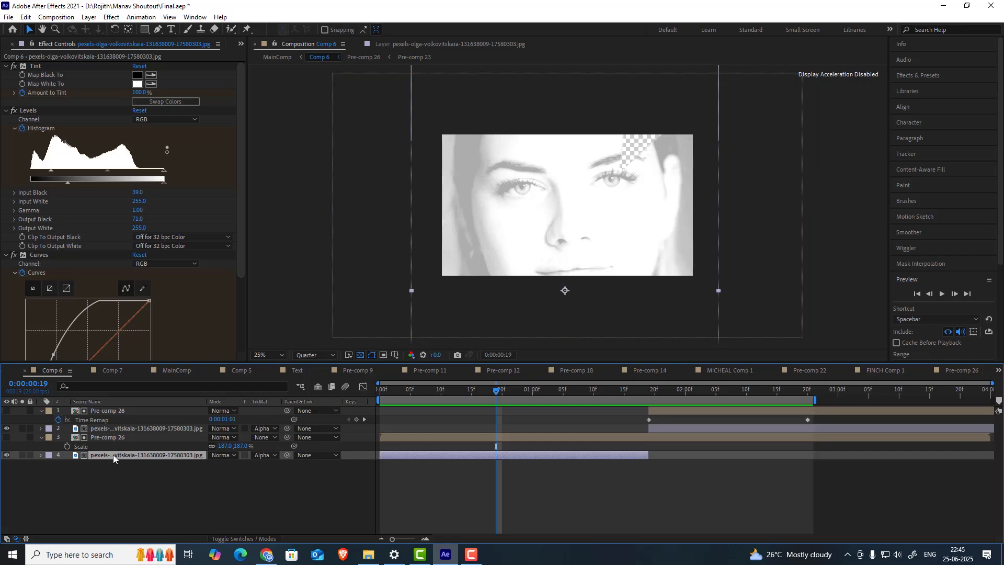
{"action": "left_click", "coordinate": [37, 68]}
{"action": "left_click", "coordinate": [32, 111]}
{"action": "left_click", "coordinate": [46, 255]}
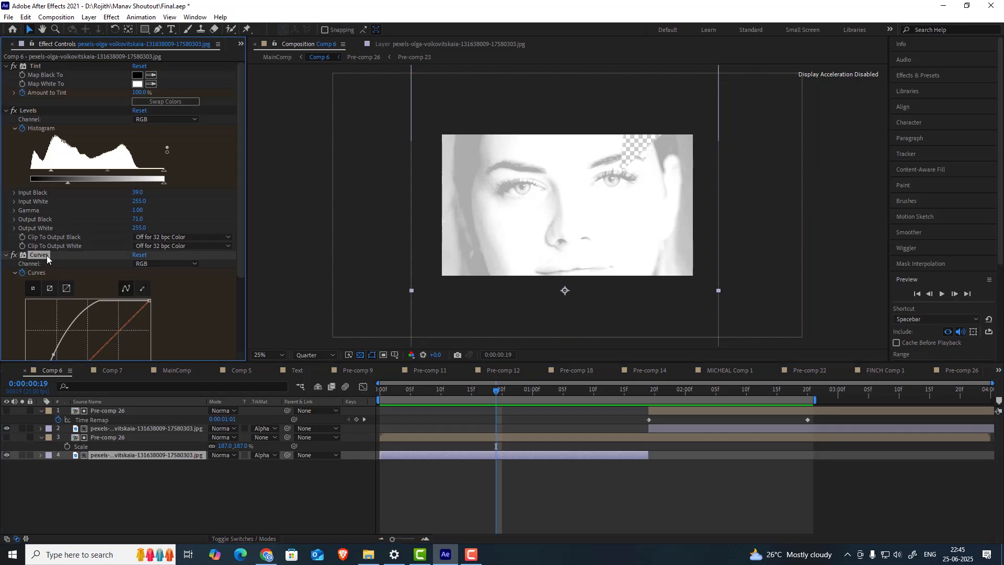
{"action": "scroll", "coordinate": [152, 261], "scroll_direction": "down", "scroll_amount": 4}
{"action": "scroll", "coordinate": [154, 276], "scroll_direction": "up", "scroll_amount": 3}
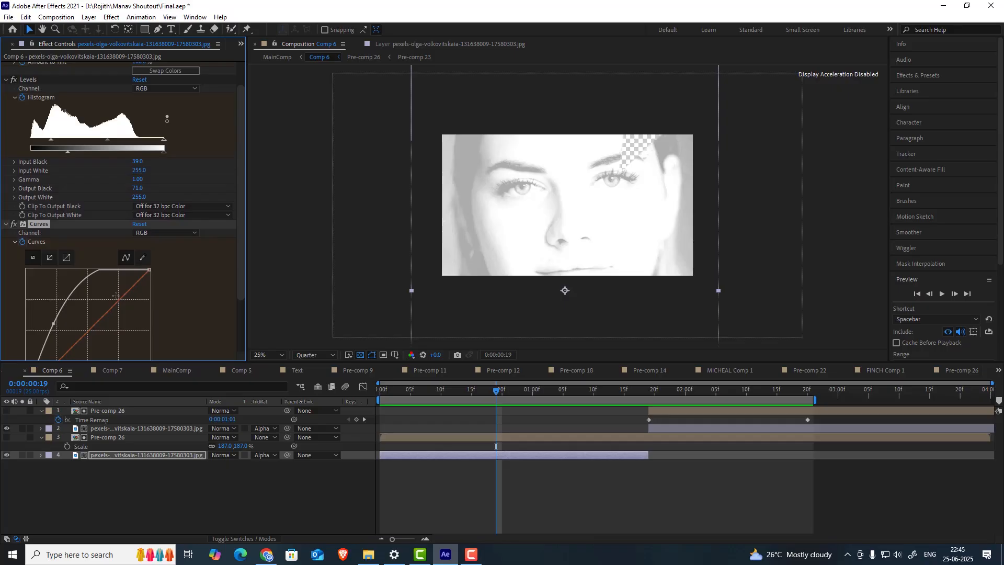
- Expand the layer 4 portrait's effects and compare their keyframes at 0:00:00:16 and 0:00:00:17
{"action": "left_click", "coordinate": [41, 455]}
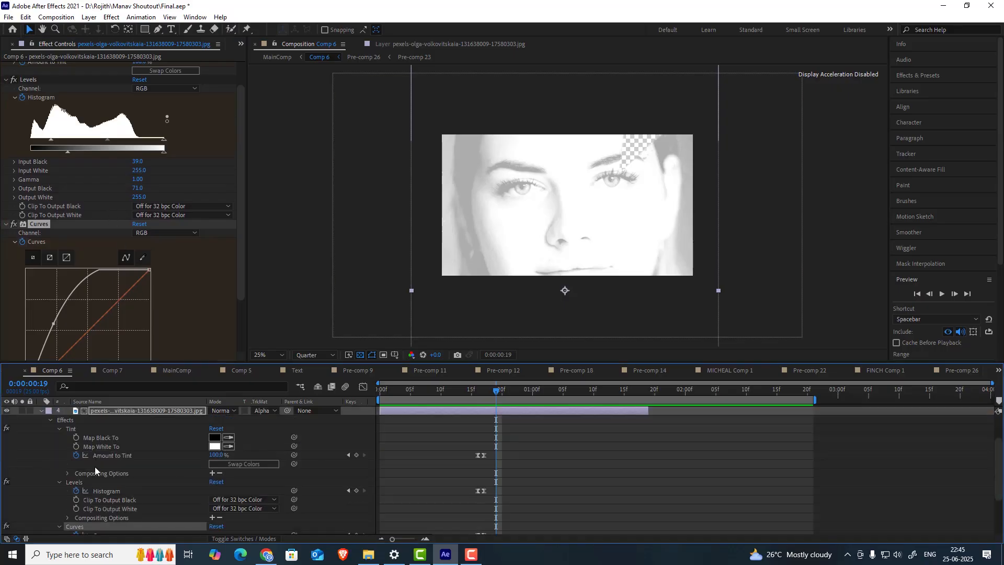
{"action": "left_click", "coordinate": [476, 393]}
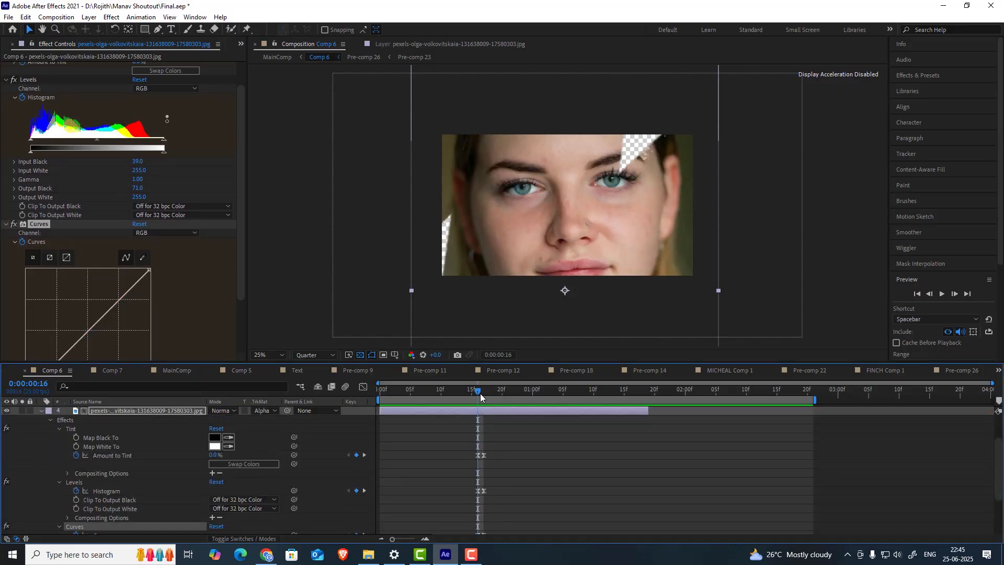
{"action": "left_click_drag", "start_coordinate": [484, 390], "coordinate": [478, 392]}
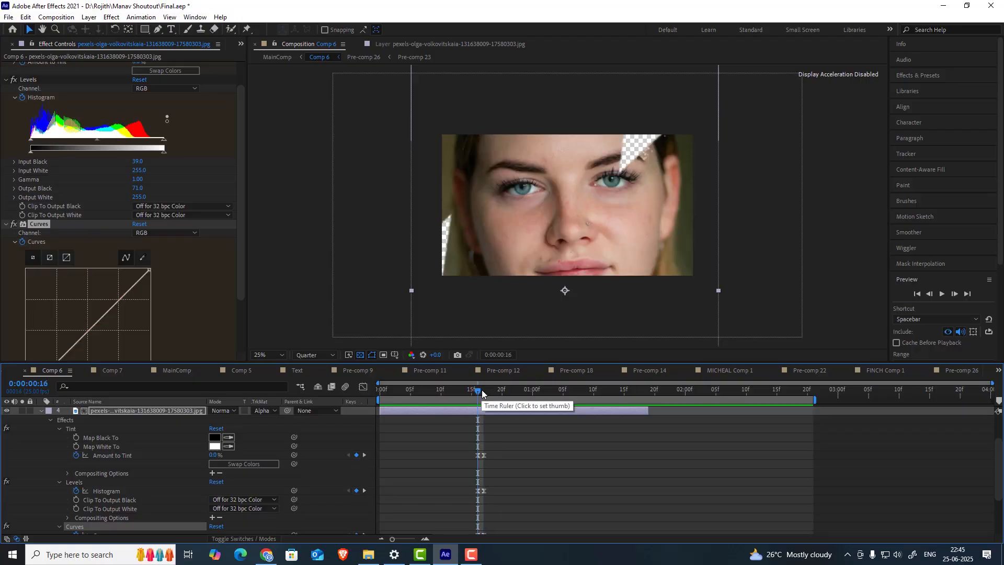
{"action": "left_click", "coordinate": [483, 390]}
- Scrub Comp 6 from 0:00:01:19 to 0:00:02:13 and check the layer 2 portrait with its time-remapped Pre-comp 26 matte
{"action": "scroll", "coordinate": [601, 471], "scroll_direction": "up", "scroll_amount": 2}
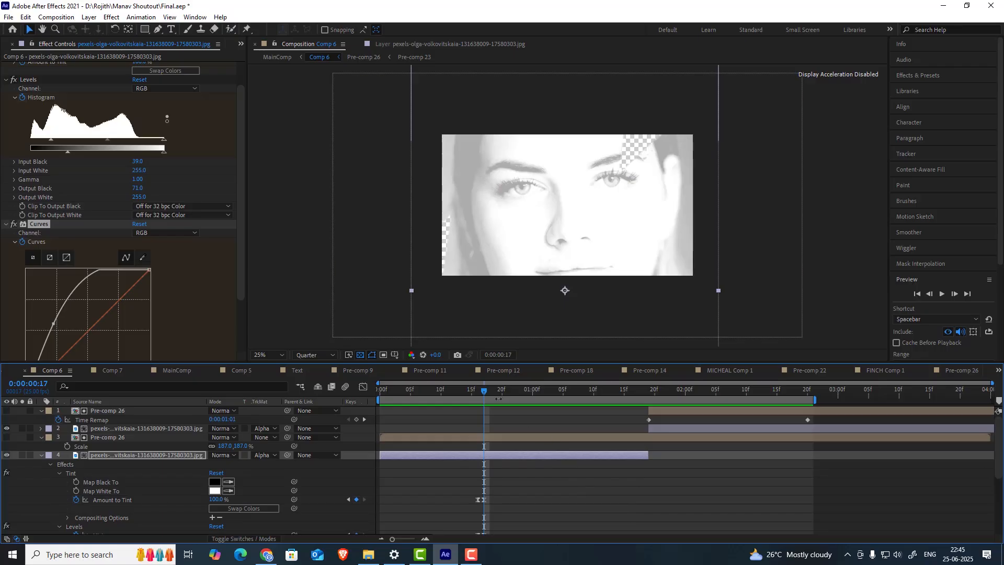
{"action": "left_click_drag", "start_coordinate": [497, 391], "coordinate": [647, 383]}
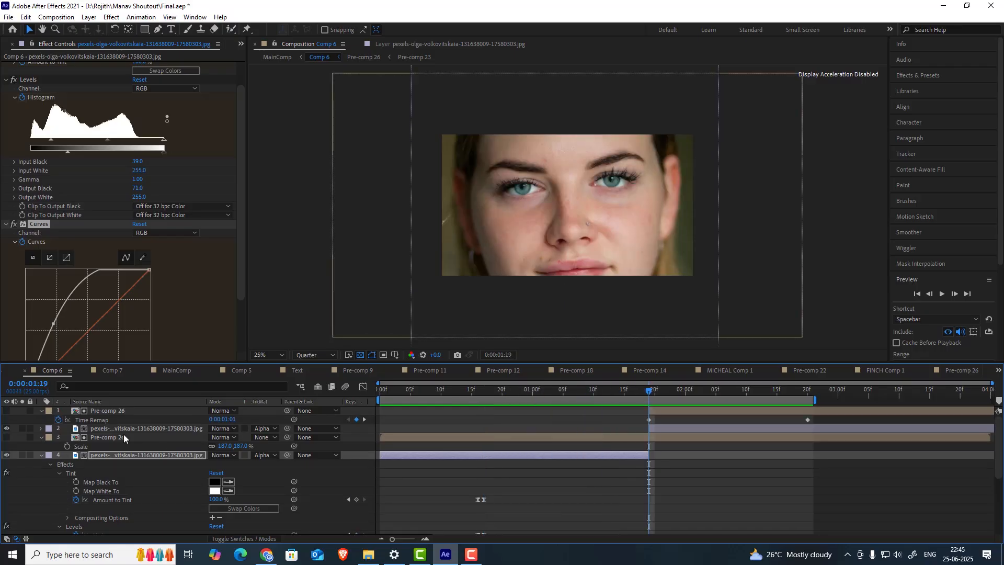
{"action": "left_click", "coordinate": [140, 428]}
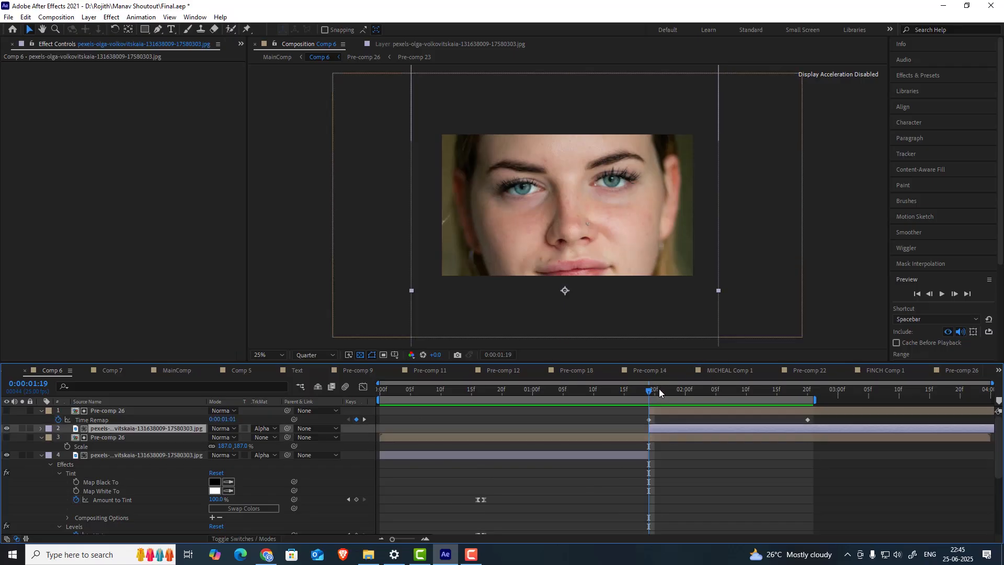
{"action": "left_click_drag", "start_coordinate": [660, 392], "coordinate": [765, 392]}
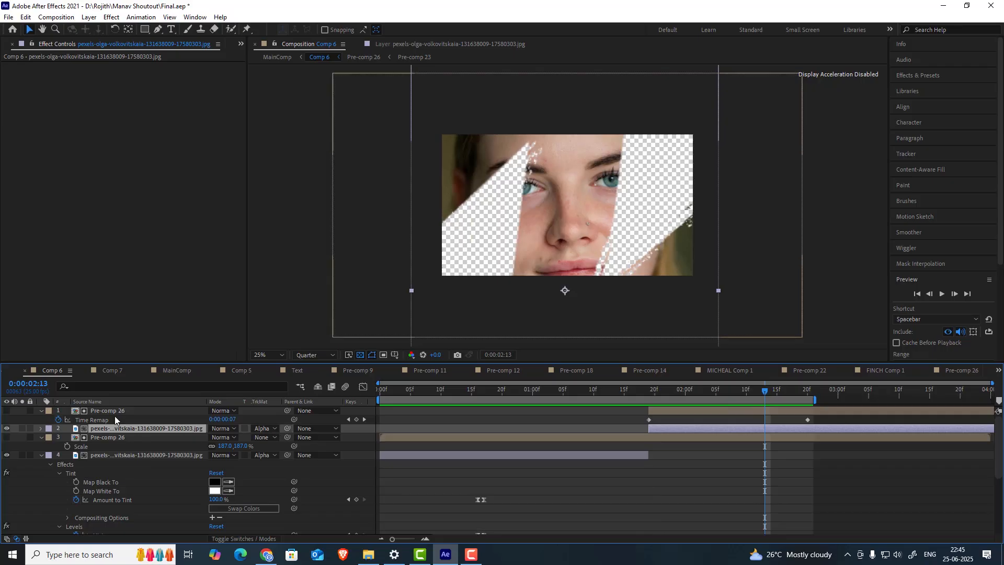
{"action": "left_click", "coordinate": [99, 410]}
{"action": "left_click", "coordinate": [105, 429]}
{"action": "left_click", "coordinate": [109, 413]}
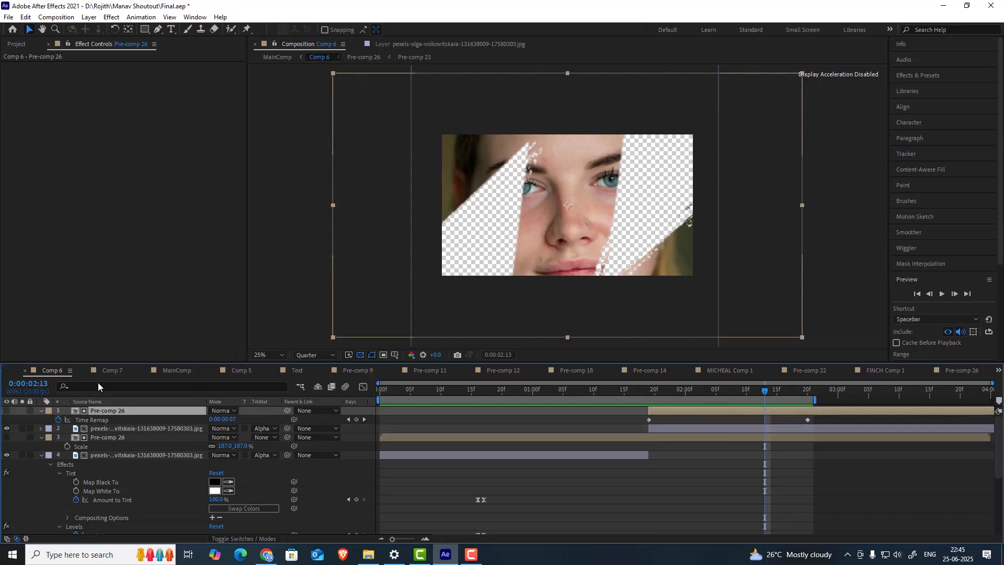
- Open Comp 7 at 0:00:00:01 and set its preview resolution to Quarter
{"action": "left_click", "coordinate": [105, 370]}
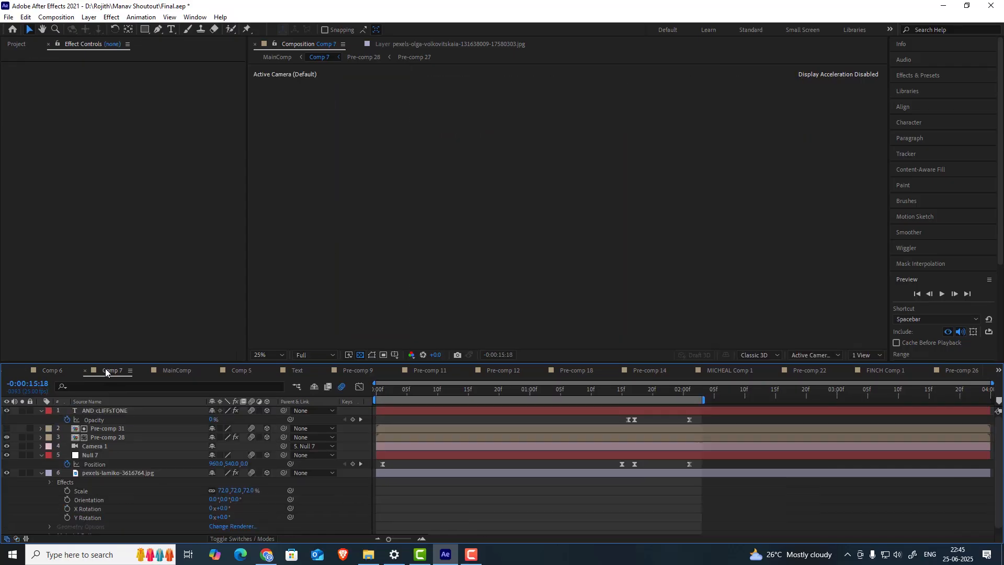
{"action": "left_click", "coordinate": [384, 390]}
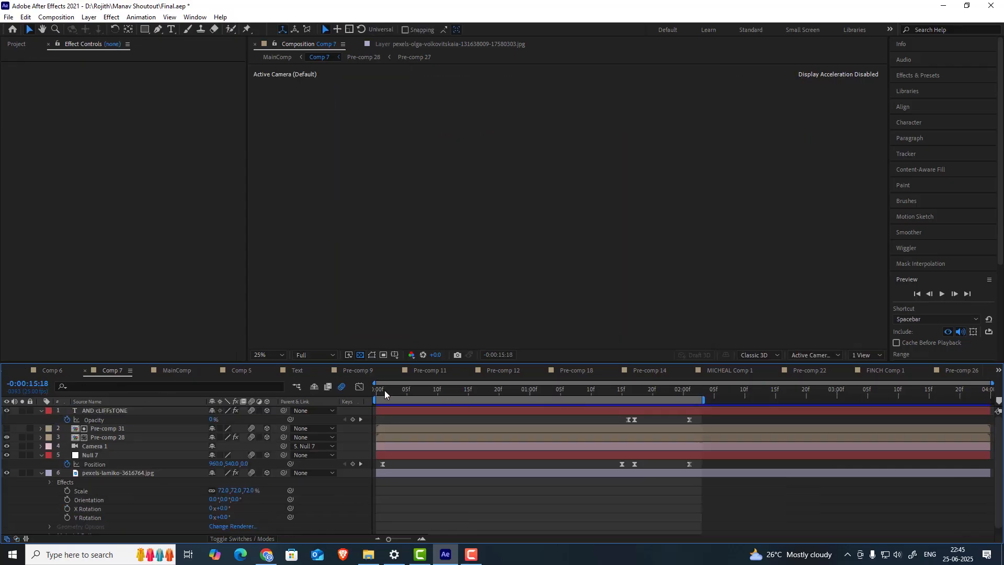
{"action": "left_click", "coordinate": [318, 354]}
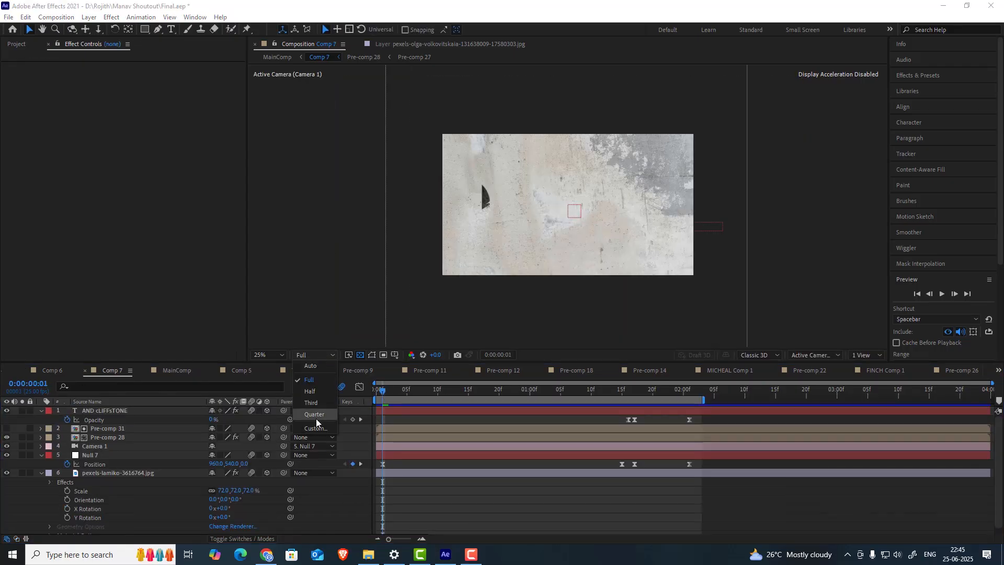
{"action": "left_click", "coordinate": [315, 415]}
- Play Comp 7 from its first frame and stop the preview at 0:00:01:04
{"action": "left_click", "coordinate": [377, 390]}
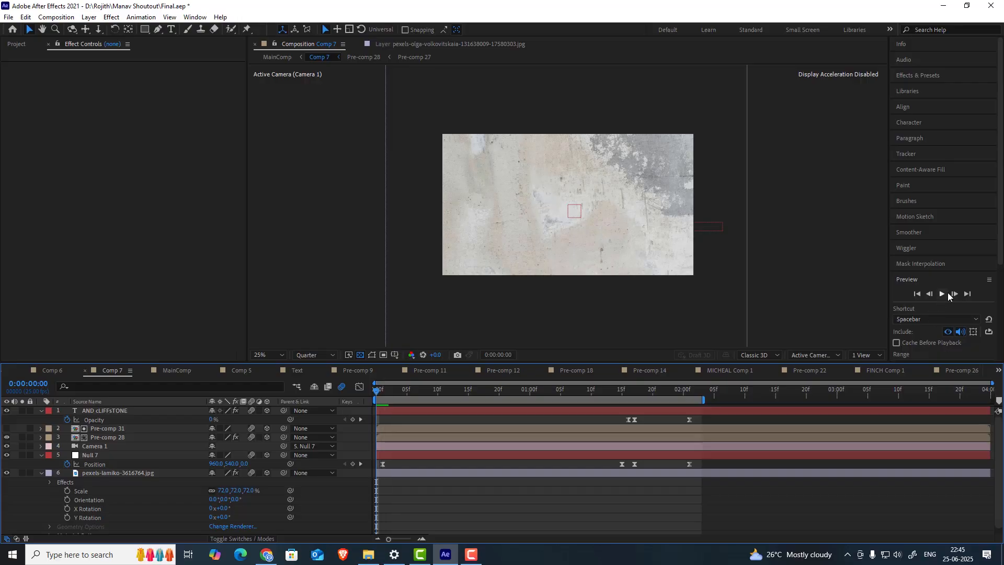
{"action": "left_click", "coordinate": [942, 294]}
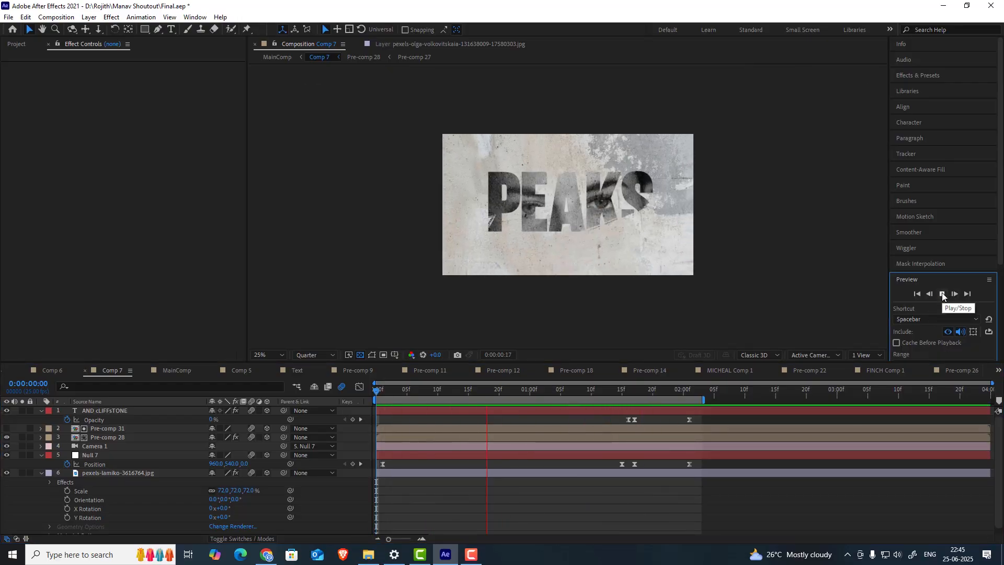
{"action": "left_click", "coordinate": [942, 294]}
- View the pexels-lamiko-3616764.jpg texture on its own, return to Comp 7, and examine the texture's Curves effect
{"action": "scroll", "coordinate": [141, 475], "scroll_direction": "down", "scroll_amount": 1}
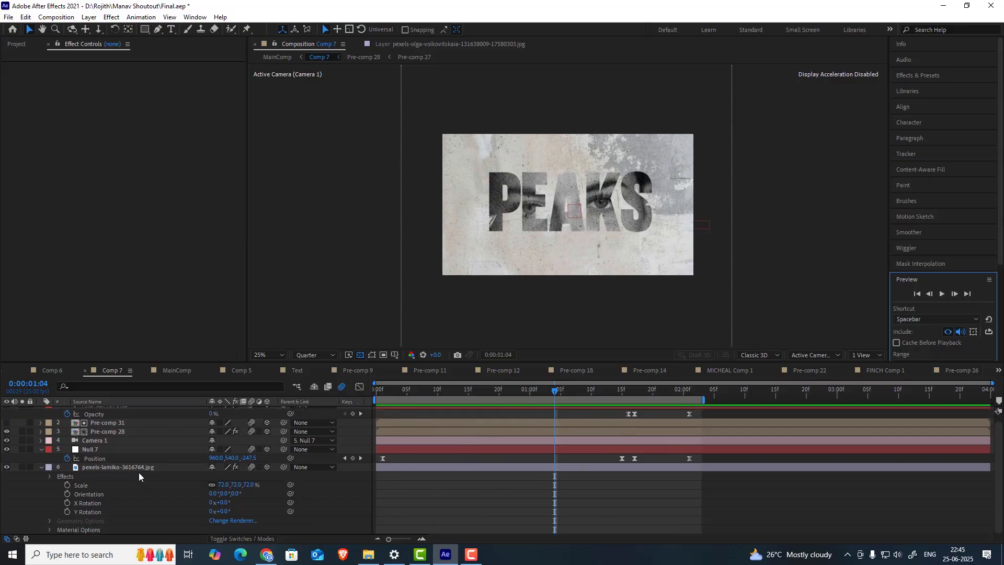
{"action": "double_click", "coordinate": [136, 465]}
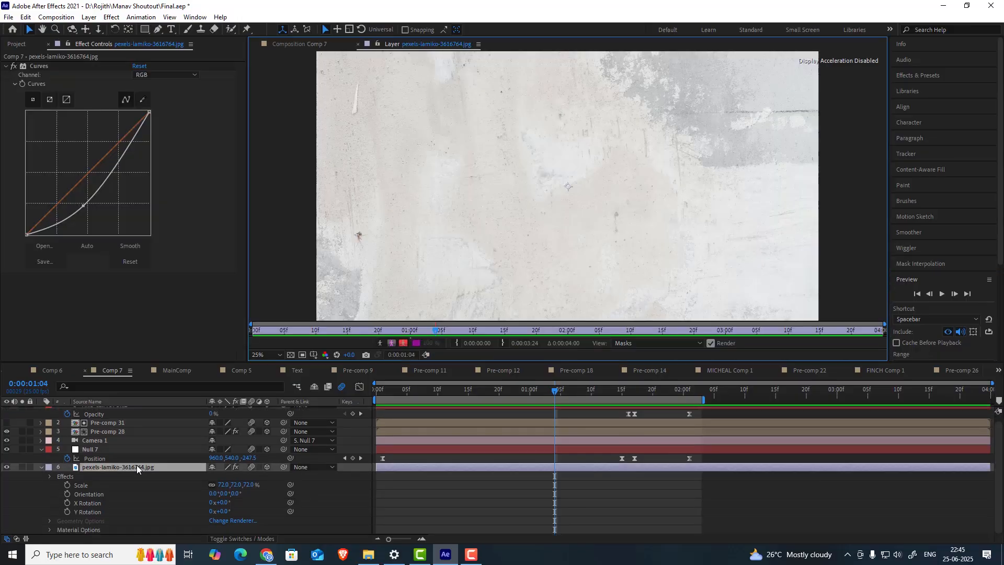
{"action": "left_click", "coordinate": [289, 46]}
{"action": "left_click", "coordinate": [39, 71]}
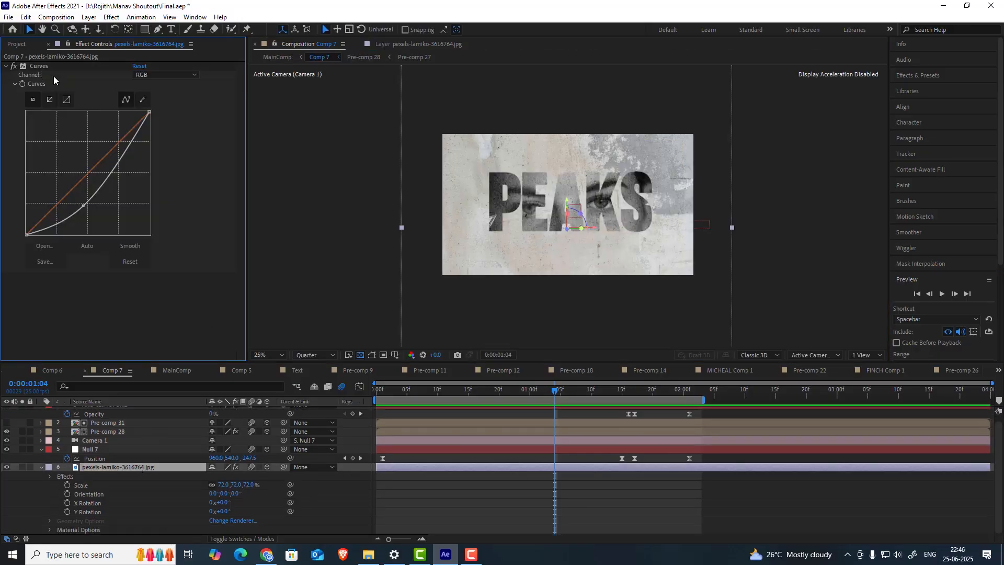
{"action": "left_click", "coordinate": [45, 67]}
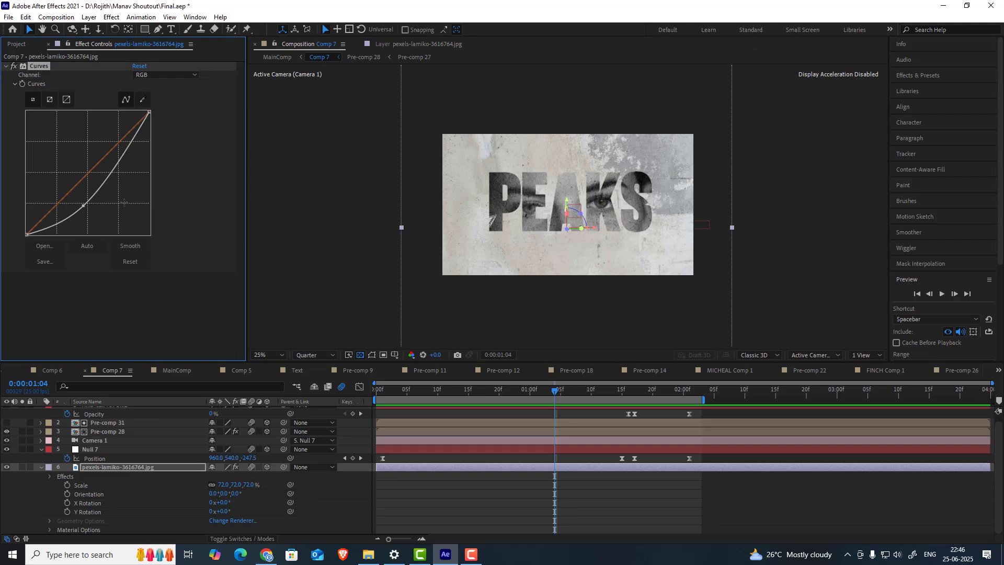
- Check Comp 7's Camera 1 and Null 7 layers, and examine the Tint and Curves effects on Pre-comp 28
{"action": "left_click", "coordinate": [100, 448]}
{"action": "left_click", "coordinate": [99, 441]}
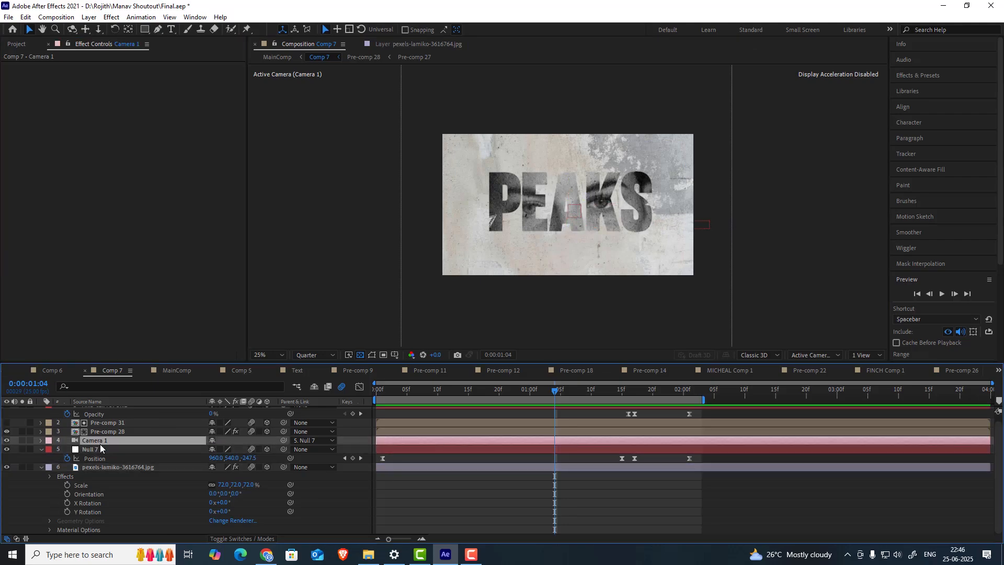
{"action": "left_click", "coordinate": [100, 447]}
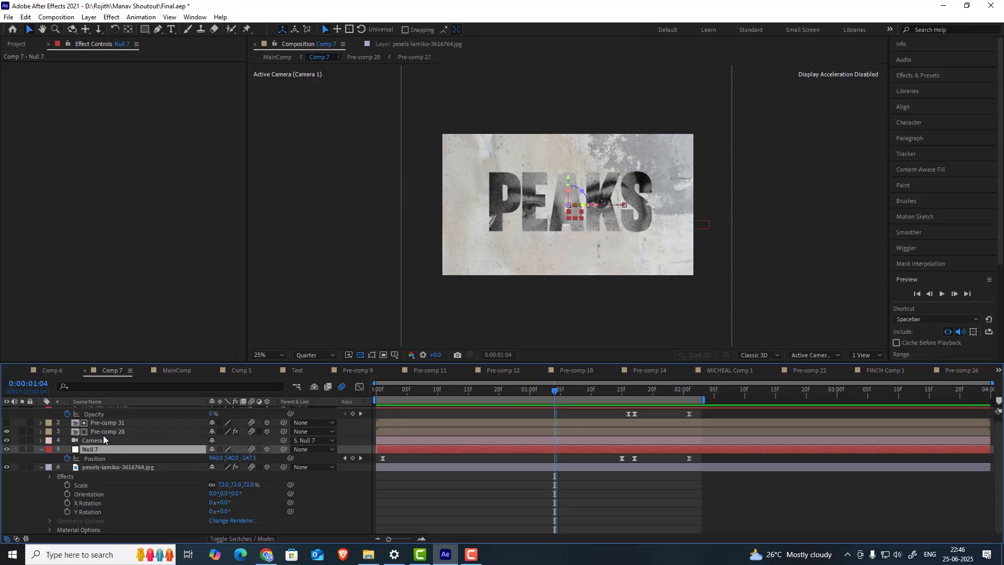
{"action": "left_click", "coordinate": [105, 431]}
{"action": "scroll", "coordinate": [586, 193], "scroll_direction": "up", "scroll_amount": 2}
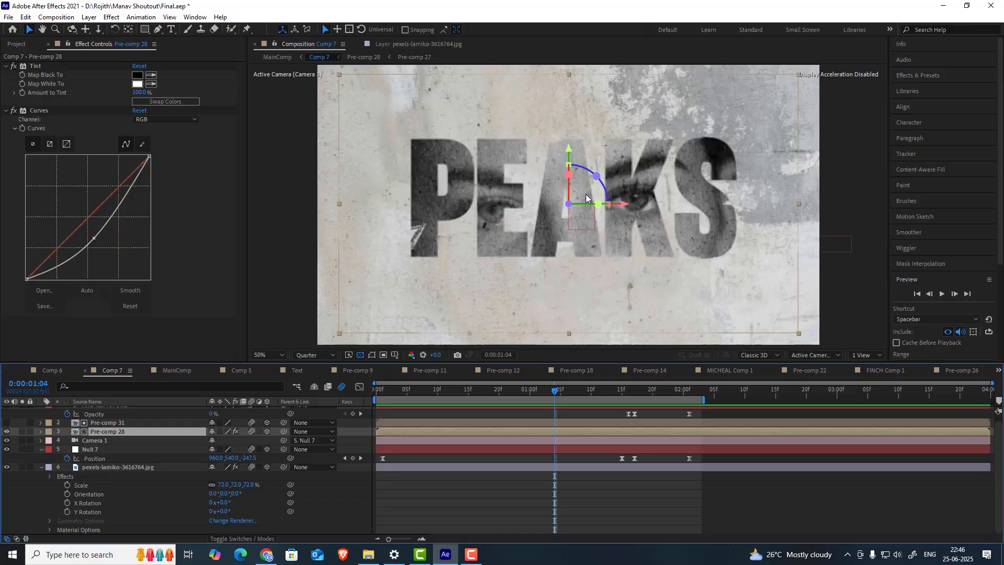
- Open Pre-comp 28 and its nested Pre-comp 27, and check the portrait and paper texture layers inside
{"action": "double_click", "coordinate": [108, 433]}
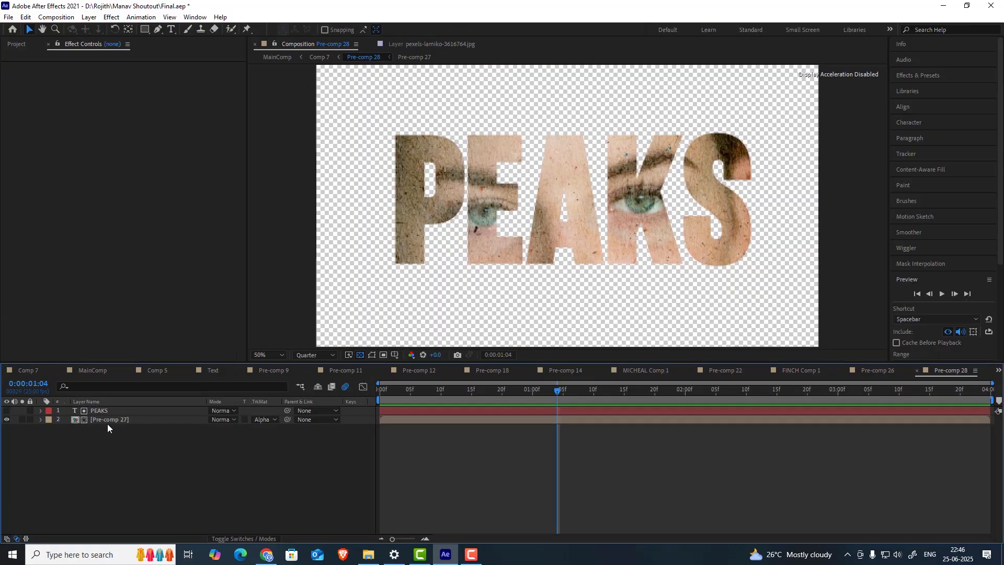
{"action": "double_click", "coordinate": [110, 419]}
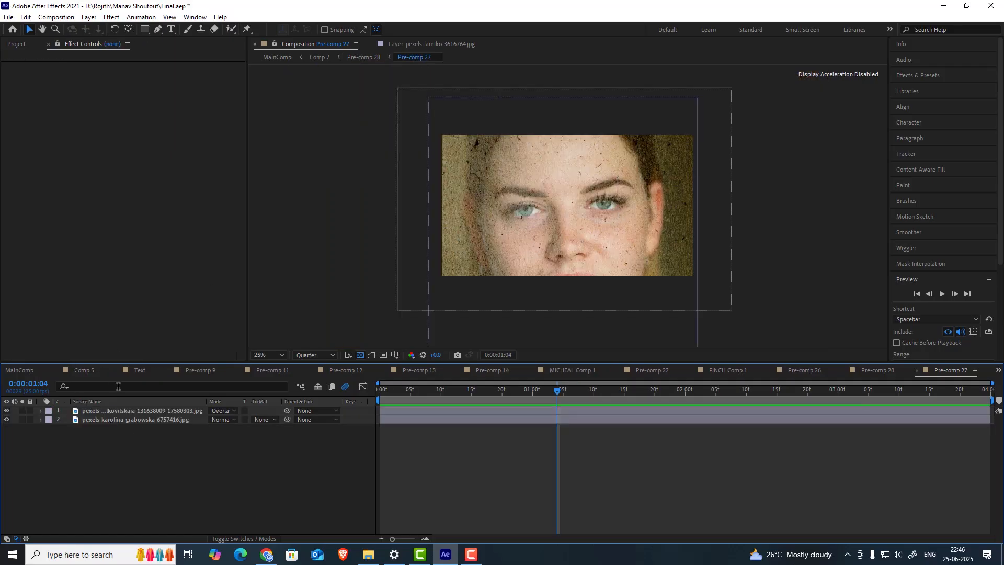
{"action": "left_click", "coordinate": [145, 422]}
{"action": "left_click", "coordinate": [149, 410]}
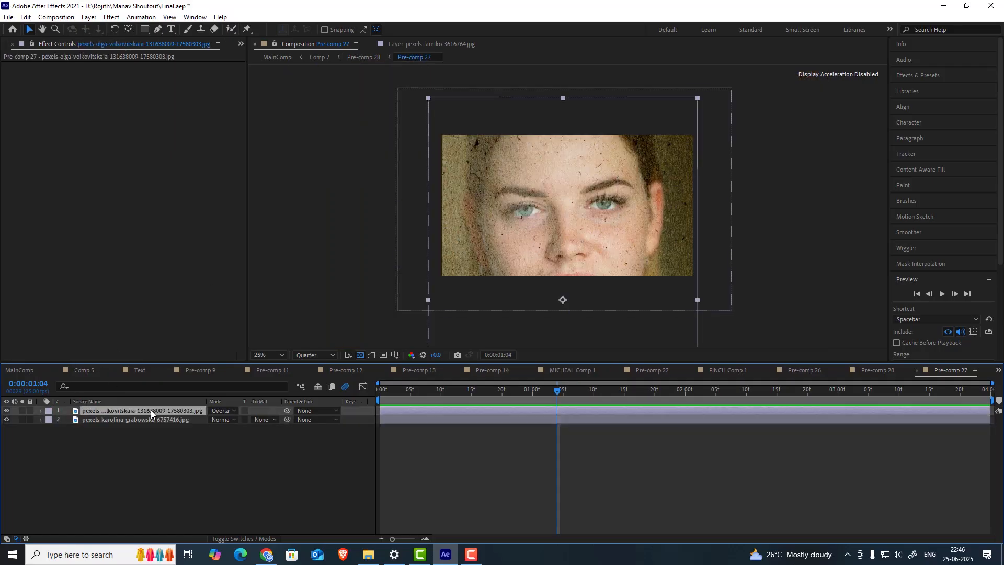
- Solo the layer 1 portrait in Pre-comp 27, try the Normal blend mode, restore Overlay, and turn the solo off
{"action": "left_click", "coordinate": [23, 408]}
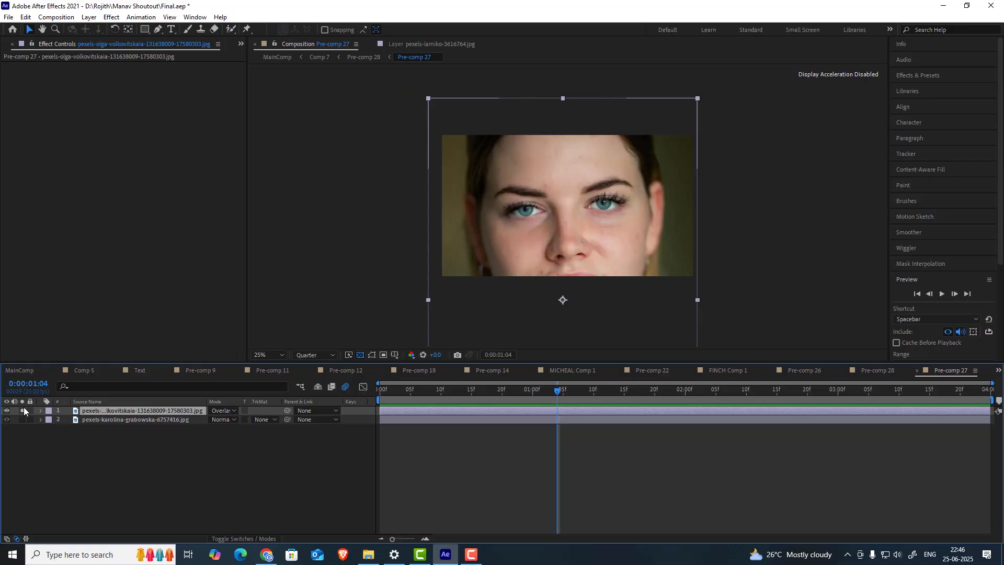
{"action": "left_click", "coordinate": [23, 410]}
{"action": "left_click", "coordinate": [23, 409]}
{"action": "left_click", "coordinate": [231, 410]}
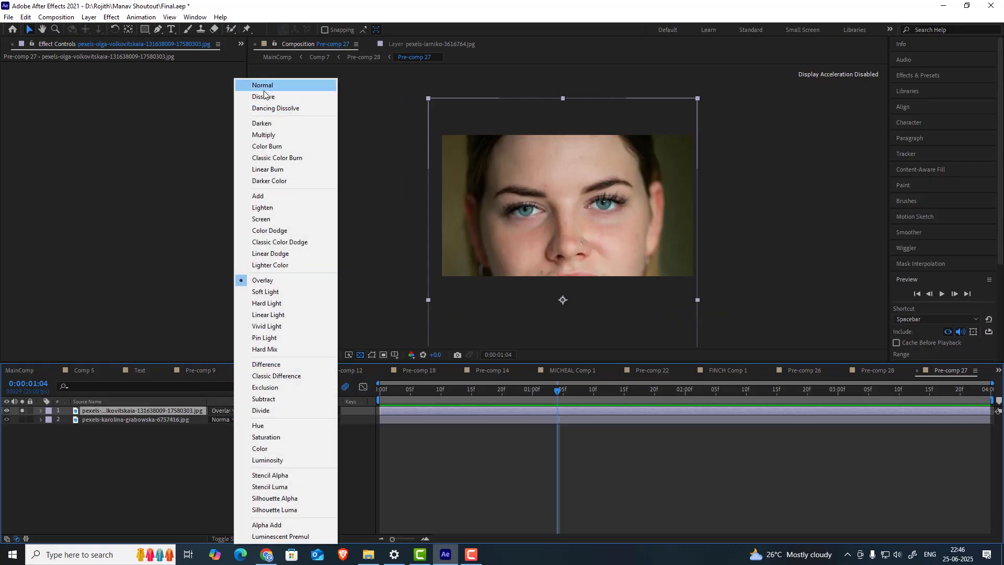
{"action": "left_click", "coordinate": [264, 84]}
{"action": "left_click", "coordinate": [221, 410]}
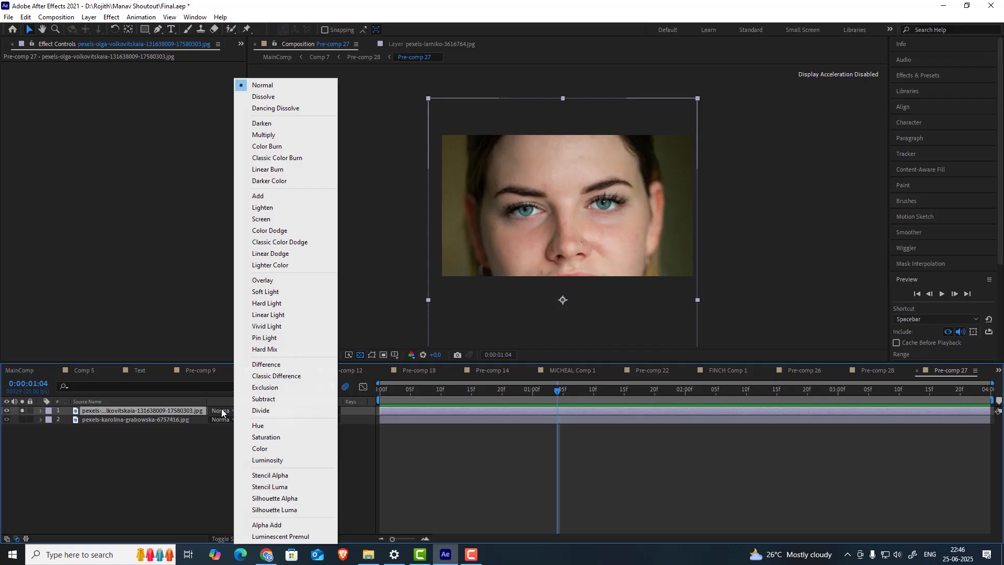
{"action": "left_click", "coordinate": [282, 281]}
{"action": "left_click", "coordinate": [22, 410]}
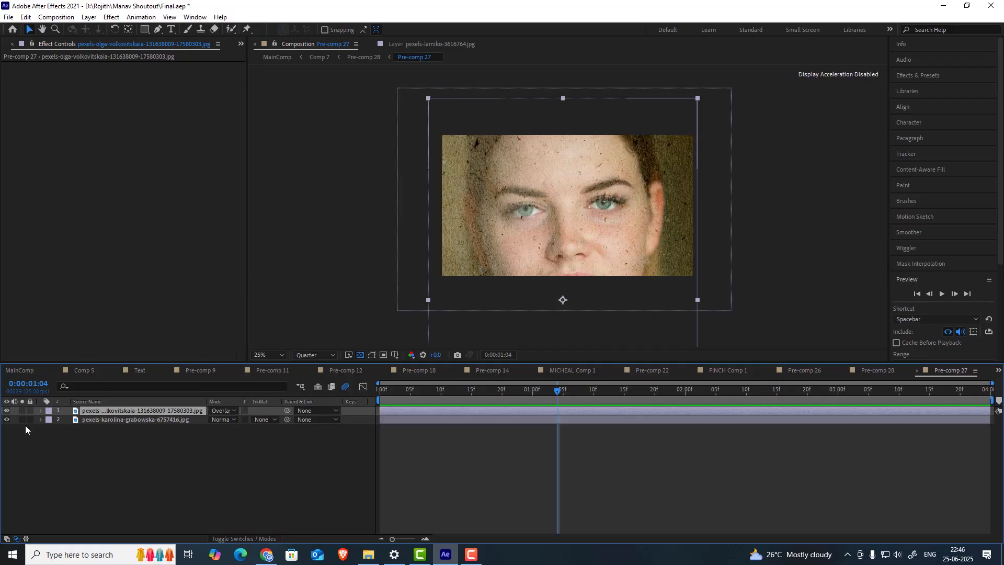
- Solo the layer 2 paper texture in Pre-comp 27 and view it on its own
{"action": "left_click", "coordinate": [30, 420]}
{"action": "left_click", "coordinate": [30, 420]}
{"action": "left_click", "coordinate": [22, 419]}
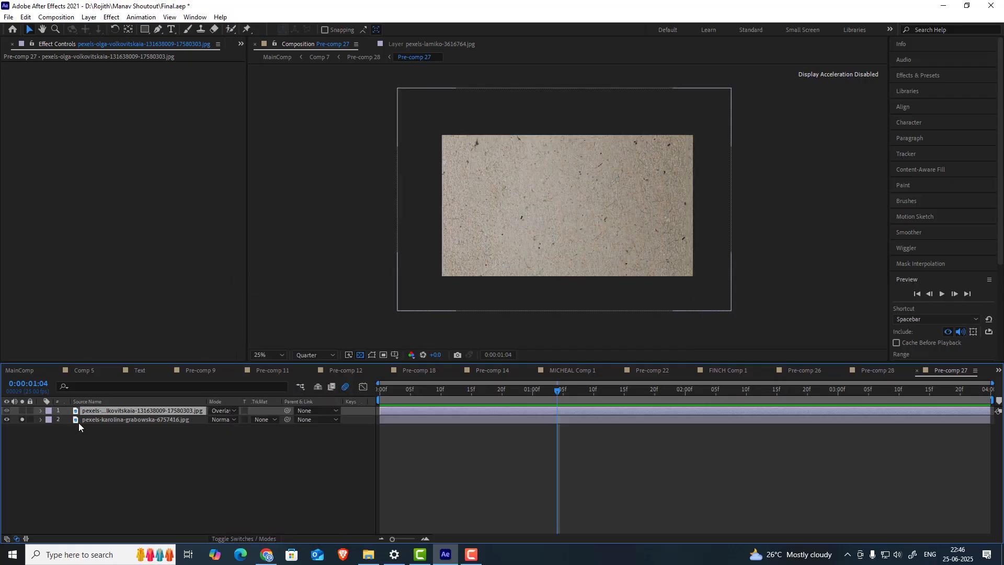
{"action": "left_click", "coordinate": [118, 421]}
{"action": "scroll", "coordinate": [540, 205], "scroll_direction": "up", "scroll_amount": 2}
{"action": "scroll", "coordinate": [540, 205], "scroll_direction": "down", "scroll_amount": 2}
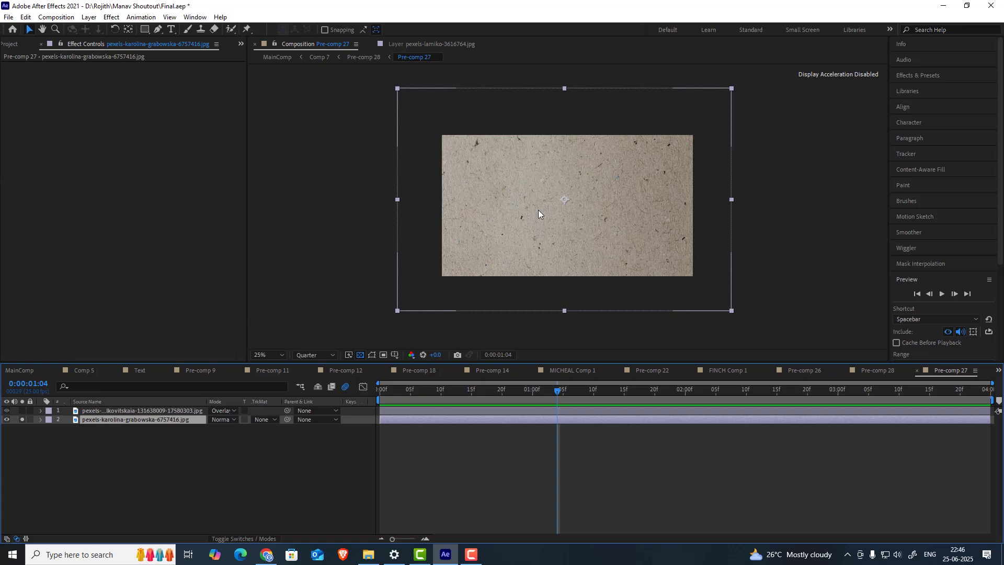
{"action": "scroll", "coordinate": [312, 373], "scroll_direction": "up", "scroll_amount": 1}
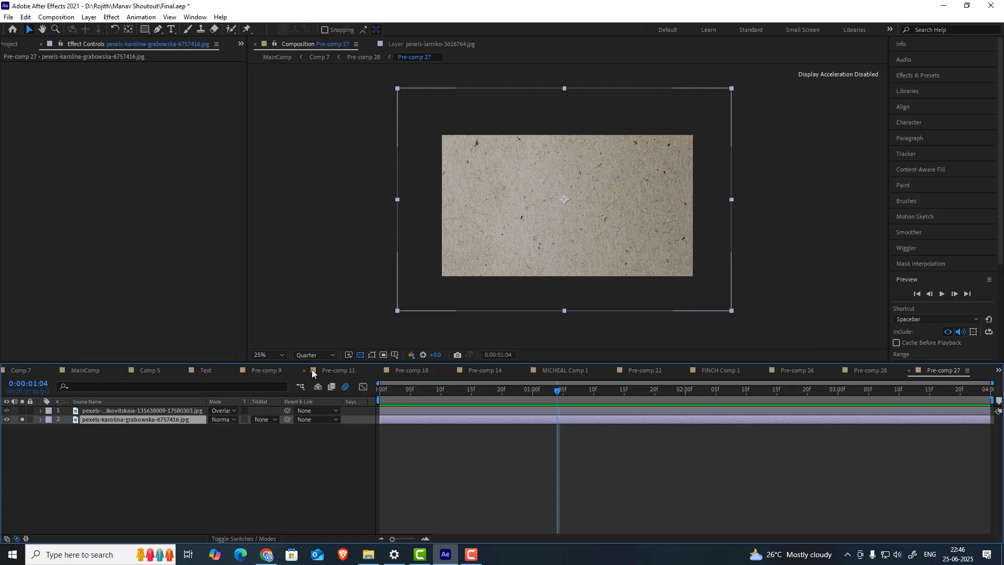
- Return to Comp 7 and show the blend mode and track matte settings of Pre-comp 28 and its matte Pre-comp 31
{"action": "left_click", "coordinate": [20, 370]}
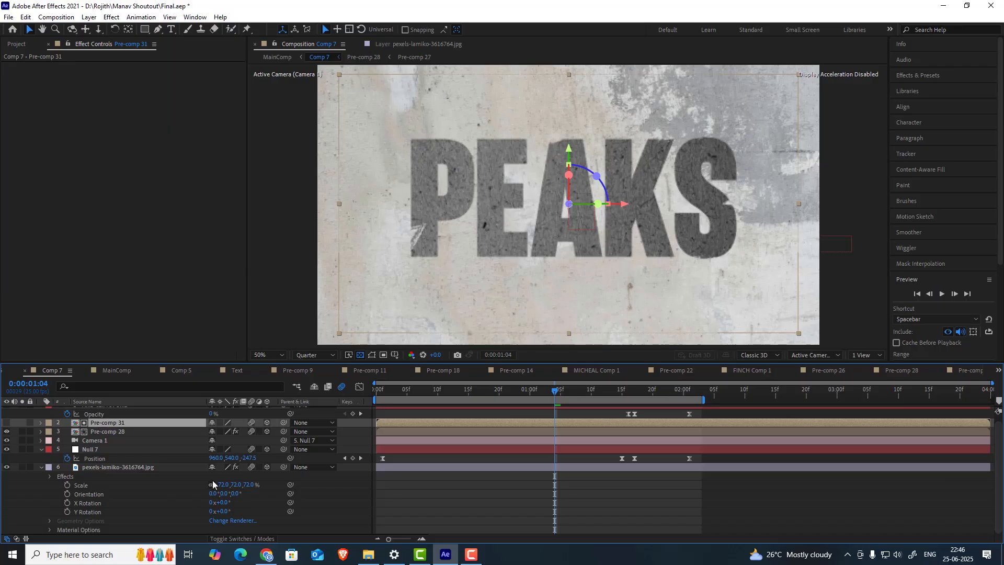
{"action": "scroll", "coordinate": [123, 445], "scroll_direction": "up", "scroll_amount": 1}
{"action": "left_click", "coordinate": [116, 437]}
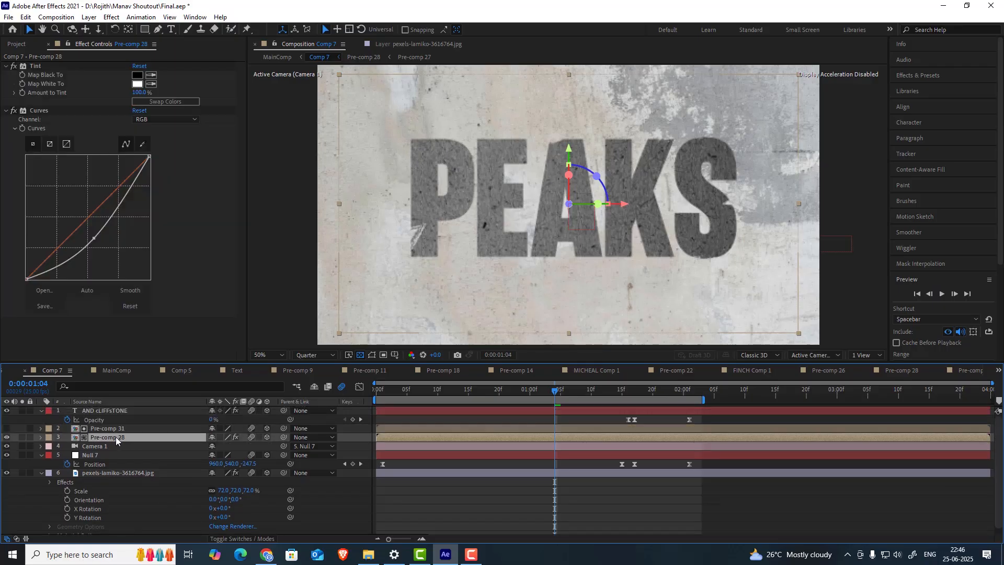
{"action": "left_click", "coordinate": [116, 429]}
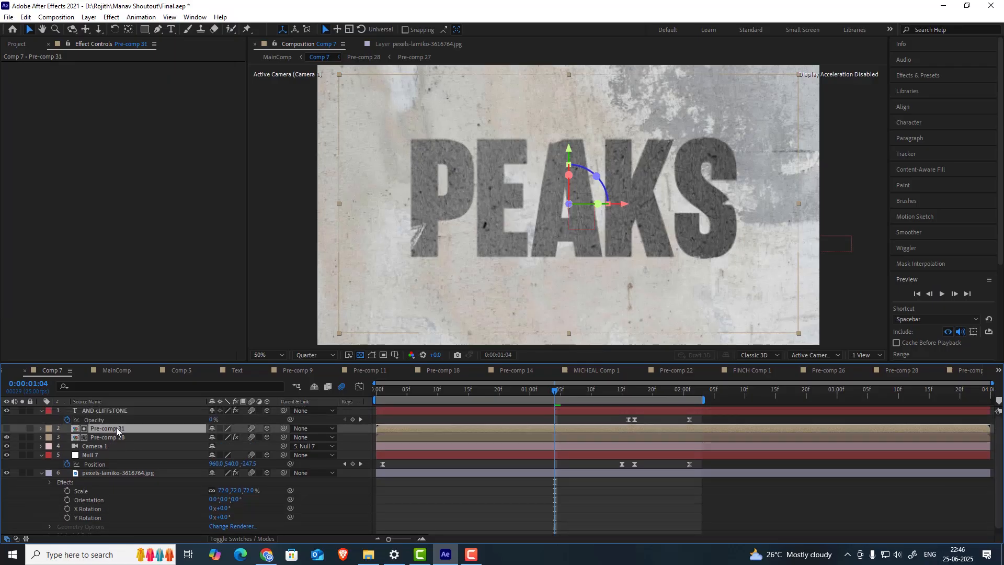
{"action": "left_click", "coordinate": [264, 539]}
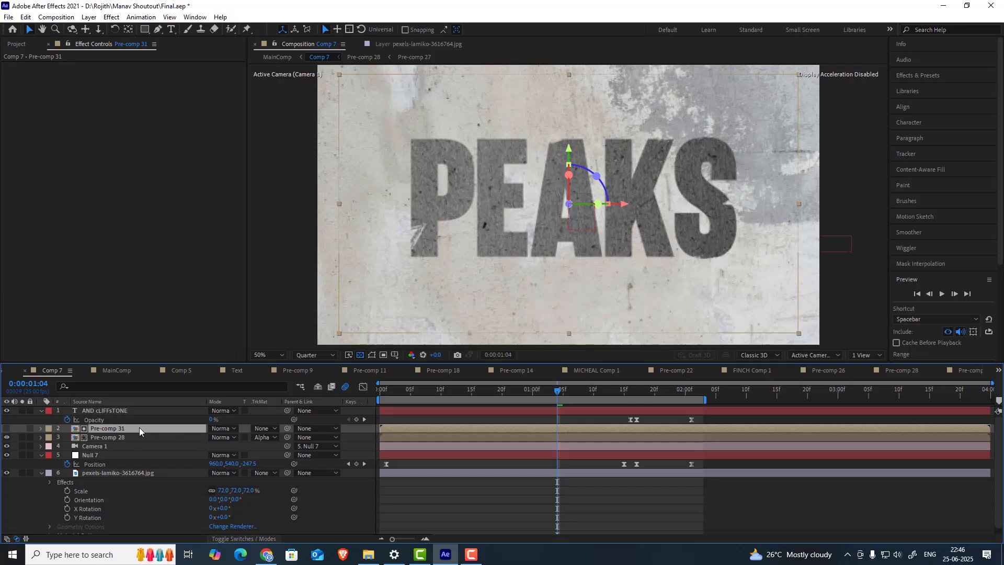
- Examine the AND CLIFFSTONE text's opacity keyframes in Comp 7 at 0:00:01:16, 0:00:01:17 and 0:00:02:01
{"action": "left_click_drag", "start_coordinate": [551, 393], "coordinate": [660, 390]}
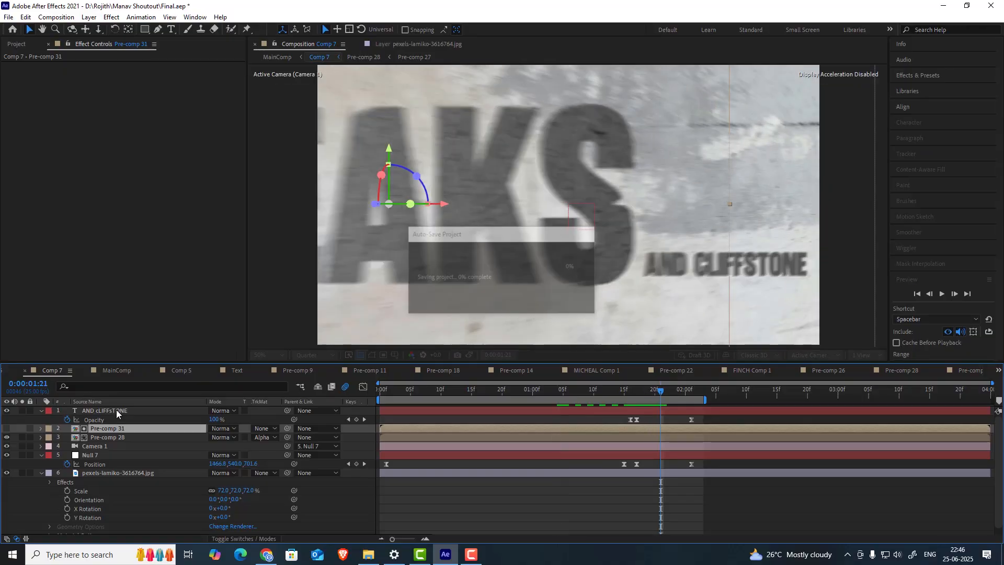
{"action": "left_click", "coordinate": [121, 410]}
{"action": "left_click", "coordinate": [631, 394]}
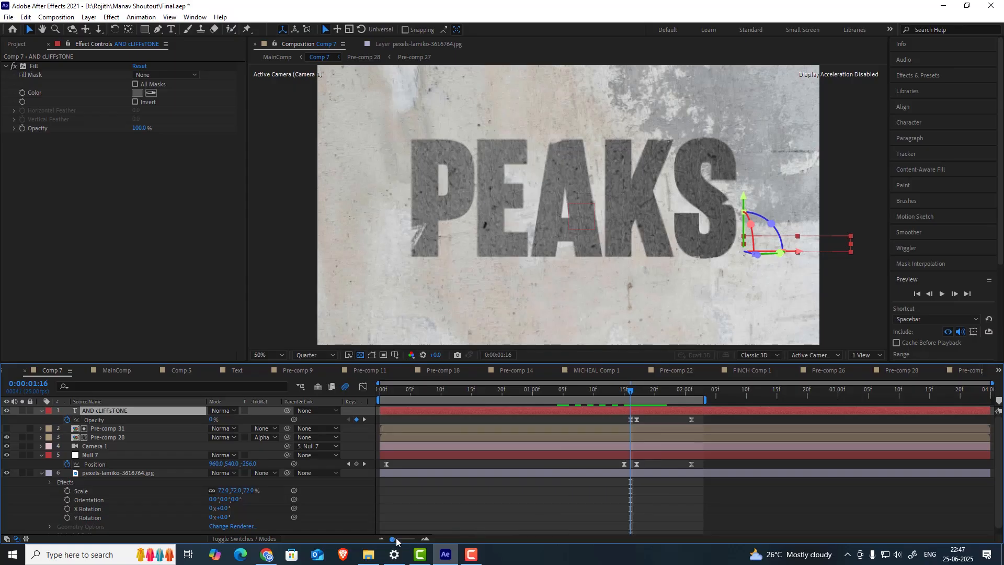
{"action": "left_click_drag", "start_coordinate": [398, 539], "coordinate": [413, 539]}
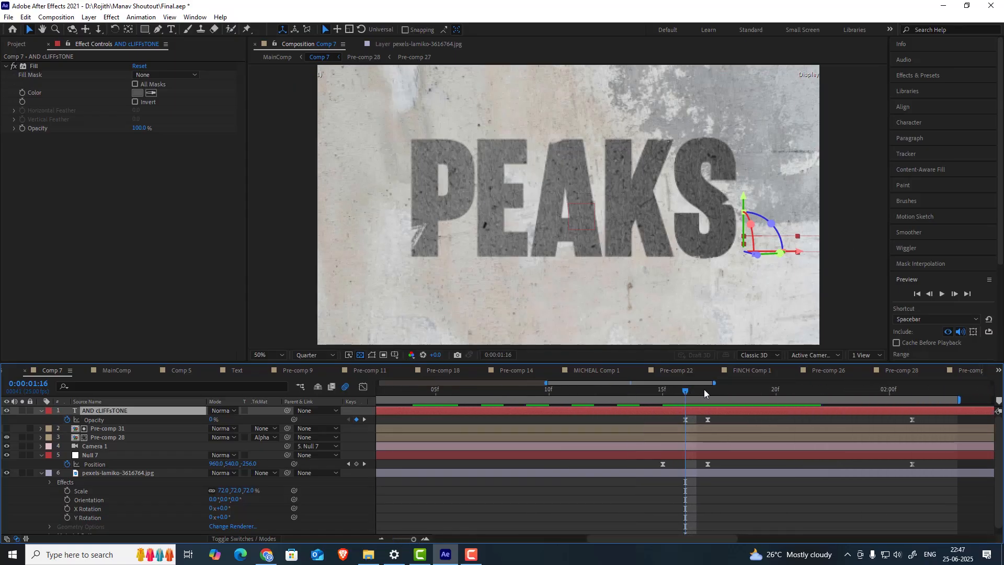
{"action": "left_click", "coordinate": [706, 389]}
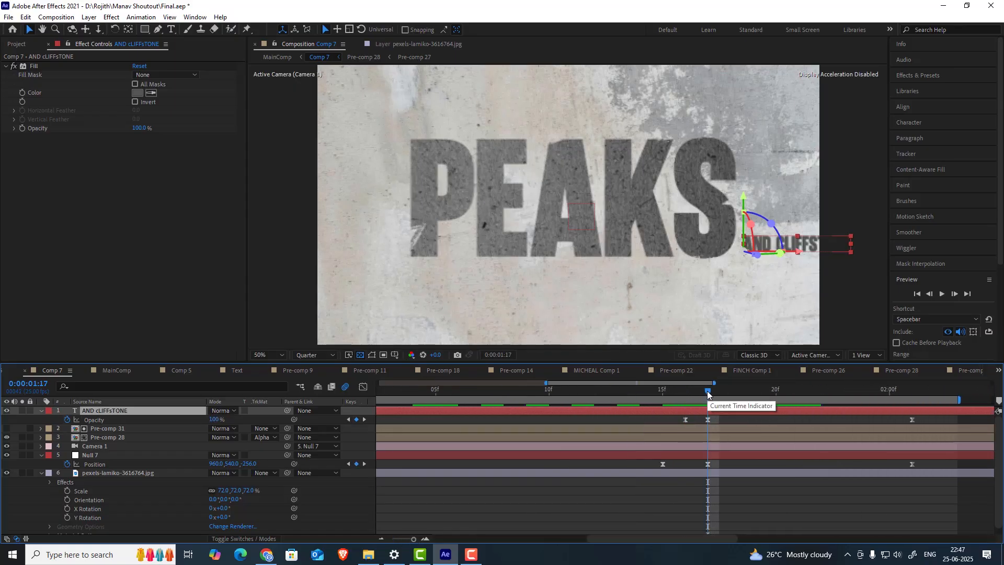
{"action": "left_click_drag", "start_coordinate": [412, 540], "coordinate": [404, 542]}
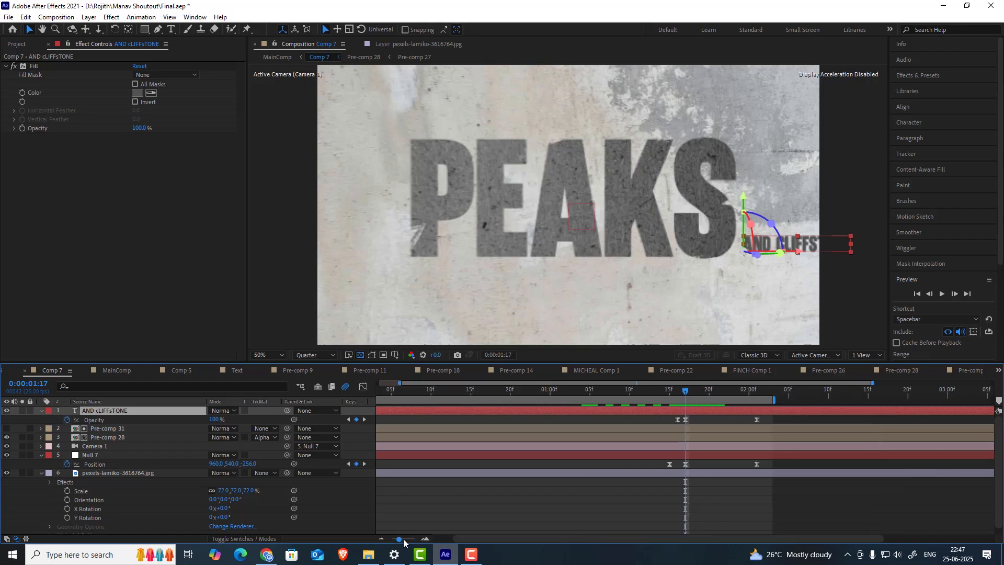
{"action": "left_click_drag", "start_coordinate": [688, 390], "coordinate": [757, 383]}
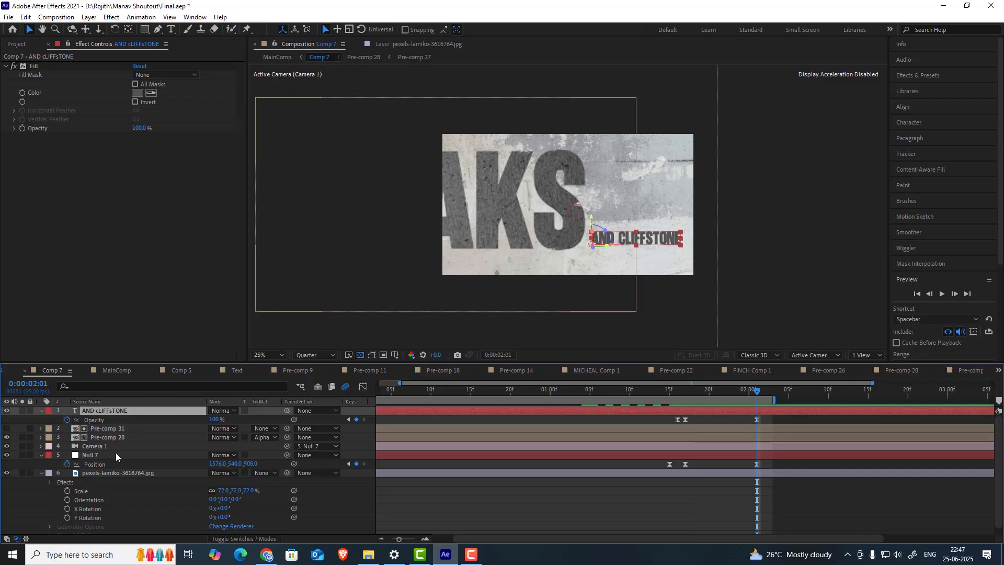
- Examine Null 7's position keyframes in Comp 7 by scrubbing its camera move through to 0:00:02:02
{"action": "left_click", "coordinate": [105, 449]}
{"action": "left_click", "coordinate": [103, 454]}
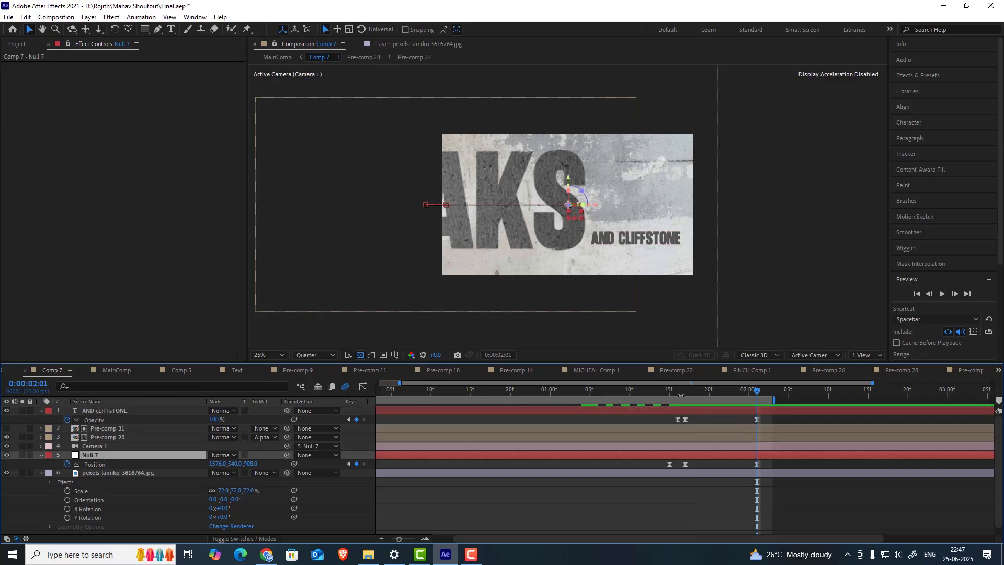
{"action": "left_click", "coordinate": [676, 392]}
{"action": "mouse_move", "coordinate": [679, 392]}
{"action": "left_mouse_down"}
{"action": "mouse_move", "coordinate": [777, 384]}
{"action": "mouse_move", "coordinate": [693, 391]}
{"action": "left_mouse_up"}
{"action": "left_click", "coordinate": [763, 388]}
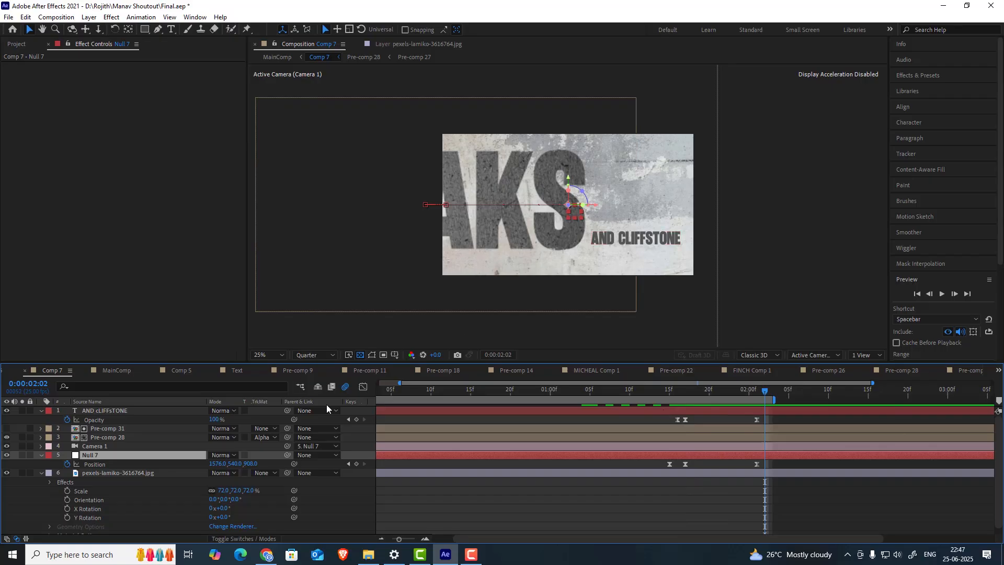
- Close the open Comp 5, Text, MICHEAL Comp 1, FINCH Comp 1 and numbered Pre-comp timelines, keeping Comp 7 and MainComp open
{"action": "left_click", "coordinate": [158, 370]}
{"action": "left_click", "coordinate": [184, 372]}
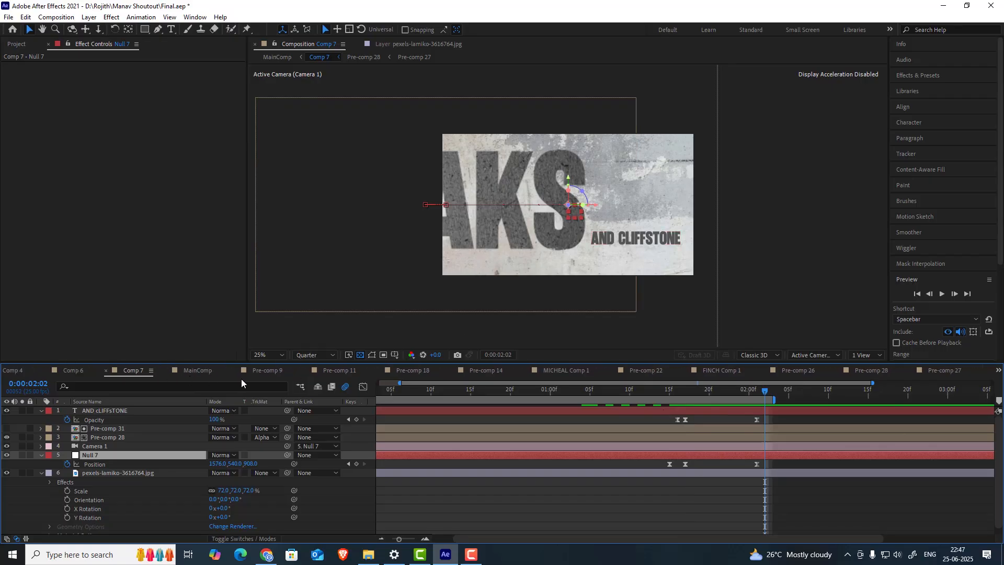
{"action": "left_click", "coordinate": [235, 372]}
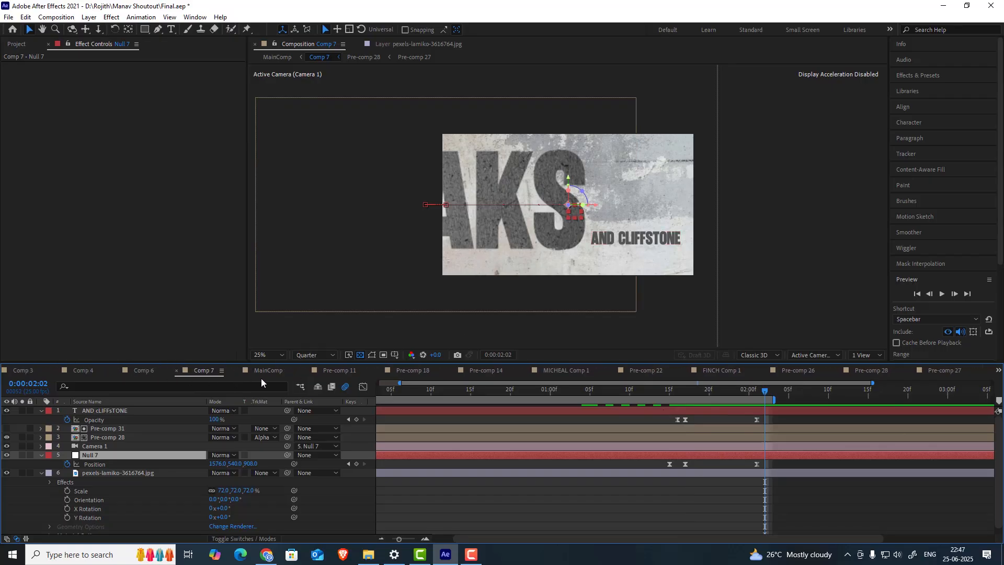
{"action": "left_click", "coordinate": [307, 372]}
{"action": "left_click", "coordinate": [380, 371]}
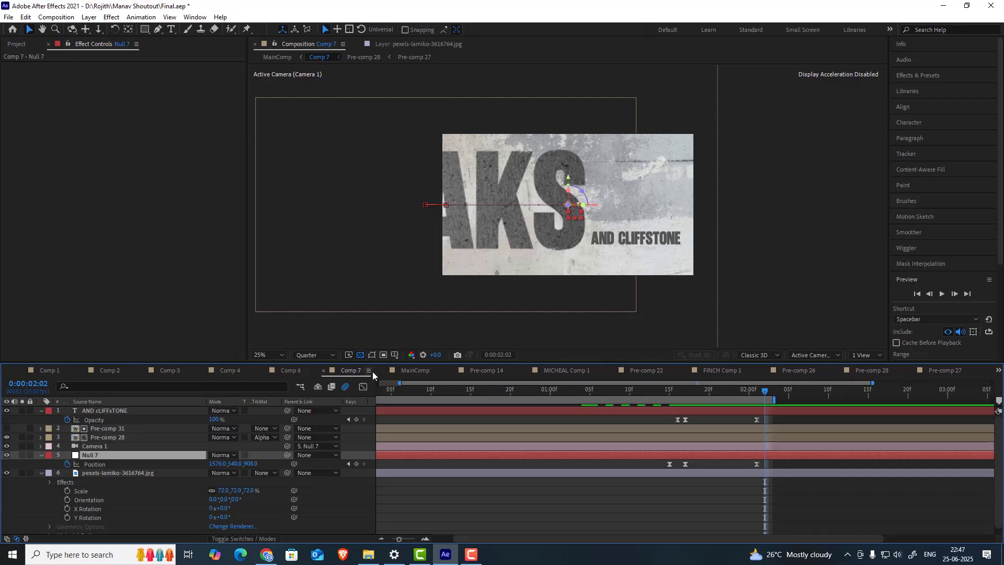
{"action": "left_click", "coordinate": [451, 371]}
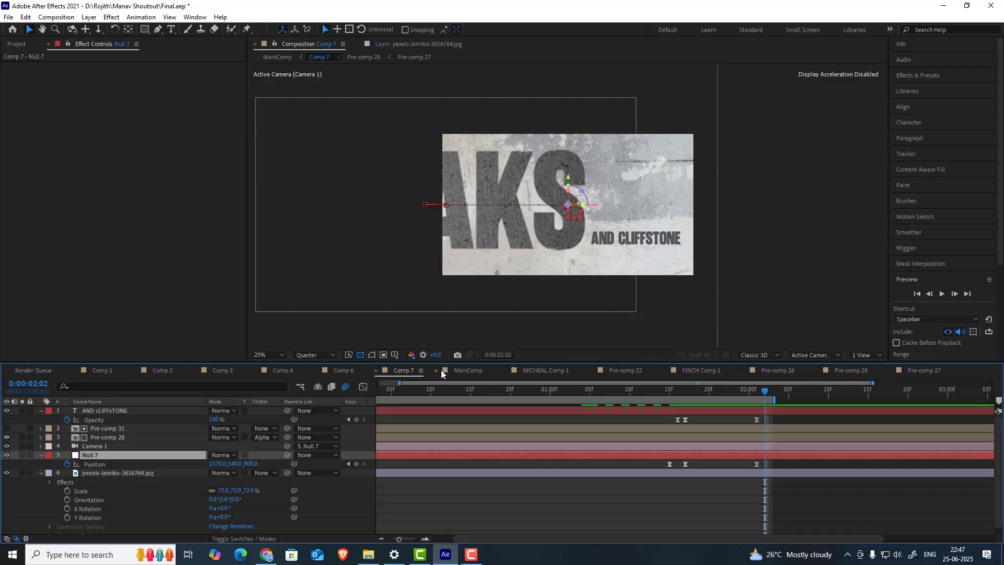
{"action": "left_click", "coordinate": [504, 370]}
{"action": "left_click", "coordinate": [505, 370]}
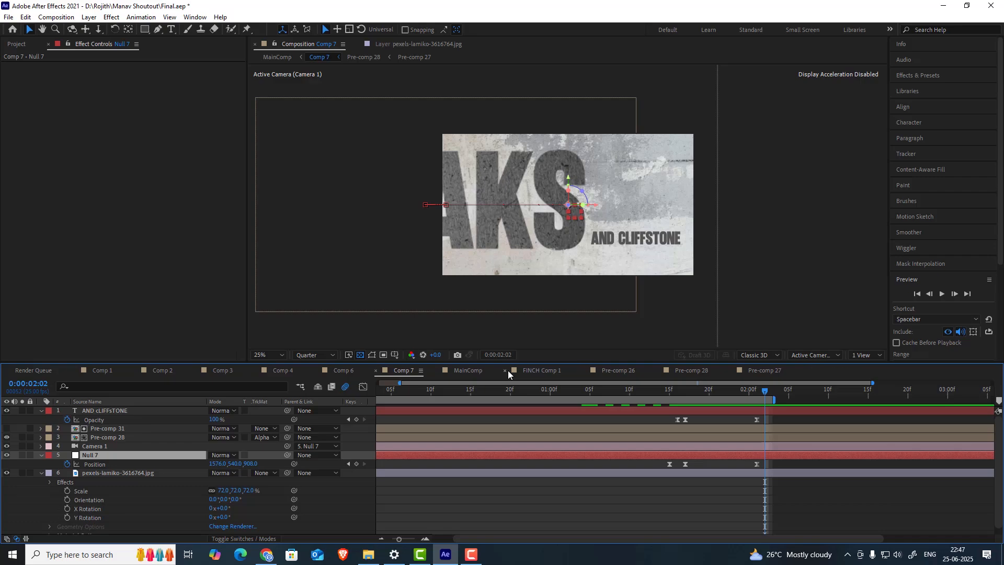
{"action": "left_click", "coordinate": [505, 370]}
{"action": "left_click", "coordinate": [505, 370]}
{"action": "left_click", "coordinate": [505, 371]}
{"action": "left_click", "coordinate": [505, 370]}
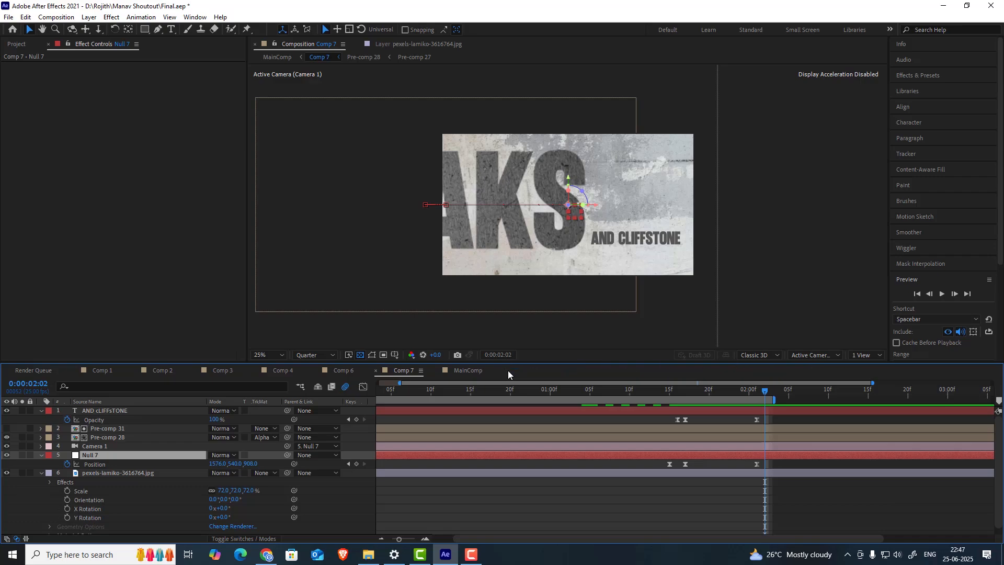
- Close the Comp 7, Comp 6 and Comp 4 timelines and set MainComp's preview resolution to Quarter
{"action": "left_click", "coordinate": [375, 370]}
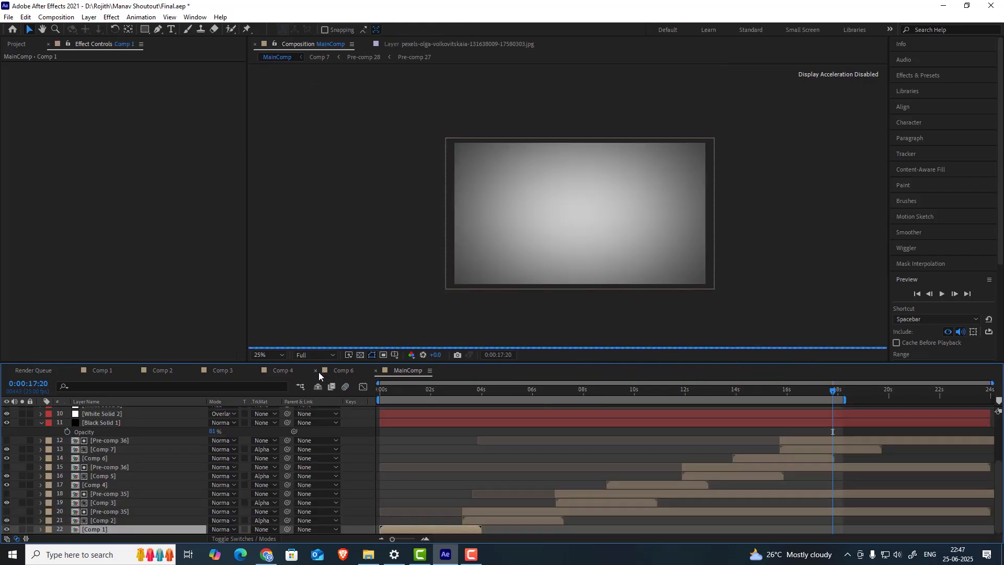
{"action": "left_click", "coordinate": [315, 370]}
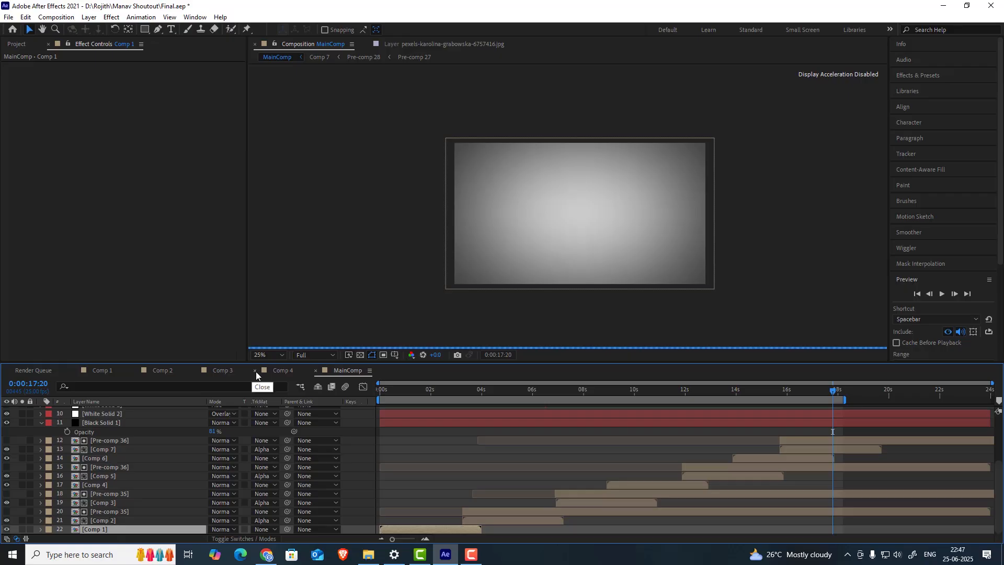
{"action": "left_click", "coordinate": [256, 371]}
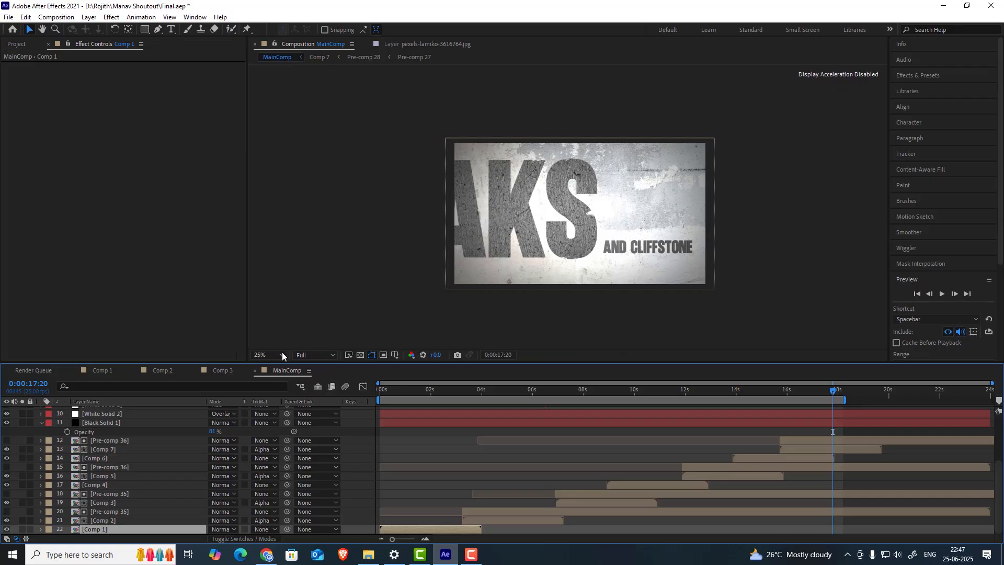
{"action": "left_click", "coordinate": [311, 352]}
{"action": "left_click", "coordinate": [316, 411]}
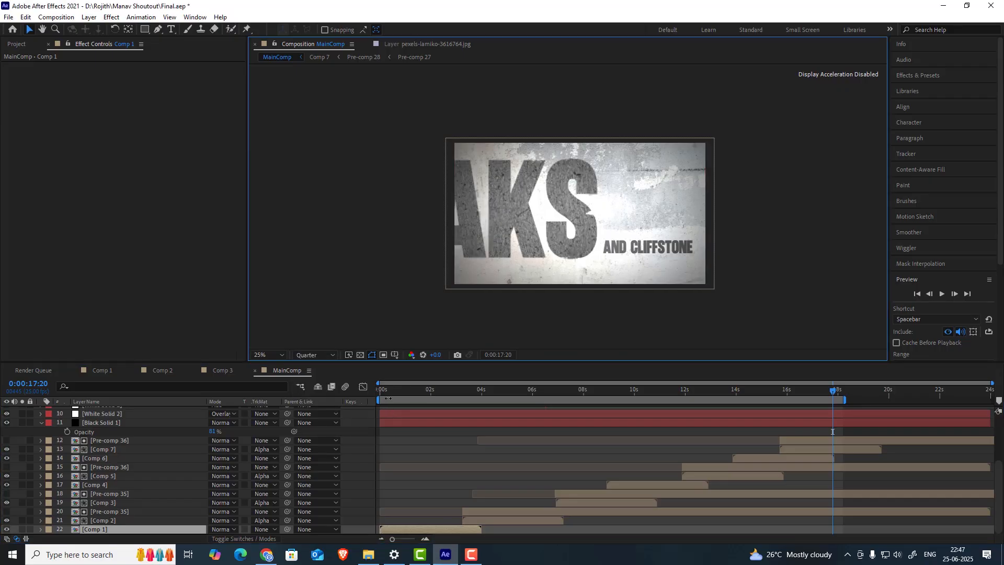
- Scrub MainComp to 0:00:03:12, open Comp 2's matte Pre-comp 35 and examine its reveal to 0:00:03:21 over the transparency grid
{"action": "left_click_drag", "start_coordinate": [386, 393], "coordinate": [465, 391]}
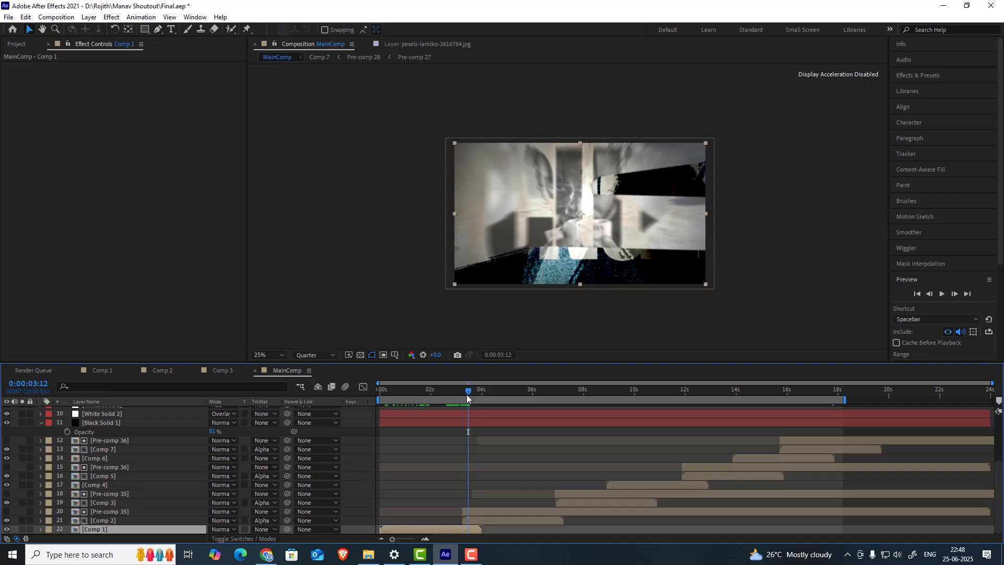
{"action": "left_click", "coordinate": [112, 511]}
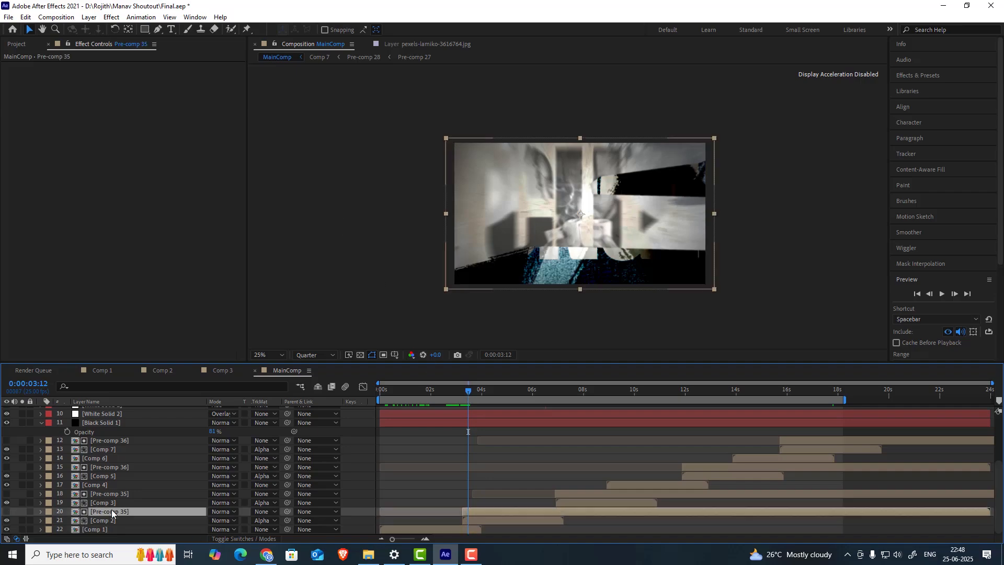
{"action": "double_click", "coordinate": [111, 512]}
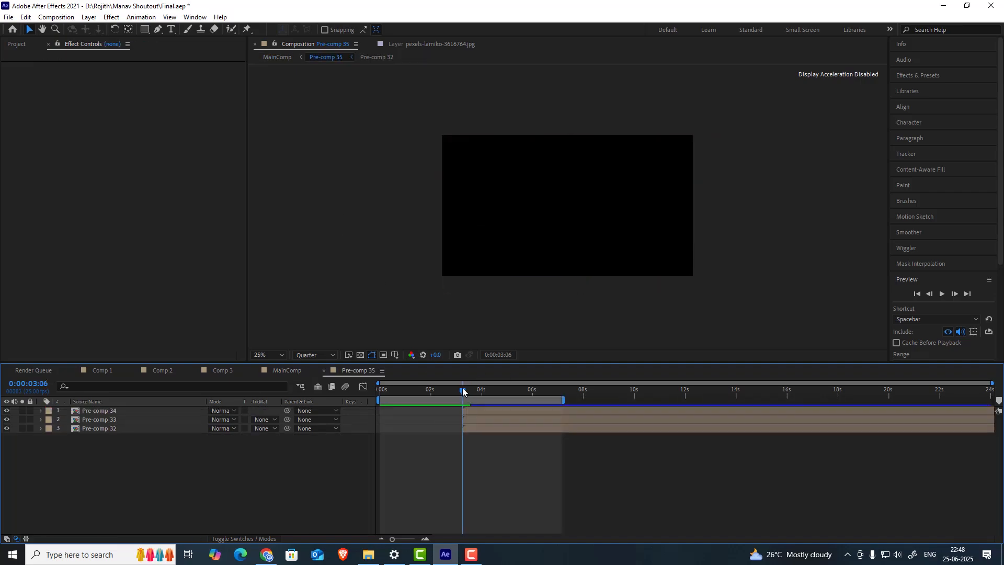
{"action": "left_click", "coordinate": [364, 354]}
{"action": "mouse_move", "coordinate": [464, 391]}
{"action": "left_mouse_down"}
{"action": "mouse_move", "coordinate": [494, 391]}
{"action": "mouse_move", "coordinate": [455, 391]}
{"action": "mouse_move", "coordinate": [488, 390]}
{"action": "mouse_move", "coordinate": [461, 390]}
{"action": "mouse_move", "coordinate": [478, 390]}
{"action": "left_mouse_up"}
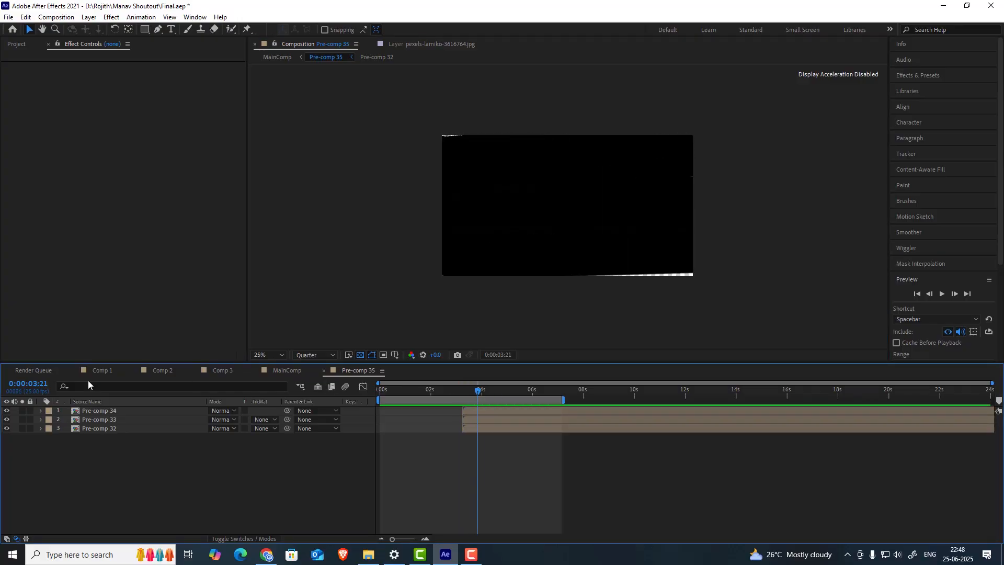
- Return to MainComp, examine Comp 3's matte transition at 0:00:07:06, and scrub through the following comps to 0:00:17:01
{"action": "left_click", "coordinate": [282, 370]}
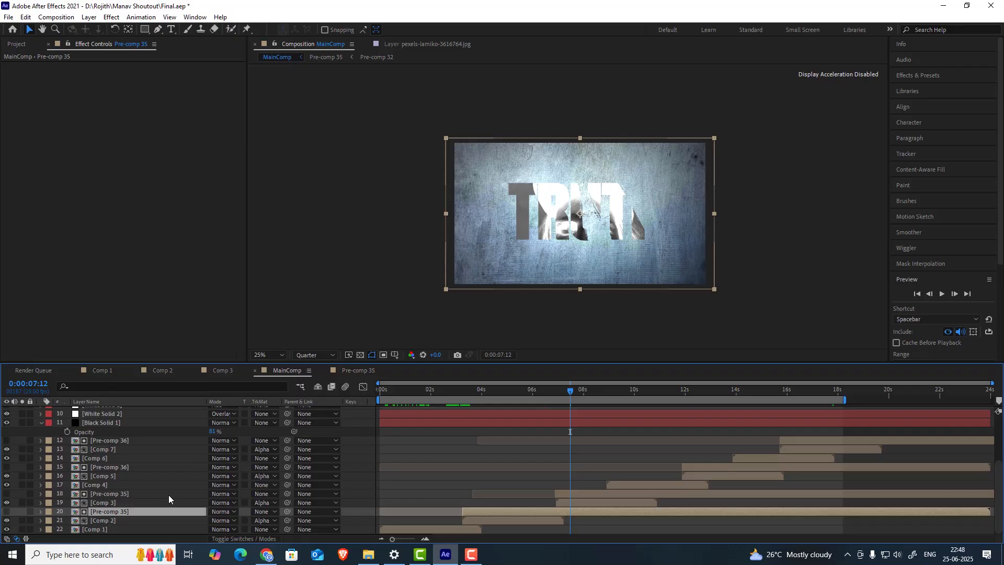
{"action": "left_click", "coordinate": [110, 503]}
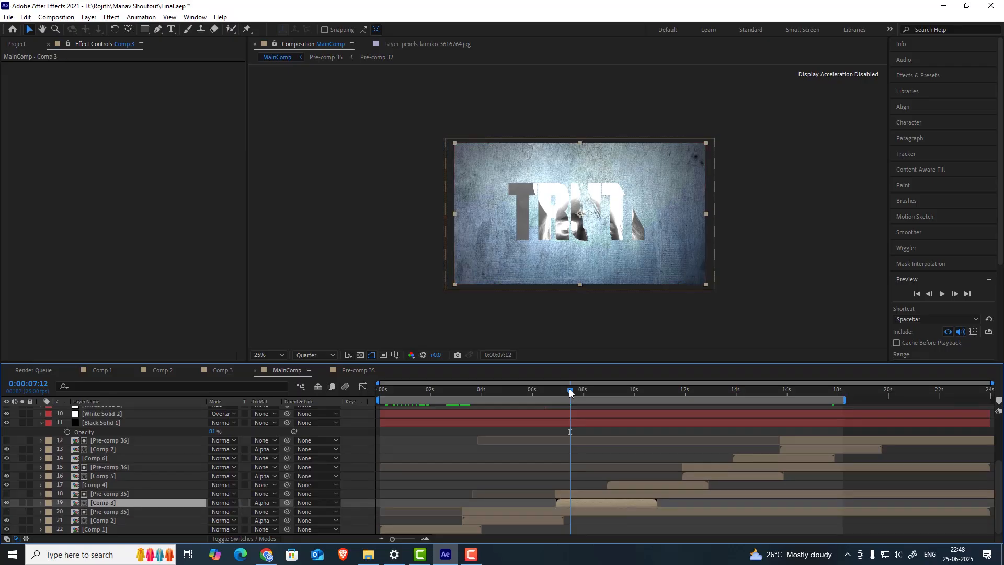
{"action": "mouse_move", "coordinate": [570, 392]}
{"action": "left_mouse_down"}
{"action": "mouse_move", "coordinate": [554, 390]}
{"action": "mouse_move", "coordinate": [564, 392]}
{"action": "left_mouse_up"}
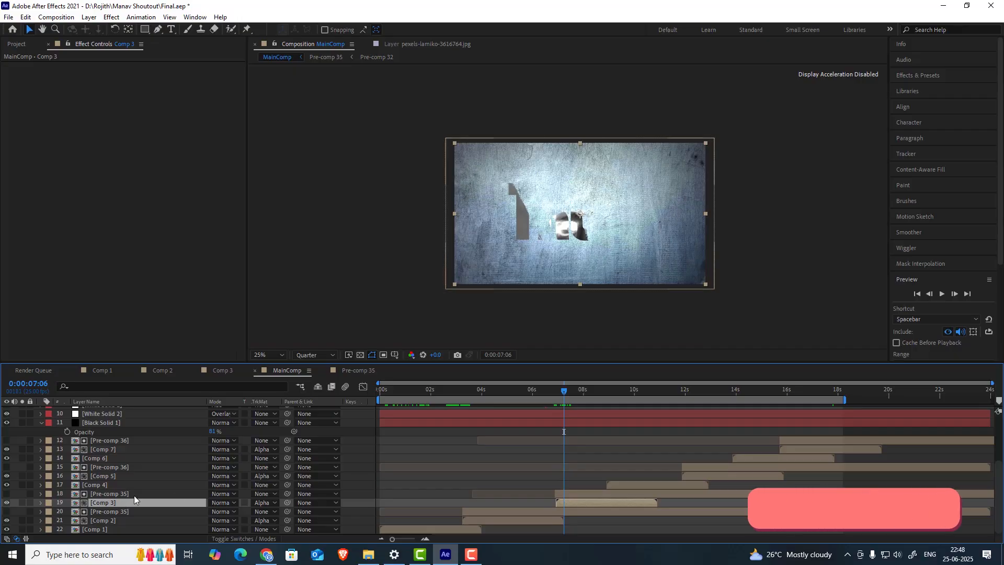
{"action": "left_click_drag", "start_coordinate": [568, 391], "coordinate": [813, 391]}
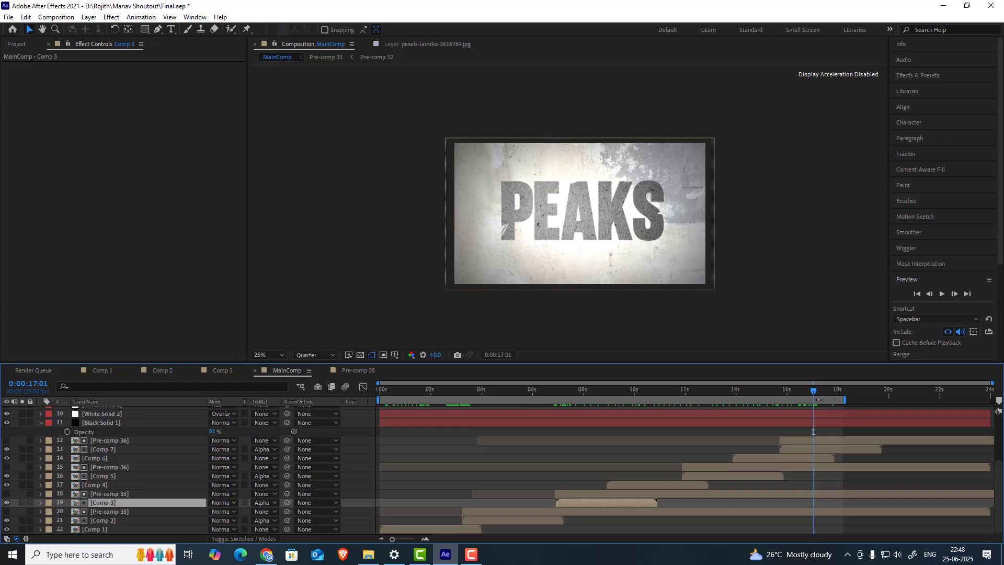
- Compare the MainComp frame with and without the Black Solid 1 vignette, leaving the layer visible
{"action": "scroll", "coordinate": [113, 472], "scroll_direction": "up", "scroll_amount": 2}
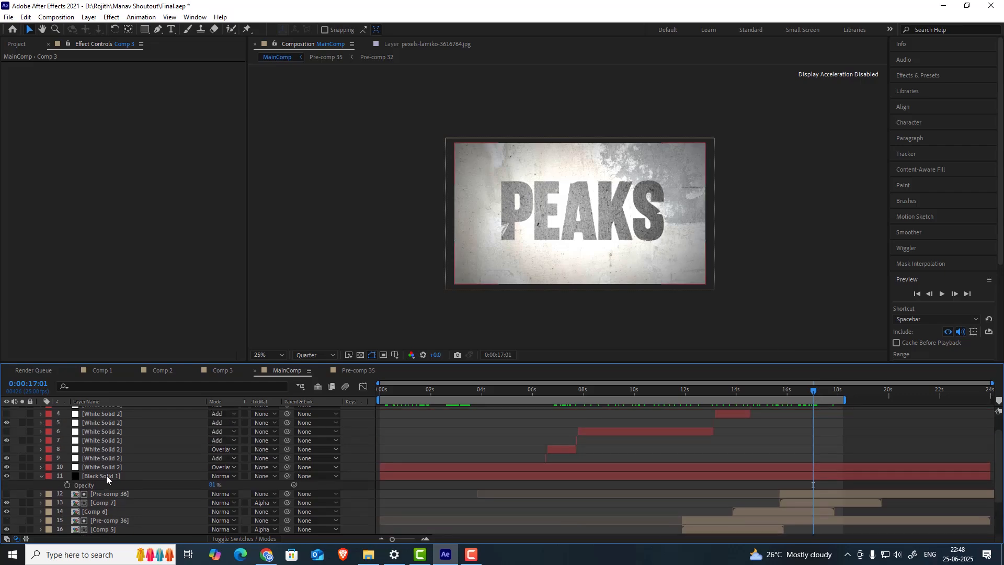
{"action": "left_click", "coordinate": [105, 476]}
{"action": "left_click", "coordinate": [7, 476]}
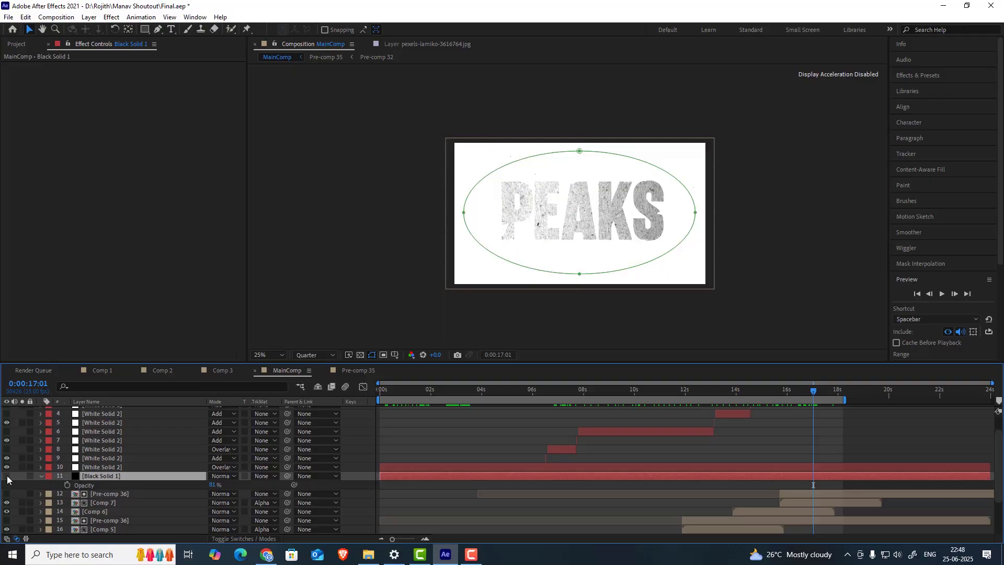
{"action": "left_click", "coordinate": [7, 476]}
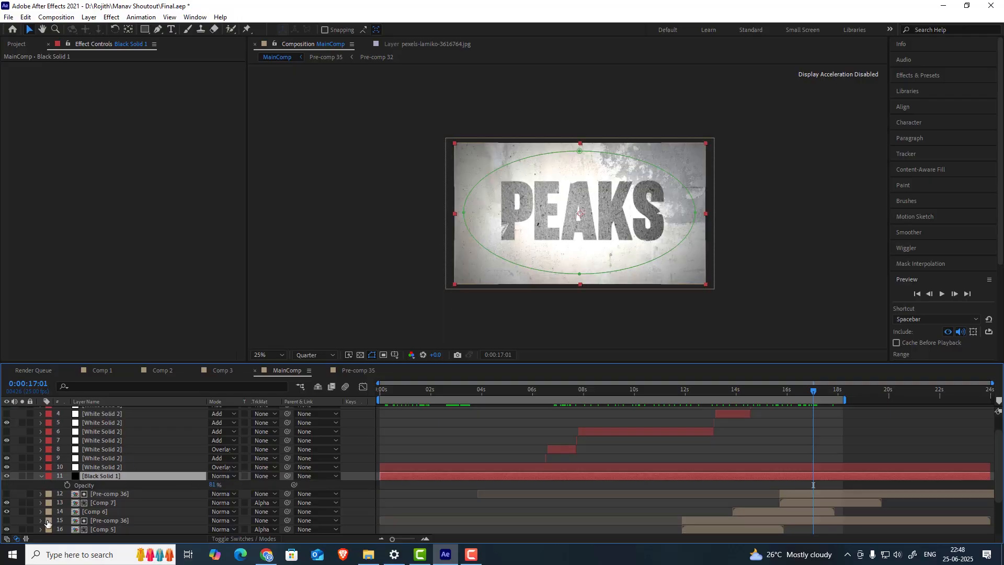
{"action": "left_click", "coordinate": [7, 476]}
{"action": "left_click", "coordinate": [7, 476]}
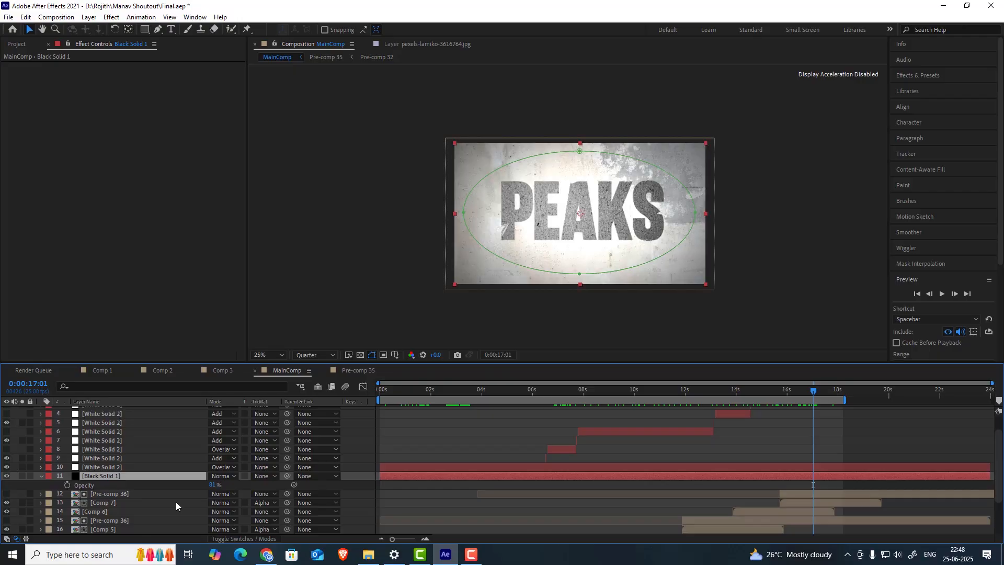
- Examine the full-length White Solid 2 overlay in MainComp at several times and the white flash at 0:00:06:14
{"action": "left_click", "coordinate": [102, 467]}
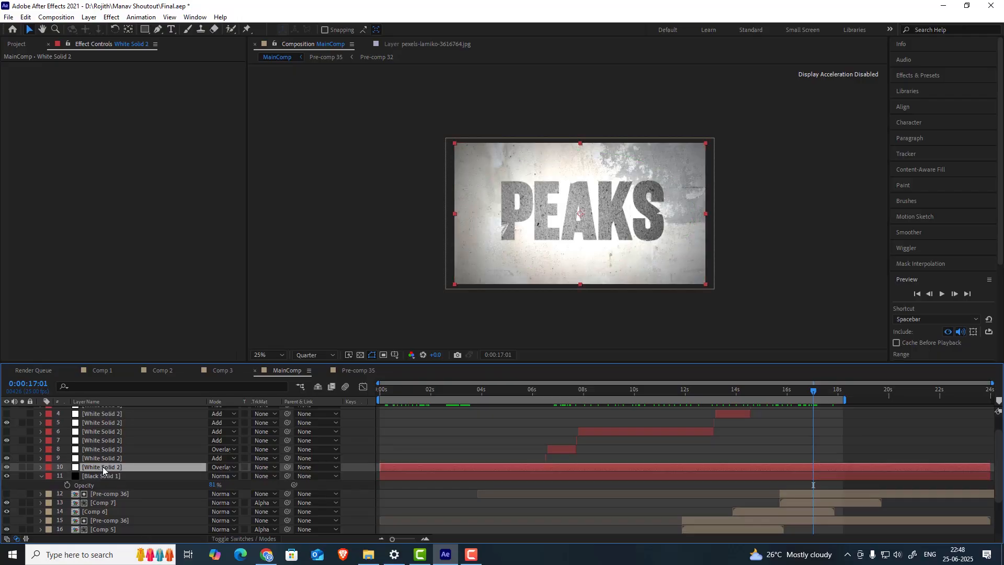
{"action": "left_click", "coordinate": [449, 391]}
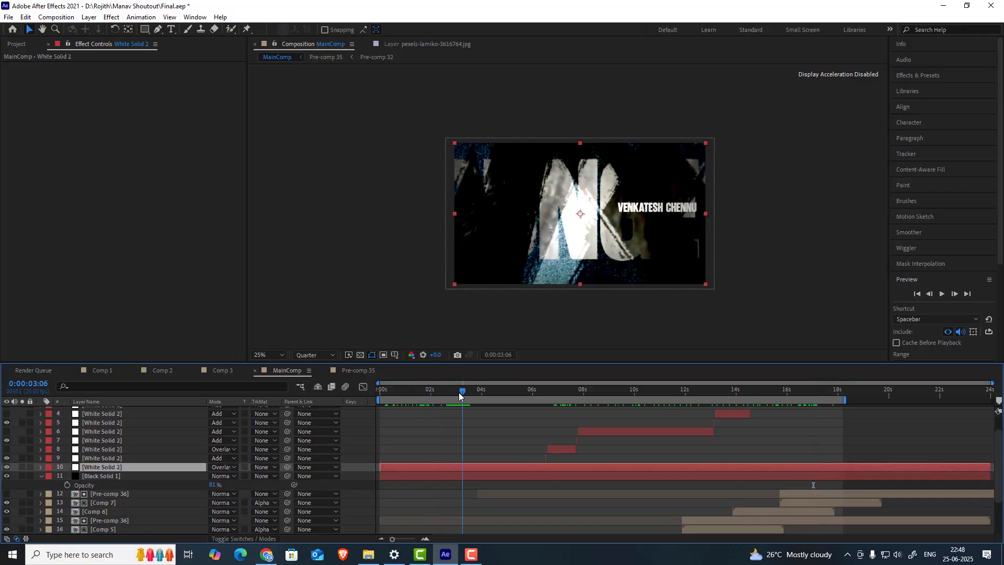
{"action": "left_click", "coordinate": [541, 387]}
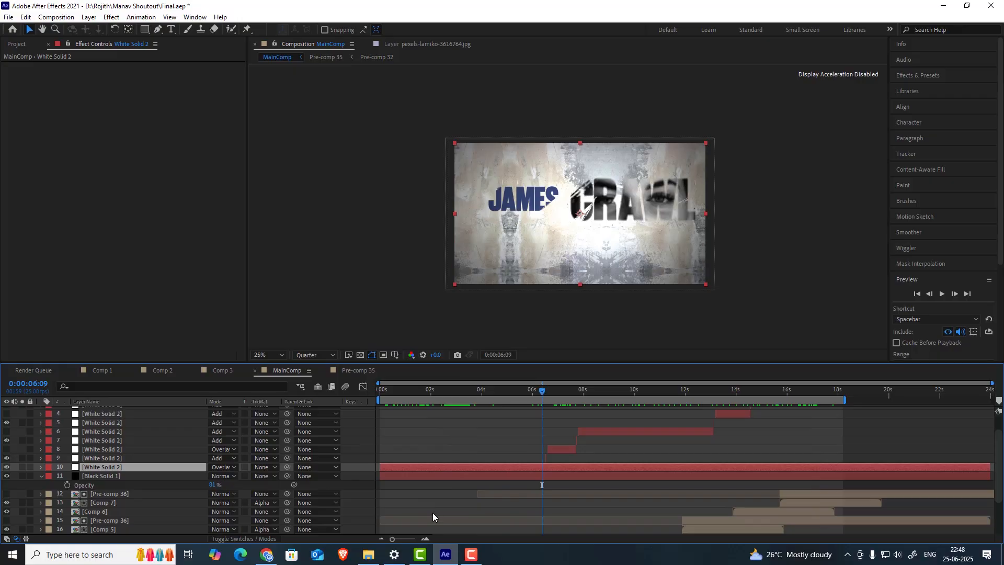
{"action": "left_click_drag", "start_coordinate": [400, 537], "coordinate": [422, 539]}
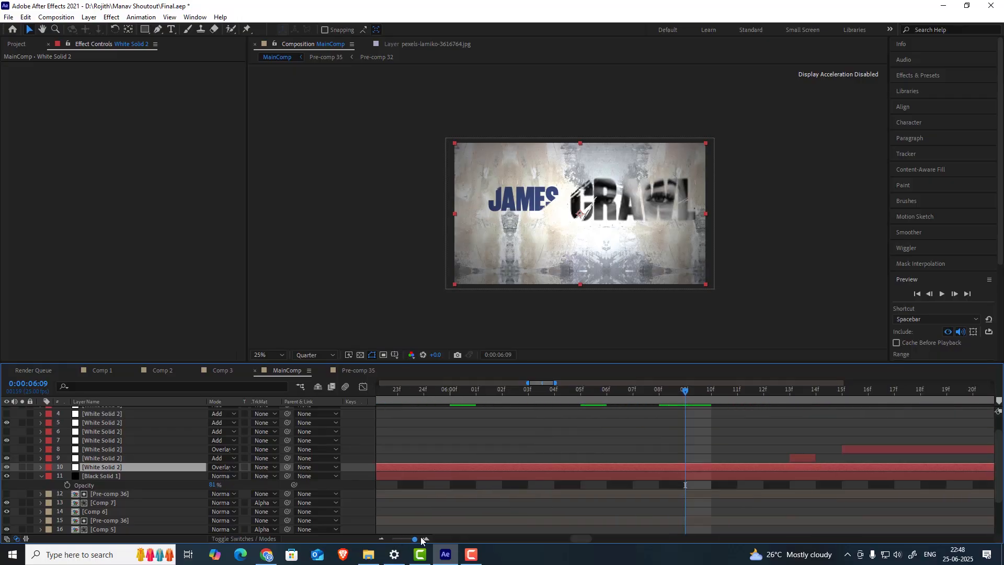
{"action": "left_click", "coordinate": [790, 391]}
{"action": "left_click", "coordinate": [808, 391]}
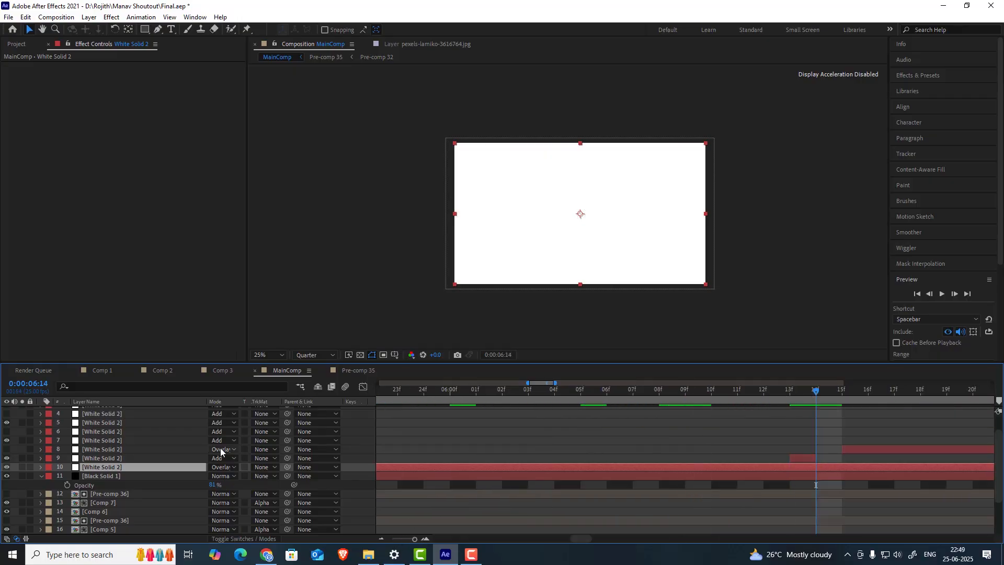
- Examine the White Solid 2 overlay on layer 8 by previewing its section and scrubbing to its end at 0:00:07:18
{"action": "left_click", "coordinate": [117, 449]}
{"action": "left_click_drag", "start_coordinate": [408, 539], "coordinate": [402, 540]}
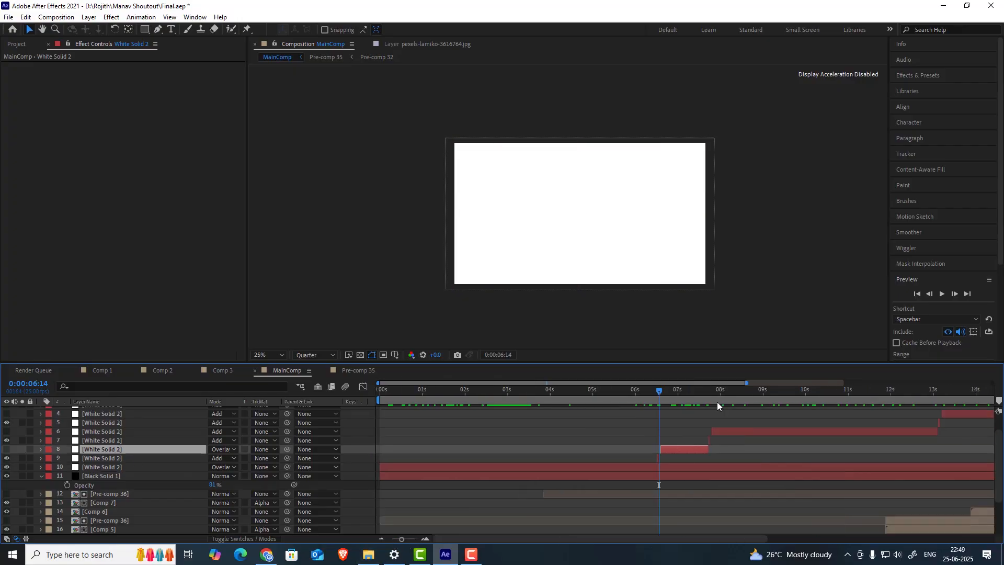
{"action": "key", "text": "space"}
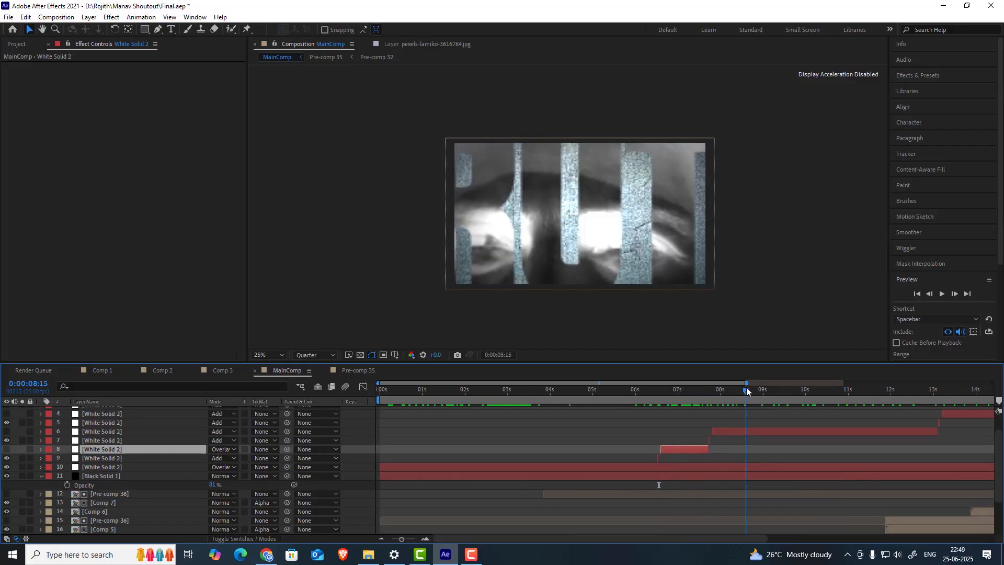
{"action": "left_click_drag", "start_coordinate": [727, 389], "coordinate": [709, 391]}
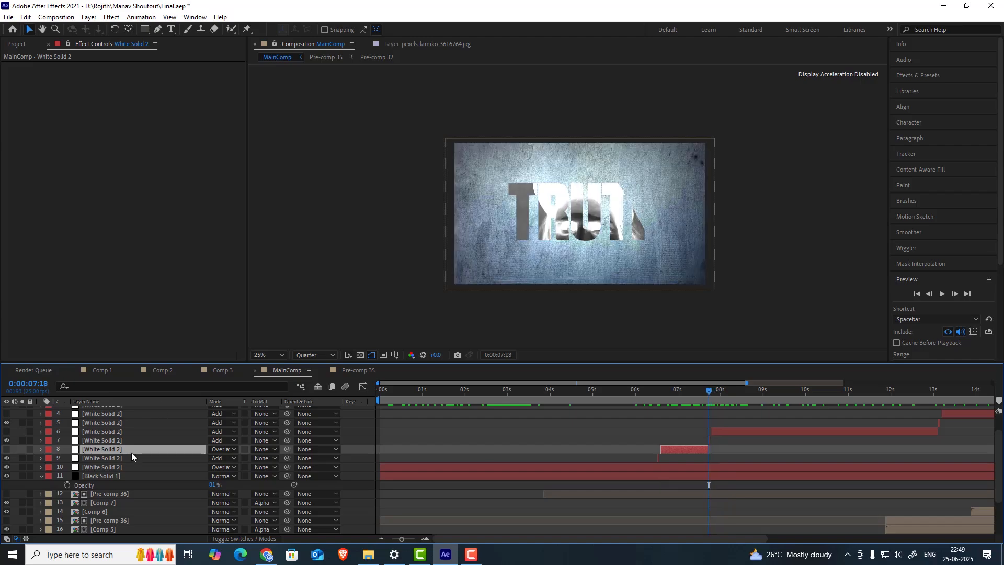
- Select the Add-mode White Solid 2 on layer 9 and examine the flash frame by frame from 0:00:07:18 to 0:00:07:19
{"action": "left_click", "coordinate": [113, 459]}
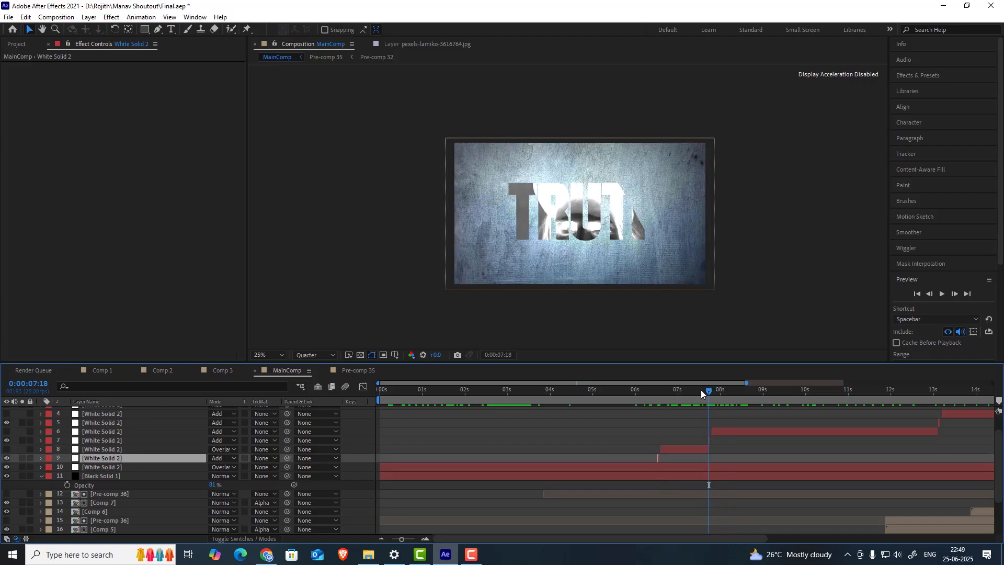
{"action": "mouse_move", "coordinate": [701, 393]}
{"action": "left_mouse_down"}
{"action": "mouse_move", "coordinate": [662, 393]}
{"action": "mouse_move", "coordinate": [708, 393]}
{"action": "left_mouse_up"}
{"action": "left_click_drag", "start_coordinate": [405, 539], "coordinate": [414, 539]}
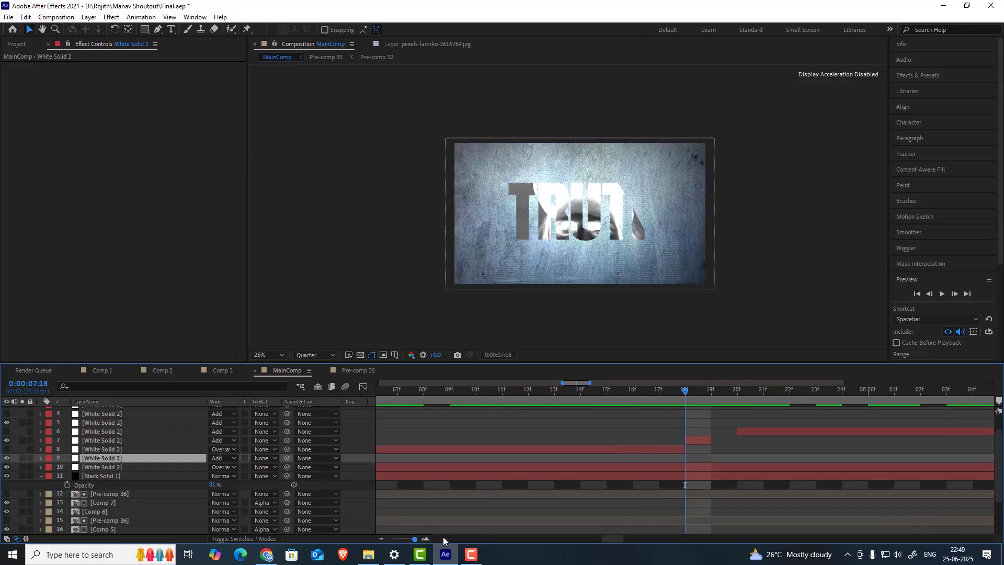
{"action": "left_click", "coordinate": [953, 293]}
- Examine the remaining White Solid 2 flashes in MainComp by scrubbing through to 0:00:17:24
{"action": "left_click_drag", "start_coordinate": [413, 539], "coordinate": [405, 538]}
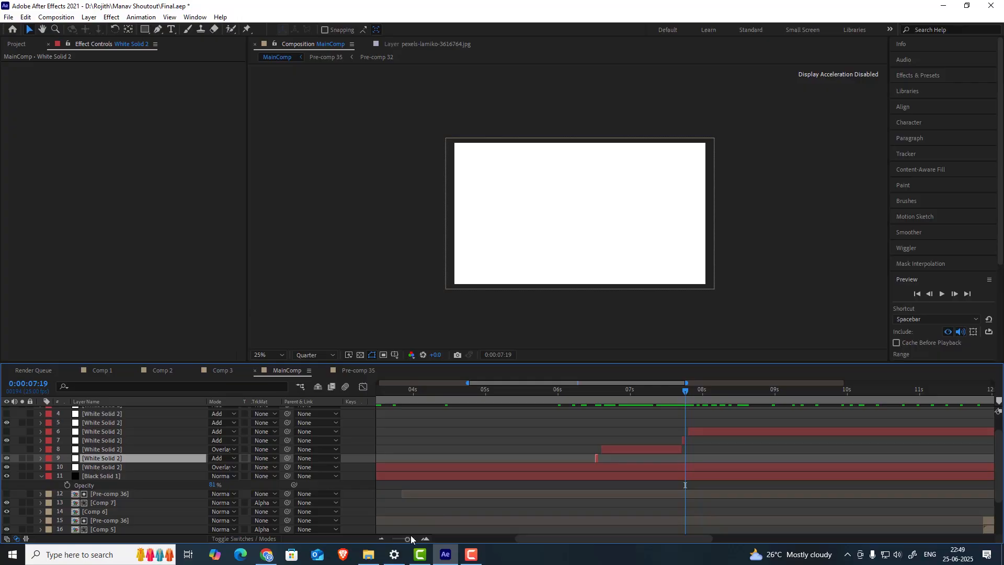
{"action": "left_click_drag", "start_coordinate": [405, 536], "coordinate": [396, 538]}
{"action": "scroll", "coordinate": [588, 446], "scroll_direction": "up", "scroll_amount": 1}
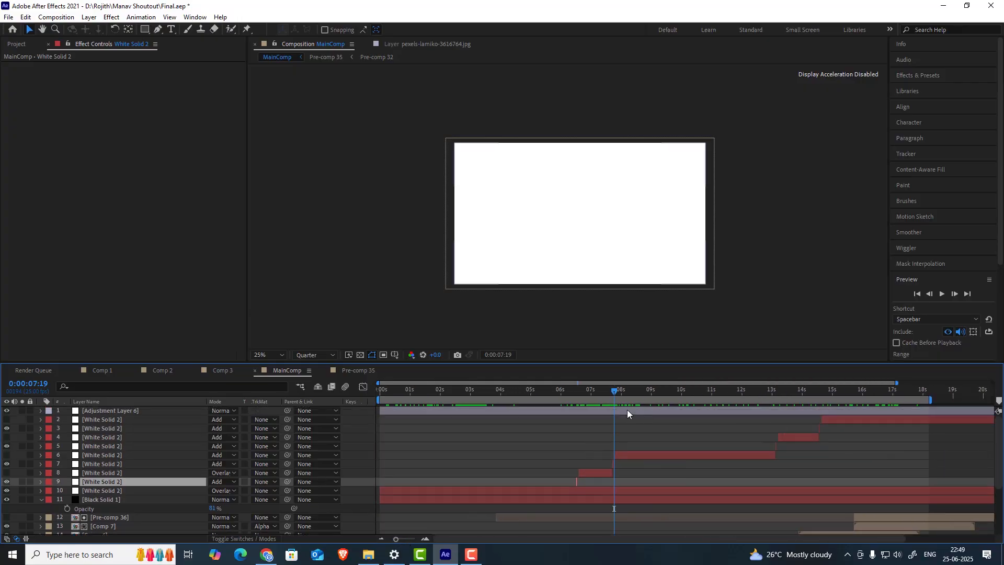
{"action": "left_click_drag", "start_coordinate": [615, 389], "coordinate": [921, 402]}
- Inspect the Posterize Time effect on Adjustment Layer 6 and preview MainComp from 0:00:00:01
{"action": "left_click", "coordinate": [136, 410]}
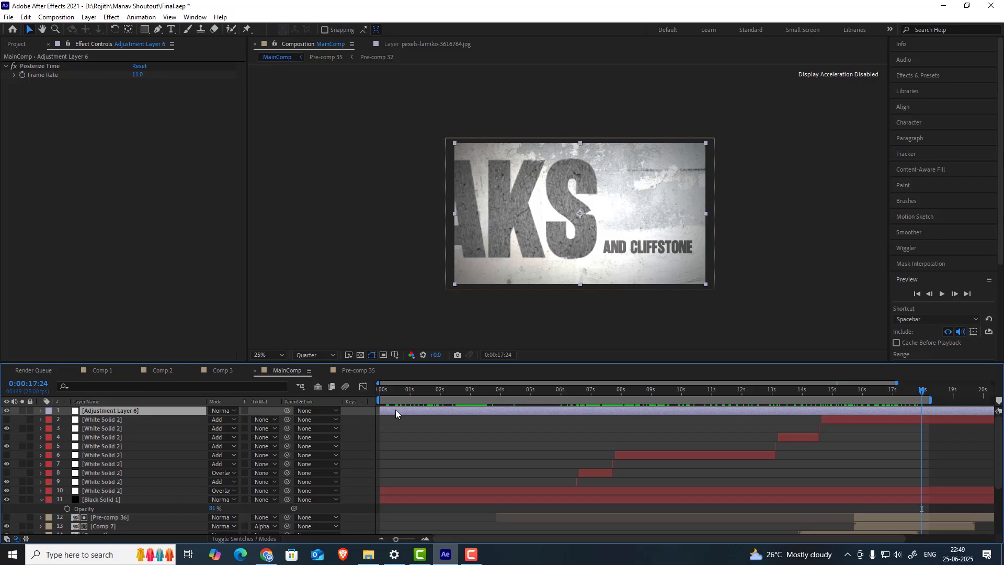
{"action": "left_click", "coordinate": [381, 392]}
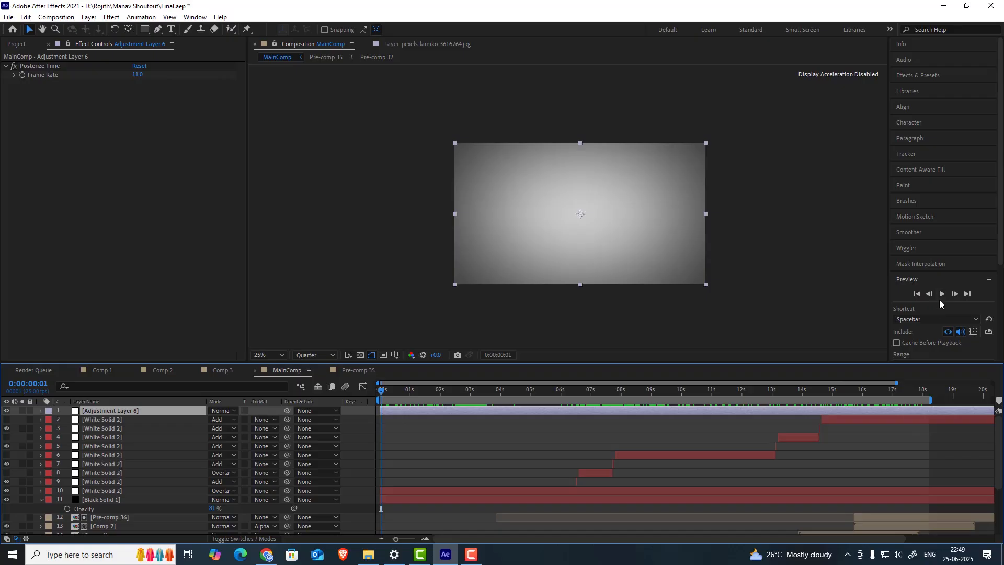
{"action": "left_click", "coordinate": [939, 297]}
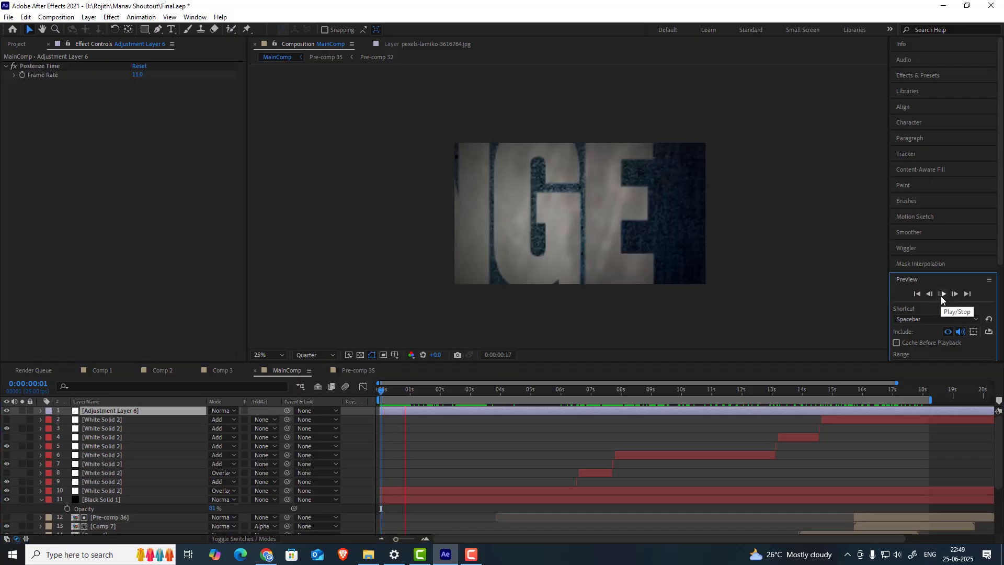